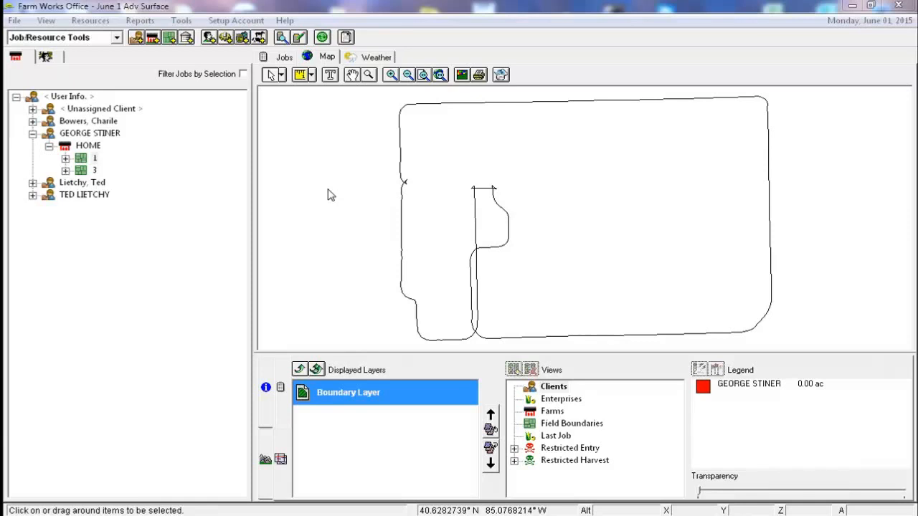
- Open the properties of the 4" Corro pipe in the Supplies inputs
{"action": "left_click", "coordinate": [46, 56]}
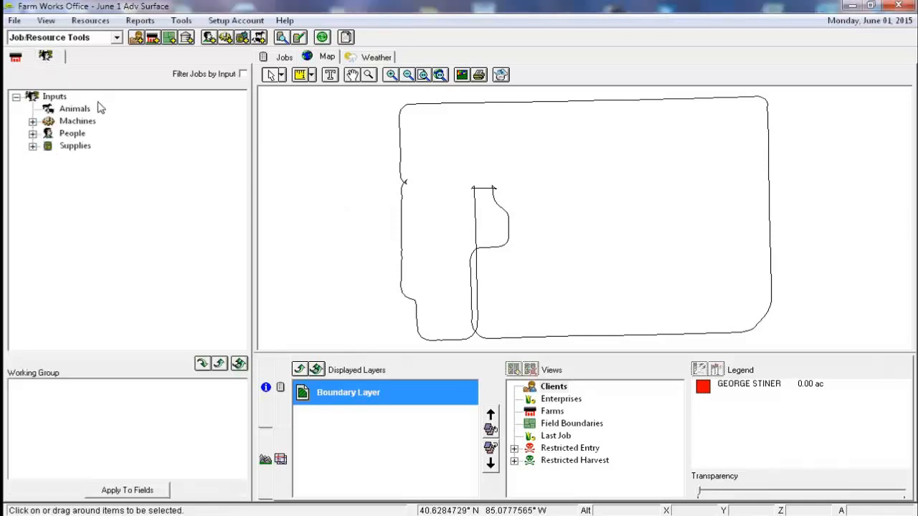
{"action": "left_click", "coordinate": [32, 147]}
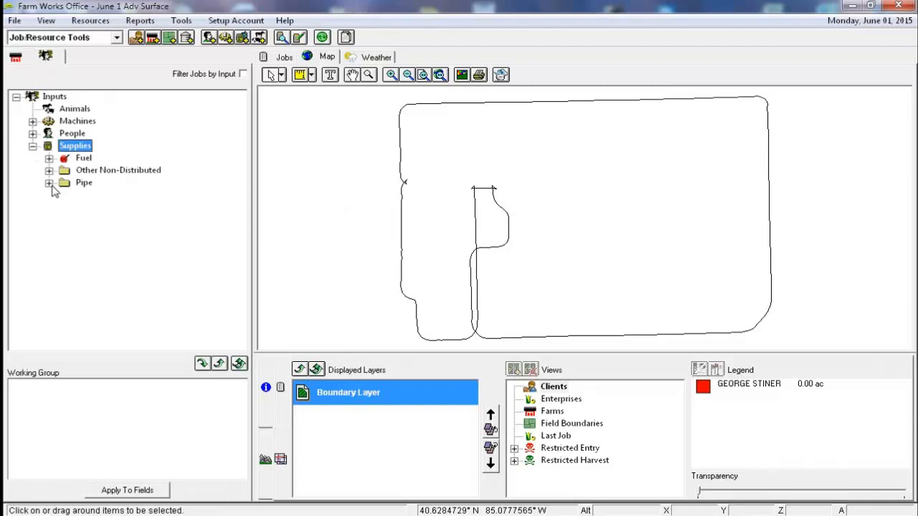
{"action": "left_click", "coordinate": [49, 183]}
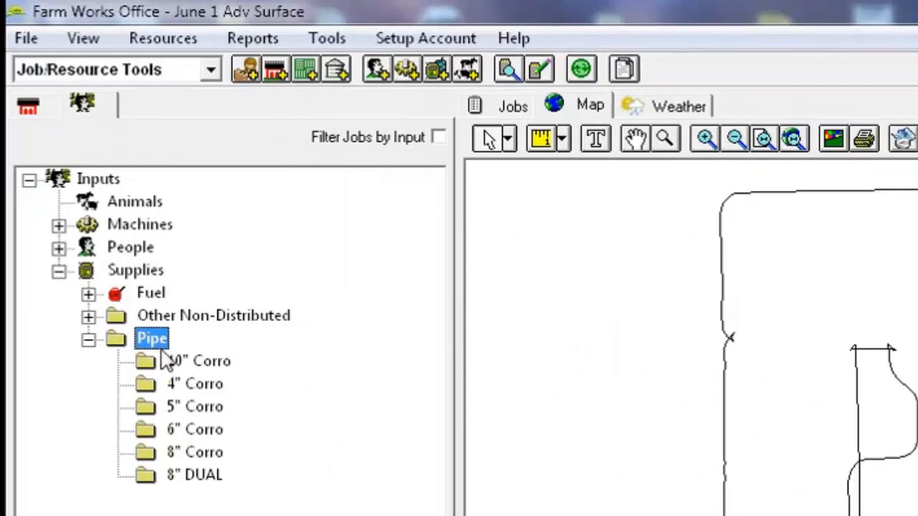
{"action": "left_click", "coordinate": [216, 366]}
{"action": "right_click", "coordinate": [211, 366]}
{"action": "right_click", "coordinate": [197, 385]}
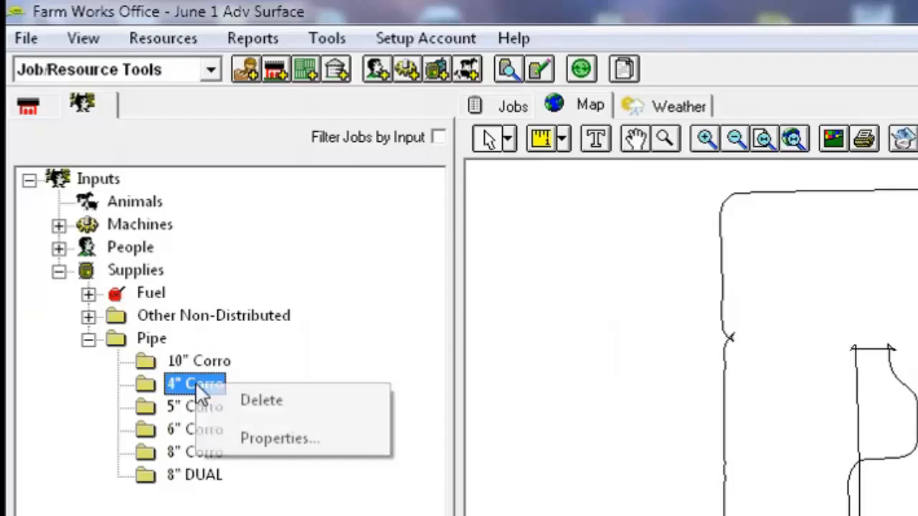
{"action": "left_click", "coordinate": [284, 445]}
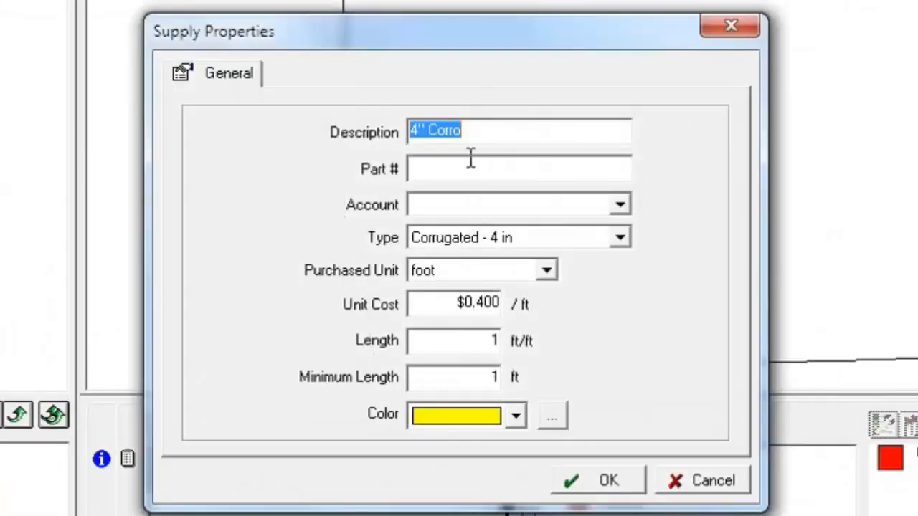
- Examine the available pipe types and sizes for the 4" Corro supply, keeping Corrugated - 4 in selected
{"action": "left_click", "coordinate": [621, 238]}
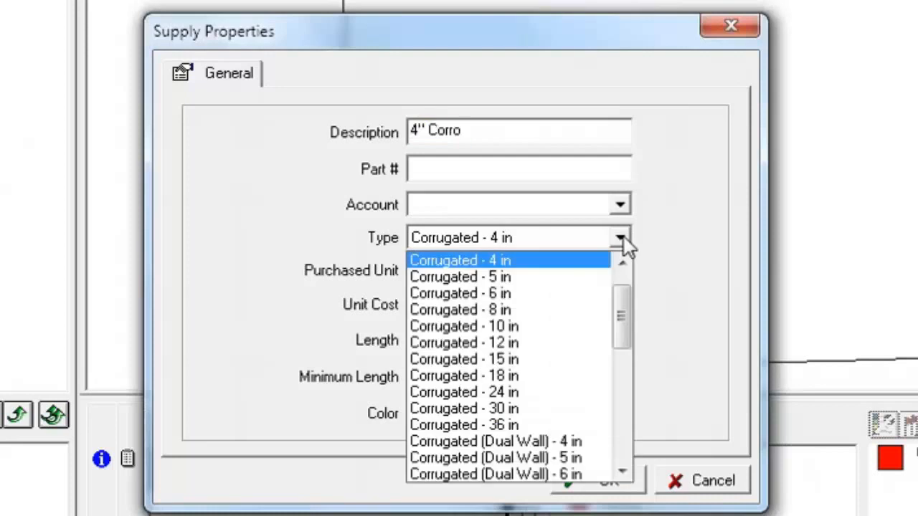
{"action": "left_click_drag", "start_coordinate": [624, 305], "coordinate": [650, 258]}
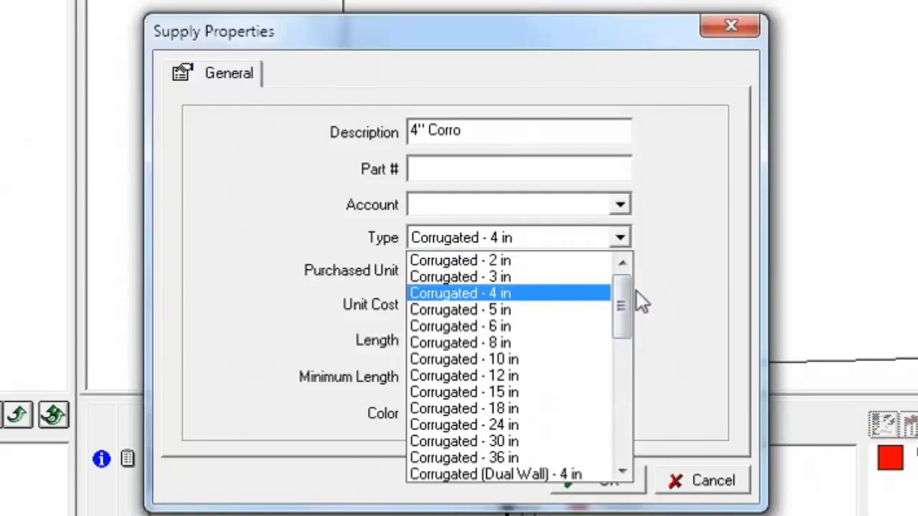
{"action": "left_click", "coordinate": [535, 291]}
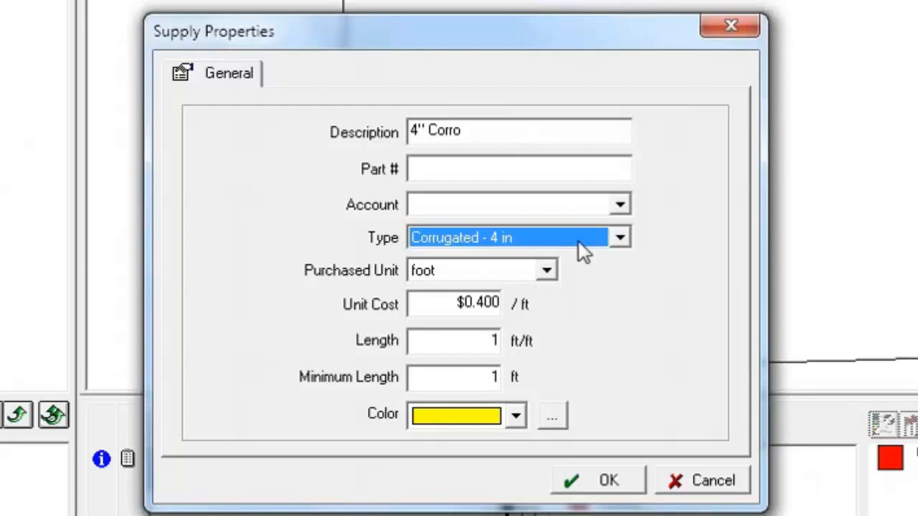
{"action": "left_click", "coordinate": [620, 238]}
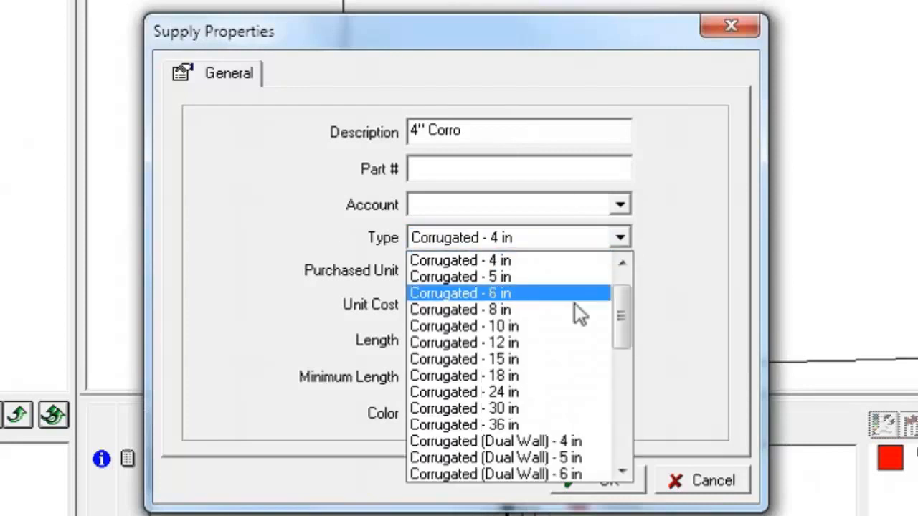
{"action": "left_click", "coordinate": [564, 263]}
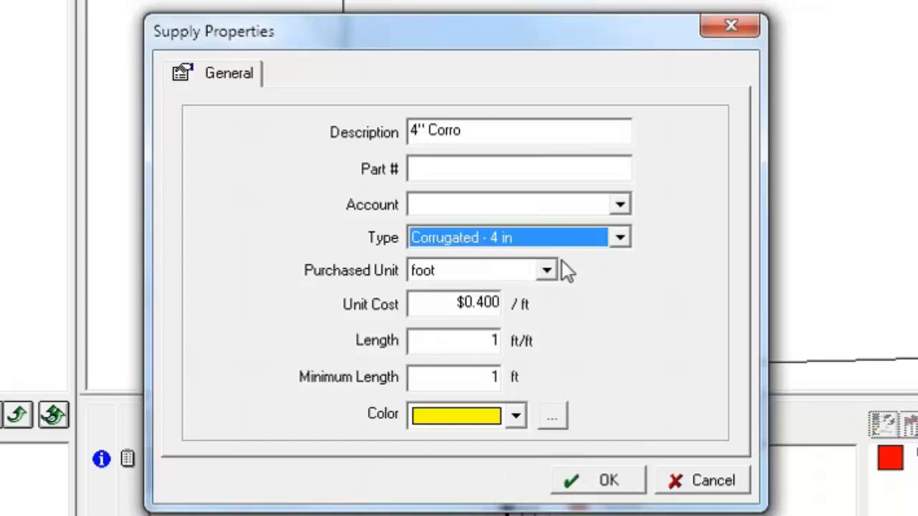
{"action": "left_click", "coordinate": [625, 234]}
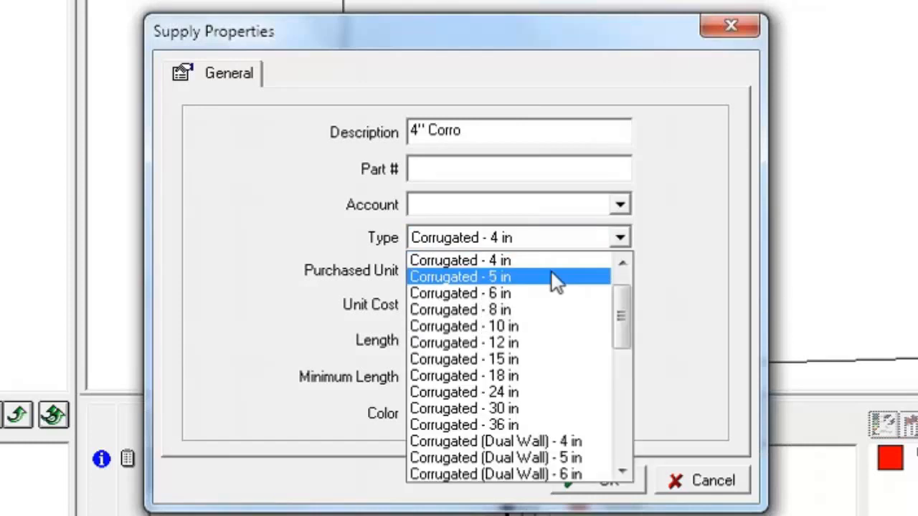
{"action": "left_click_drag", "start_coordinate": [625, 304], "coordinate": [624, 465]}
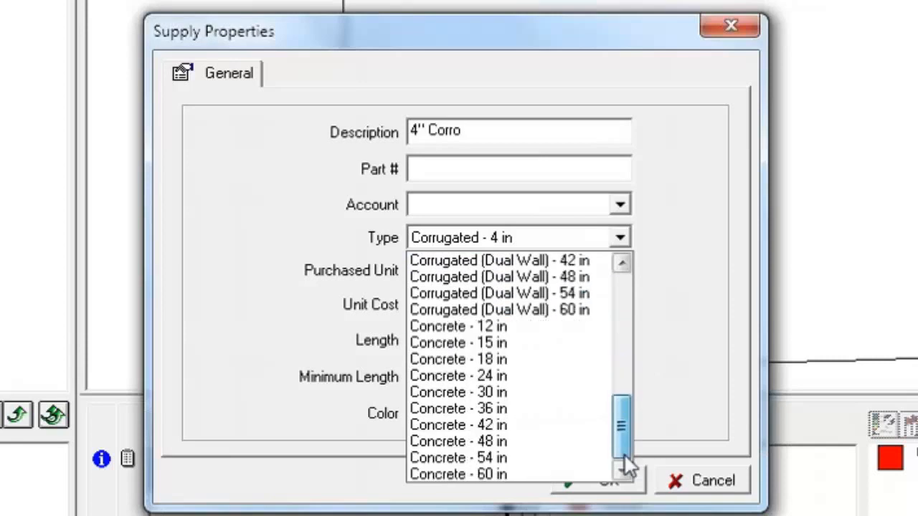
{"action": "left_click_drag", "start_coordinate": [619, 424], "coordinate": [626, 286]}
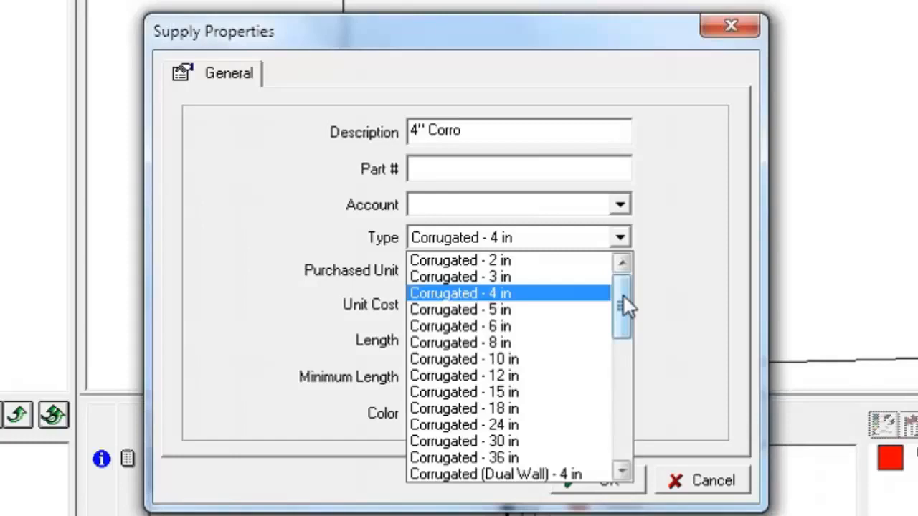
{"action": "left_click", "coordinate": [689, 280]}
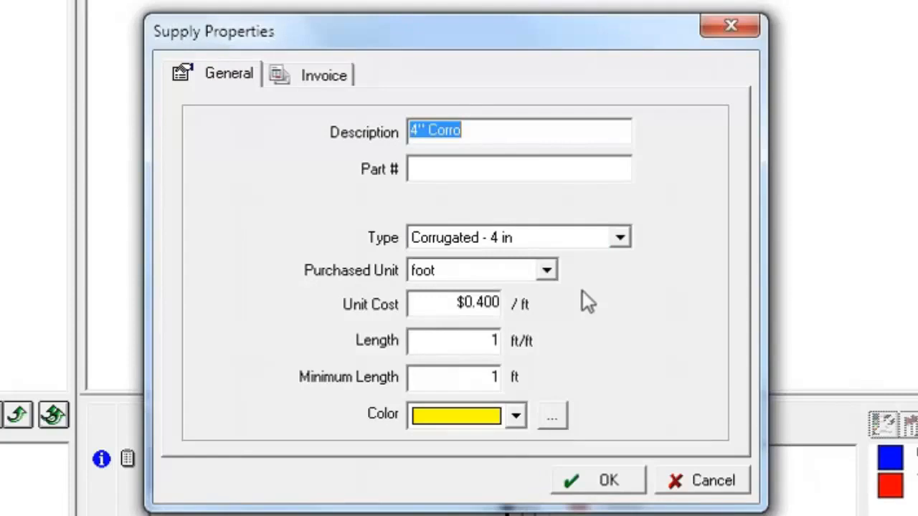
- Set the 4" Corro pipe's purchased unit to roll and its unit cost to $400 per roll
{"action": "left_click", "coordinate": [547, 271]}
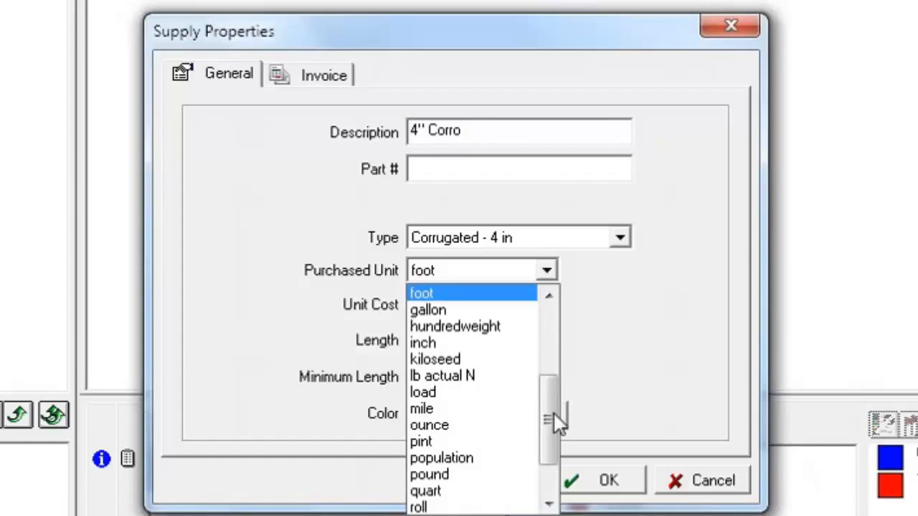
{"action": "left_click_drag", "start_coordinate": [553, 416], "coordinate": [549, 445]}
{"action": "left_click", "coordinate": [453, 440]}
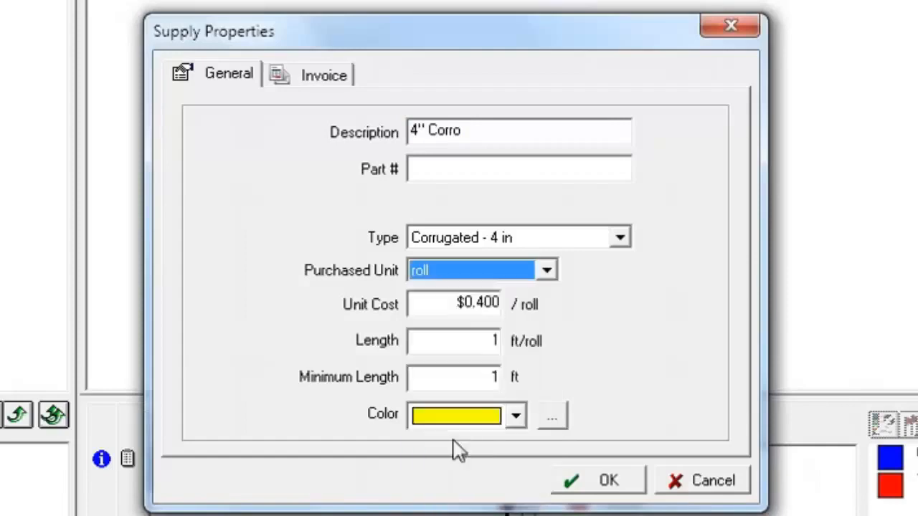
{"action": "left_click", "coordinate": [430, 307]}
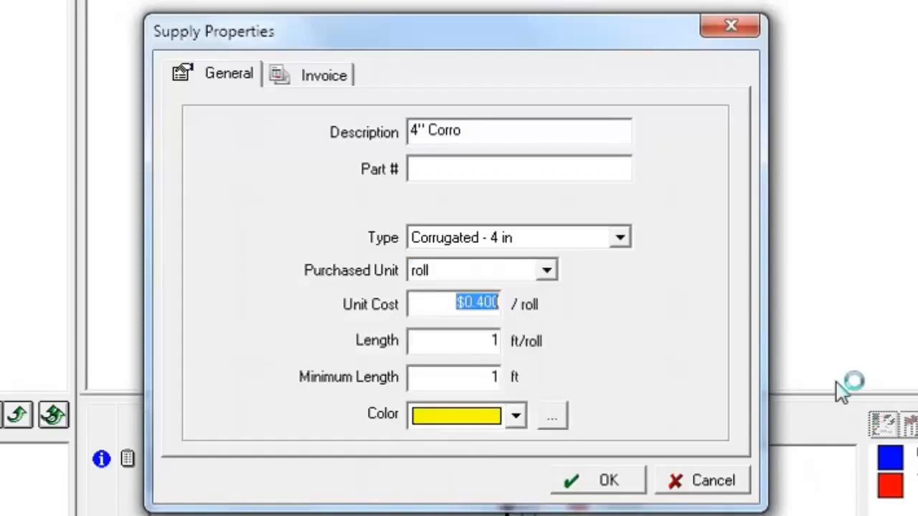
{"action": "type", "text": "400"}
{"action": "key", "text": "Tab"}
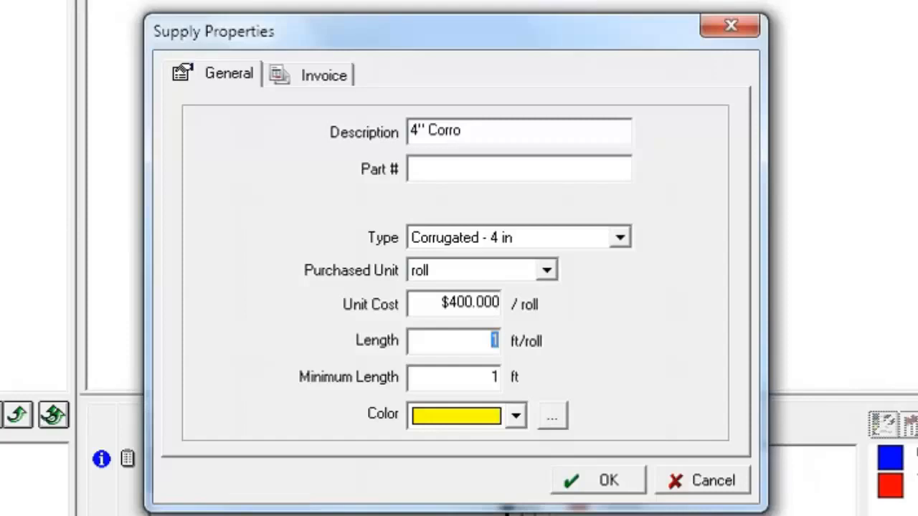
- Set the 4" Corro pipe's length to 6000 ft per roll and minimum length to 10 ft, and save it
{"action": "type", "text": "6000"}
{"action": "key", "text": "Tab"}
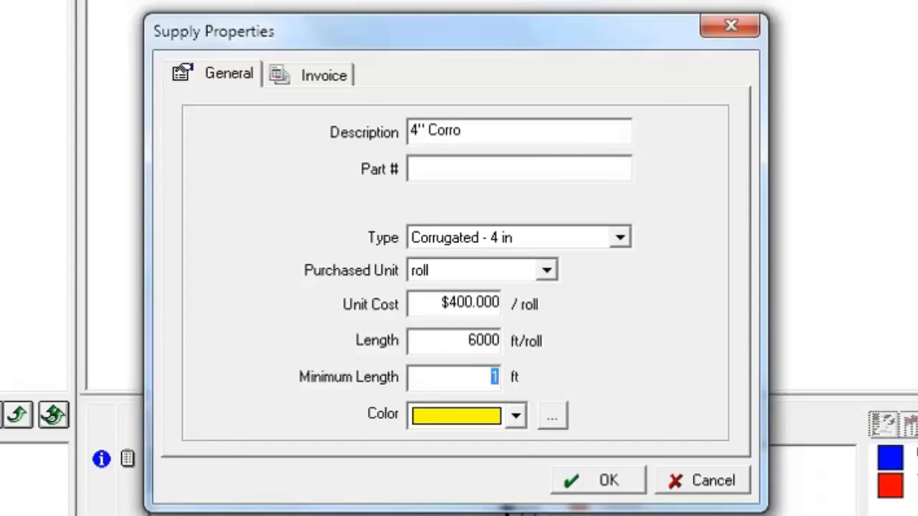
{"action": "type", "text": "10"}
{"action": "left_click", "coordinate": [578, 484]}
- Edit the 5" Corro pipe supply to be purchased by the roll at a unit cost of $400
{"action": "right_click", "coordinate": [111, 225]}
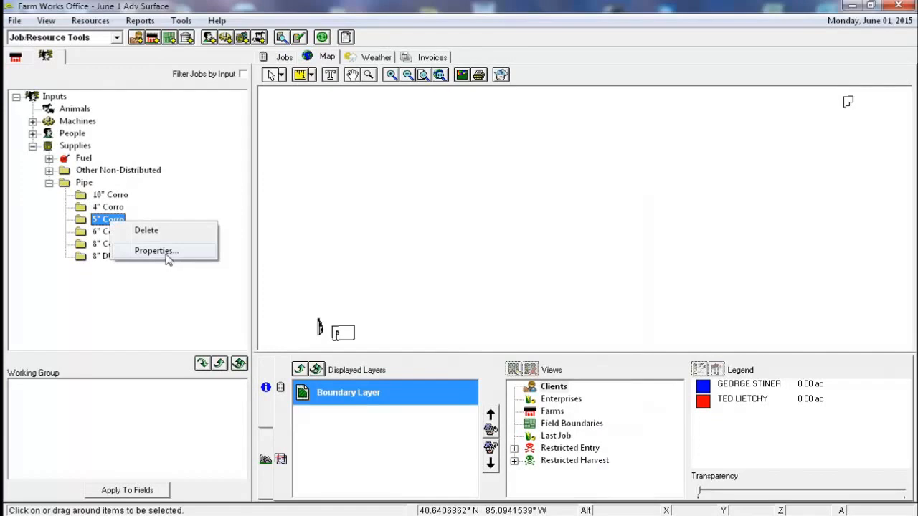
{"action": "left_click", "coordinate": [155, 250]}
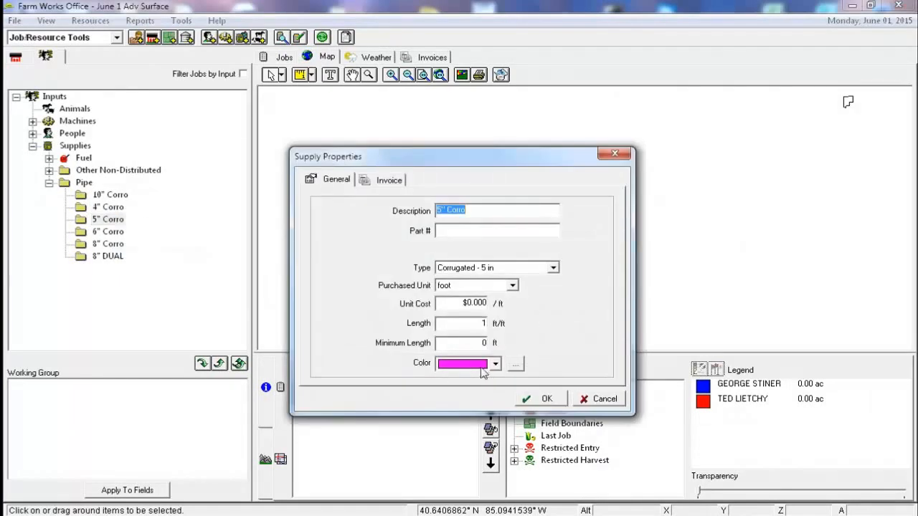
{"action": "left_click", "coordinate": [456, 287]}
{"action": "left_click", "coordinate": [469, 378]}
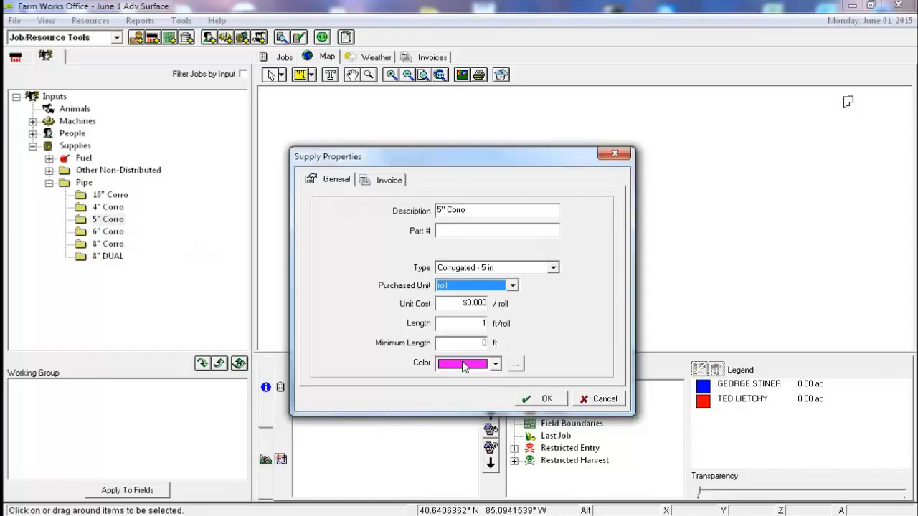
{"action": "left_click", "coordinate": [452, 304]}
{"action": "type", "text": "400"}
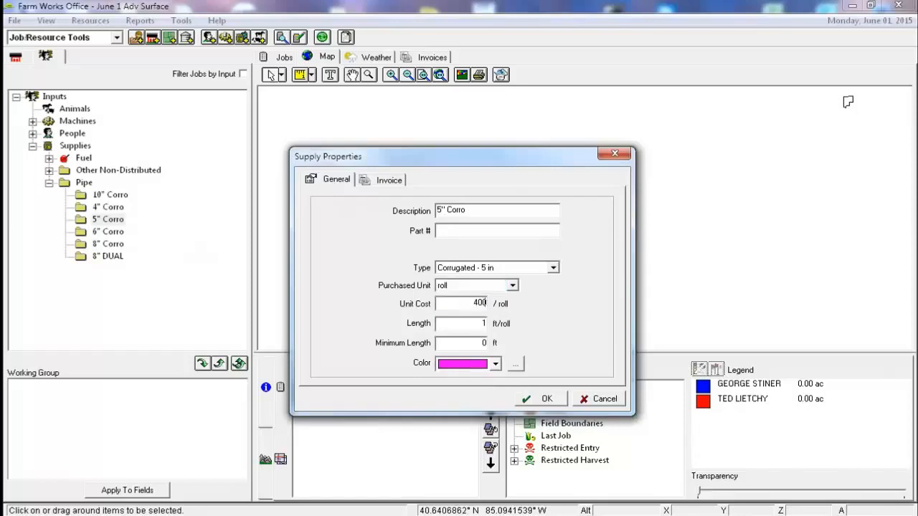
{"action": "key", "text": "Tab"}
- Set the 5" Corro pipe's length to 5000 ft per roll and minimum length to 20 ft, and save it
{"action": "type", "text": "5000"}
{"action": "key", "text": "Tab"}
{"action": "type", "text": "20"}
{"action": "key", "text": "Tab"}
{"action": "left_click", "coordinate": [543, 399]}
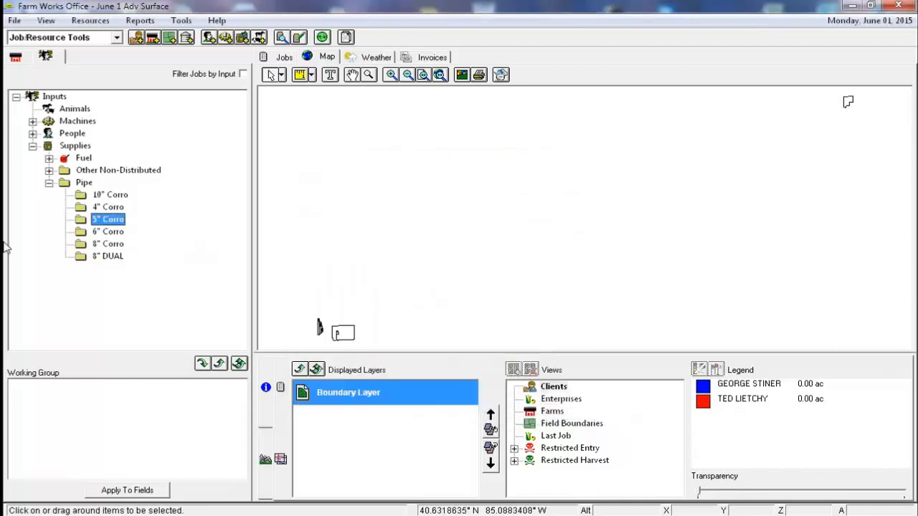
- Edit the 6" Corro pipe supply to be purchased by the roll at a unit cost of $400
{"action": "right_click", "coordinate": [111, 236]}
{"action": "left_click", "coordinate": [152, 261]}
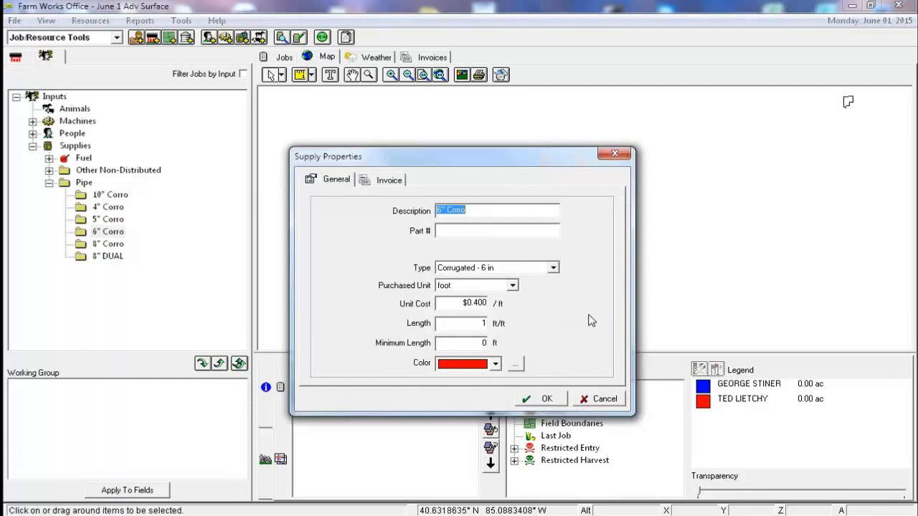
{"action": "left_click", "coordinate": [459, 287]}
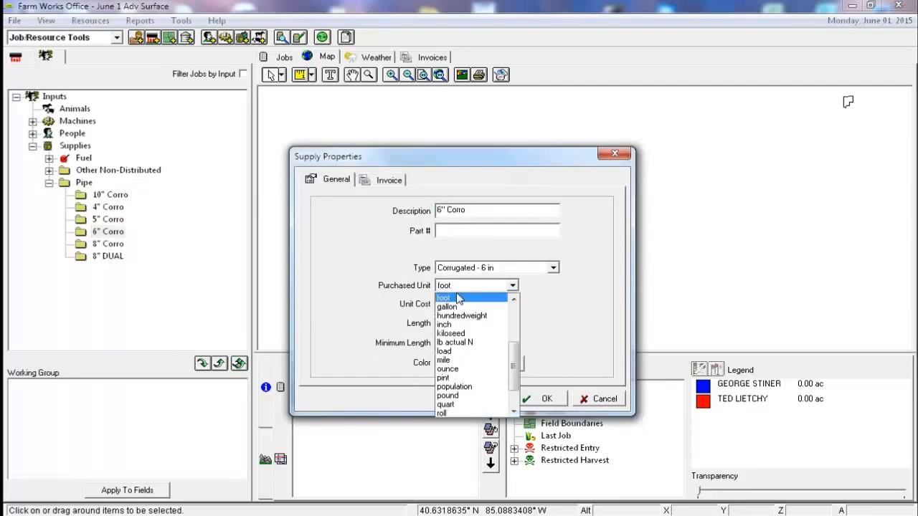
{"action": "scroll", "coordinate": [465, 326], "scroll_direction": "down", "scroll_amount": 4}
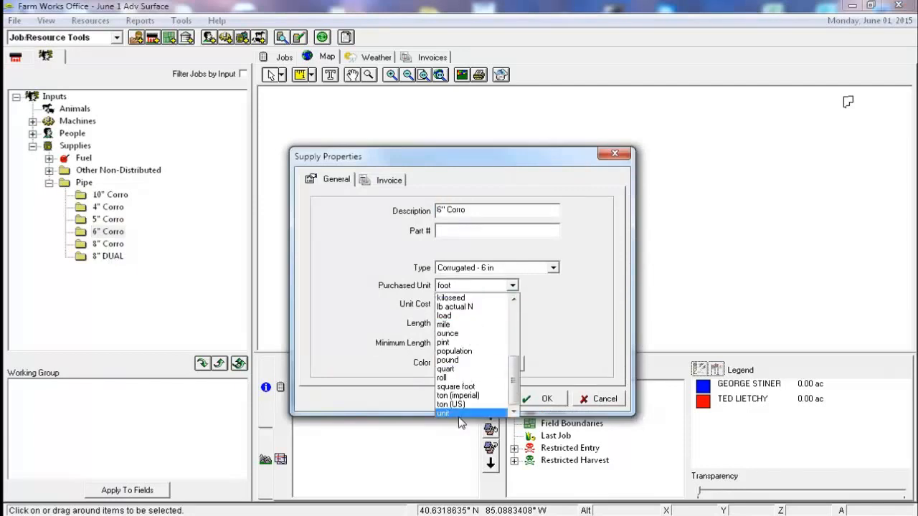
{"action": "left_click", "coordinate": [459, 378]}
{"action": "key", "text": "Tab"}
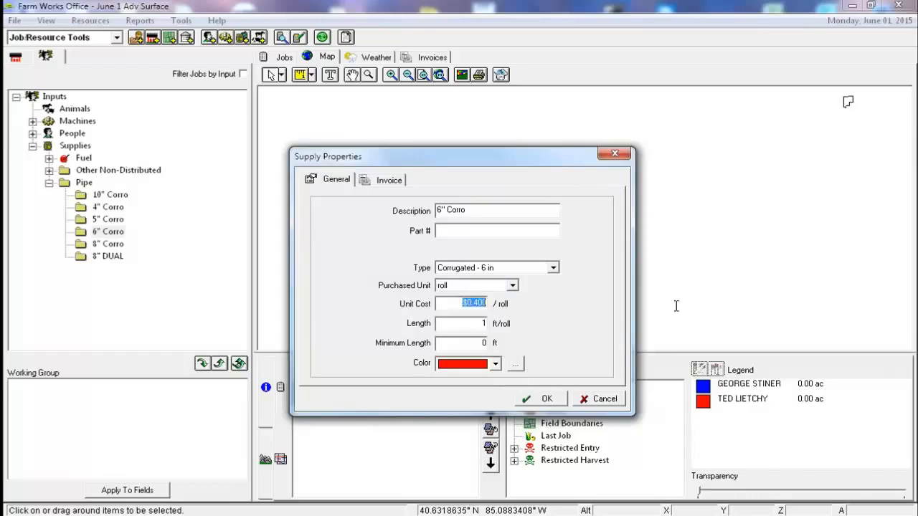
{"action": "type", "text": "400"}
{"action": "key", "text": "Tab"}
- Set the 6" Corro pipe's length to 3500 ft per roll and minimum length to 20 ft, and save it
{"action": "type", "text": "3500"}
{"action": "key", "text": "BackSpace"}
{"action": "key", "text": "BackSpace"}
{"action": "type", "text": "00"}
{"action": "key", "text": "Tab"}
{"action": "type", "text": "20"}
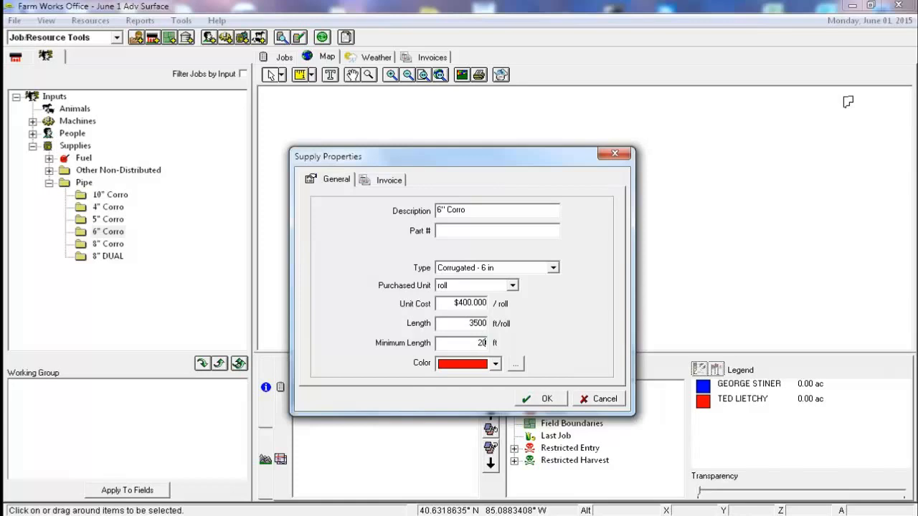
{"action": "left_click", "coordinate": [546, 398]}
- Open the 8" Corro pipe's properties and set its purchased unit to roll
{"action": "right_click", "coordinate": [107, 244]}
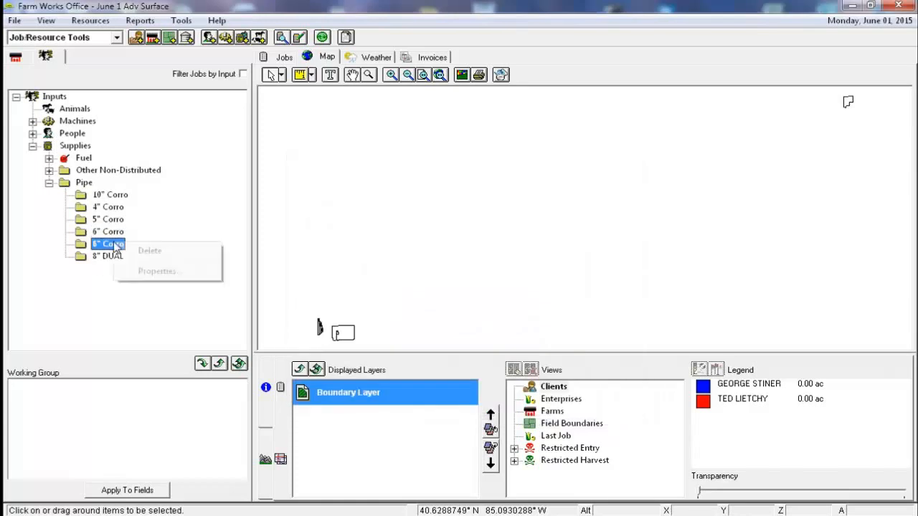
{"action": "left_click", "coordinate": [164, 274]}
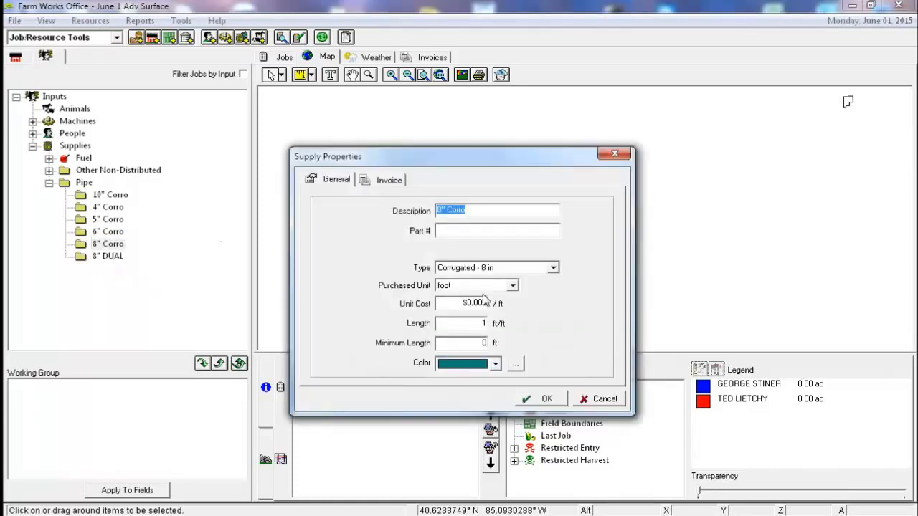
{"action": "left_click", "coordinate": [475, 285]}
{"action": "scroll", "coordinate": [476, 315], "scroll_direction": "down", "scroll_amount": 1}
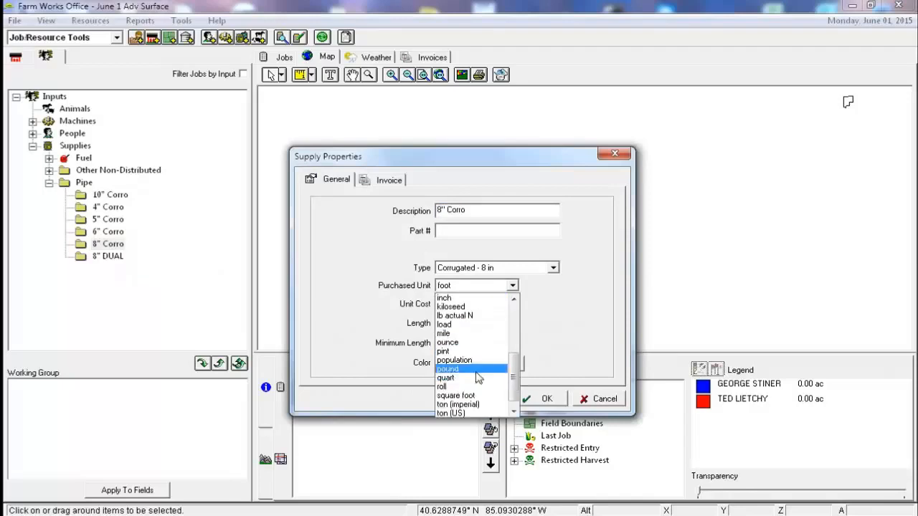
{"action": "left_click", "coordinate": [470, 386]}
{"action": "key", "text": "Tab"}
- Set the 8" Corro pipe's unit cost to $400 per roll
{"action": "type", "text": "400"}
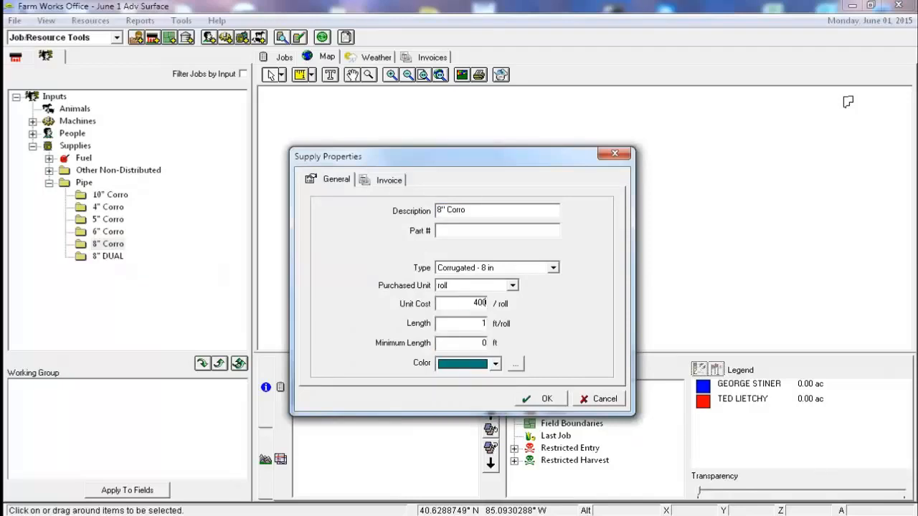
{"action": "key", "text": "BackSpace"}
{"action": "key", "text": "BackSpace"}
{"action": "type", "text": "50"}
{"action": "key", "text": "BackSpace"}
{"action": "key", "text": "BackSpace"}
{"action": "type", "text": "00"}
{"action": "key", "text": "Tab"}
- Set the 8" Corro pipe's length to 2500 ft per roll and minimum length to 20 ft, and save it
{"action": "type", "text": "2500"}
{"action": "key", "text": "Tab"}
{"action": "type", "text": "20"}
{"action": "left_click", "coordinate": [539, 398]}
- Set the 8" DUAL pipe's purchased unit to roll and its unit cost to $450 per roll
{"action": "right_click", "coordinate": [103, 255]}
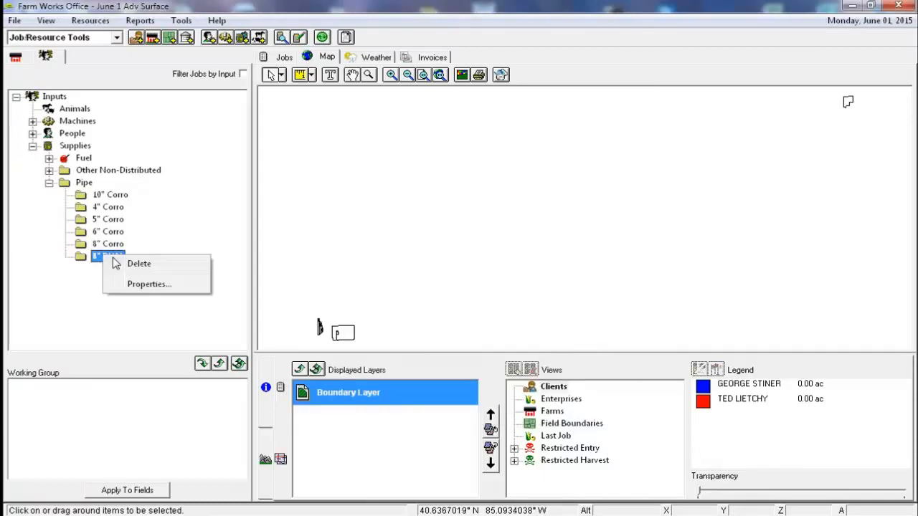
{"action": "left_click", "coordinate": [134, 285]}
{"action": "left_click", "coordinate": [502, 286]}
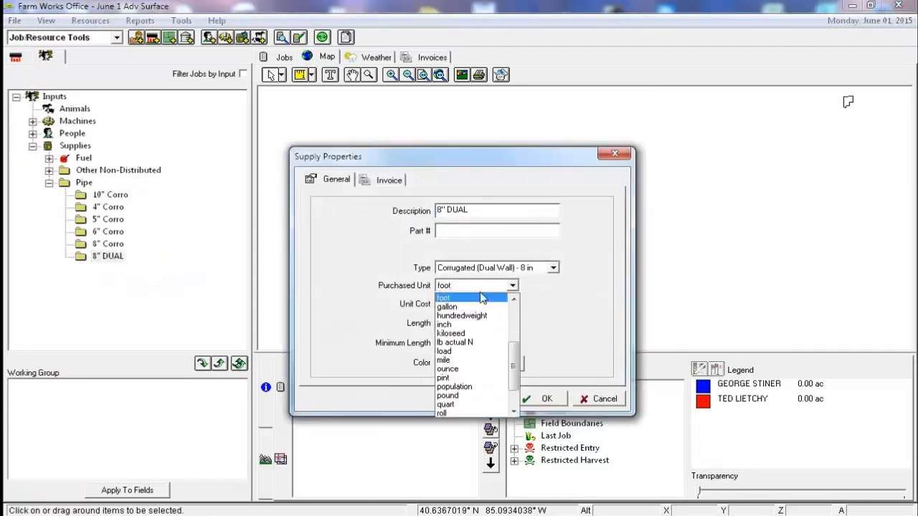
{"action": "scroll", "coordinate": [482, 322], "scroll_direction": "down", "scroll_amount": 3}
{"action": "left_click", "coordinate": [445, 378]}
{"action": "key", "text": "Tab"}
{"action": "key", "text": "BackSpace"}
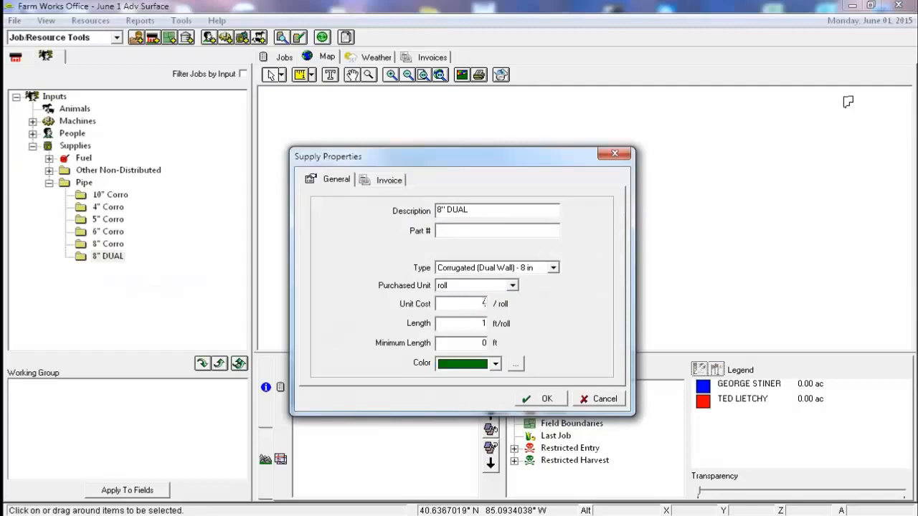
{"action": "type", "text": "450"}
- Set the 8" DUAL pipe's length to 2200 ft per roll and minimum length to 20 ft, and save it
{"action": "key", "text": "Tab"}
{"action": "type", "text": "1"}
{"action": "type", "text": "2200"}
{"action": "key", "text": "Tab"}
{"action": "type", "text": "20"}
{"action": "left_click", "coordinate": [538, 399]}
- Set the 10" Corro pipe's purchased unit to each and its length to 20 ft per piece
{"action": "right_click", "coordinate": [124, 200]}
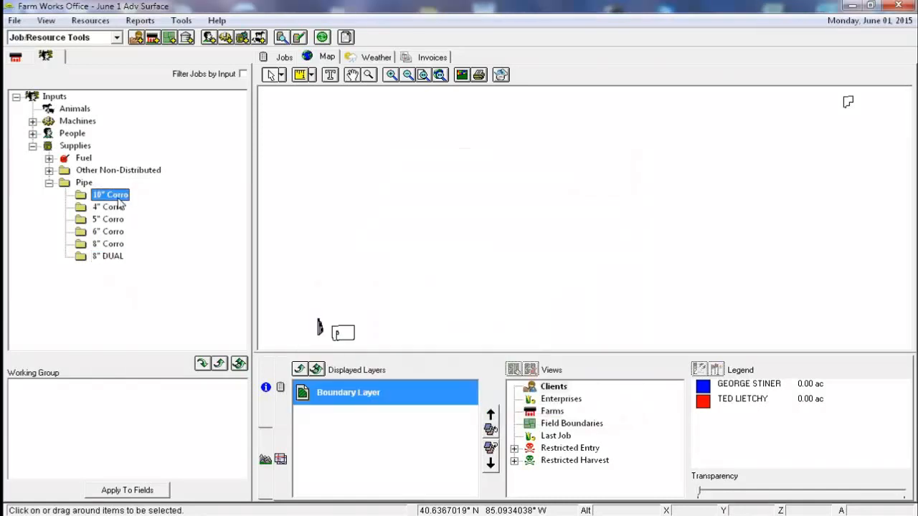
{"action": "left_click", "coordinate": [164, 228]}
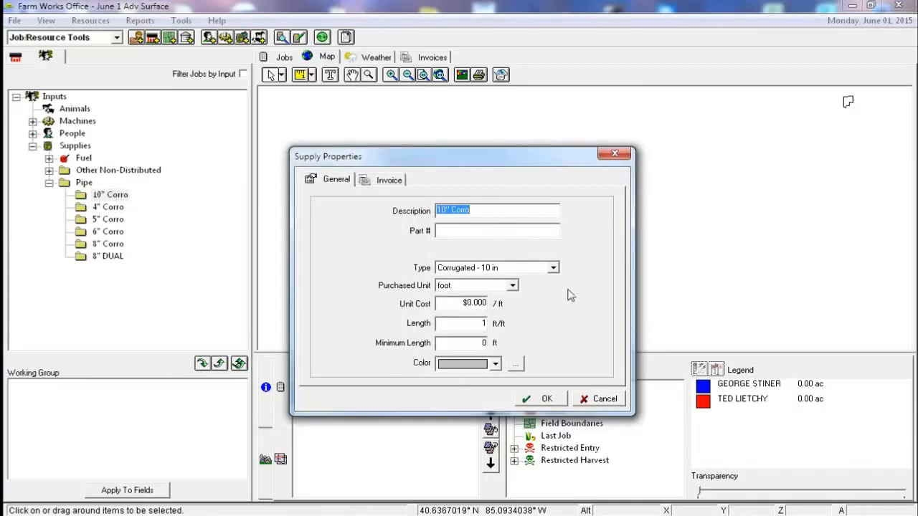
{"action": "left_click", "coordinate": [485, 324]}
{"action": "left_click", "coordinate": [473, 286]}
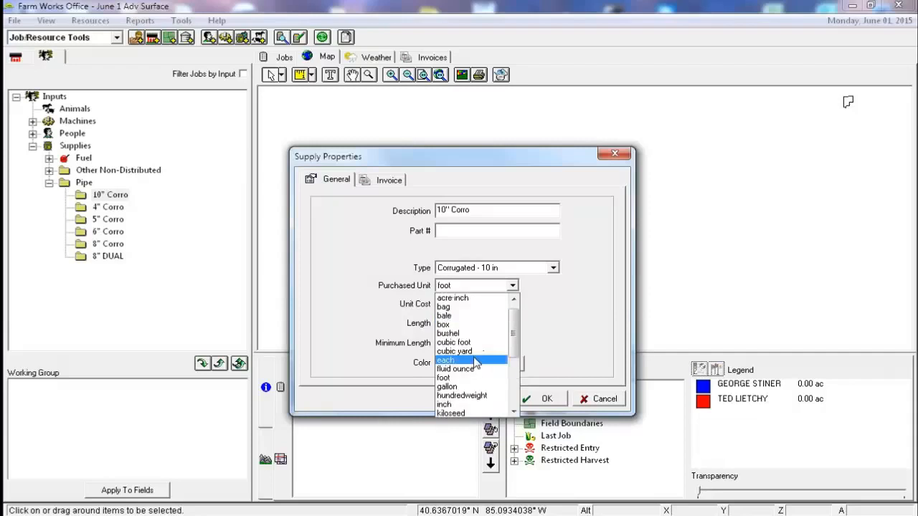
{"action": "left_click", "coordinate": [476, 360]}
{"action": "left_click", "coordinate": [474, 324]}
{"action": "key", "text": "BackSpace"}
{"action": "type", "text": "20"}
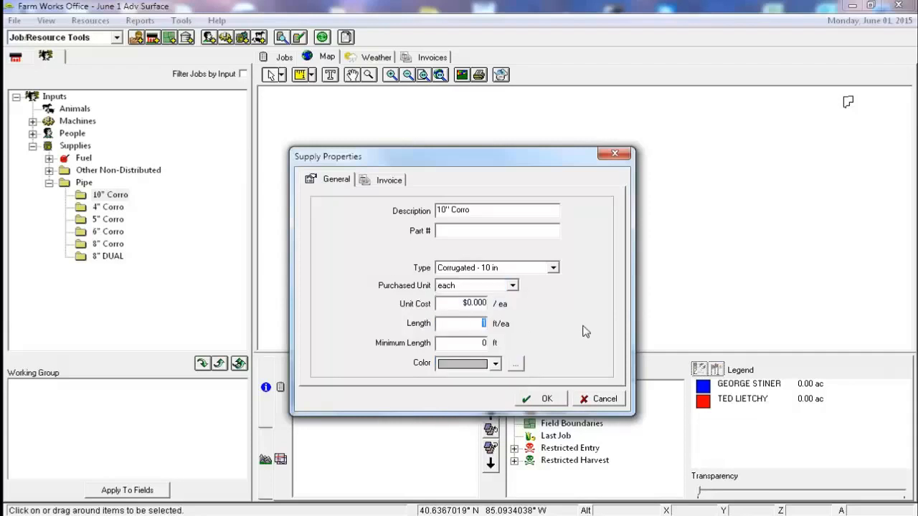
- Set the 10" Corro pipe's unit cost to $10 each and minimum length to 10 ft, and save it
{"action": "left_click", "coordinate": [462, 308]}
{"action": "type", "text": "10"}
{"action": "key", "text": "Tab"}
{"action": "left_click", "coordinate": [473, 344]}
{"action": "left_click_drag", "start_coordinate": [470, 344], "coordinate": [586, 344]}
{"action": "type", "text": "10"}
{"action": "left_click", "coordinate": [536, 400]}
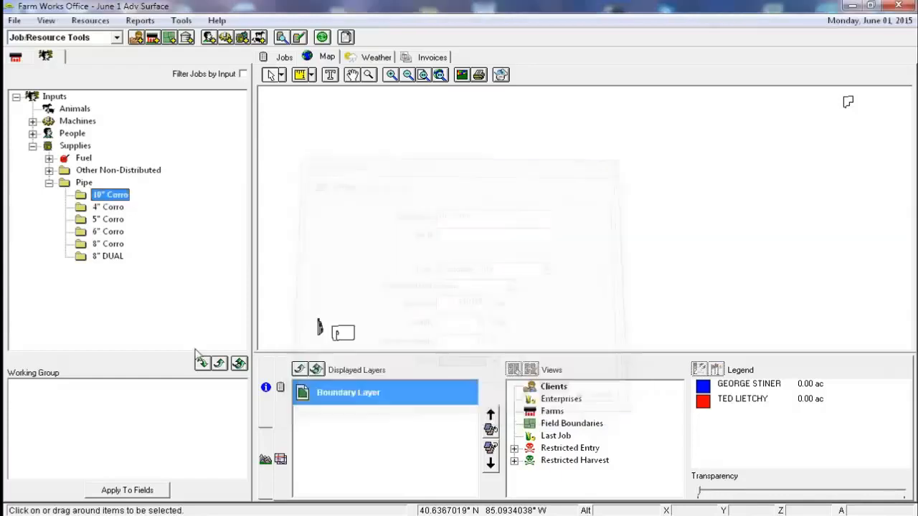
- Create a new pipe supply of type Corrugated - 12 in with the description 12" Corro
{"action": "right_click", "coordinate": [90, 186]}
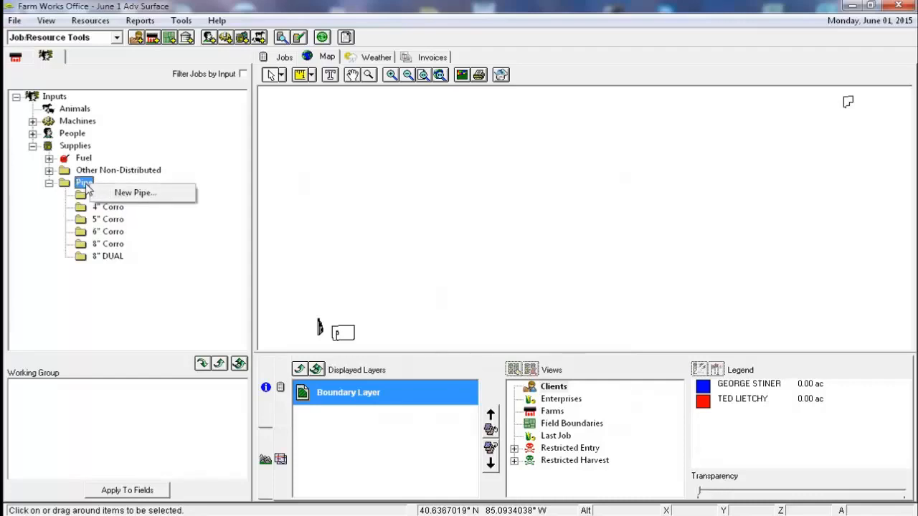
{"action": "left_click", "coordinate": [152, 194]}
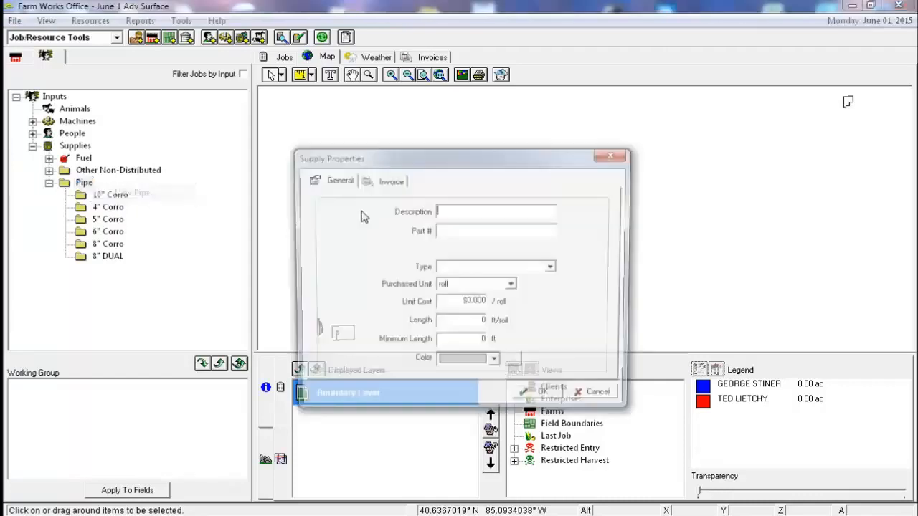
{"action": "left_click", "coordinate": [554, 268]}
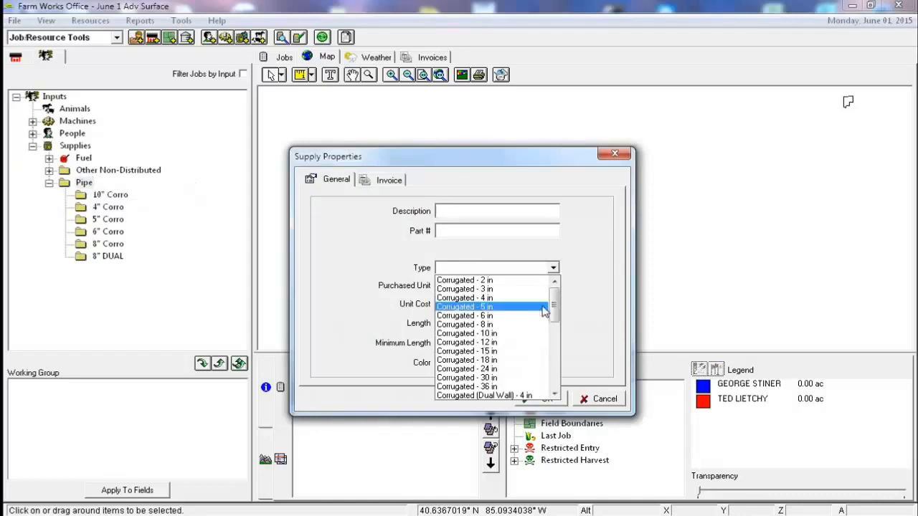
{"action": "left_click", "coordinate": [502, 343]}
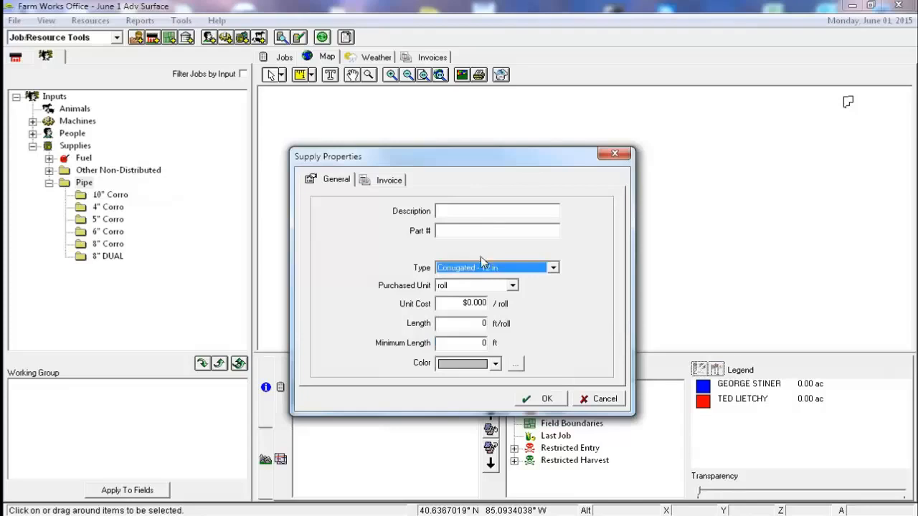
{"action": "left_click", "coordinate": [467, 212]}
{"action": "type", "text": "12"}
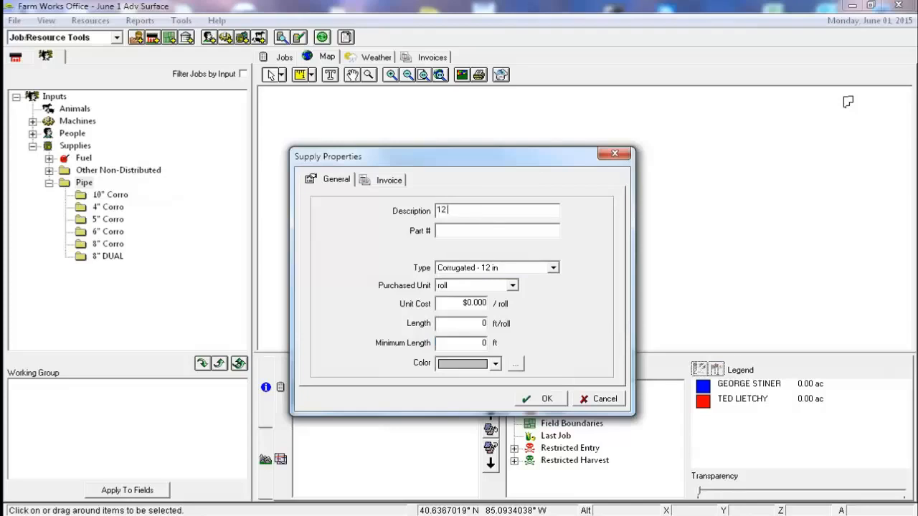
{"action": "type", "text": "\" Corro"}
- Set the 12" Corro pipe's unit cost to $20 and its purchased unit to each
{"action": "left_click_drag", "start_coordinate": [460, 303], "coordinate": [608, 304]}
{"action": "type", "text": "20"}
{"action": "left_click", "coordinate": [504, 286]}
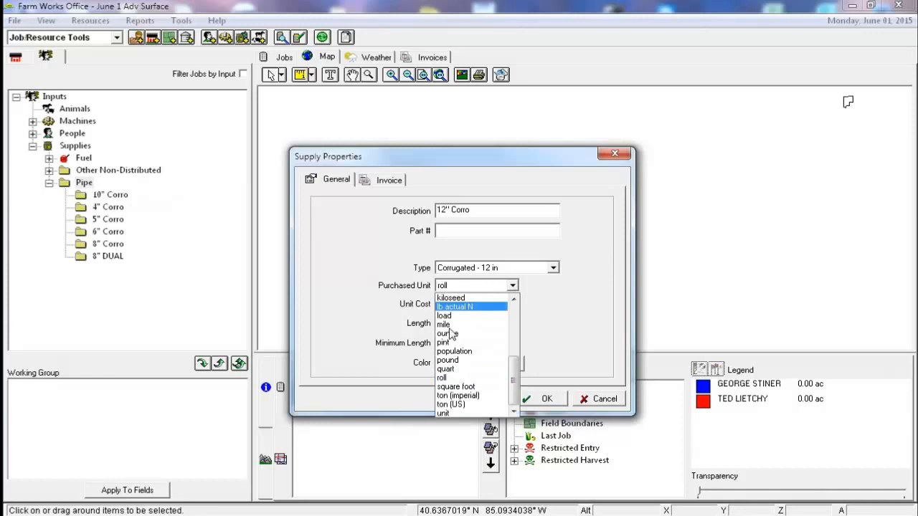
{"action": "scroll", "coordinate": [469, 336], "scroll_direction": "up", "scroll_amount": 10}
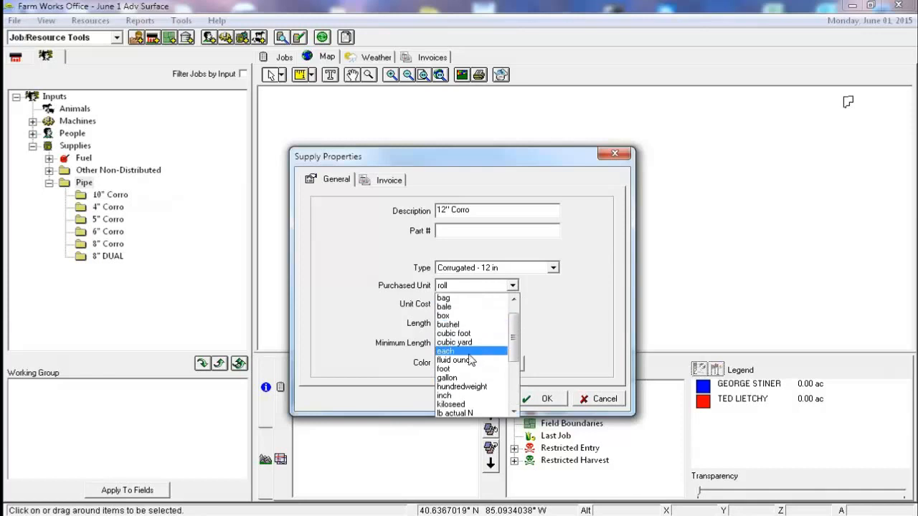
{"action": "left_click", "coordinate": [466, 351]}
{"action": "key", "text": "Tab"}
{"action": "left_click", "coordinate": [482, 323]}
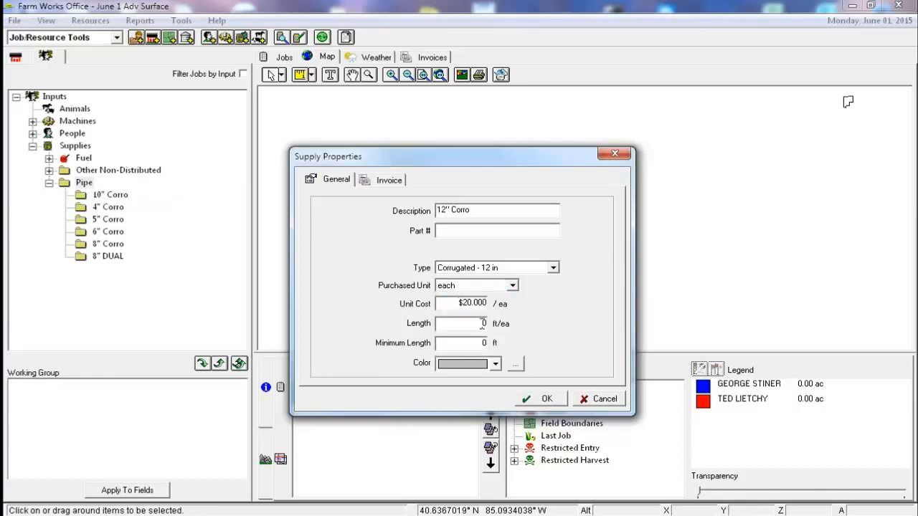
- Set the 12" Corro pipe's unit cost to $12 each, length to 20 ft per piece and minimum length to 10 ft
{"action": "left_click_drag", "start_coordinate": [460, 302], "coordinate": [576, 308]}
{"action": "type", "text": "12"}
{"action": "key", "text": "Tab"}
{"action": "type", "text": "20"}
{"action": "key", "text": "Tab"}
{"action": "type", "text": "10"}
- Give the 12" Corro pipe the olive color and save the new supply
{"action": "left_click", "coordinate": [495, 363]}
{"action": "left_click_drag", "start_coordinate": [497, 393], "coordinate": [498, 404]}
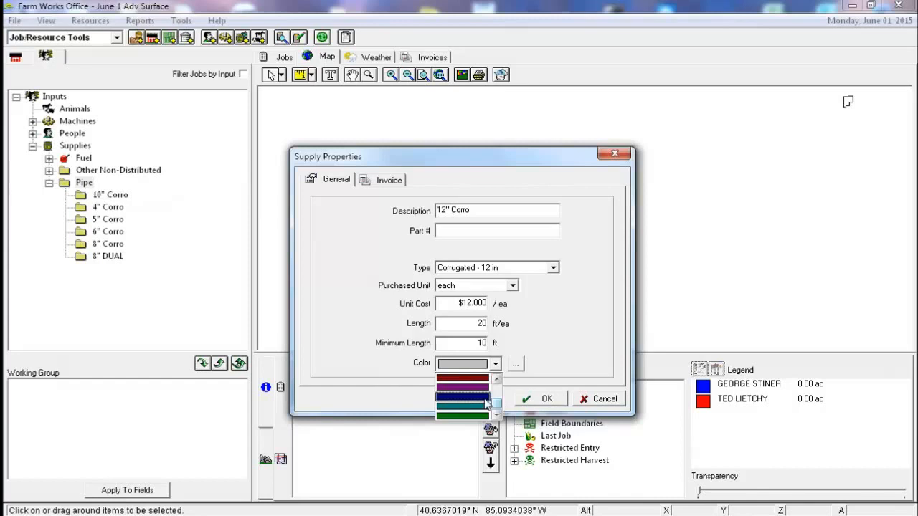
{"action": "left_click", "coordinate": [497, 378]}
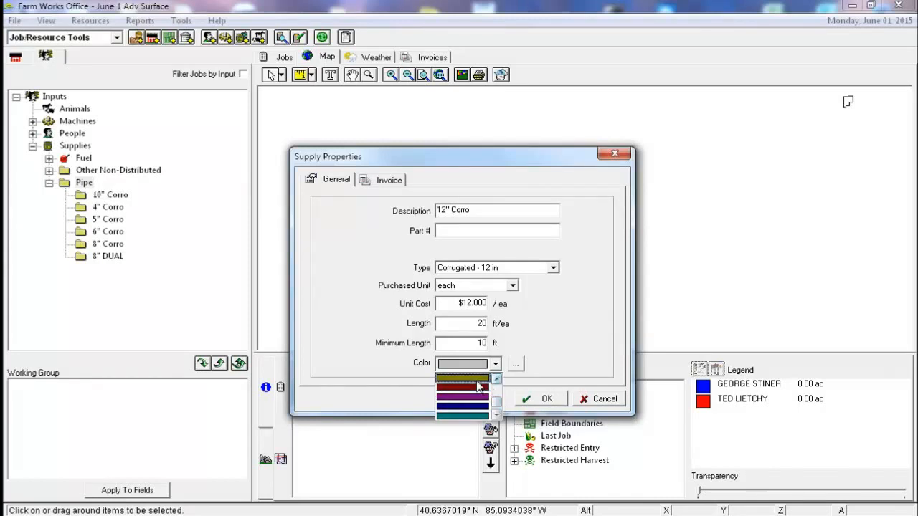
{"action": "left_click", "coordinate": [479, 379]}
{"action": "left_click", "coordinate": [540, 399]}
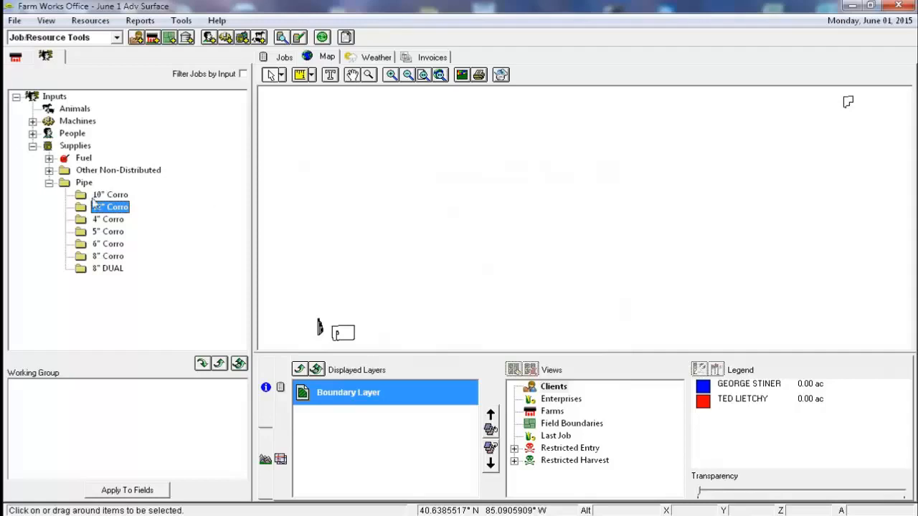
- Switch to the client list and expand the third client's HOME farm down to the contents of field 1
{"action": "left_click", "coordinate": [18, 57]}
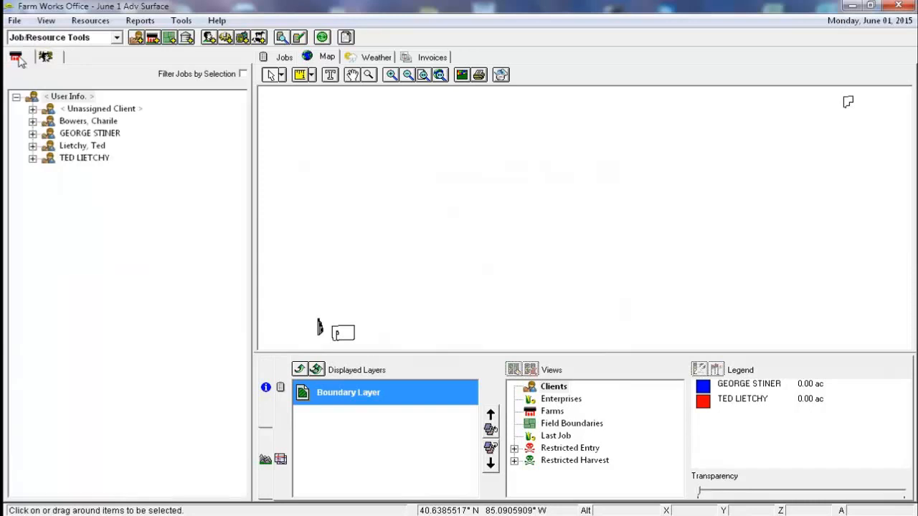
{"action": "left_click", "coordinate": [34, 133]}
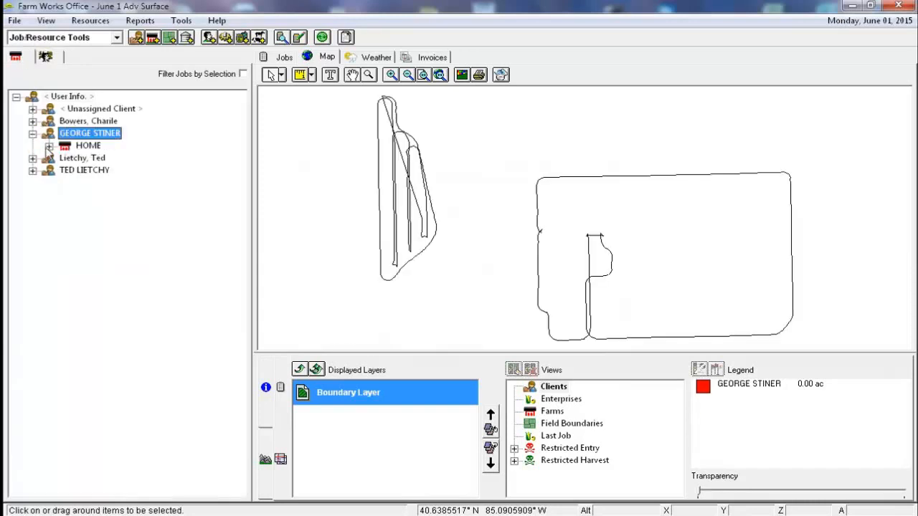
{"action": "left_click", "coordinate": [48, 146]}
{"action": "left_click", "coordinate": [97, 159]}
{"action": "left_click", "coordinate": [67, 158]}
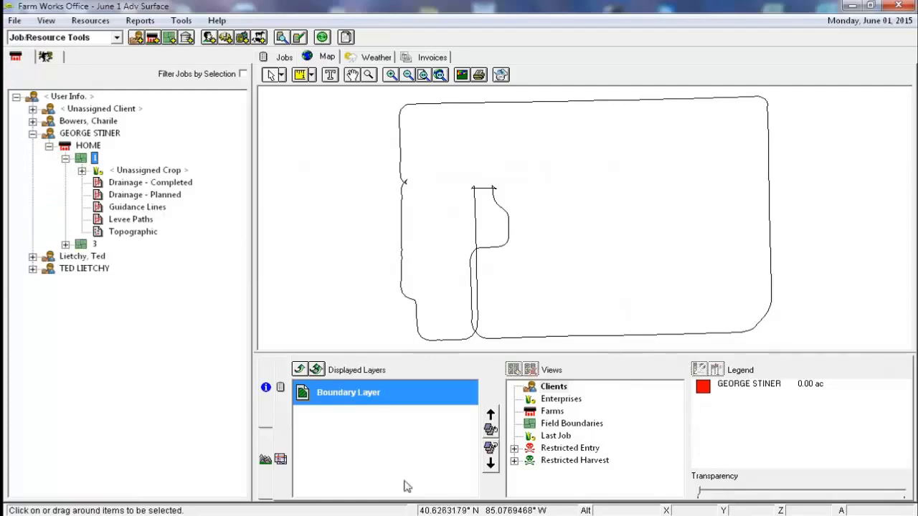
- Display field 1's Topographic layer on the map using the Topography elevation view
{"action": "left_click", "coordinate": [136, 234]}
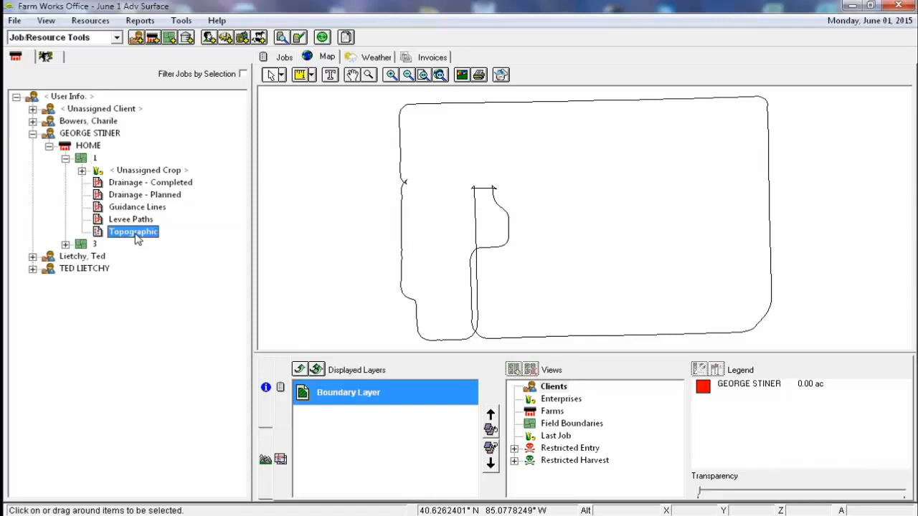
{"action": "double_click", "coordinate": [136, 235]}
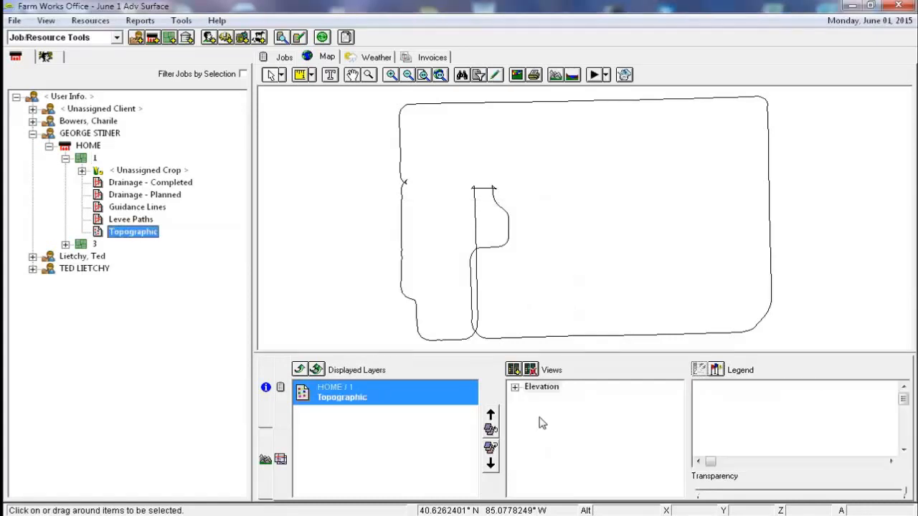
{"action": "left_click", "coordinate": [515, 387]}
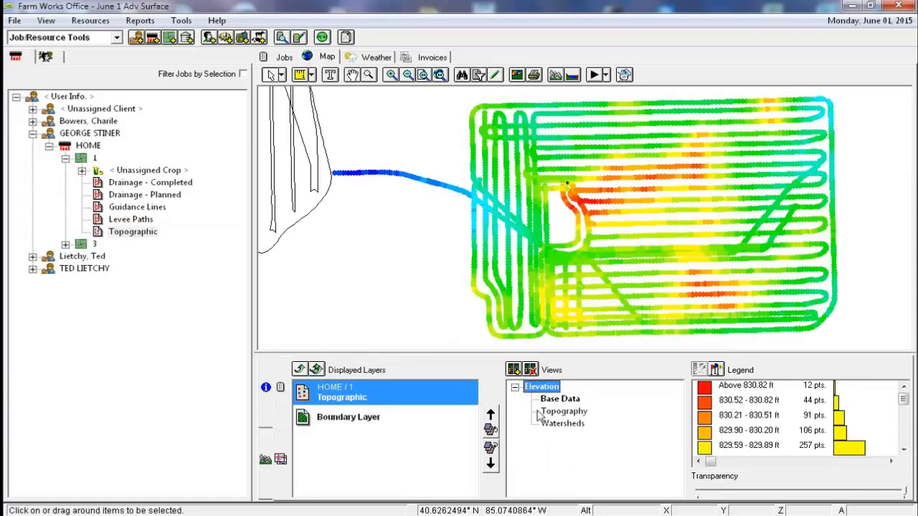
{"action": "left_click", "coordinate": [562, 414]}
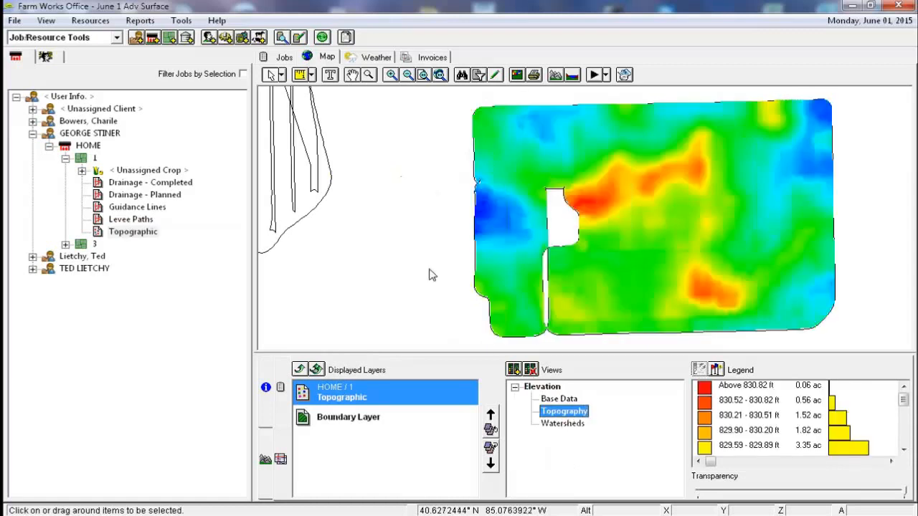
{"action": "left_click", "coordinate": [429, 270]}
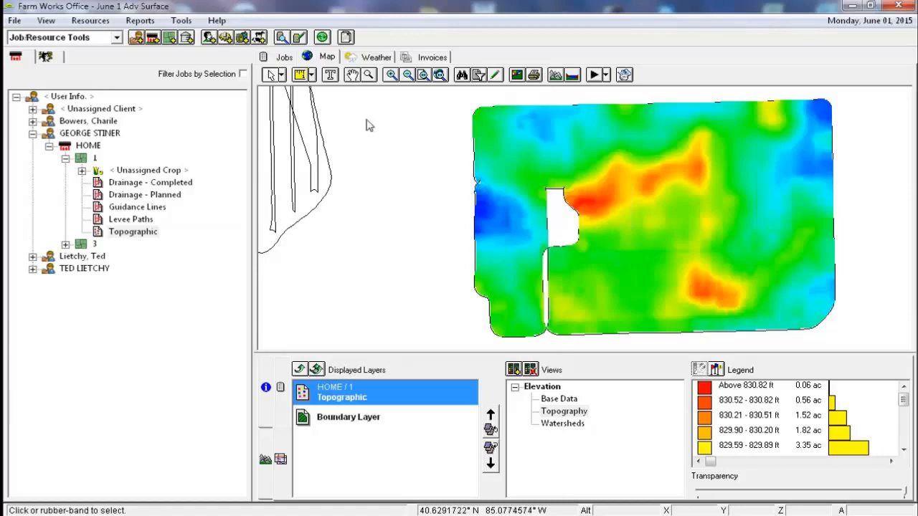
- Display field 1's Drainage - Planned layer over the topography and open the Lateral Spacing Calculator
{"action": "left_click", "coordinate": [167, 195]}
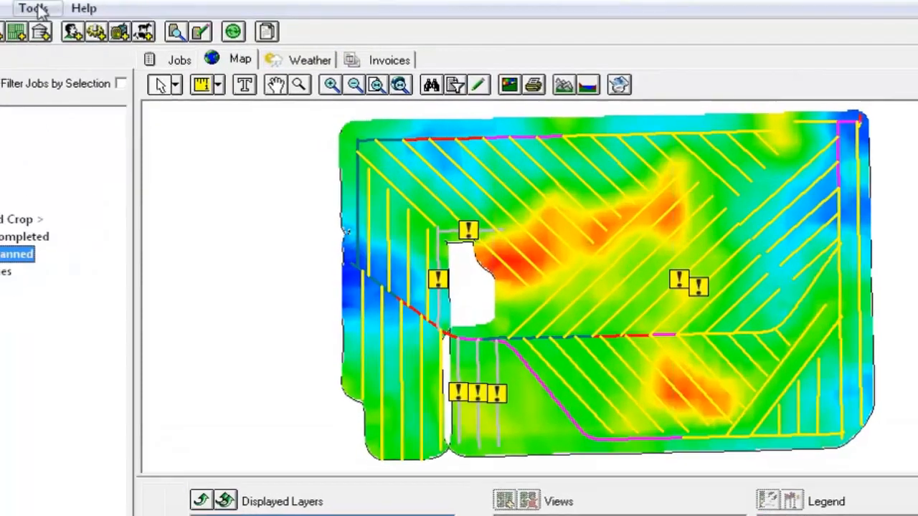
{"action": "left_click", "coordinate": [182, 21]}
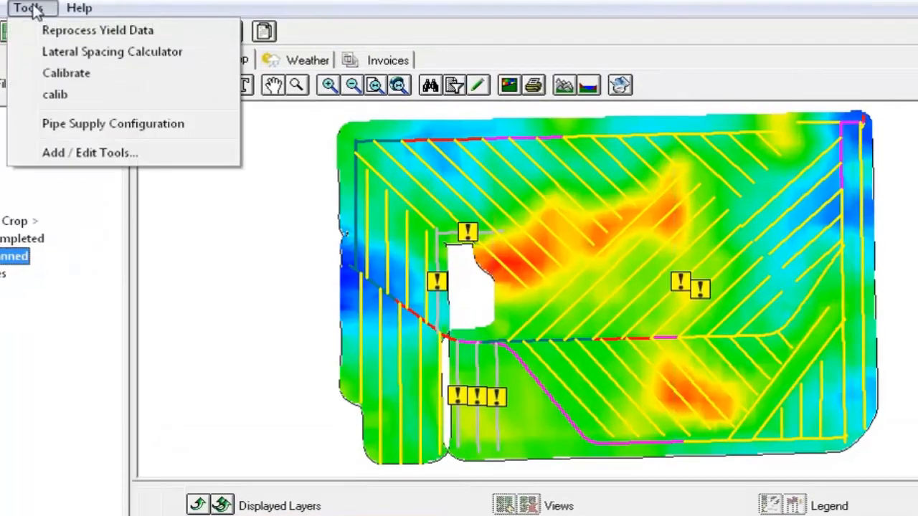
{"action": "left_click", "coordinate": [155, 56]}
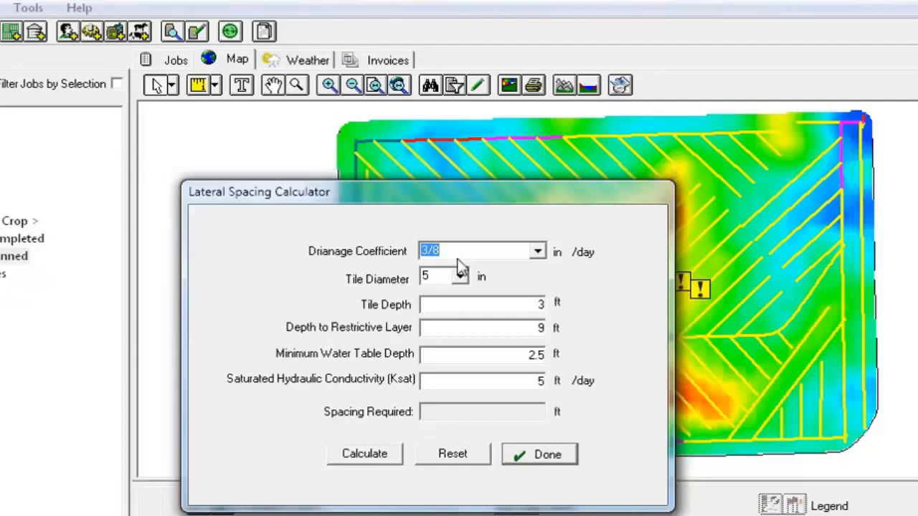
- Keep the 3/8 in/day drainage coefficient and set the tile diameter to 4 in
{"action": "left_click", "coordinate": [537, 252]}
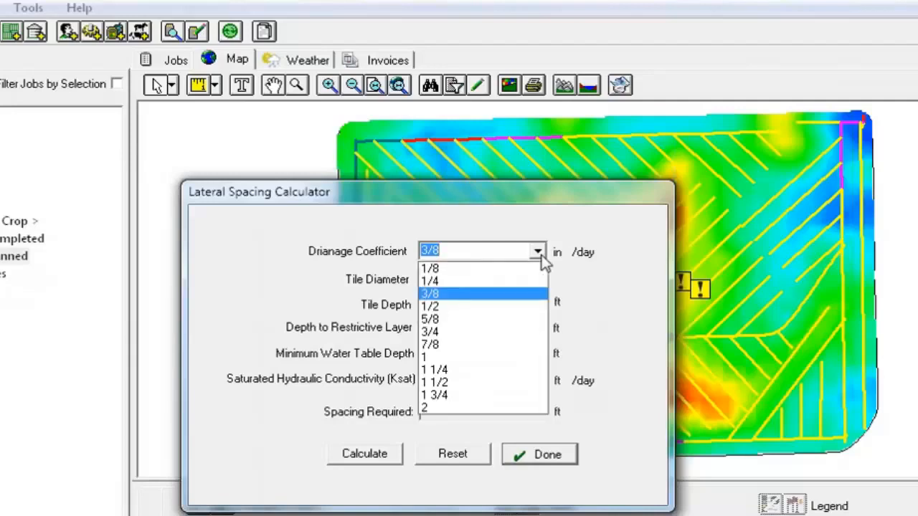
{"action": "left_click", "coordinate": [542, 255]}
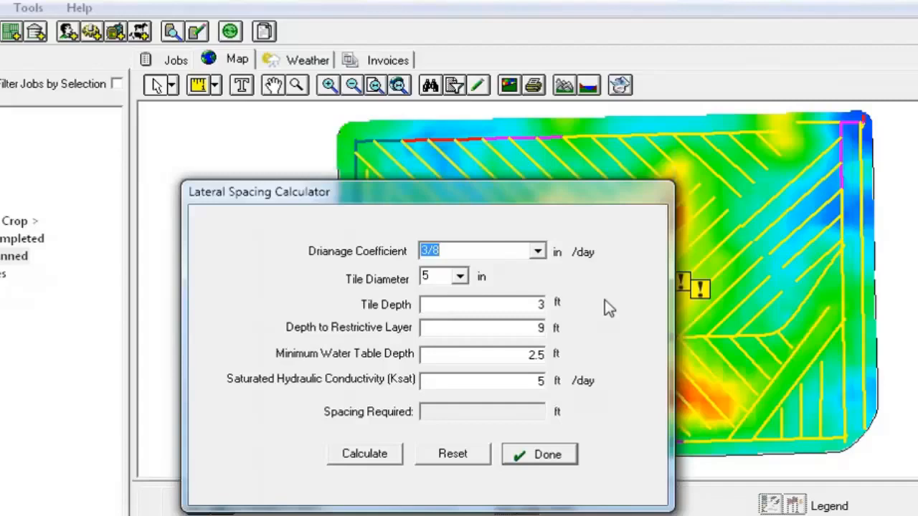
{"action": "left_click", "coordinate": [461, 279]}
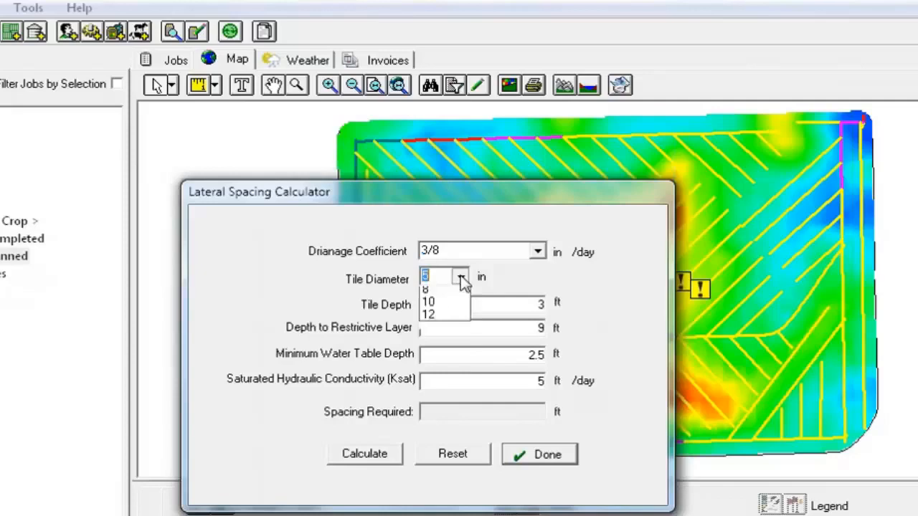
{"action": "left_click", "coordinate": [454, 311]}
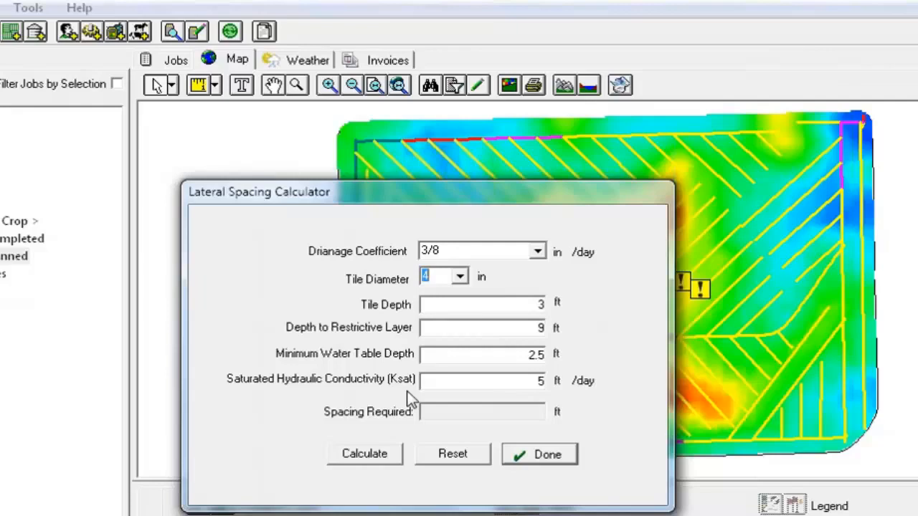
- Set the saturated hydraulic conductivity to 4.5 ft/day and calculate the required lateral spacing
{"action": "double_click", "coordinate": [522, 385]}
{"action": "type", "text": "4.5"}
{"action": "left_click", "coordinate": [369, 459]}
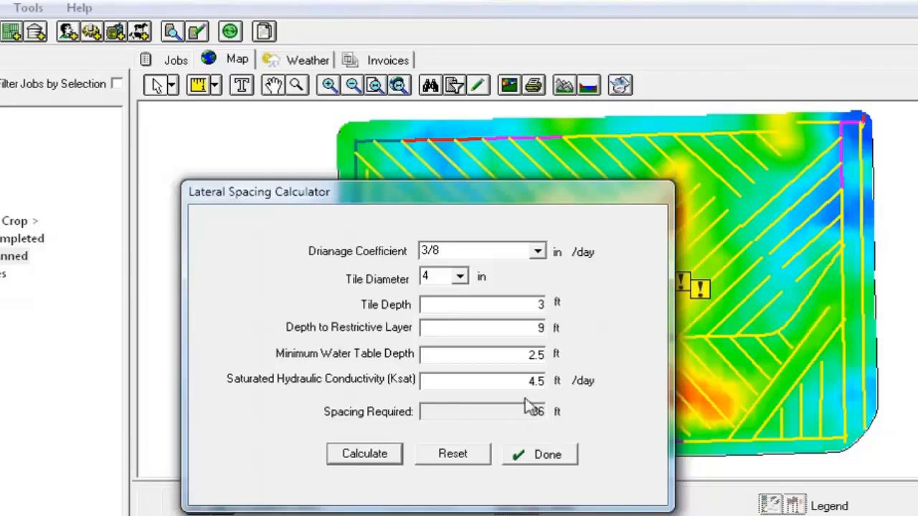
- Set the saturated hydraulic conductivity to 5 ft/day, recalculate the required lateral spacing, and close the Lateral Spacing Calculator
{"action": "left_click_drag", "start_coordinate": [527, 382], "coordinate": [614, 382]}
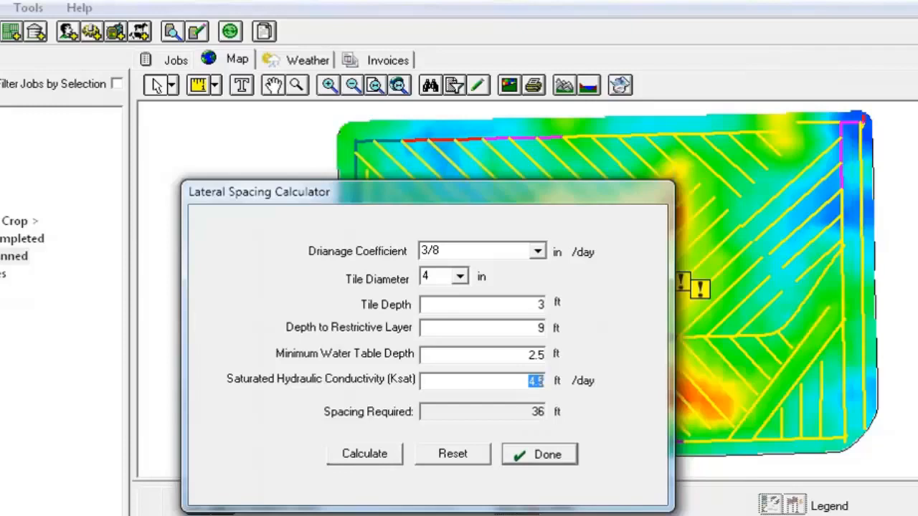
{"action": "left_click", "coordinate": [353, 455]}
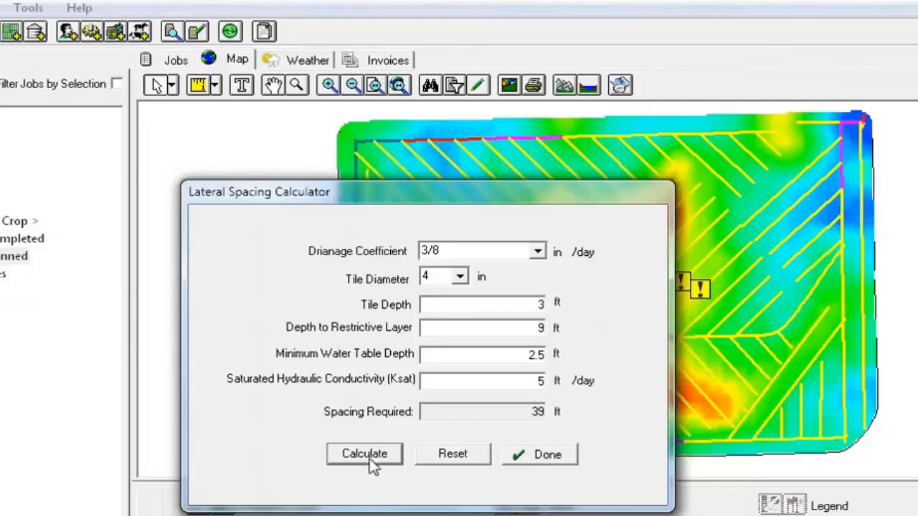
{"action": "left_click", "coordinate": [557, 462]}
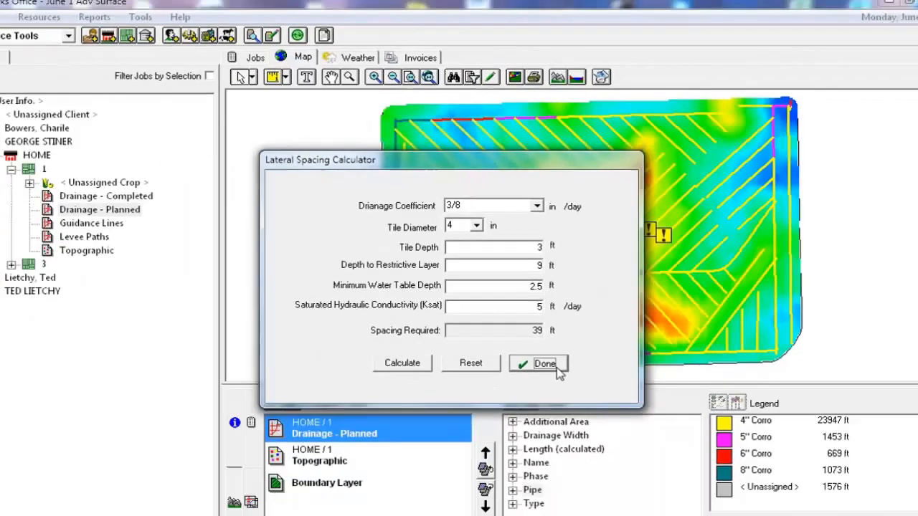
{"action": "left_click", "coordinate": [541, 454]}
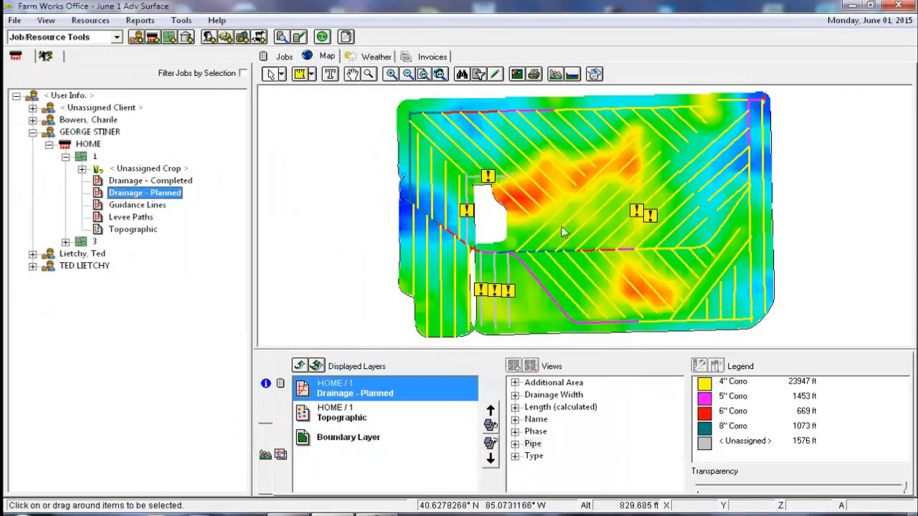
- Edit all planned drainage lines together, apply a drainage width of 40 ft, and check the width on individual southern laterals
{"action": "left_click", "coordinate": [816, 94]}
{"action": "mouse_move", "coordinate": [817, 90]}
{"action": "left_mouse_down"}
{"action": "mouse_move", "coordinate": [369, 257]}
{"action": "mouse_move", "coordinate": [371, 350]}
{"action": "mouse_move", "coordinate": [362, 347]}
{"action": "left_mouse_up"}
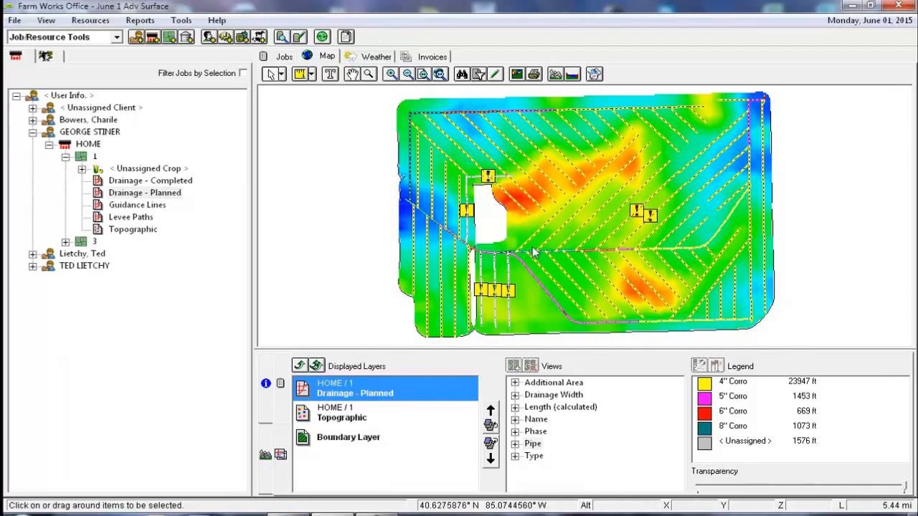
{"action": "left_click", "coordinate": [497, 77]}
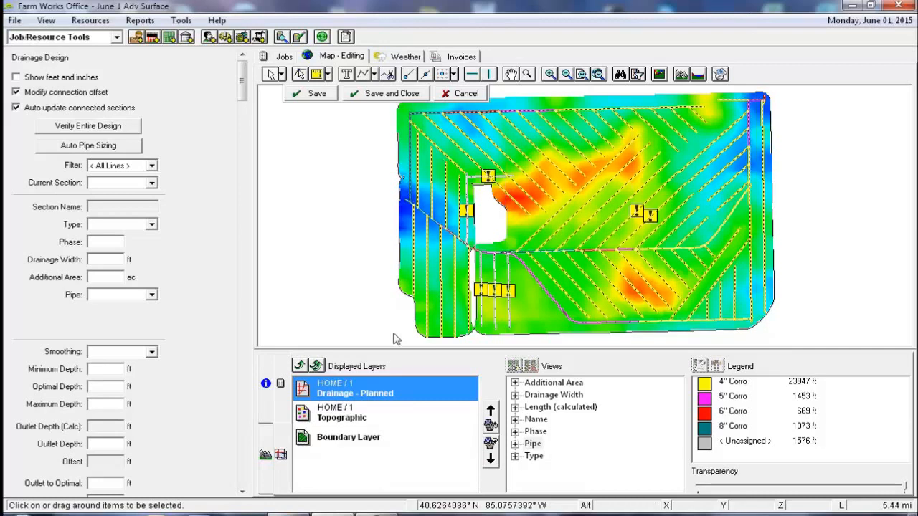
{"action": "type", "text": "40"}
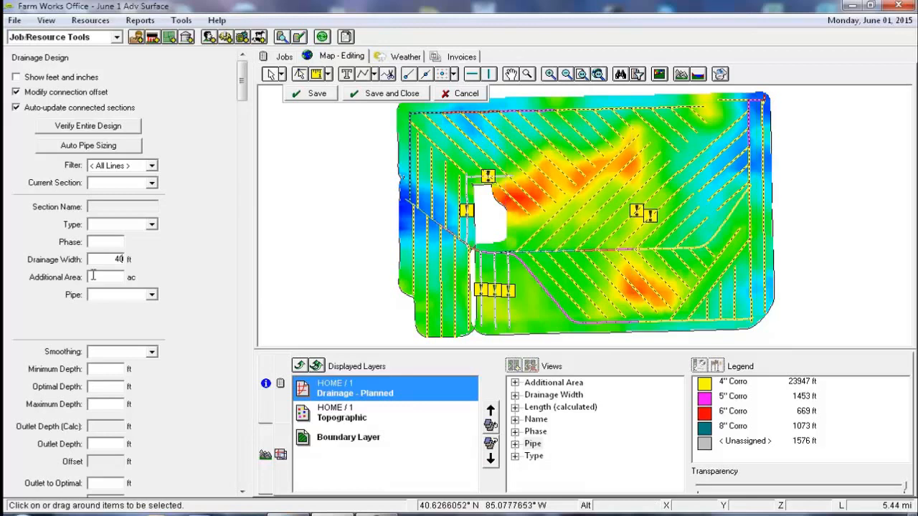
{"action": "key", "text": "Tab"}
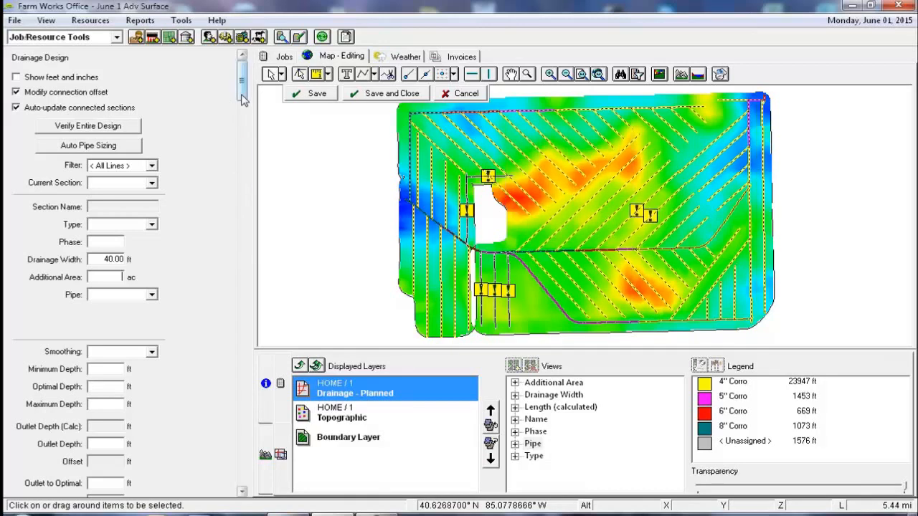
{"action": "scroll", "coordinate": [143, 430], "scroll_direction": "down", "scroll_amount": 2}
{"action": "left_click", "coordinate": [142, 477]}
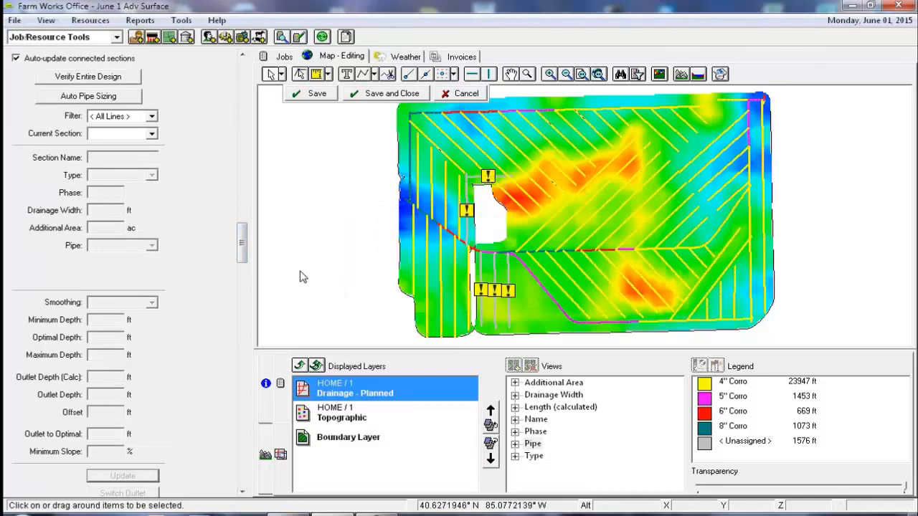
{"action": "left_click", "coordinate": [584, 300]}
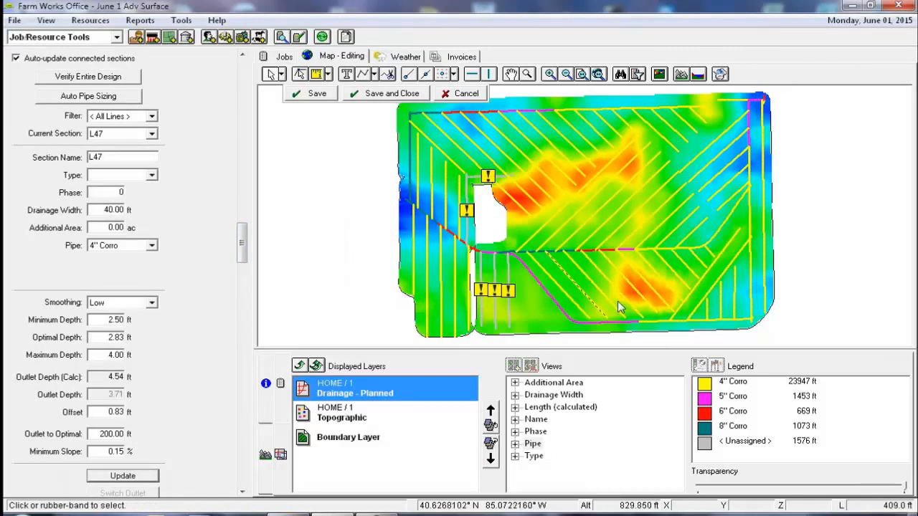
{"action": "left_click", "coordinate": [665, 297]}
{"action": "left_click", "coordinate": [683, 283]}
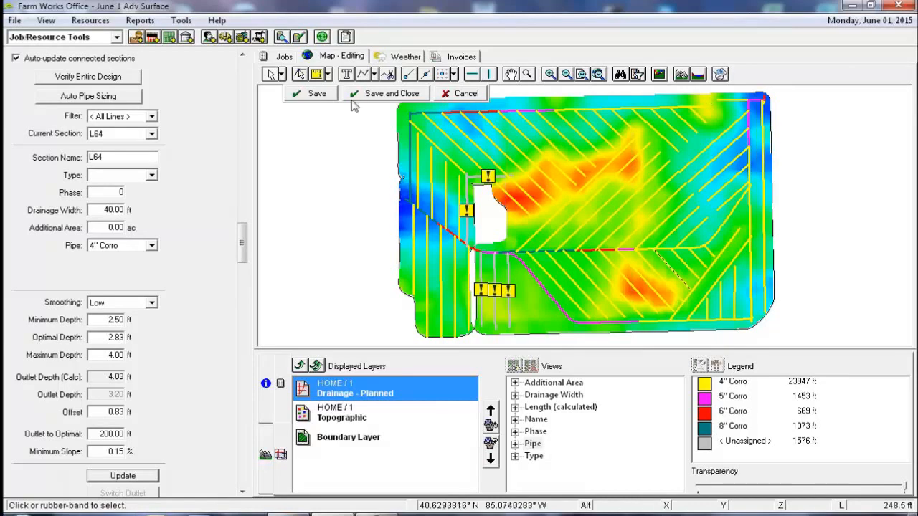
- Select the main along the field's north and west edges with its laterals and enter phase 2 for them
{"action": "left_click_drag", "start_coordinate": [359, 106], "coordinate": [709, 233]}
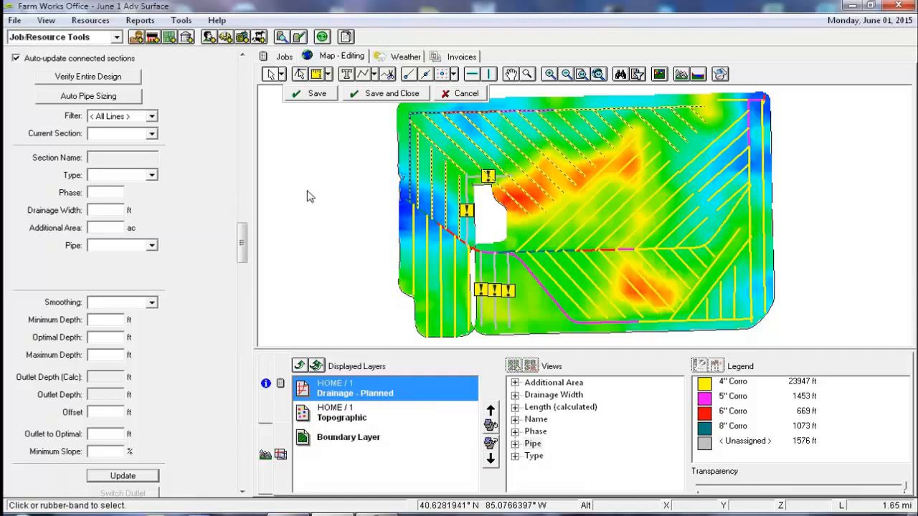
{"action": "left_click", "coordinate": [106, 195]}
{"action": "type", "text": "2"}
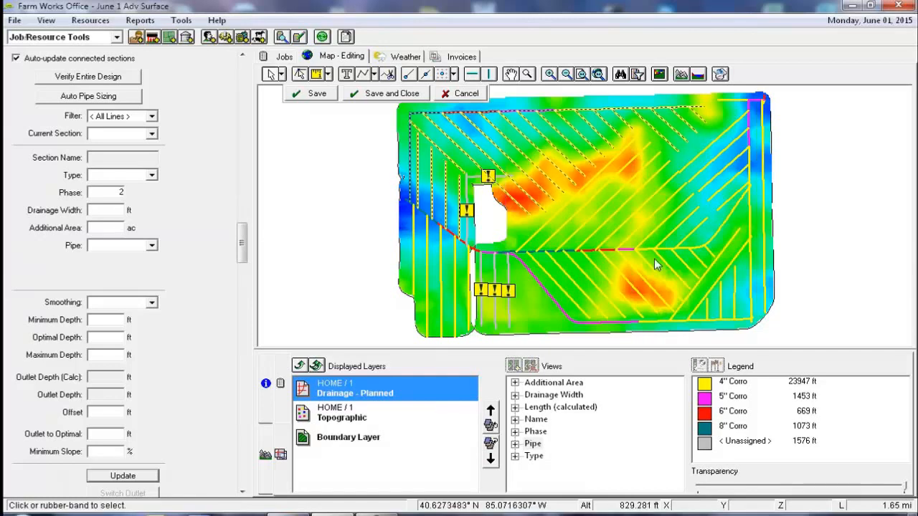
- Select the central and southern mains with their connected laterals and assign them to phase 1
{"action": "right_click", "coordinate": [331, 186]}
{"action": "left_click", "coordinate": [337, 189]}
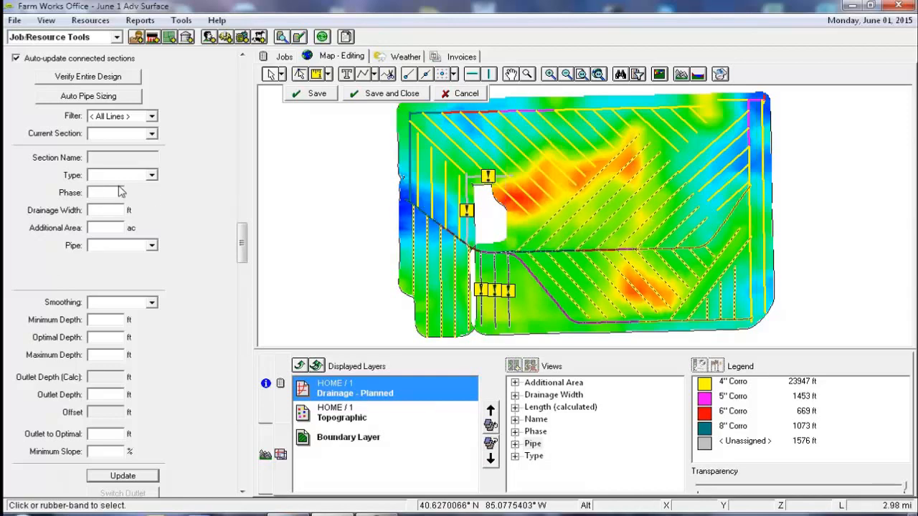
{"action": "left_click_drag", "start_coordinate": [115, 192], "coordinate": [131, 190]}
{"action": "type", "text": "1"}
{"action": "left_click", "coordinate": [122, 476]}
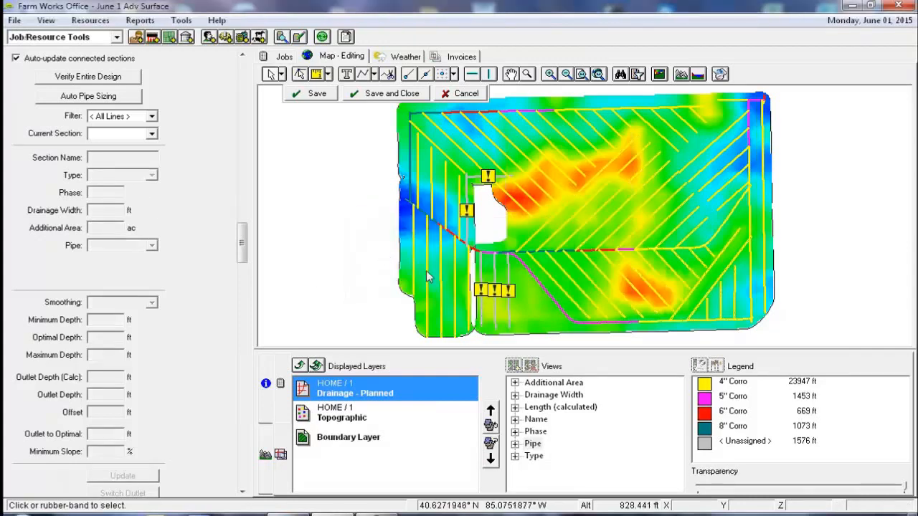
- Select the drainage lines along the field's east side, including the eastern main, and assign them to phase 3
{"action": "left_click", "coordinate": [763, 125]}
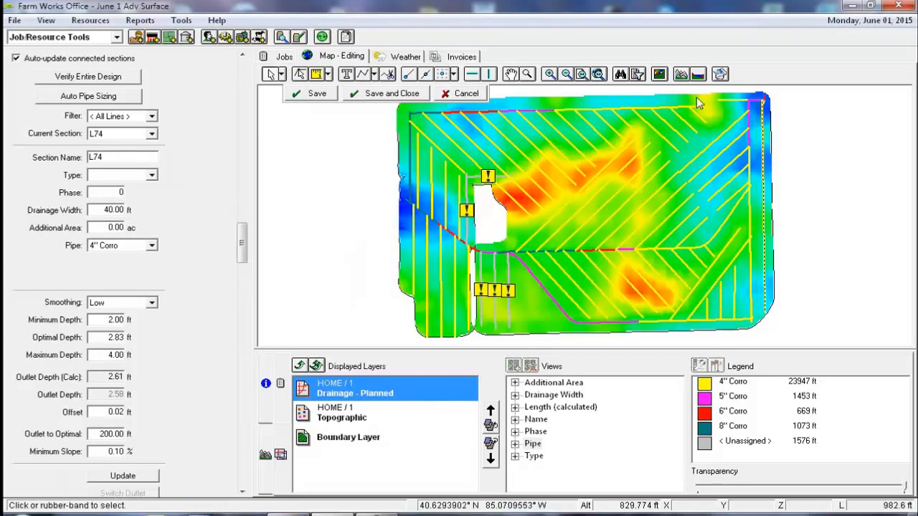
{"action": "left_click_drag", "start_coordinate": [692, 93], "coordinate": [858, 321]}
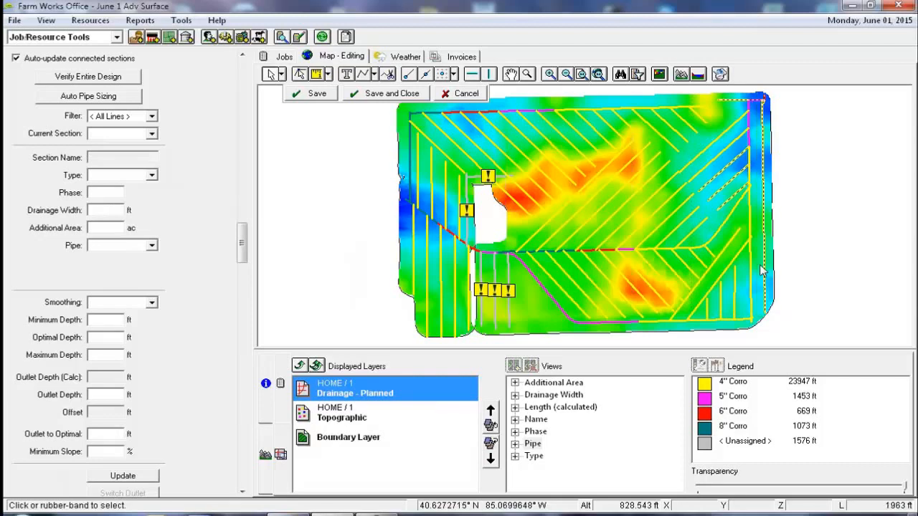
{"action": "left_click", "coordinate": [748, 216], "text": "ctrl"}
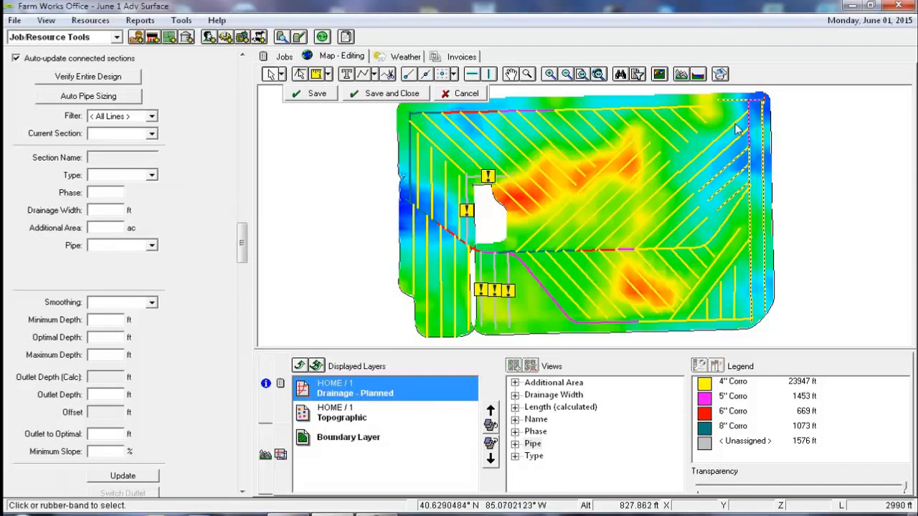
{"action": "type", "text": "3"}
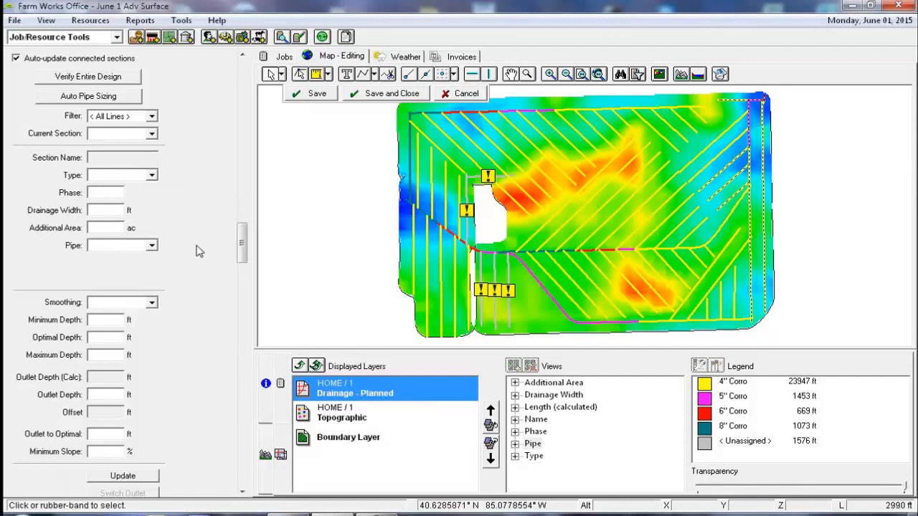
{"action": "left_click", "coordinate": [123, 476]}
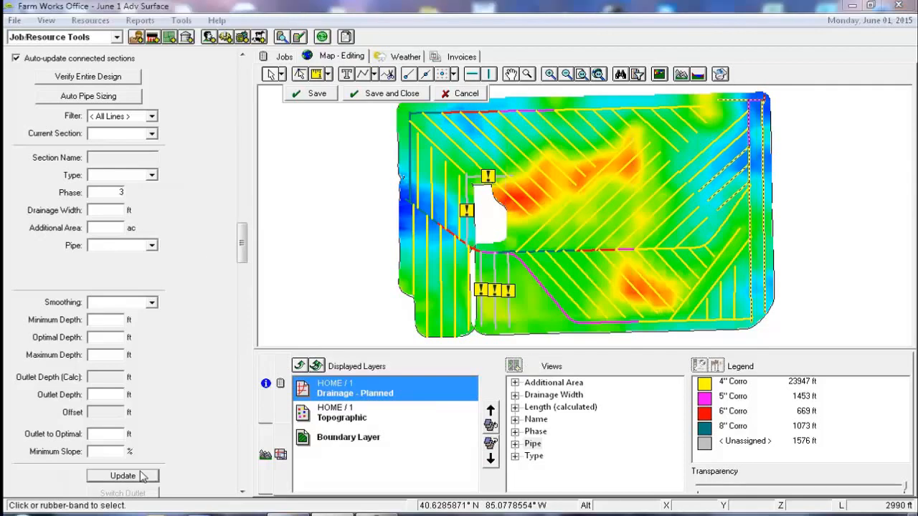
- Check the phase of northern line L92, then select the northwest network with its laterals and apply phase 2
{"action": "left_click", "coordinate": [554, 113]}
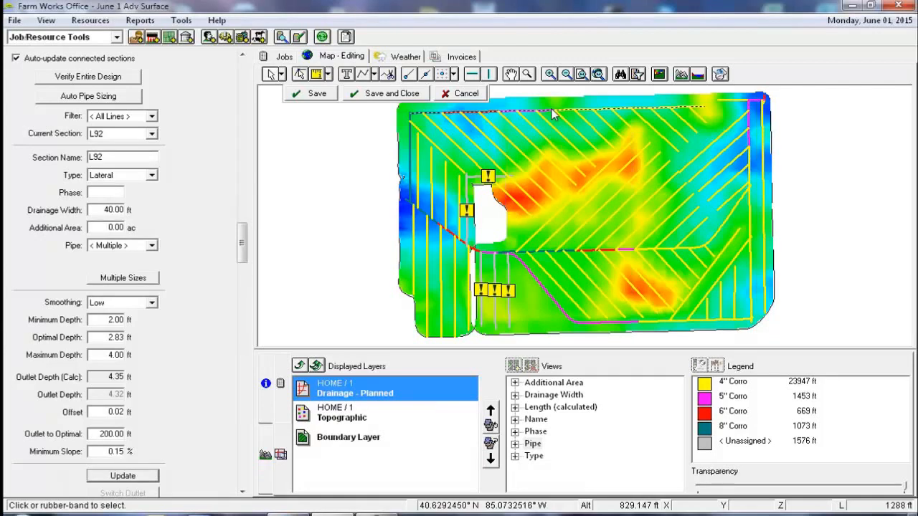
{"action": "left_click", "coordinate": [290, 159]}
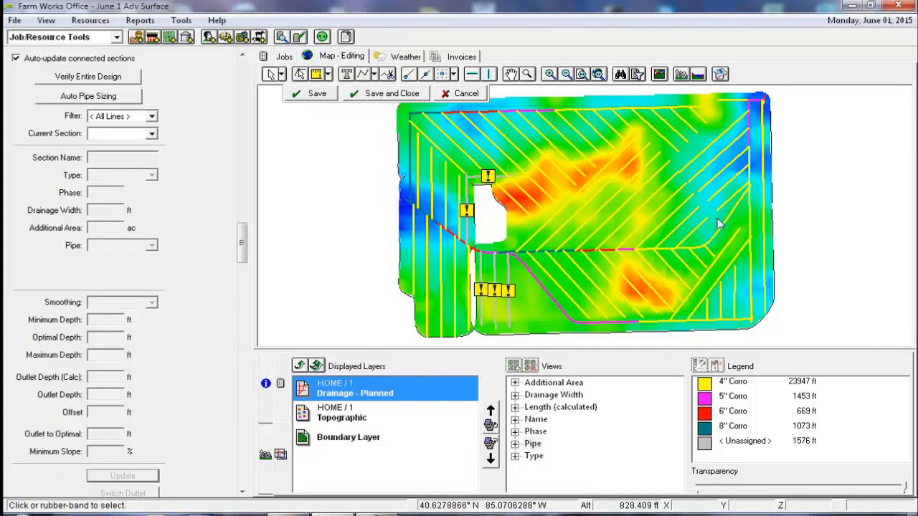
{"action": "left_click_drag", "start_coordinate": [717, 219], "coordinate": [711, 245]}
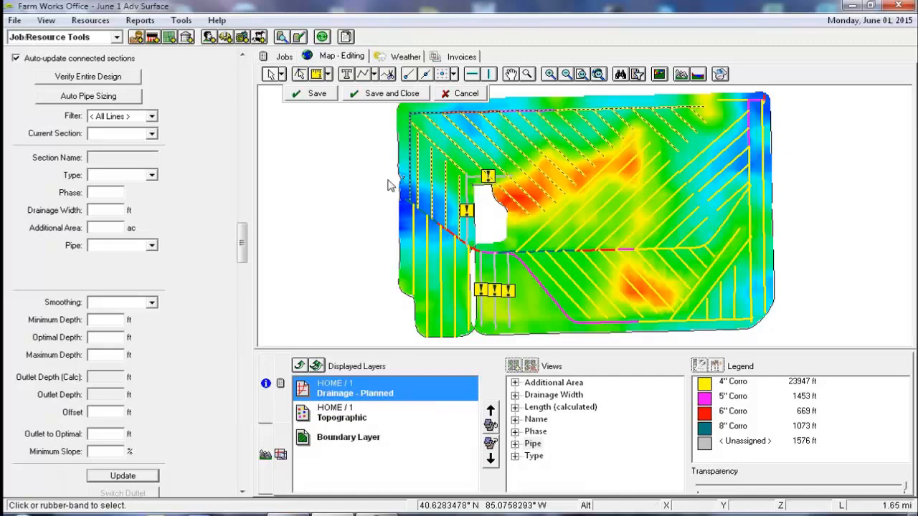
{"action": "left_click", "coordinate": [113, 194]}
{"action": "type", "text": "2"}
{"action": "left_click", "coordinate": [123, 476]}
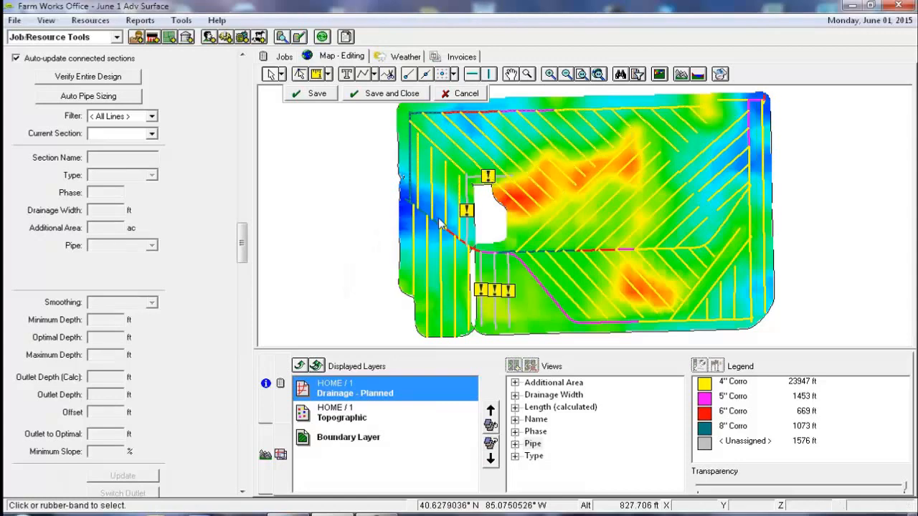
- Display the planned drainage by Phase and assign the two remaining phase 0 laterals in the northeast to phase 3
{"action": "left_click", "coordinate": [535, 431]}
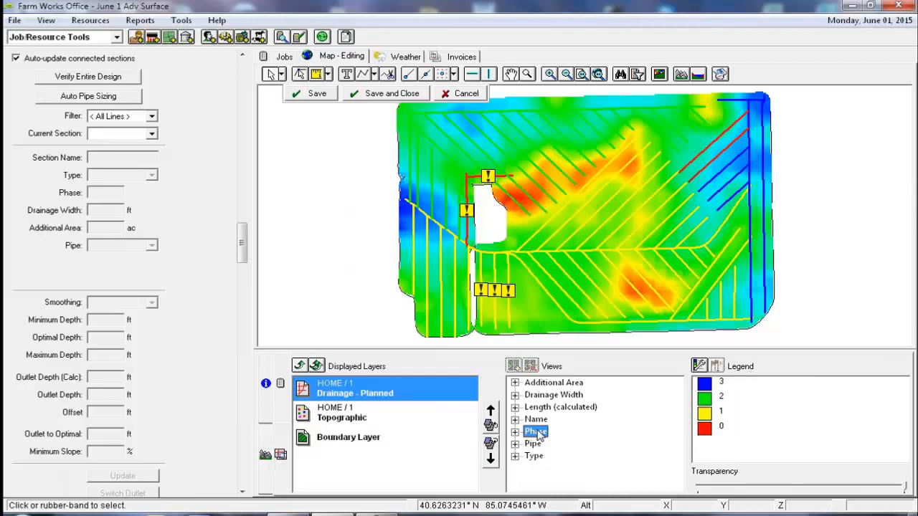
{"action": "left_click", "coordinate": [722, 137]}
{"action": "left_click", "coordinate": [730, 143], "text": "ctrl"}
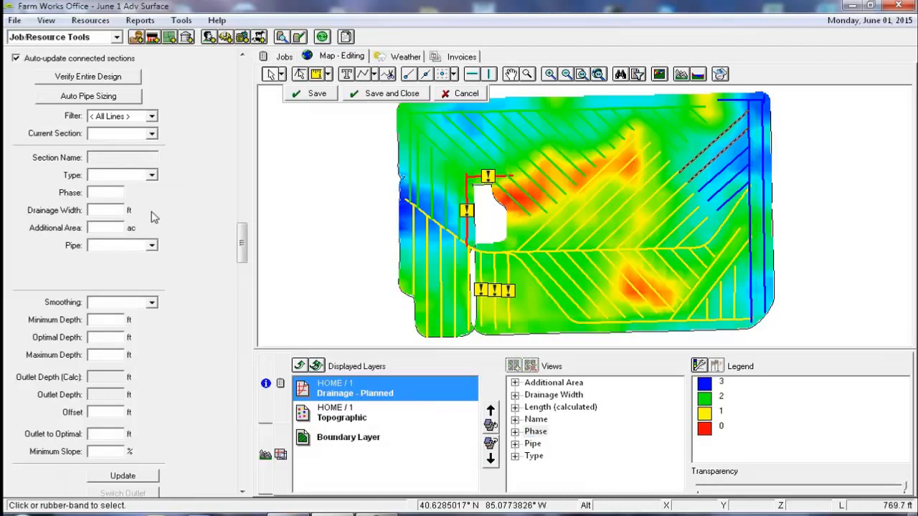
{"action": "type", "text": "3"}
{"action": "left_click", "coordinate": [123, 476]}
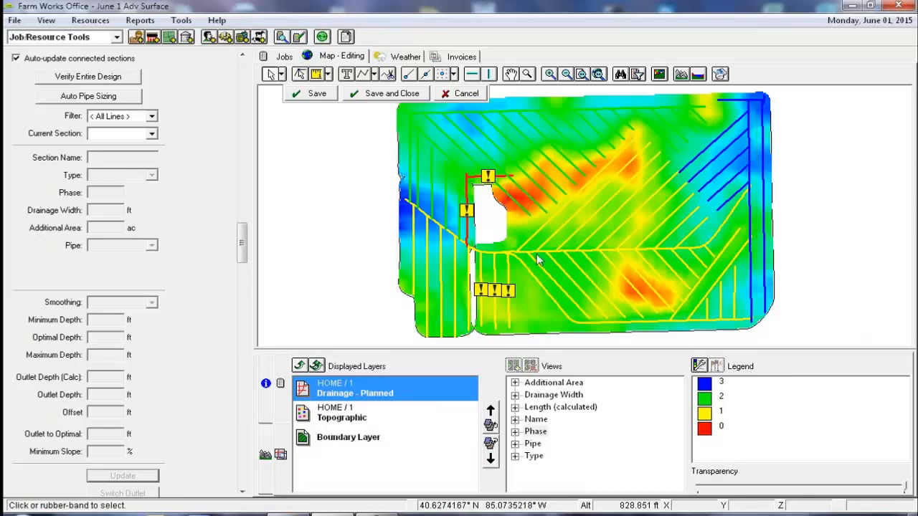
- Set the phase of the L8 main line to 0 and apply the change
{"action": "left_click", "coordinate": [453, 240]}
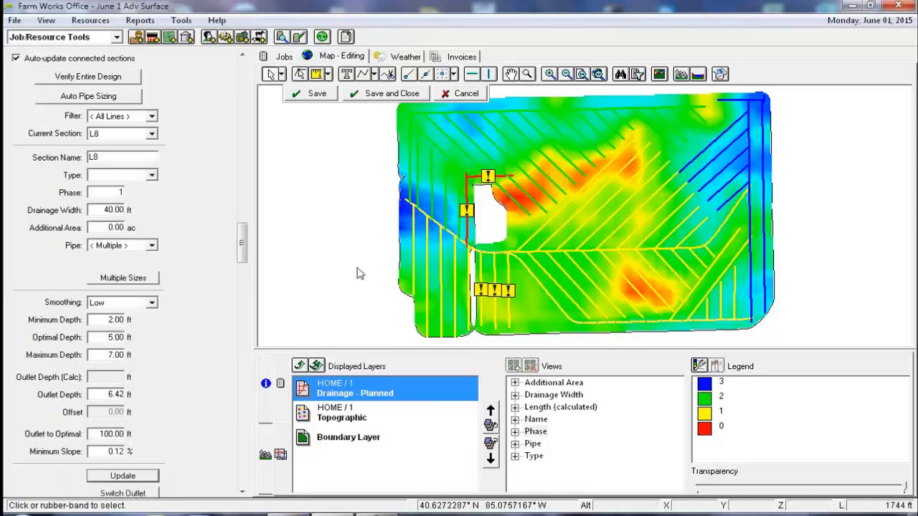
{"action": "left_click_drag", "start_coordinate": [95, 191], "coordinate": [136, 191]}
{"action": "type", "text": "0"}
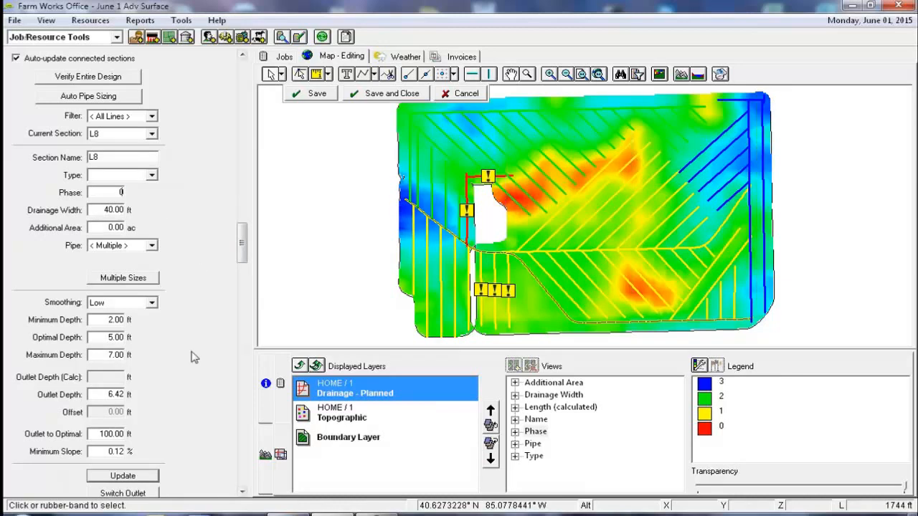
{"action": "left_click", "coordinate": [123, 476]}
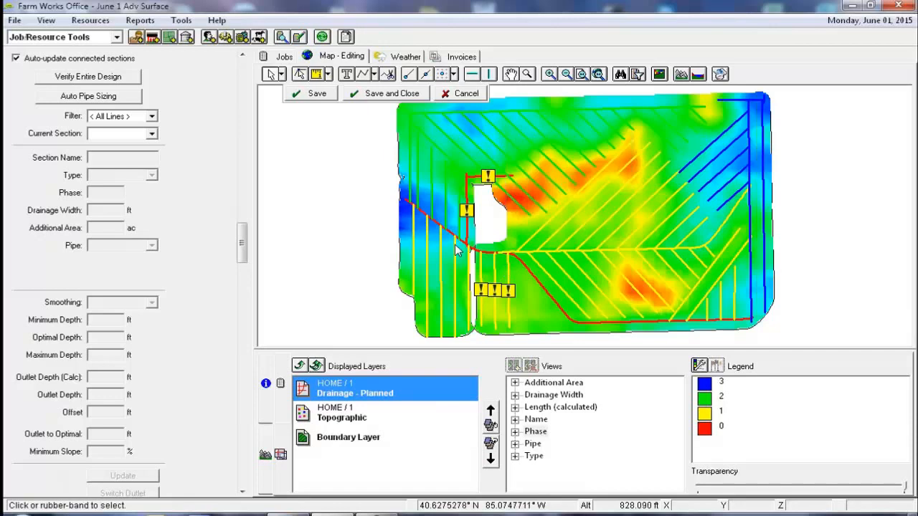
- Connect section L11, beside the field's cutout, to the L8 main line it overshoots
{"action": "scroll", "coordinate": [463, 249], "scroll_direction": "up", "scroll_amount": 3}
{"action": "left_click", "coordinate": [549, 220]}
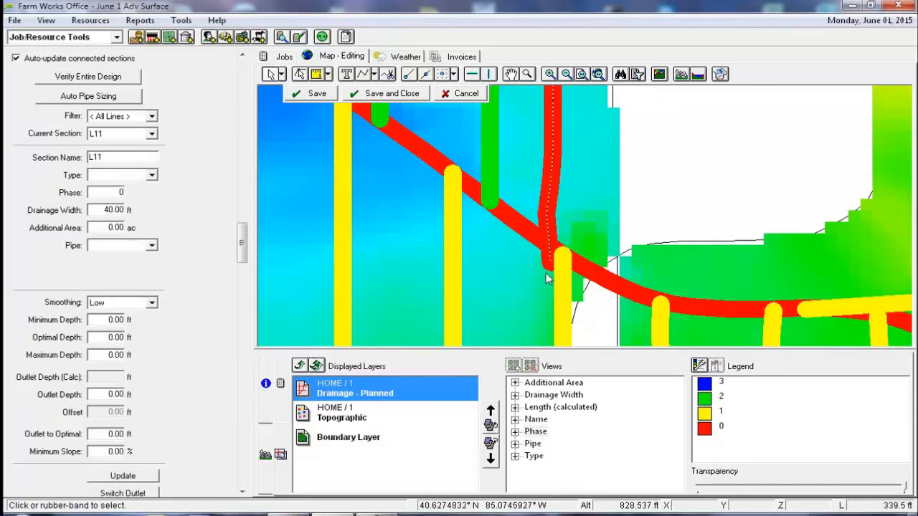
{"action": "right_click", "coordinate": [553, 175]}
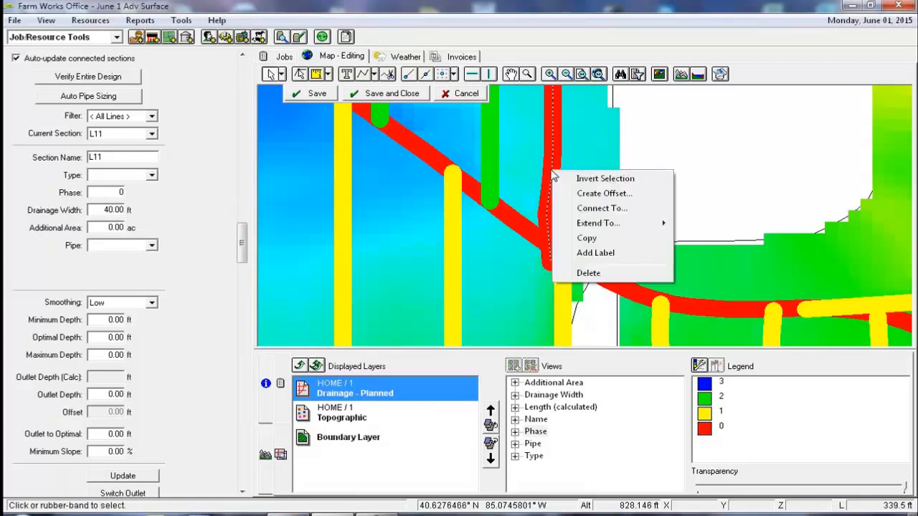
{"action": "left_click", "coordinate": [595, 208]}
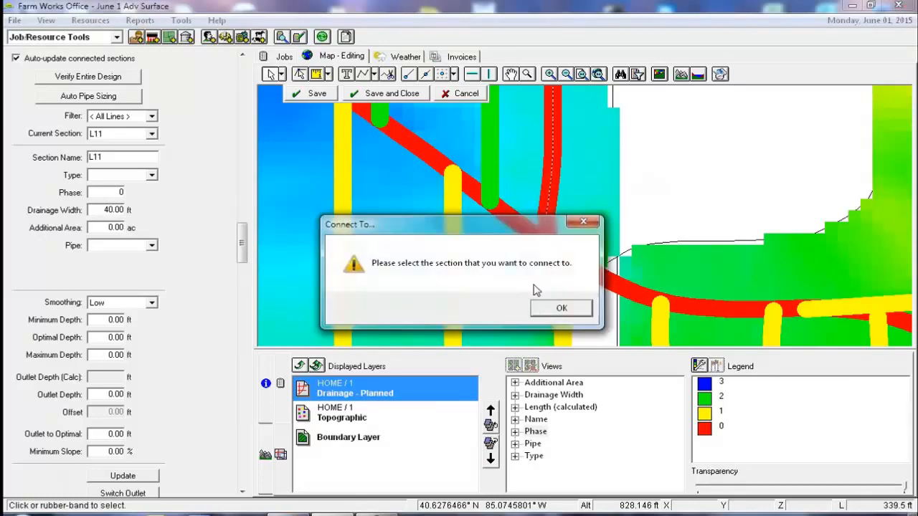
{"action": "left_click", "coordinate": [559, 308]}
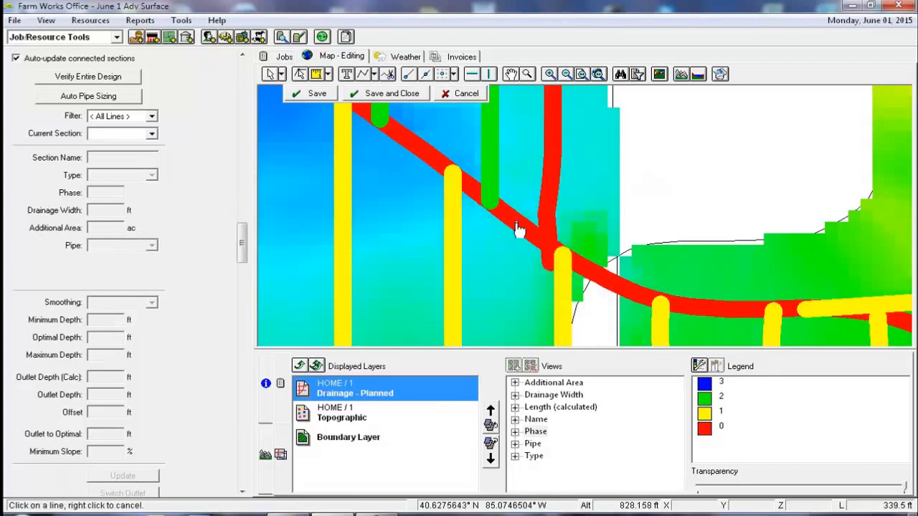
{"action": "left_click", "coordinate": [519, 229]}
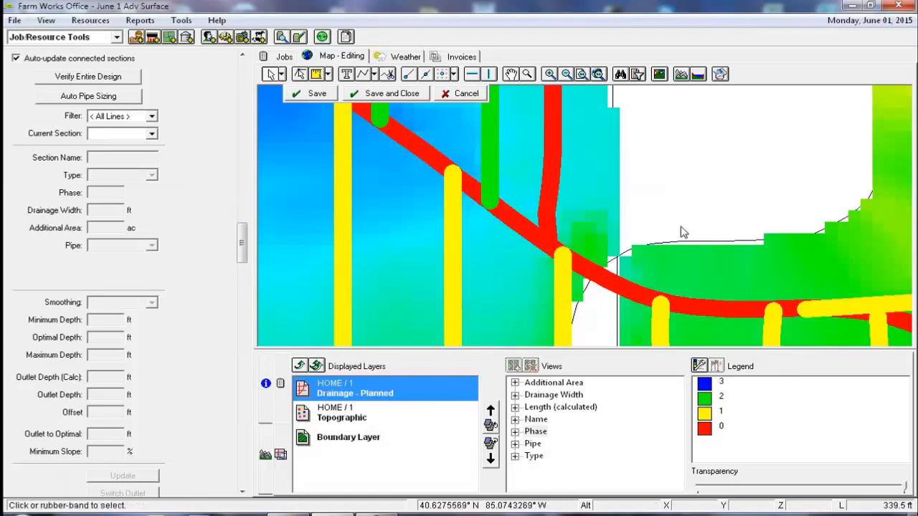
- Connect section L12, the first lateral just south of the field's cutout, to the L8 main line
{"action": "scroll", "coordinate": [699, 240], "scroll_direction": "down", "scroll_amount": 5}
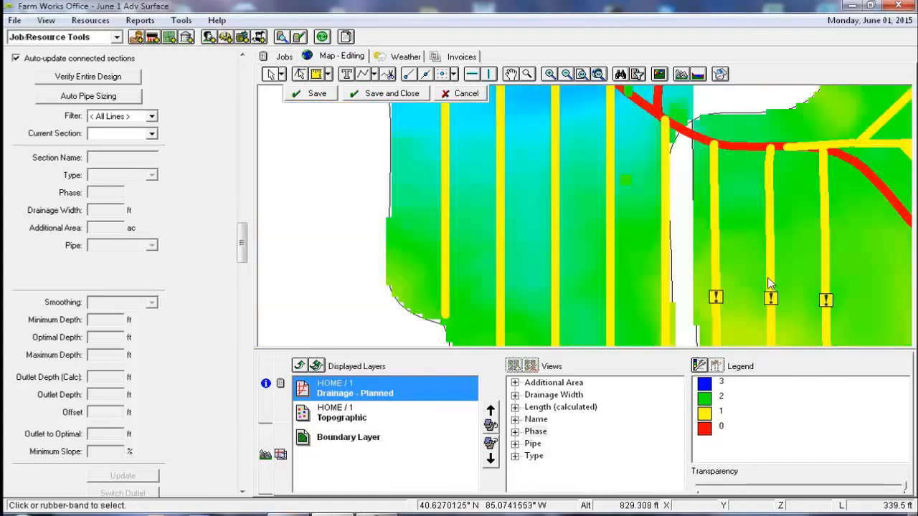
{"action": "scroll", "coordinate": [768, 283], "scroll_direction": "down", "scroll_amount": 2}
{"action": "left_click", "coordinate": [741, 244]}
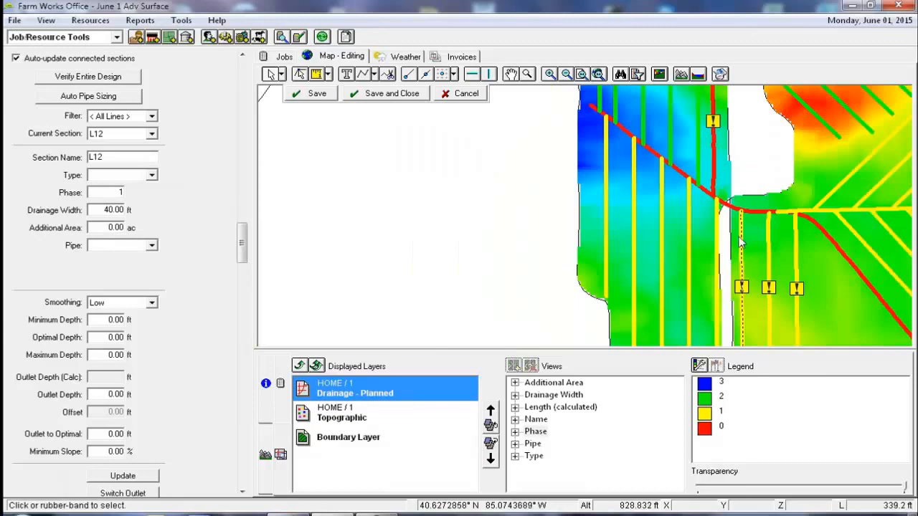
{"action": "right_click", "coordinate": [741, 241]}
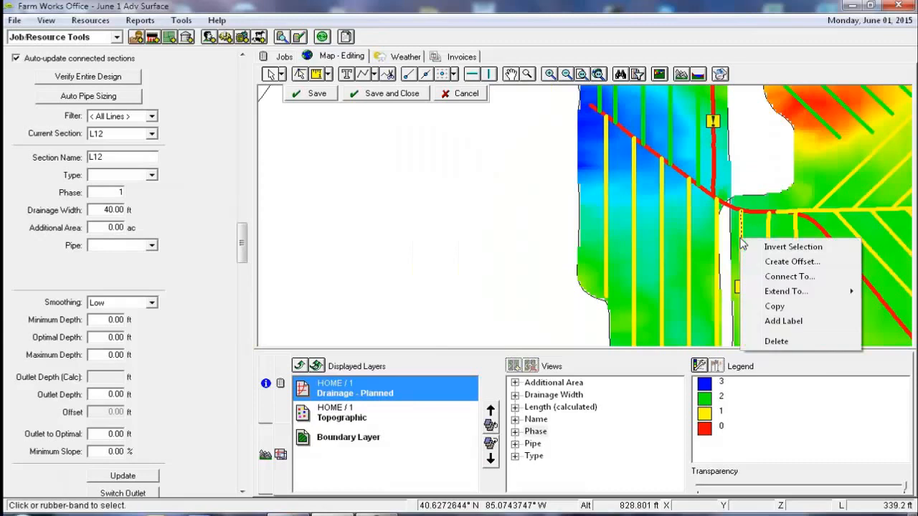
{"action": "left_click", "coordinate": [788, 279]}
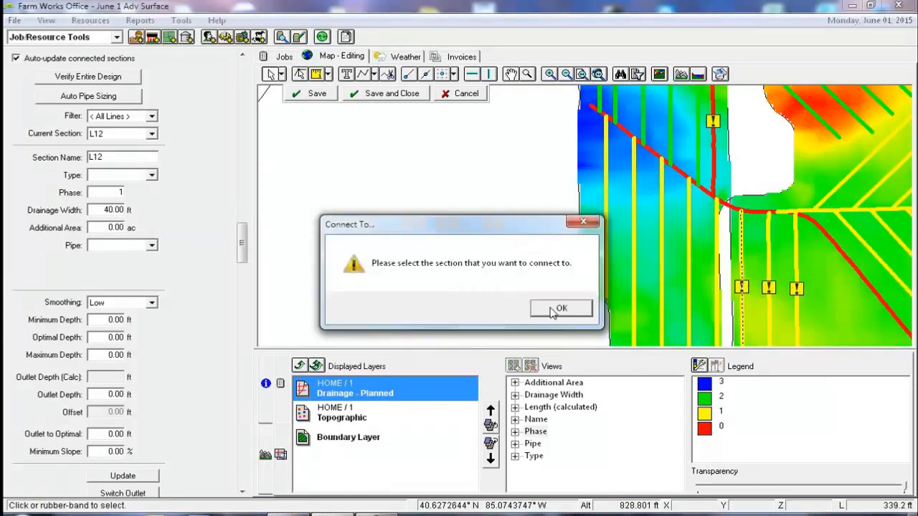
{"action": "left_click", "coordinate": [556, 309]}
{"action": "left_click", "coordinate": [735, 210]}
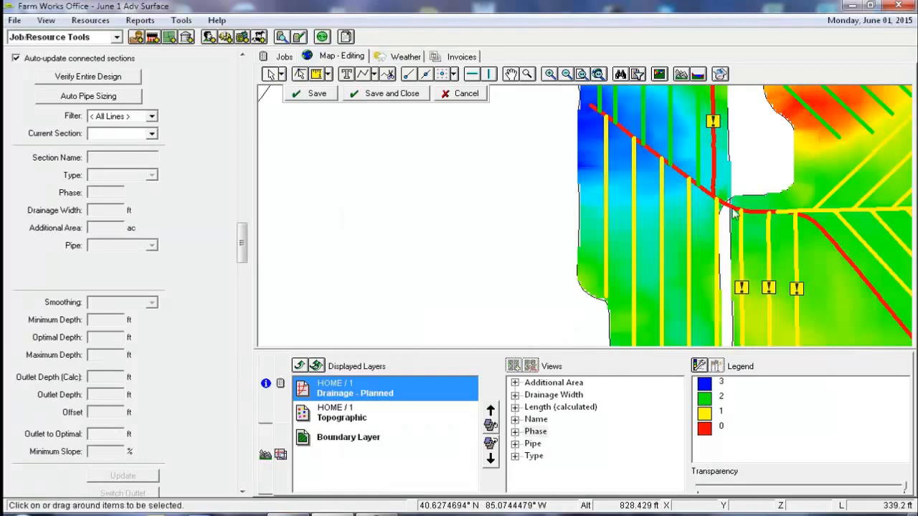
- Connect section L13, the next lateral east of L12, to the L8 main line
{"action": "left_click", "coordinate": [770, 250]}
{"action": "right_click", "coordinate": [770, 247]}
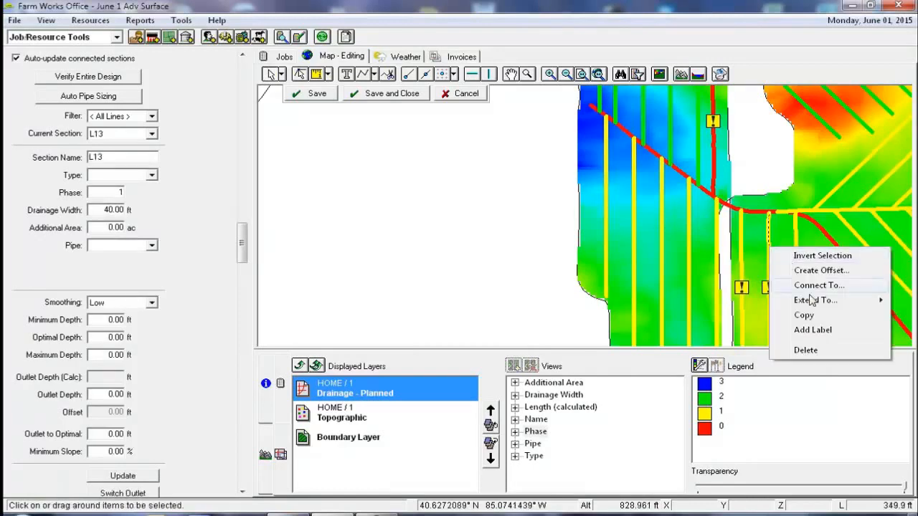
{"action": "left_click", "coordinate": [812, 287]}
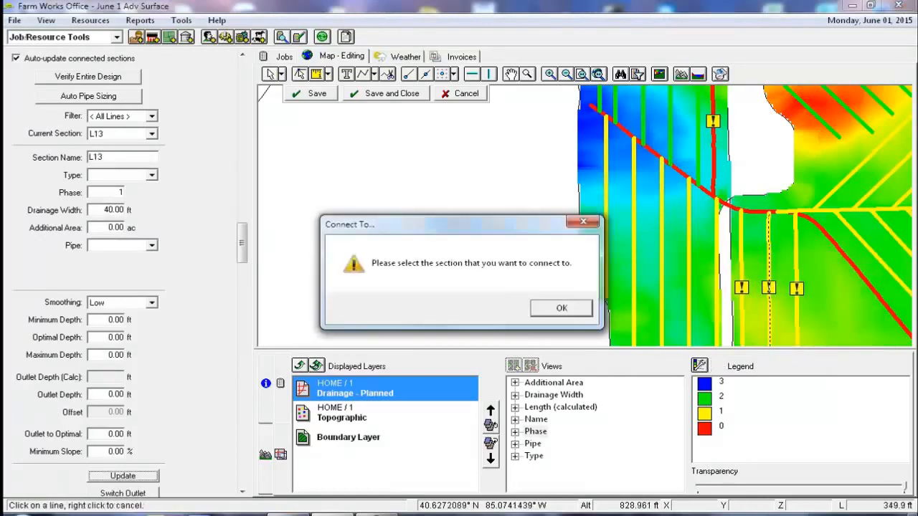
{"action": "left_click", "coordinate": [579, 309]}
{"action": "left_click", "coordinate": [756, 213]}
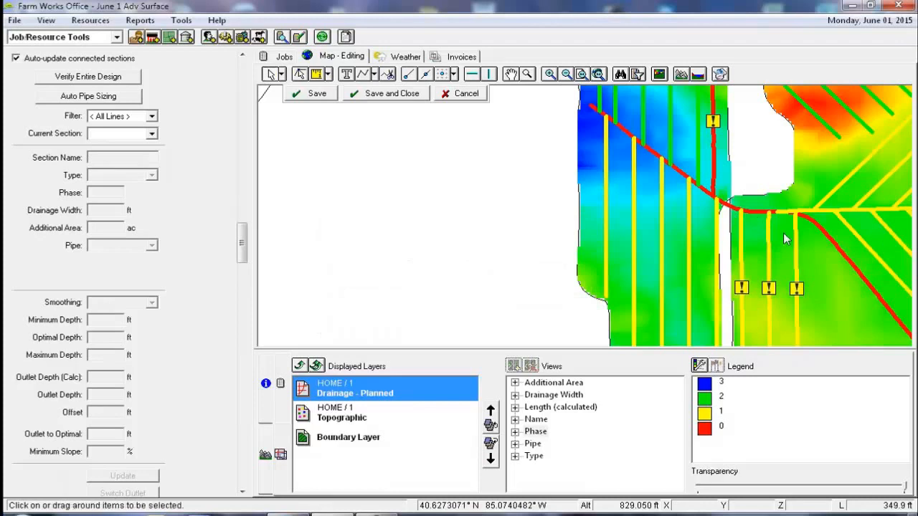
- Connect section L14 to the L8 main line and check its junction beside the overlapping end of L9
{"action": "scroll", "coordinate": [805, 221], "scroll_direction": "up", "scroll_amount": 3}
{"action": "scroll", "coordinate": [805, 222], "scroll_direction": "down", "scroll_amount": 2}
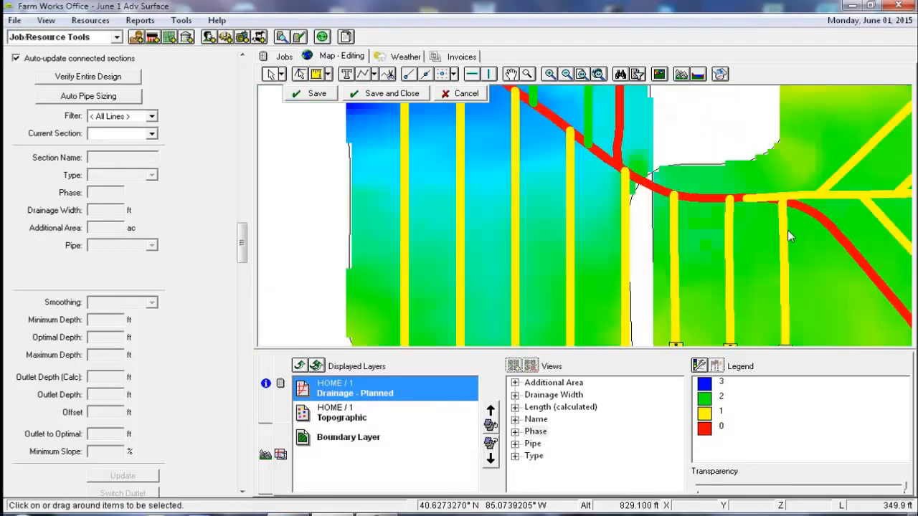
{"action": "left_click", "coordinate": [784, 241]}
{"action": "right_click", "coordinate": [784, 241]}
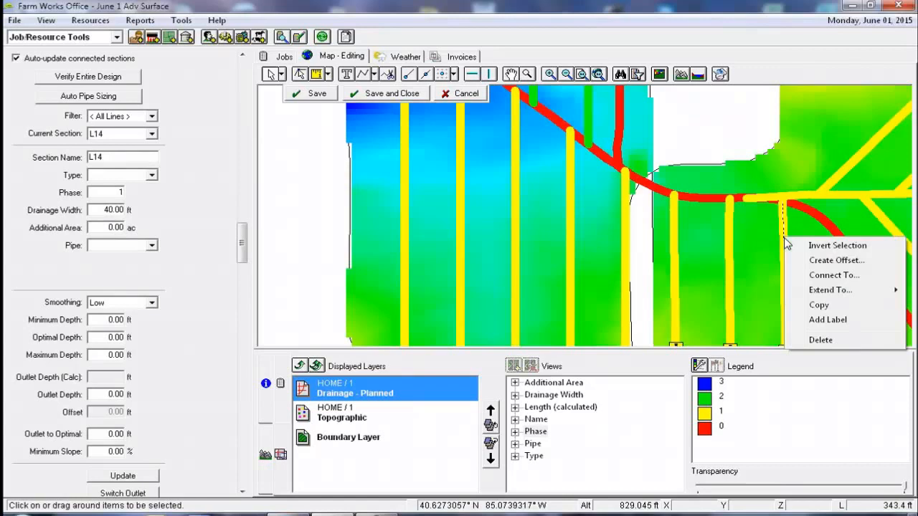
{"action": "left_click", "coordinate": [822, 276]}
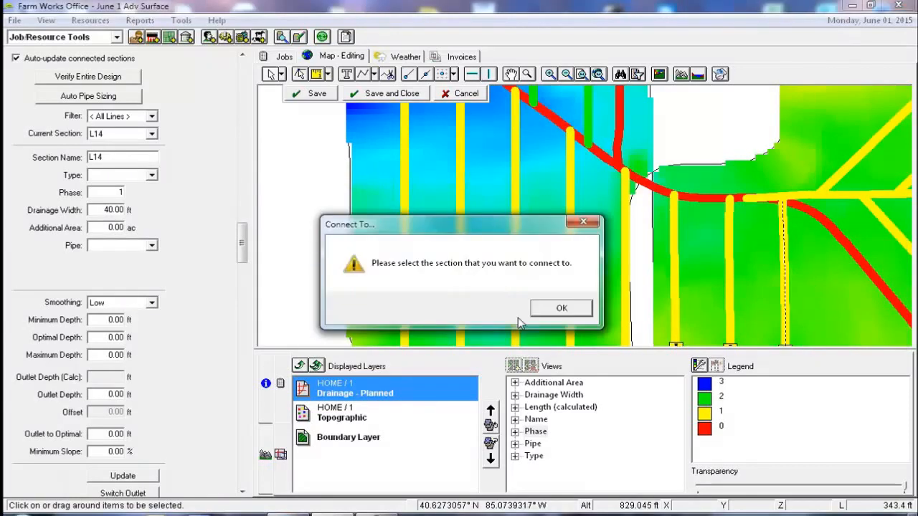
{"action": "left_click", "coordinate": [561, 309]}
{"action": "left_click", "coordinate": [810, 219]}
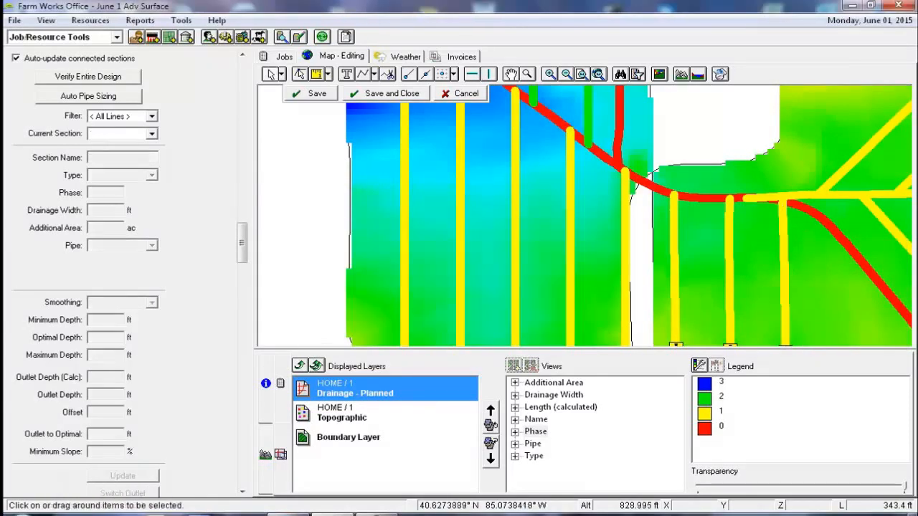
{"action": "left_click", "coordinate": [778, 206]}
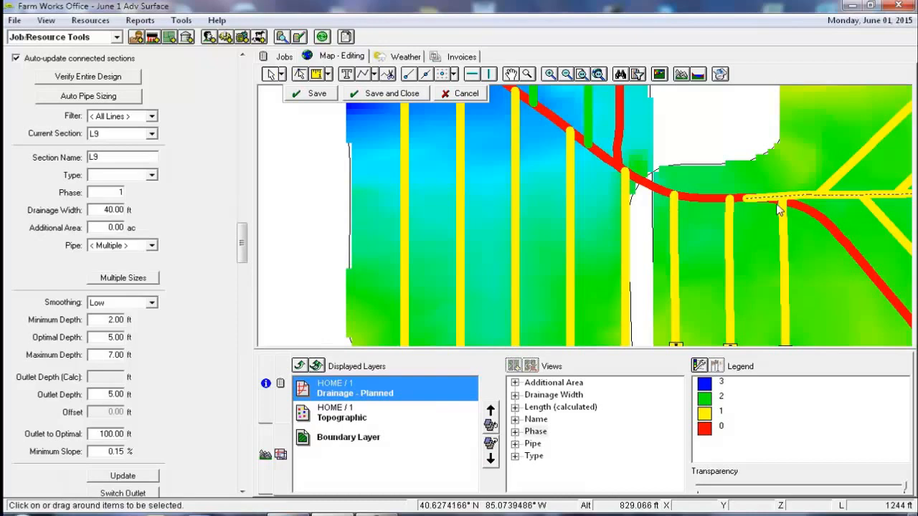
{"action": "left_click", "coordinate": [782, 204]}
{"action": "scroll", "coordinate": [785, 205], "scroll_direction": "up", "scroll_amount": 2}
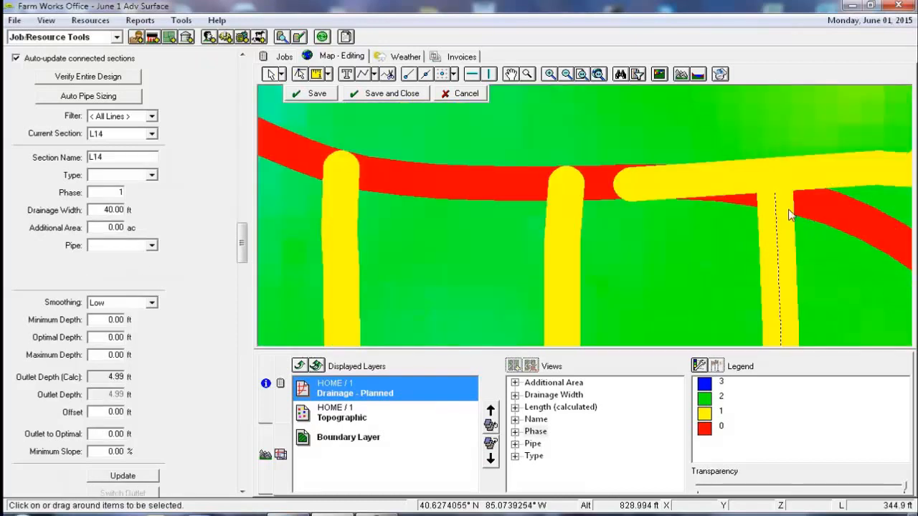
{"action": "scroll", "coordinate": [857, 203], "scroll_direction": "down", "scroll_amount": 1}
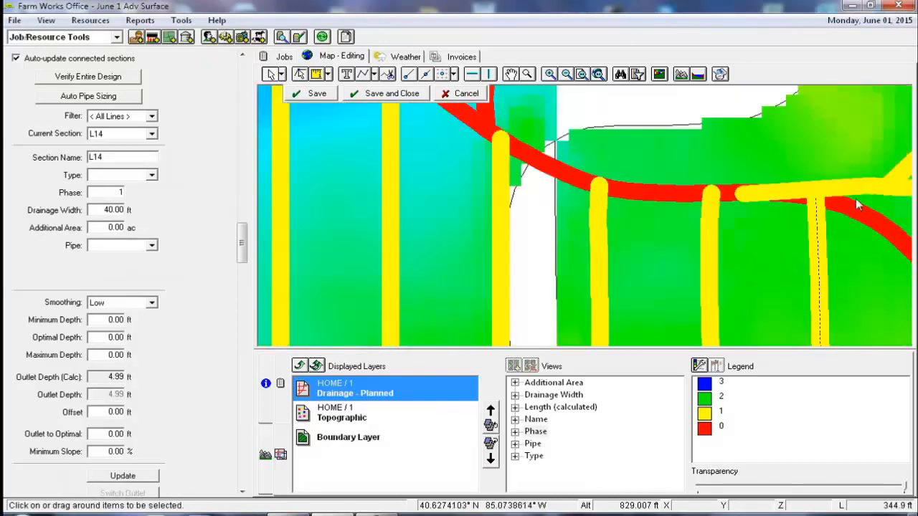
{"action": "scroll", "coordinate": [780, 242], "scroll_direction": "down", "scroll_amount": 1}
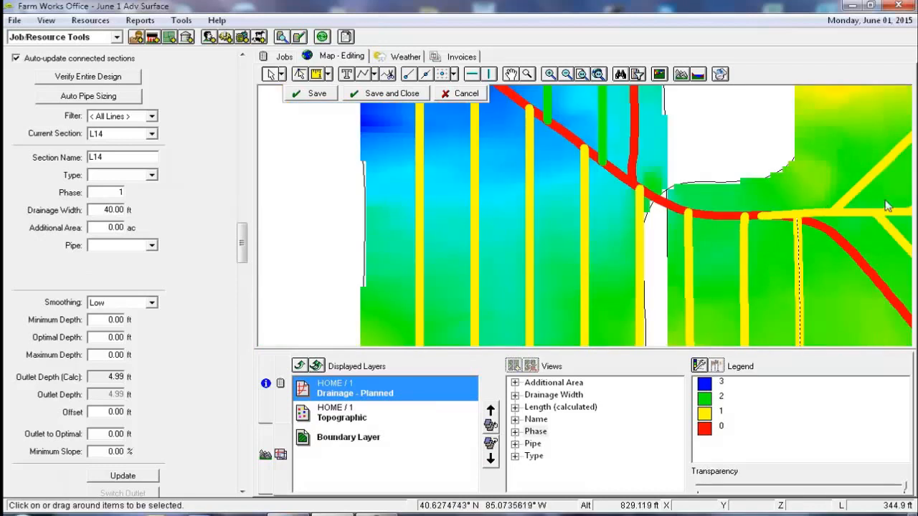
- Cut section L9 just west of its first northern lateral and remove the end piece overlapping the L8 main line
{"action": "left_click", "coordinate": [814, 214]}
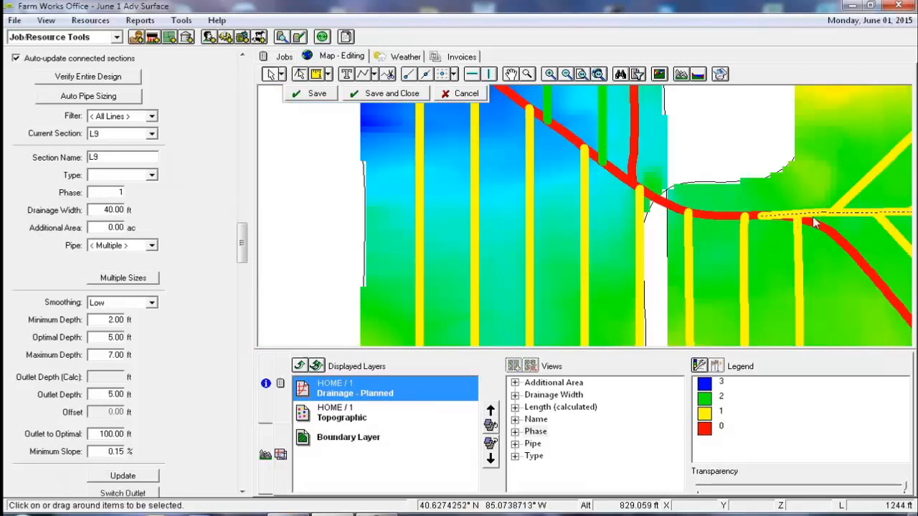
{"action": "left_click", "coordinate": [390, 75]}
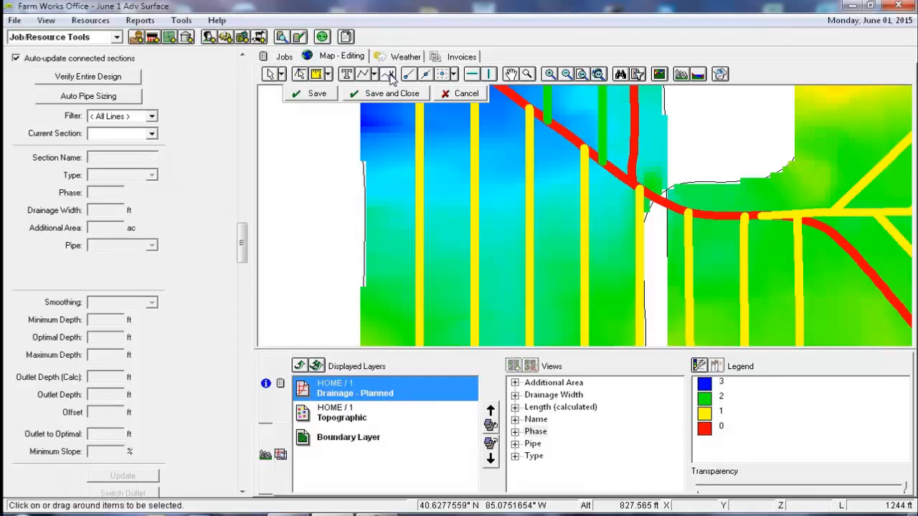
{"action": "left_click", "coordinate": [837, 224]}
{"action": "right_click", "coordinate": [800, 197]}
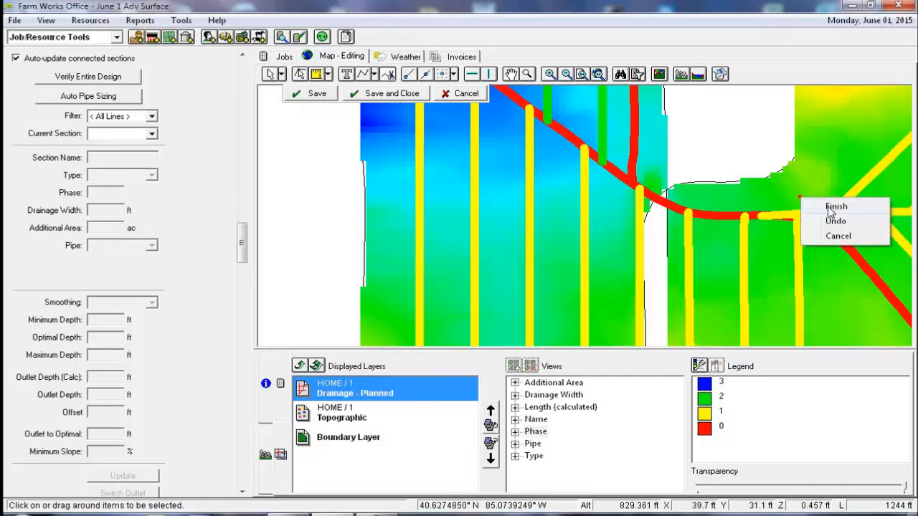
{"action": "left_click", "coordinate": [824, 239]}
{"action": "left_click", "coordinate": [271, 75]}
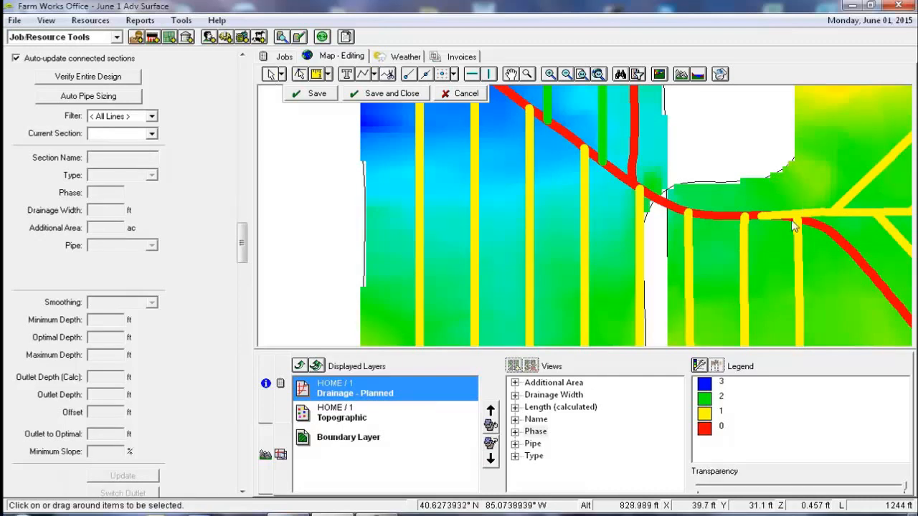
{"action": "left_click", "coordinate": [784, 213]}
{"action": "left_click", "coordinate": [744, 246]}
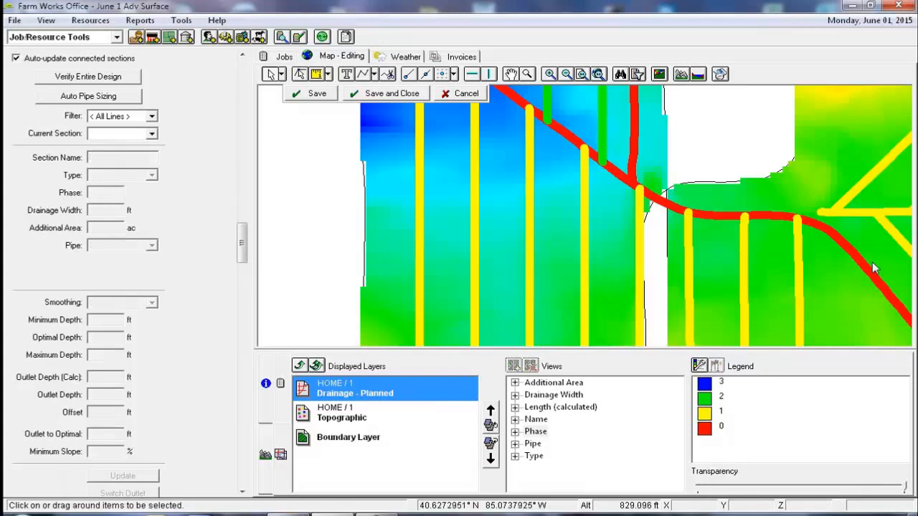
- Connect the shortened west end of section L9 to the L8 main line between laterals L13 and L14
{"action": "scroll", "coordinate": [796, 248], "scroll_direction": "down", "scroll_amount": 3}
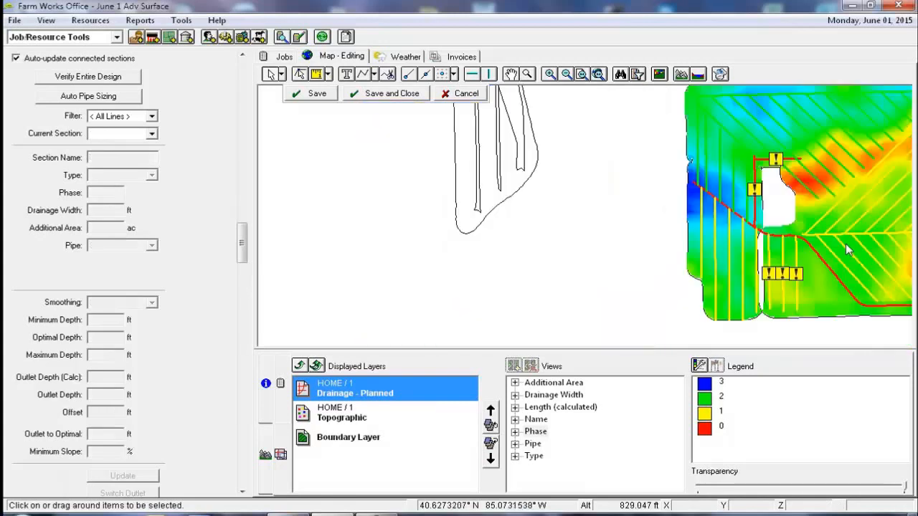
{"action": "key", "text": "Right"}
{"action": "key", "text": "Right"}
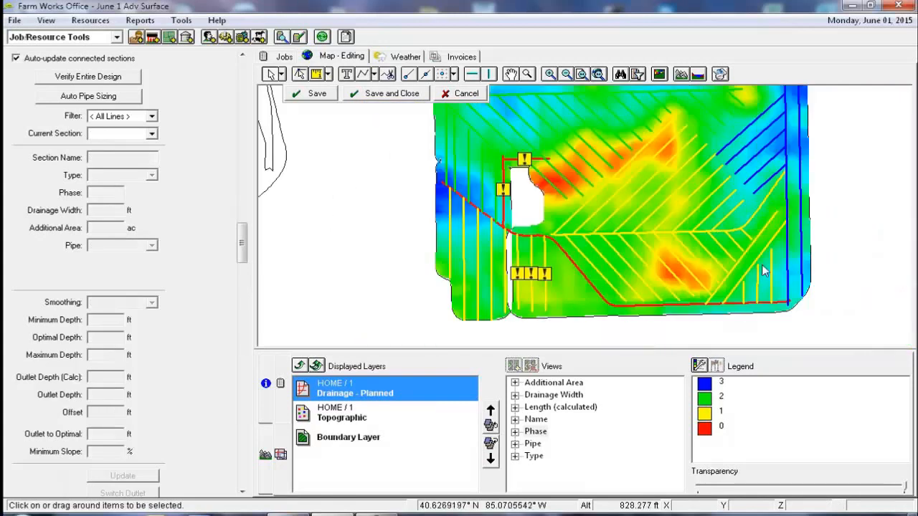
{"action": "scroll", "coordinate": [560, 235], "scroll_direction": "up", "scroll_amount": 4}
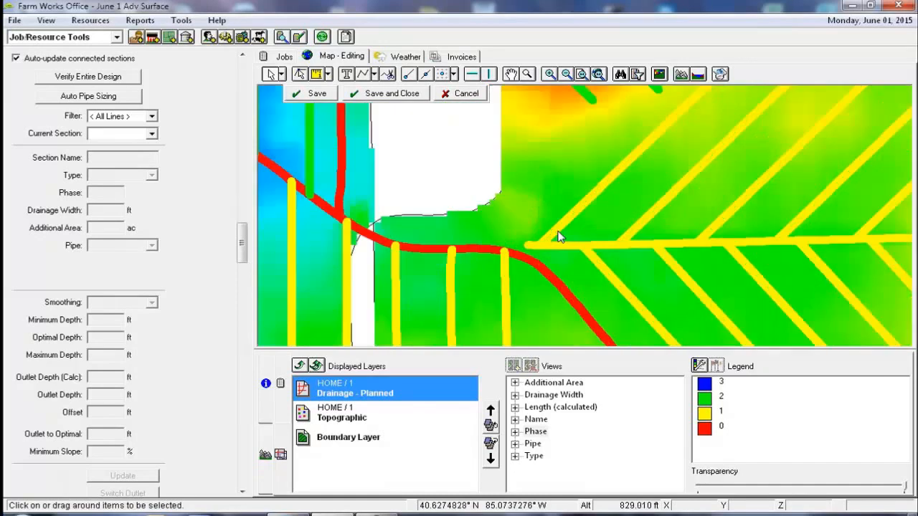
{"action": "left_click", "coordinate": [494, 261]}
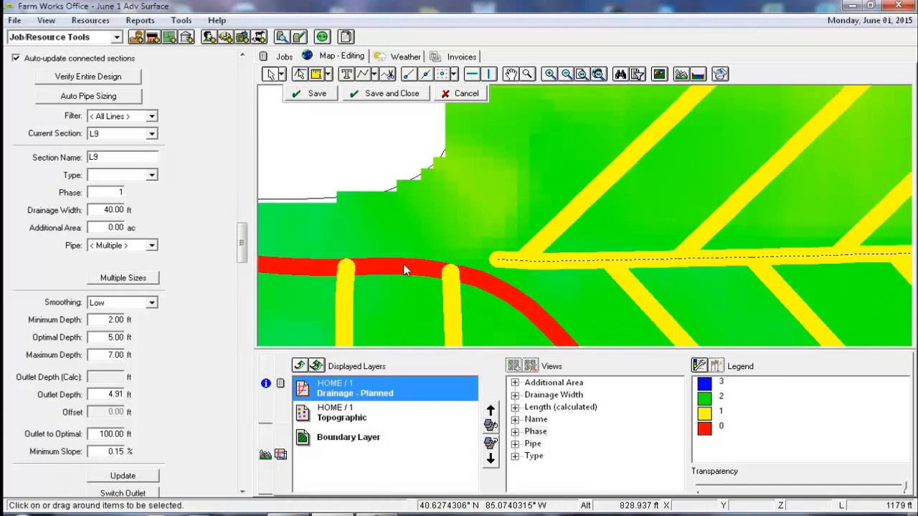
{"action": "right_click", "coordinate": [503, 260]}
{"action": "left_click", "coordinate": [552, 299]}
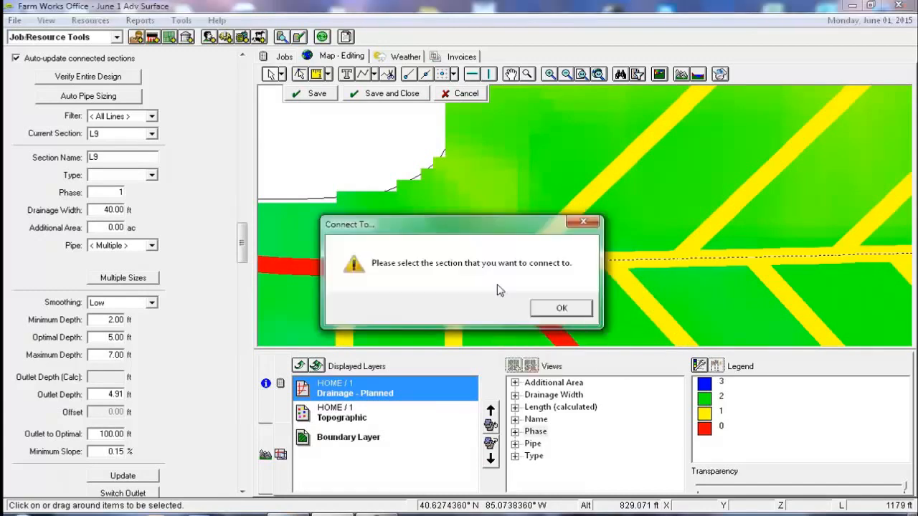
{"action": "left_click", "coordinate": [573, 309]}
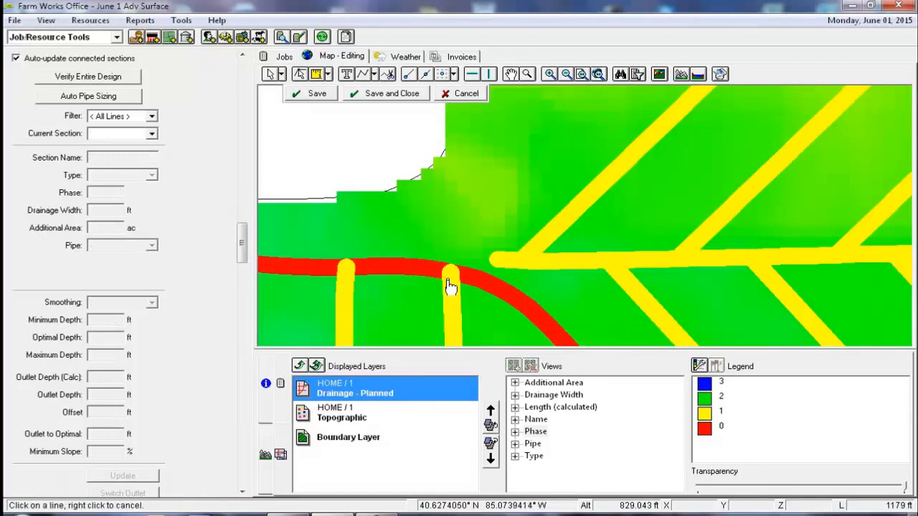
{"action": "left_click", "coordinate": [407, 271]}
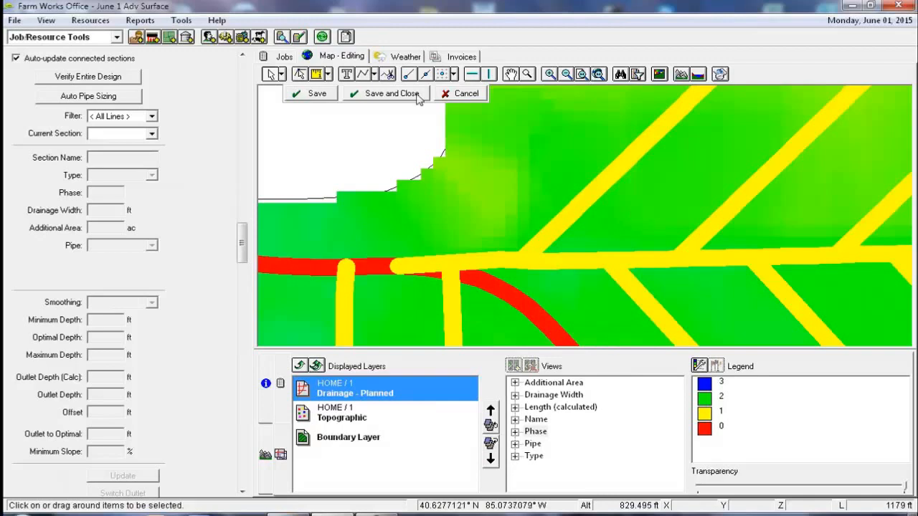
- Connect section L10, running along the north side of the field's cutout, to the vertical section L11
{"action": "scroll", "coordinate": [403, 131], "scroll_direction": "down", "scroll_amount": 4}
{"action": "key", "text": "Up"}
{"action": "key", "text": "Up"}
{"action": "key", "text": "Up"}
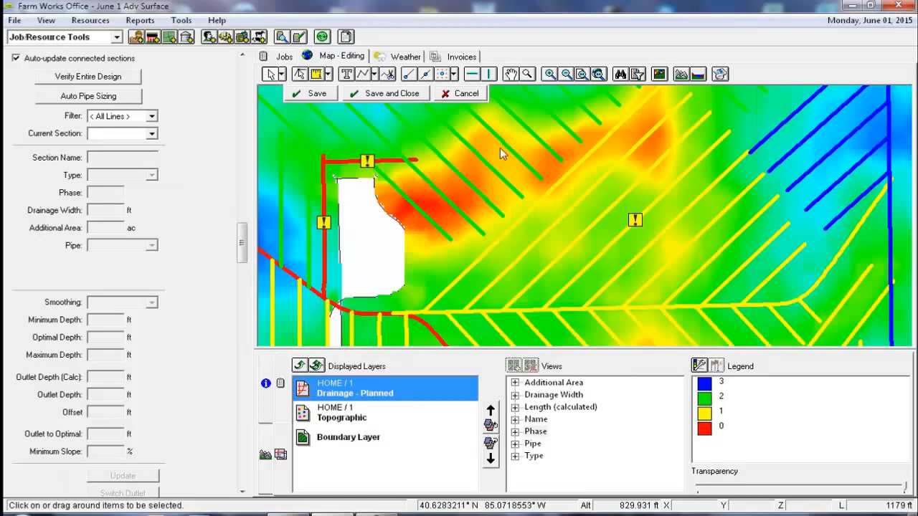
{"action": "left_click", "coordinate": [347, 163]}
{"action": "right_click", "coordinate": [347, 167]}
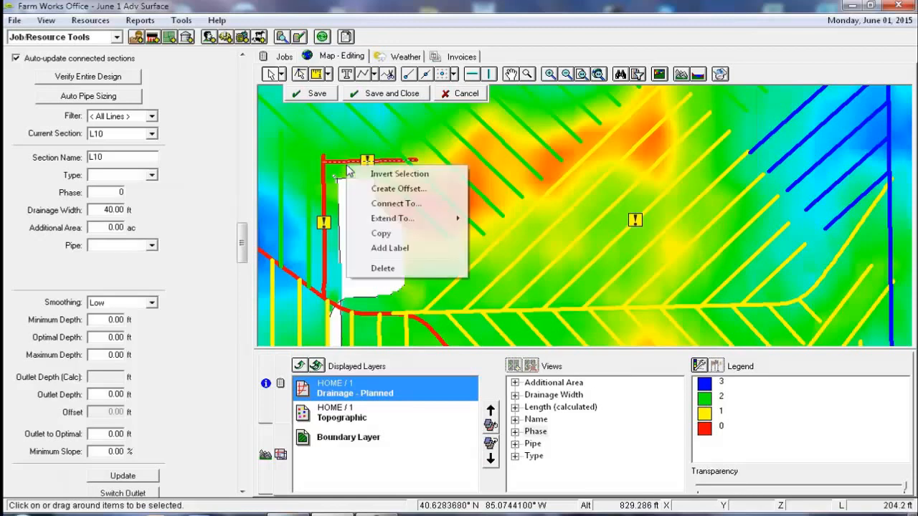
{"action": "left_click", "coordinate": [385, 204]}
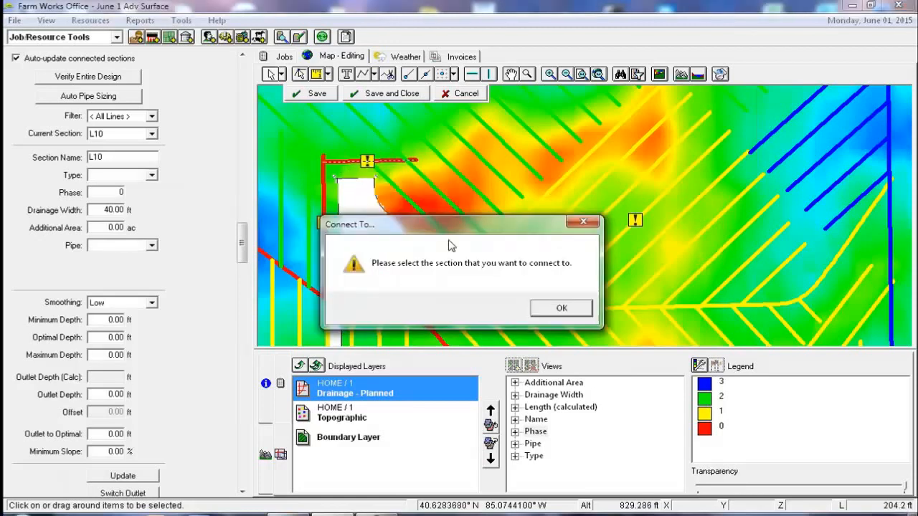
{"action": "left_click", "coordinate": [558, 309]}
{"action": "left_click", "coordinate": [324, 189]}
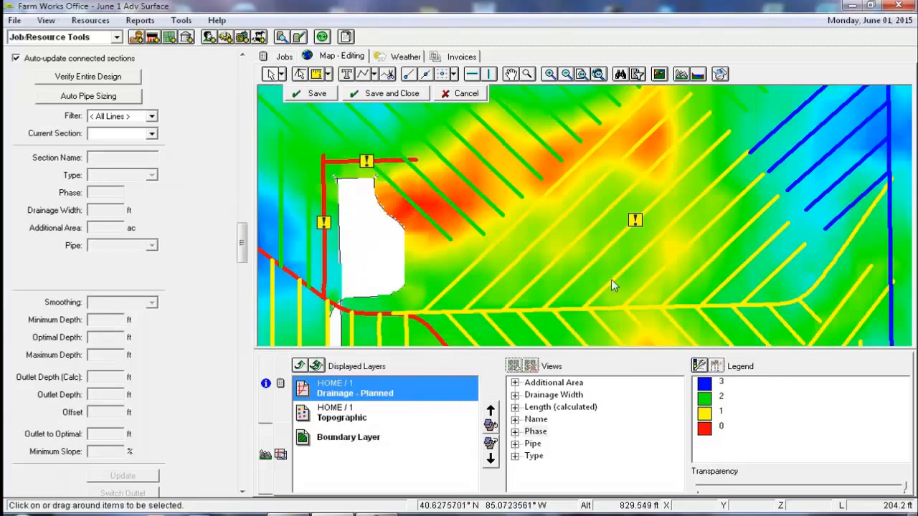
- Display the profile of flagged lateral L20, set its offset to 0.25 ft and update the section
{"action": "left_click", "coordinate": [609, 246]}
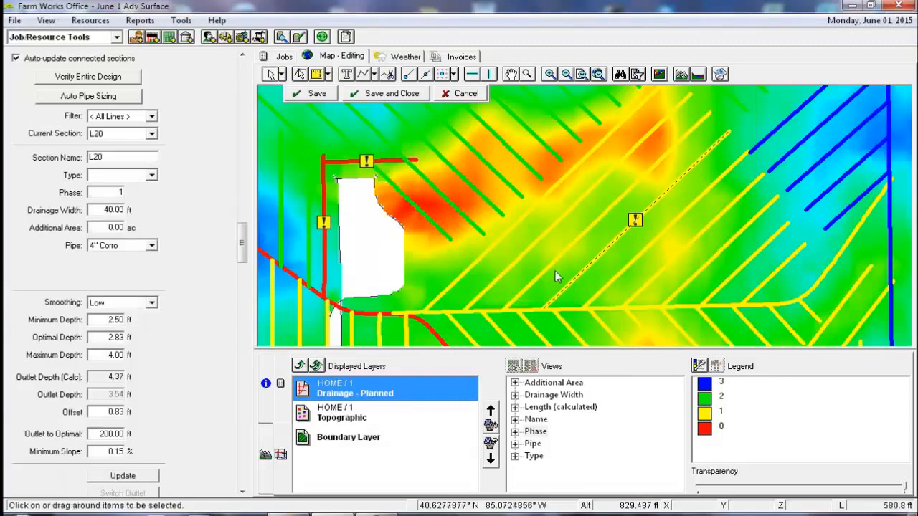
{"action": "left_click", "coordinate": [280, 453]}
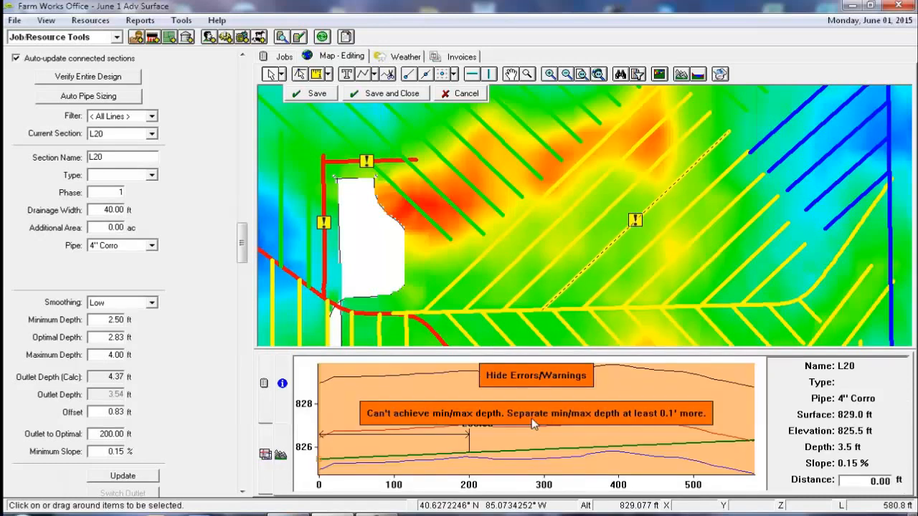
{"action": "double_click", "coordinate": [116, 411]}
{"action": "type", "text": "0.25"}
{"action": "key", "text": "Tab"}
{"action": "left_click", "coordinate": [132, 476]}
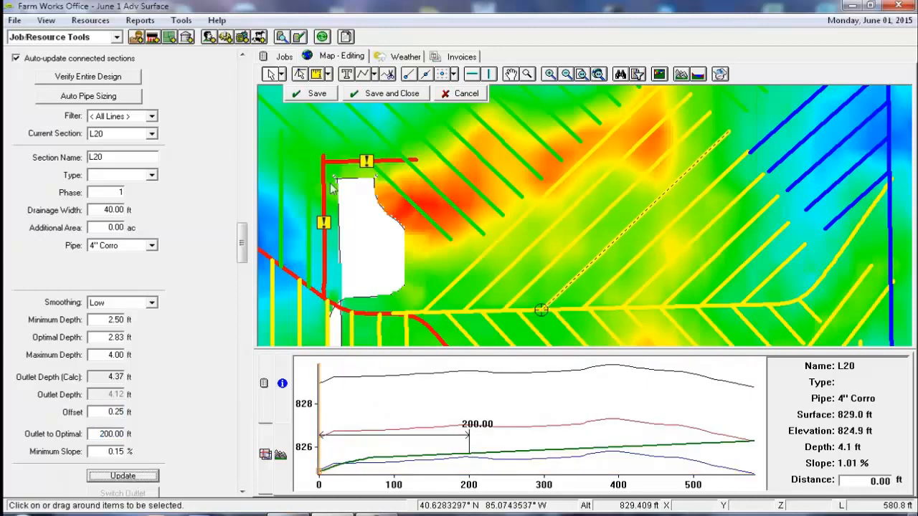
- Inspect the profiles of the flagged sections L11 and L10 beside the field's cutout
{"action": "left_click", "coordinate": [324, 212]}
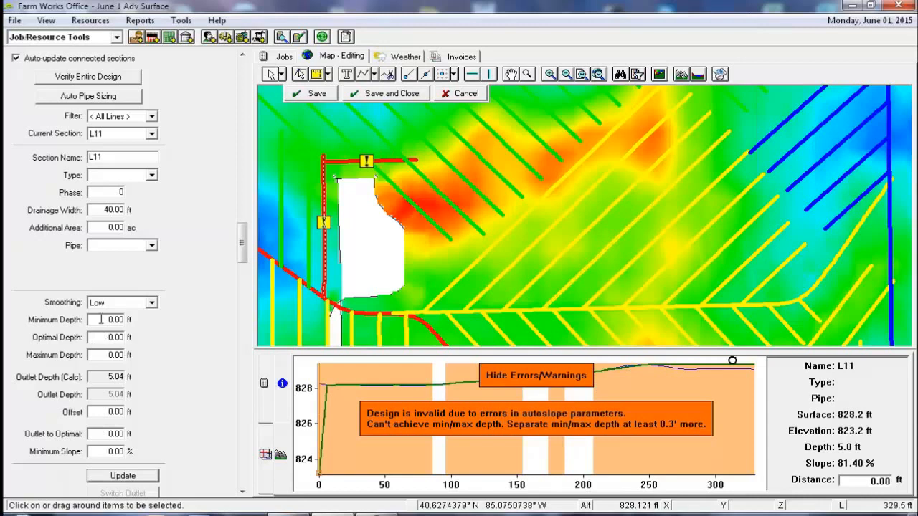
{"action": "left_click", "coordinate": [368, 162]}
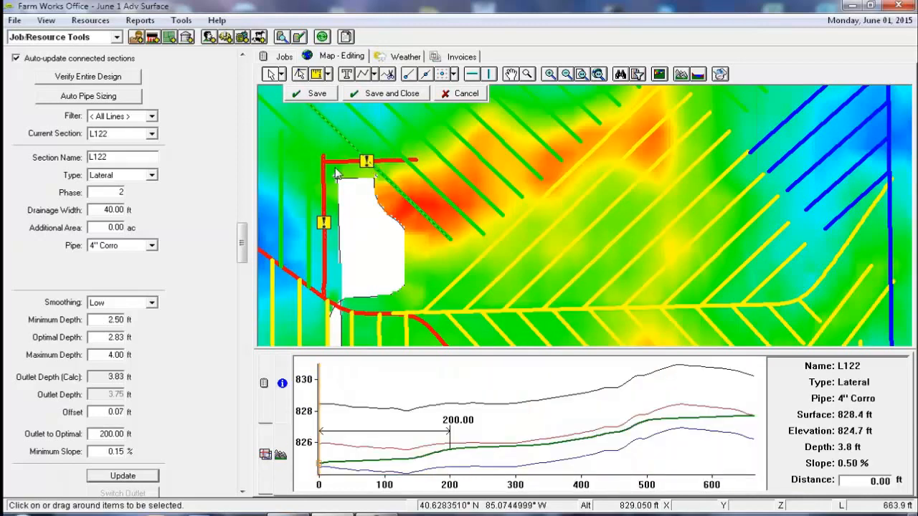
{"action": "left_click", "coordinate": [320, 172]}
{"action": "left_click", "coordinate": [326, 195]}
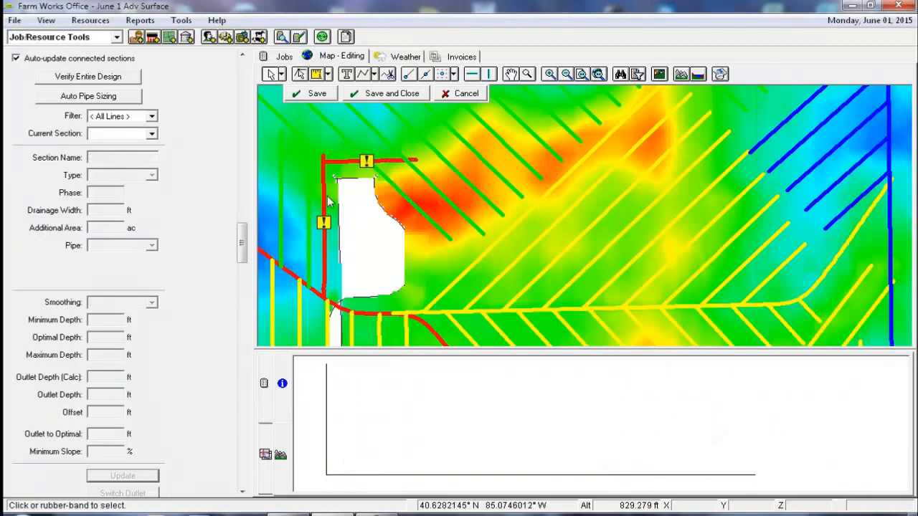
{"action": "left_click", "coordinate": [343, 164]}
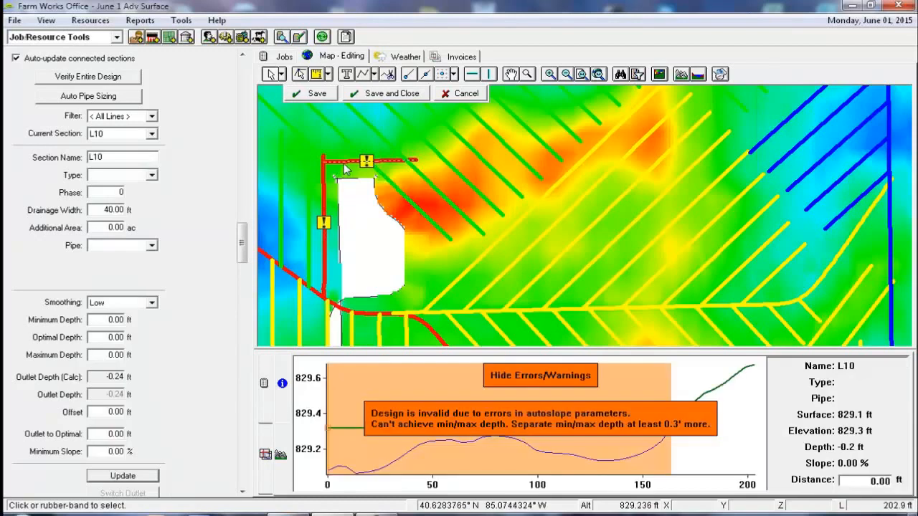
- Set section L11's minimum depth to 3 ft, optimal depth to 3.5 ft and maximum depth to 5.5 ft
{"action": "left_click", "coordinate": [324, 257]}
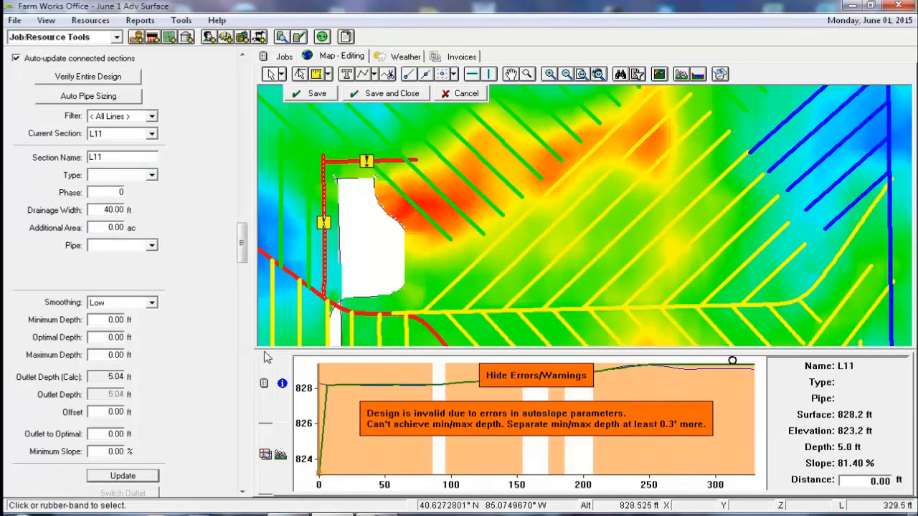
{"action": "double_click", "coordinate": [114, 320]}
{"action": "type", "text": "3"}
{"action": "key", "text": "Tab"}
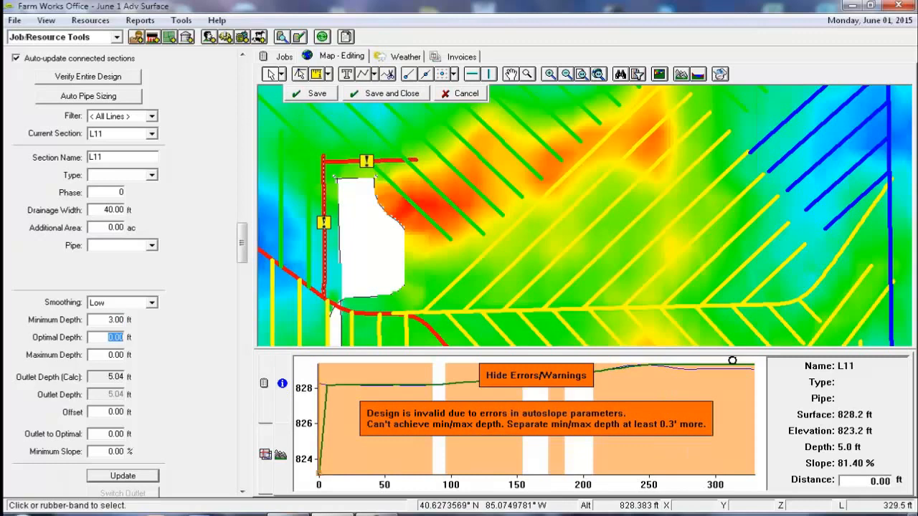
{"action": "type", "text": "33"}
{"action": "type", "text": ".5"}
{"action": "key", "text": "Tab"}
{"action": "type", "text": "5.5"}
{"action": "key", "text": "Tab"}
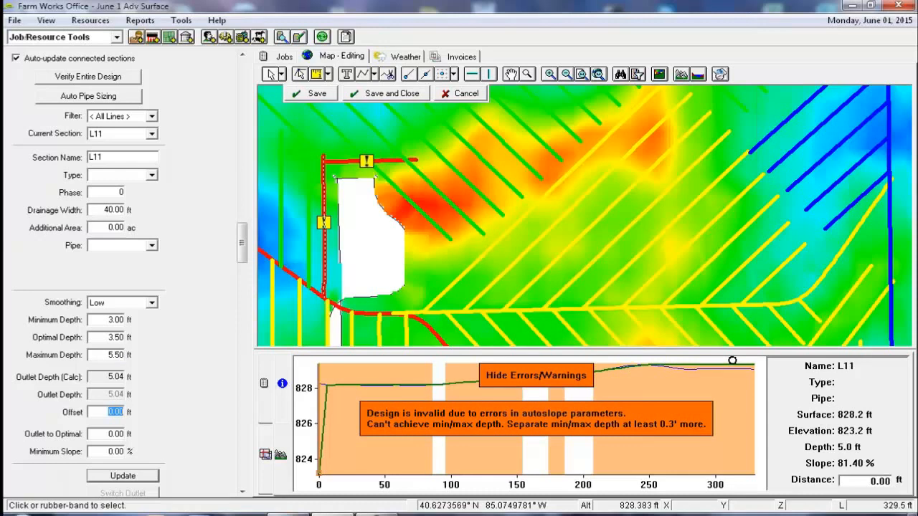
- Give section L11 an offset of 0.25 ft, outlet to optimal of 100 ft and minimum slope of 0.10%, and update it
{"action": "type", "text": ".25"}
{"action": "key", "text": "Tab"}
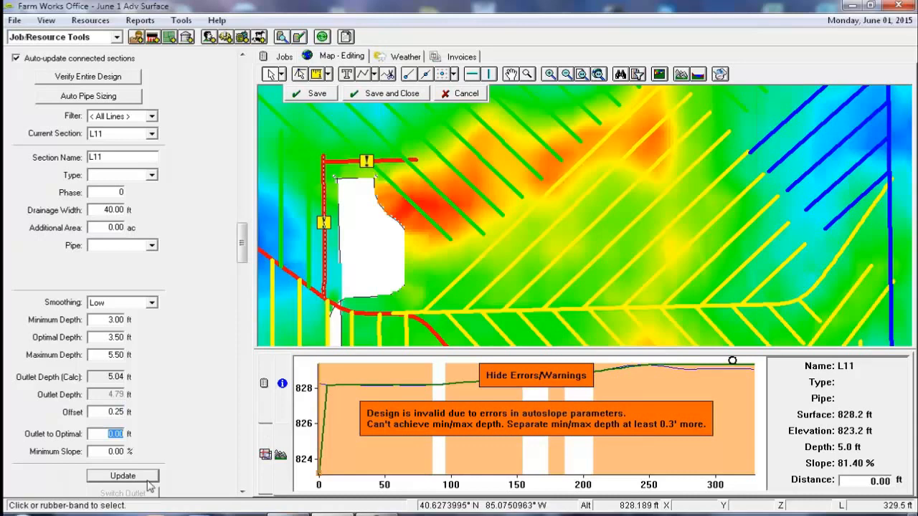
{"action": "left_click", "coordinate": [124, 476]}
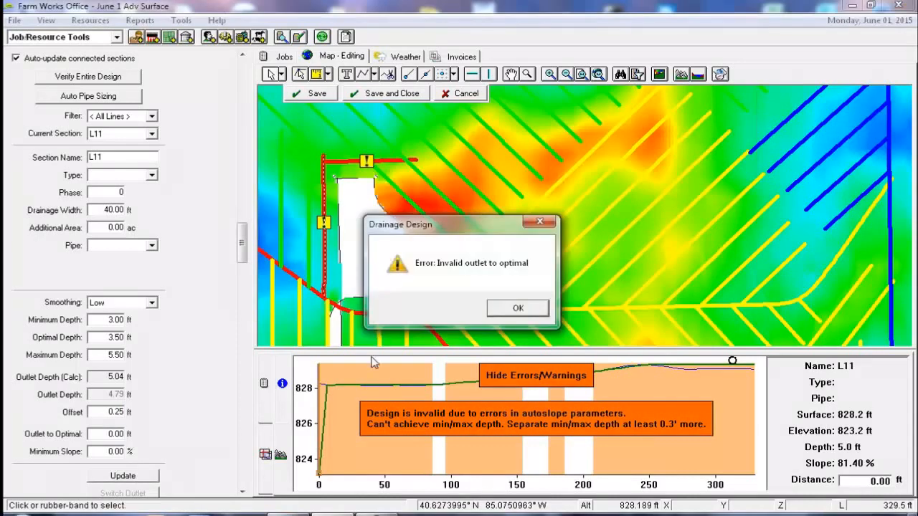
{"action": "left_click", "coordinate": [518, 308]}
{"action": "left_click_drag", "start_coordinate": [106, 434], "coordinate": [245, 440]}
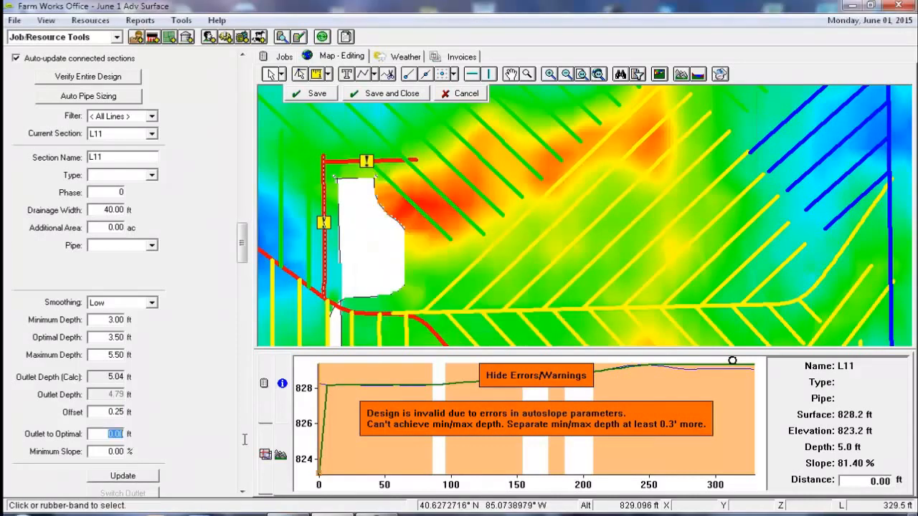
{"action": "type", "text": "100"}
{"action": "key", "text": "Tab"}
{"action": "type", "text": ".12"}
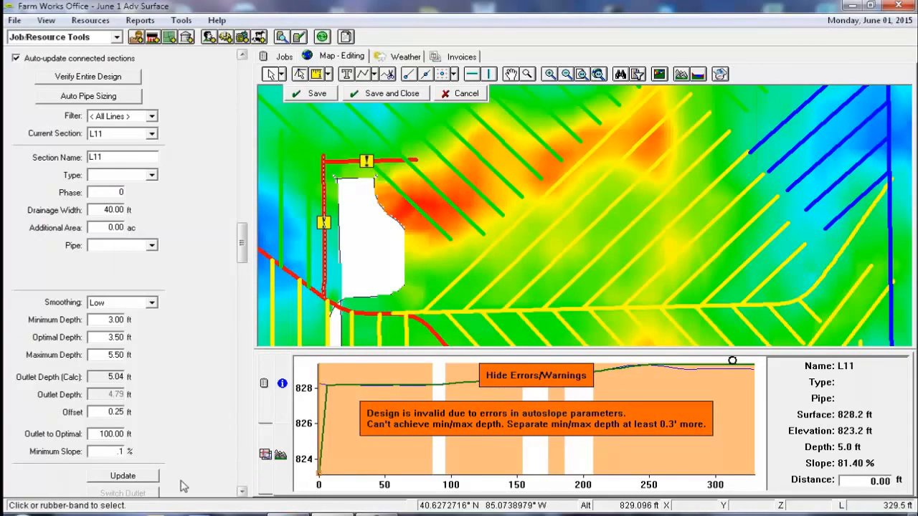
{"action": "left_click", "coordinate": [122, 475]}
- Set section L10's minimum depth to 2.75 ft, optimal depth to 3.5 ft and maximum depth to 5.5 ft
{"action": "left_click", "coordinate": [350, 160]}
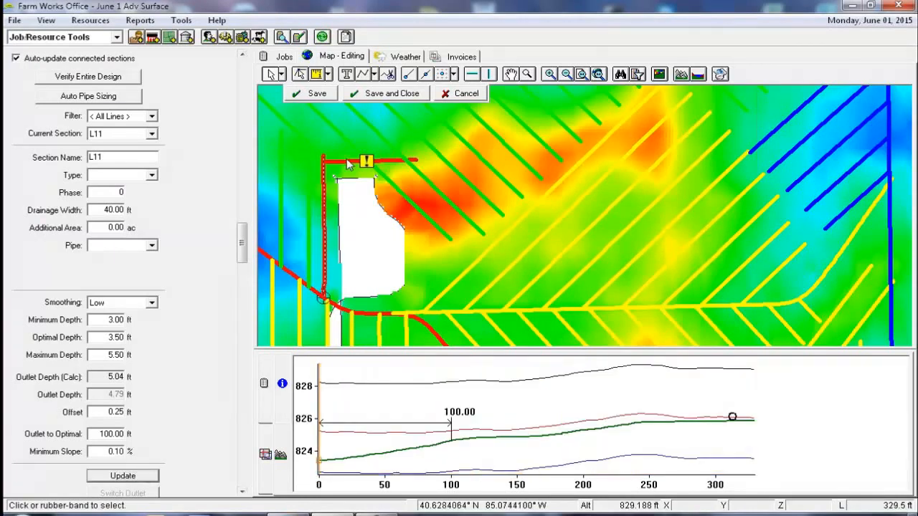
{"action": "double_click", "coordinate": [115, 320]}
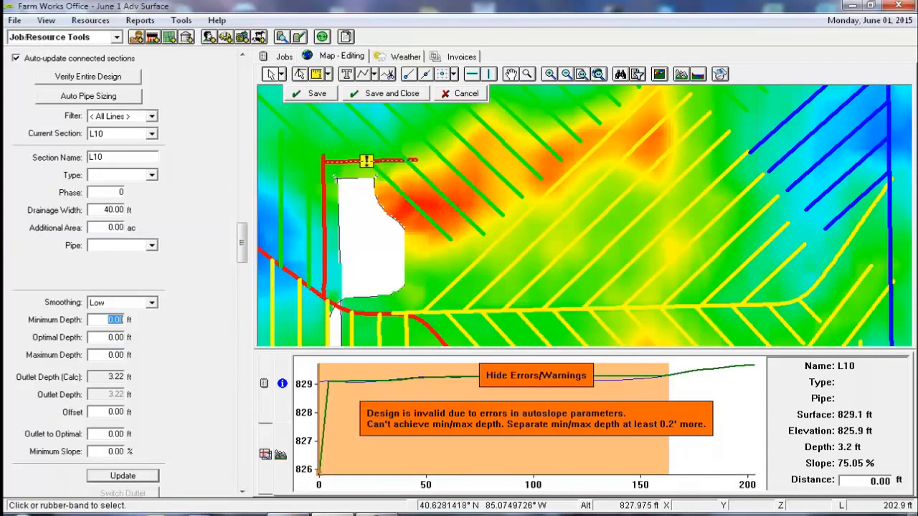
{"action": "type", "text": "2.75"}
{"action": "key", "text": "Tab"}
{"action": "type", "text": "3"}
{"action": "key", "text": "Tab"}
{"action": "key", "text": "shift+Tab"}
{"action": "type", "text": "3.5"}
{"action": "key", "text": "Tab"}
{"action": "type", "text": "5.5"}
{"action": "key", "text": "Tab"}
- Give section L10 an offset of 0.25 ft, outlet to optimal of 100 ft and minimum slope of 0.10%, and update it
{"action": "key", "text": "Tab"}
{"action": "key", "text": "shift+Tab"}
{"action": "type", "text": ".25"}
{"action": "key", "text": "Tab"}
{"action": "type", "text": "100"}
{"action": "key", "text": "Tab"}
{"action": "type", "text": ".1"}
{"action": "key", "text": "Tab"}
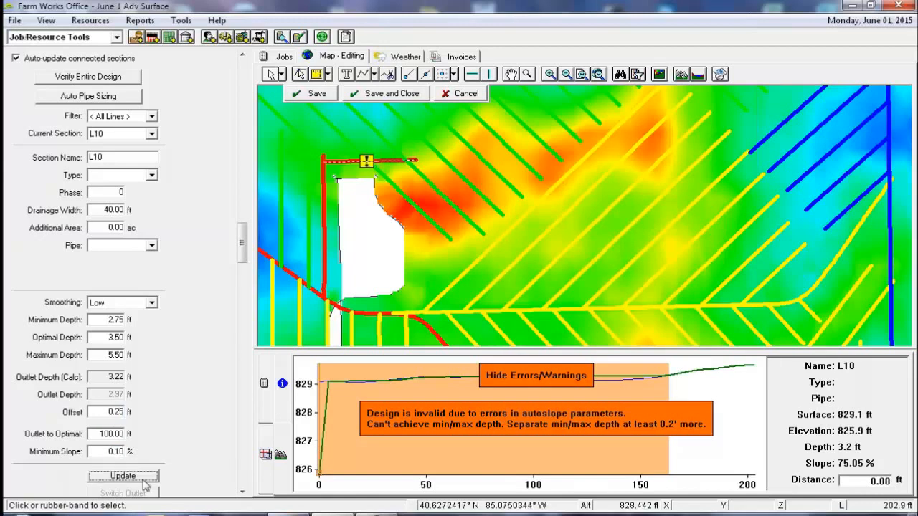
{"action": "key", "text": "space"}
{"action": "left_click", "coordinate": [358, 221]}
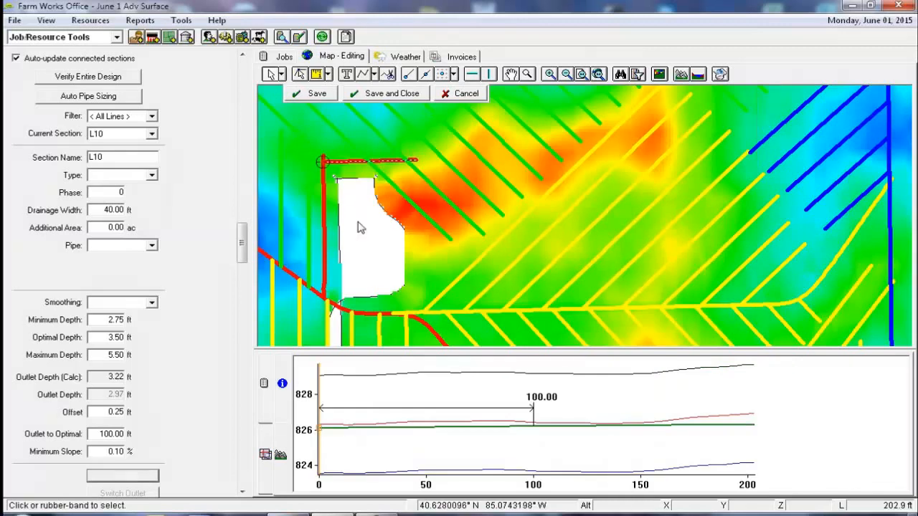
{"action": "left_click", "coordinate": [355, 162]}
{"action": "left_click", "coordinate": [326, 239]}
{"action": "left_click", "coordinate": [332, 242]}
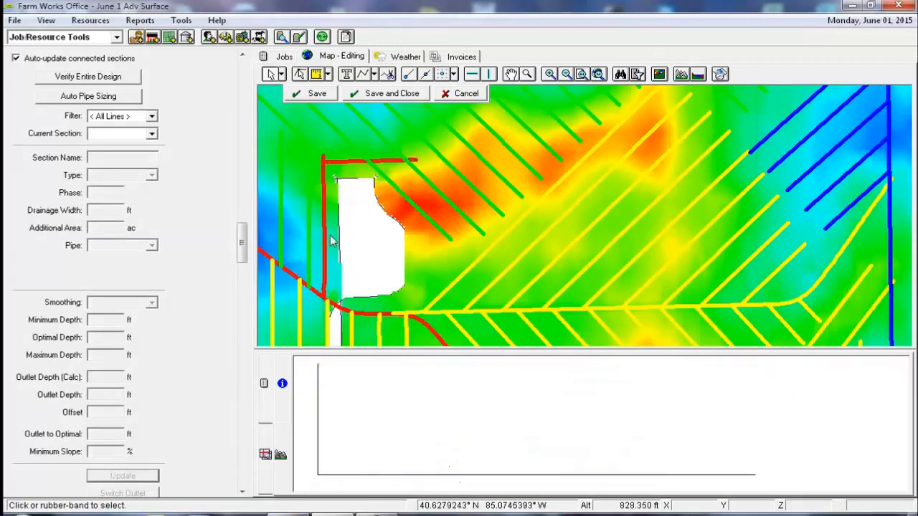
{"action": "left_click", "coordinate": [332, 244]}
- Select the three flagged laterals south of the cutout together and set minimum depth 3 ft, optimal depth 3.5 ft and maximum depth 5.5 ft
{"action": "scroll", "coordinate": [431, 311], "scroll_direction": "down", "scroll_amount": 3}
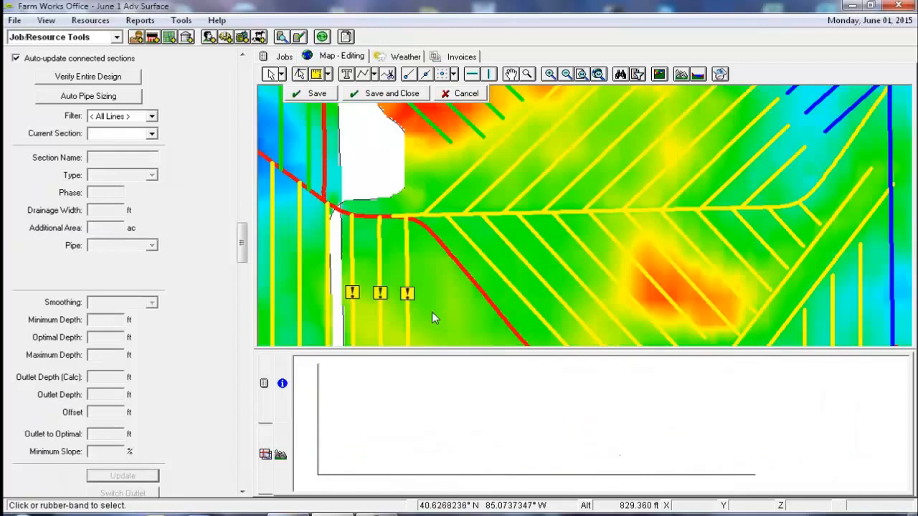
{"action": "left_click", "coordinate": [407, 259]}
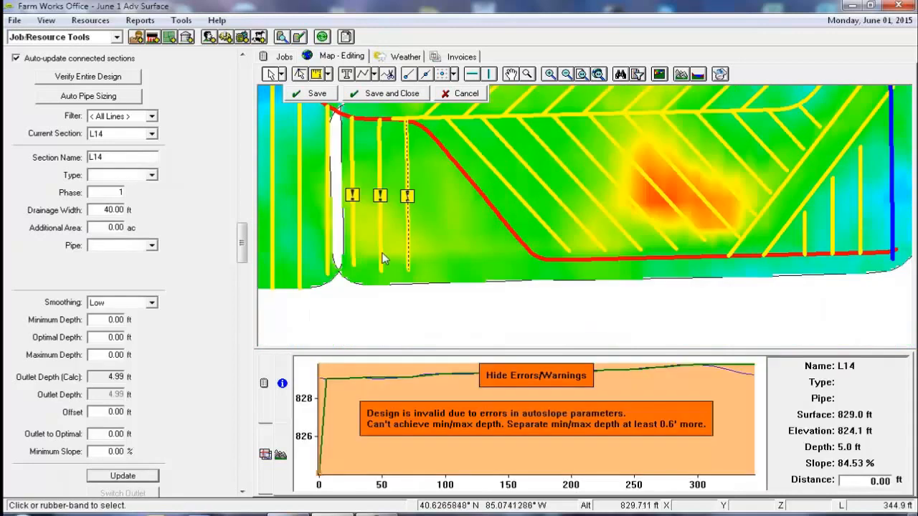
{"action": "left_click", "coordinate": [381, 254], "text": "shift"}
{"action": "left_click", "coordinate": [354, 253], "text": "shift"}
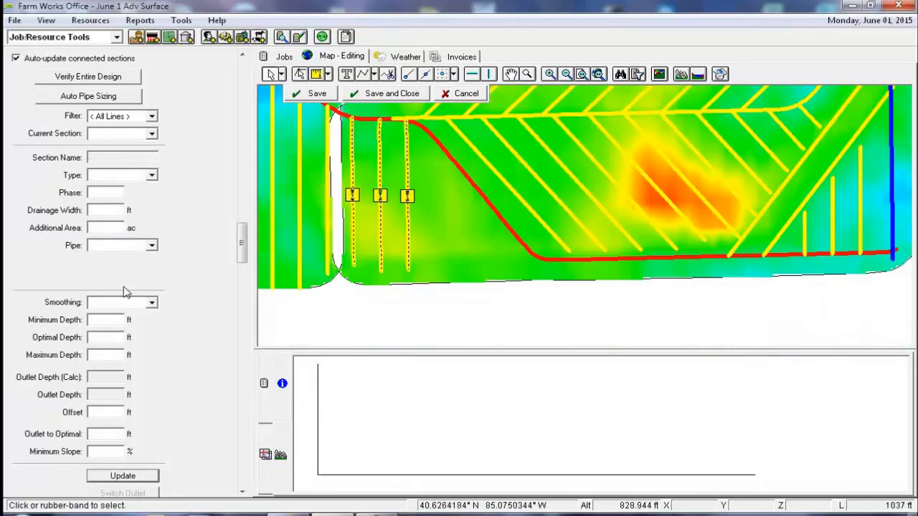
{"action": "left_click", "coordinate": [109, 320]}
{"action": "type", "text": "3"}
{"action": "key", "text": "Tab"}
{"action": "type", "text": "3.5"}
{"action": "key", "text": "Tab"}
{"action": "type", "text": "5.5"}
{"action": "key", "text": "Tab"}
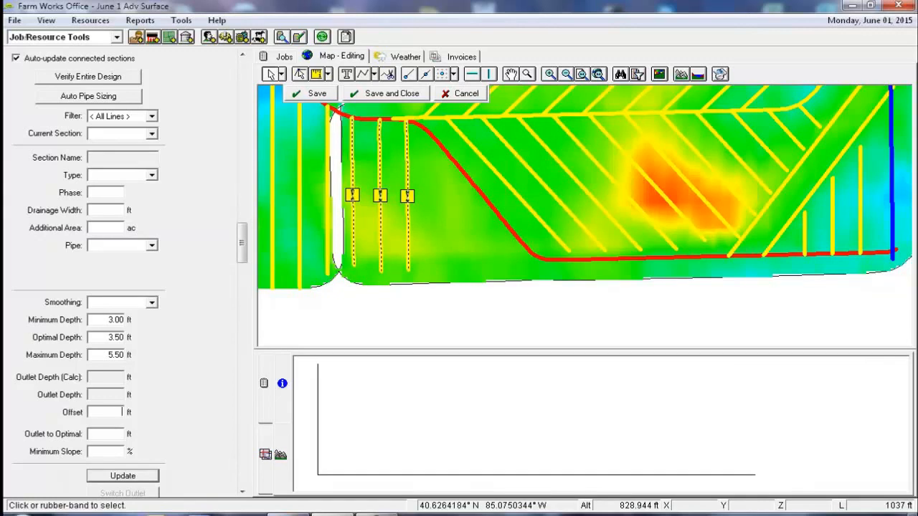
- Update the three laterals with offset 0.25 ft, outlet to optimal 100 ft and minimum slope 0.10%, and check L13's profile
{"action": "type", "text": "0.25"}
{"action": "key", "text": "Tab"}
{"action": "type", "text": "100"}
{"action": "key", "text": "Tab"}
{"action": "type", "text": "0.1"}
{"action": "key", "text": "Tab"}
{"action": "key", "text": "Return"}
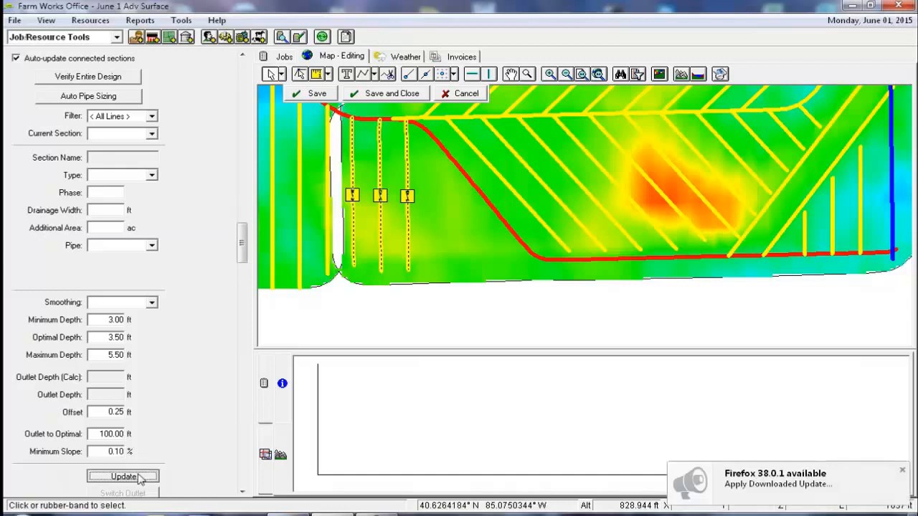
{"action": "left_click", "coordinate": [380, 225]}
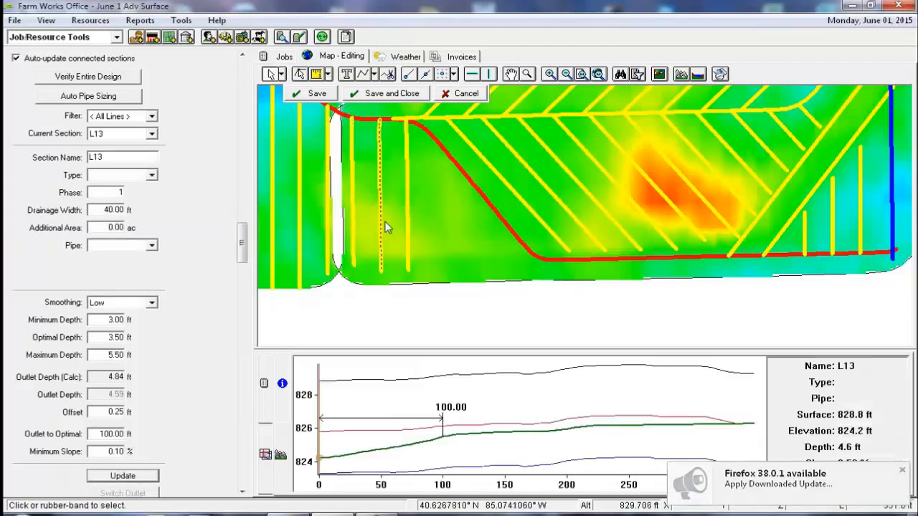
{"action": "left_click", "coordinate": [430, 200]}
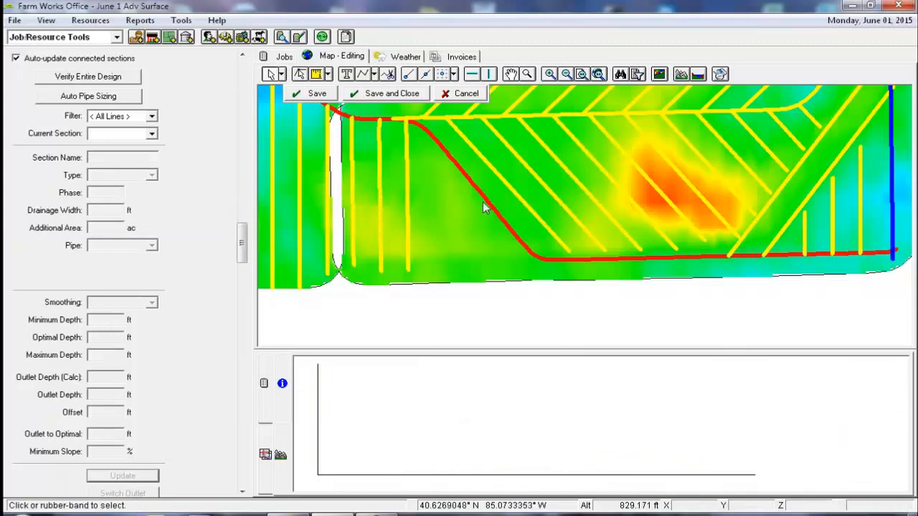
- Verify the entire drainage design for the whole field and save the map edits
{"action": "scroll", "coordinate": [483, 204], "scroll_direction": "down", "scroll_amount": 3}
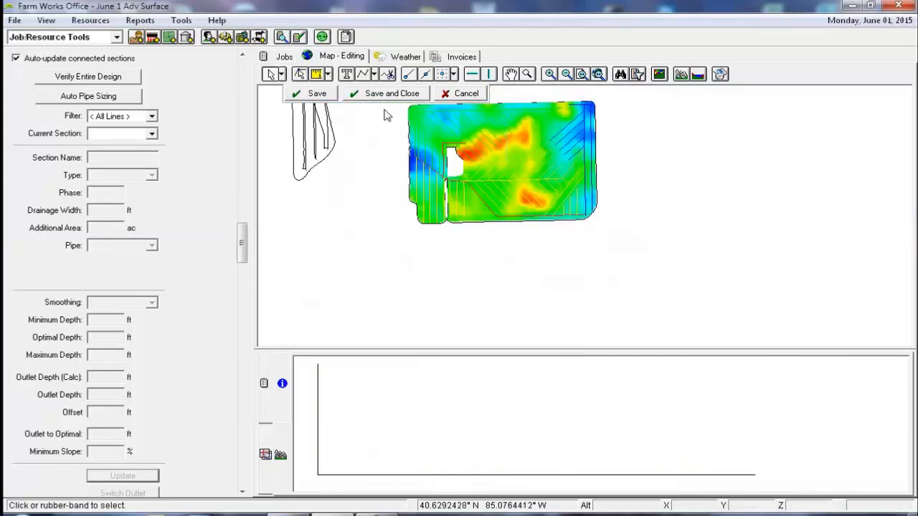
{"action": "scroll", "coordinate": [478, 201], "scroll_direction": "up", "scroll_amount": 3}
{"action": "scroll", "coordinate": [602, 203], "scroll_direction": "down", "scroll_amount": 1}
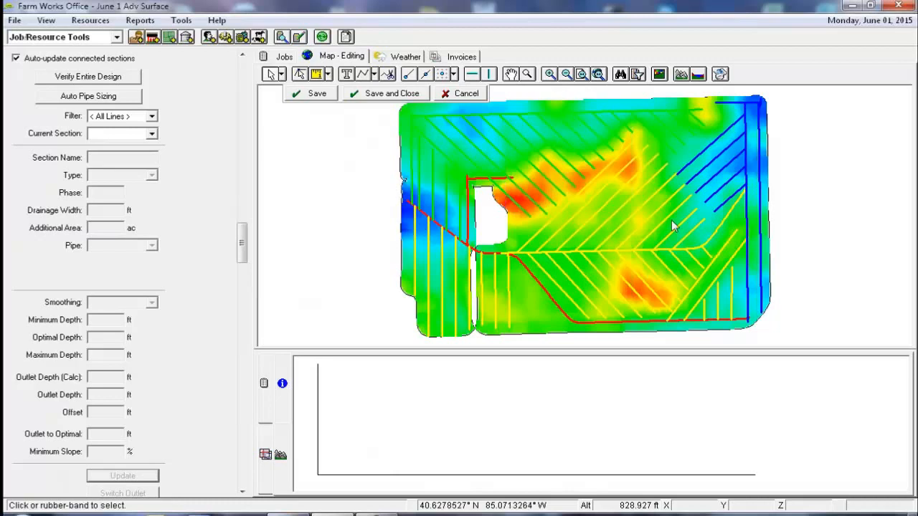
{"action": "left_click", "coordinate": [102, 81]}
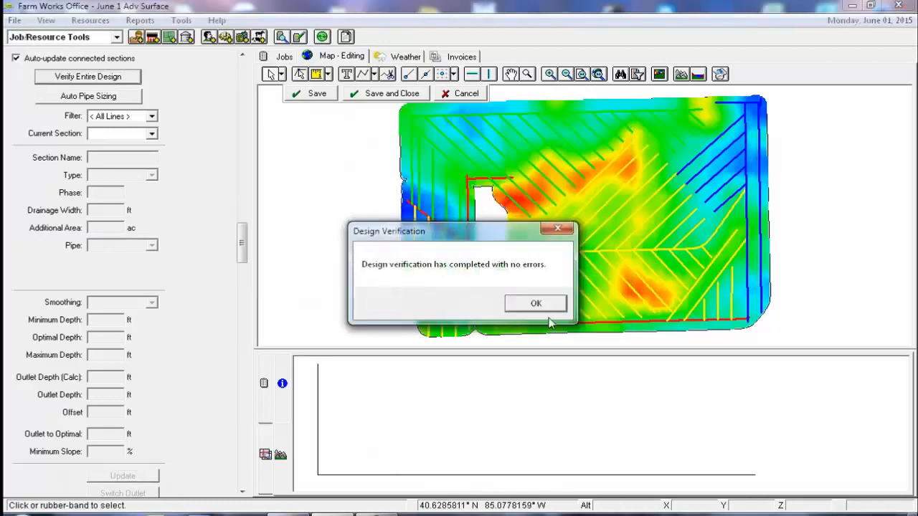
{"action": "left_click", "coordinate": [536, 304]}
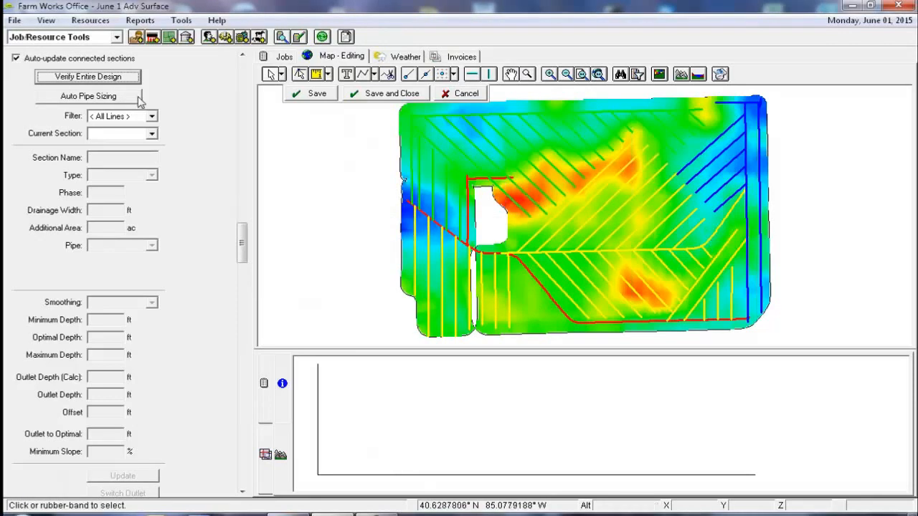
{"action": "left_click", "coordinate": [322, 97]}
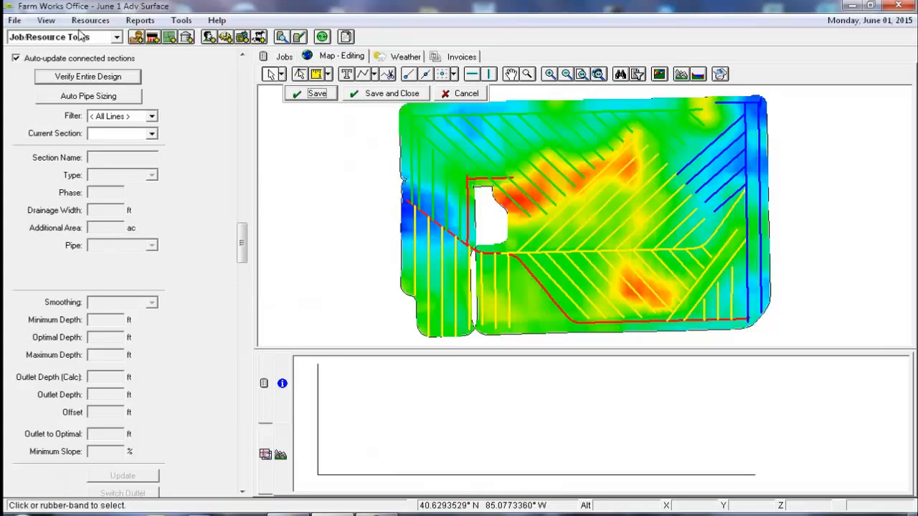
- Calculate automatic pipe sizes with a 3/8 drainage coefficient and all pipe supplies from 4" Corro to 12" Corro, and review the sizing results
{"action": "left_click", "coordinate": [79, 96]}
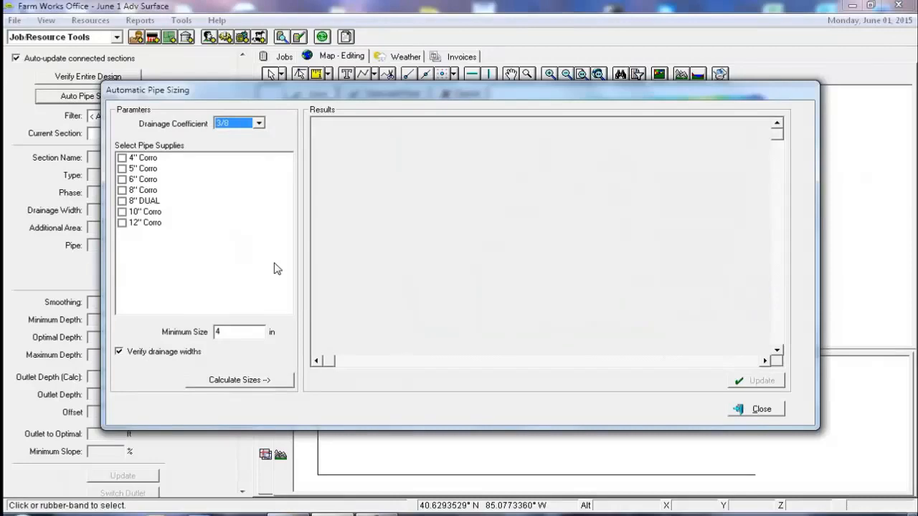
{"action": "left_click", "coordinate": [259, 124]}
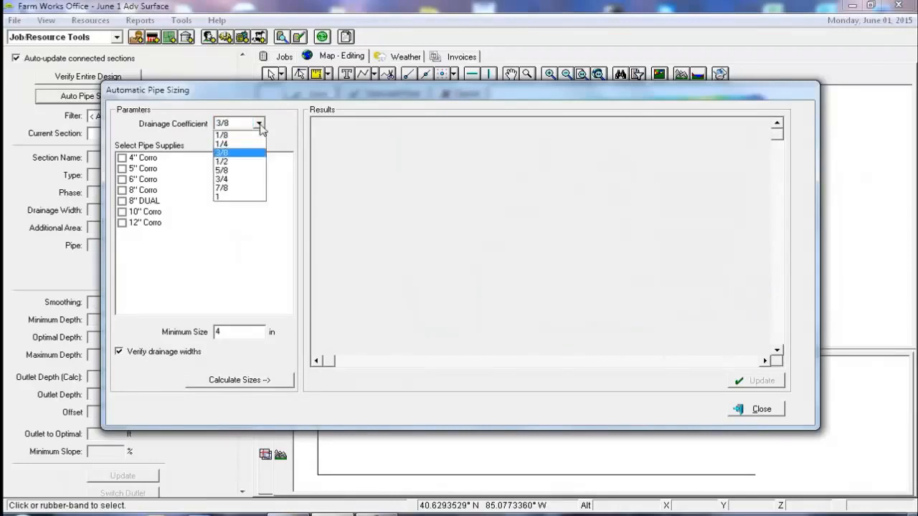
{"action": "left_click", "coordinate": [259, 126]}
{"action": "left_click", "coordinate": [122, 158]}
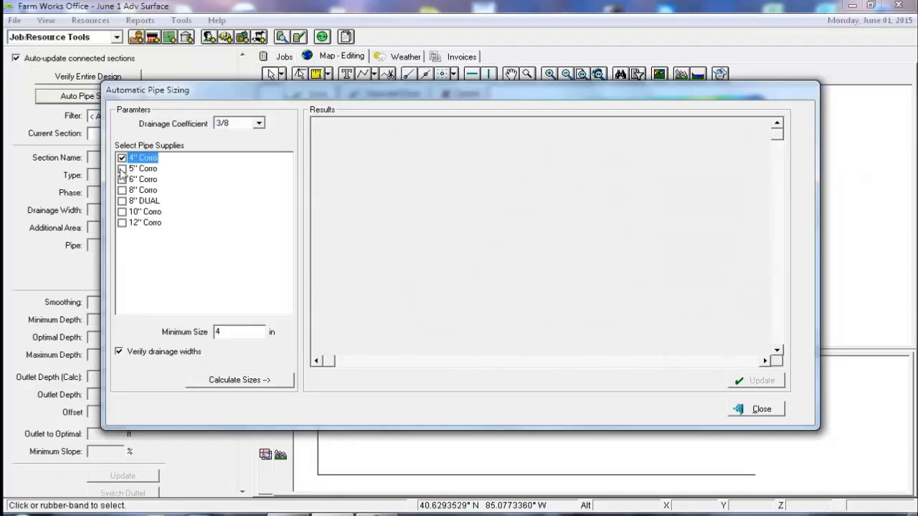
{"action": "left_click", "coordinate": [121, 168]}
{"action": "left_click", "coordinate": [122, 179]}
{"action": "left_click", "coordinate": [122, 190]}
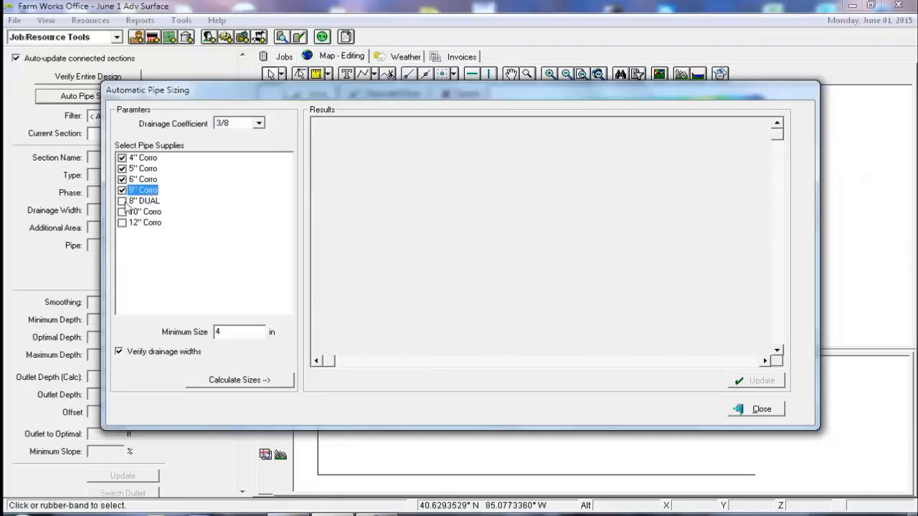
{"action": "left_click", "coordinate": [121, 201]}
{"action": "left_click", "coordinate": [122, 212]}
{"action": "left_click", "coordinate": [122, 222]}
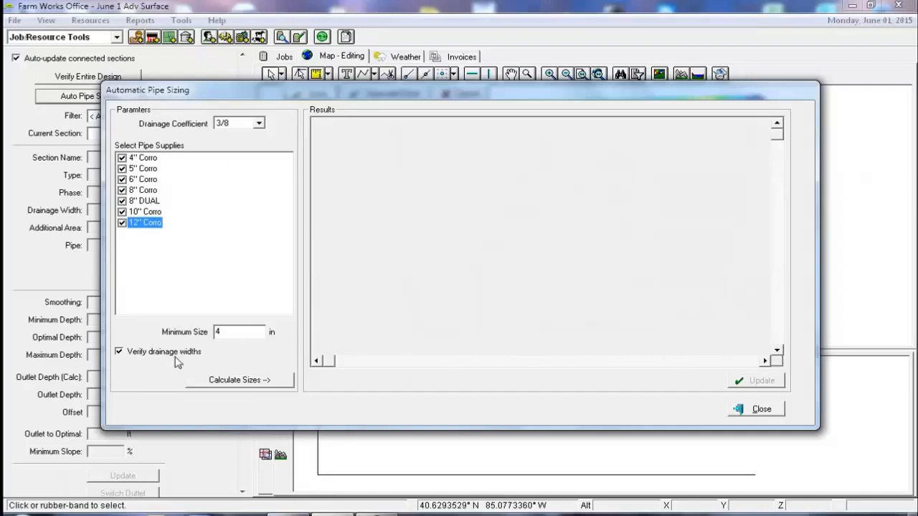
{"action": "left_click", "coordinate": [260, 383]}
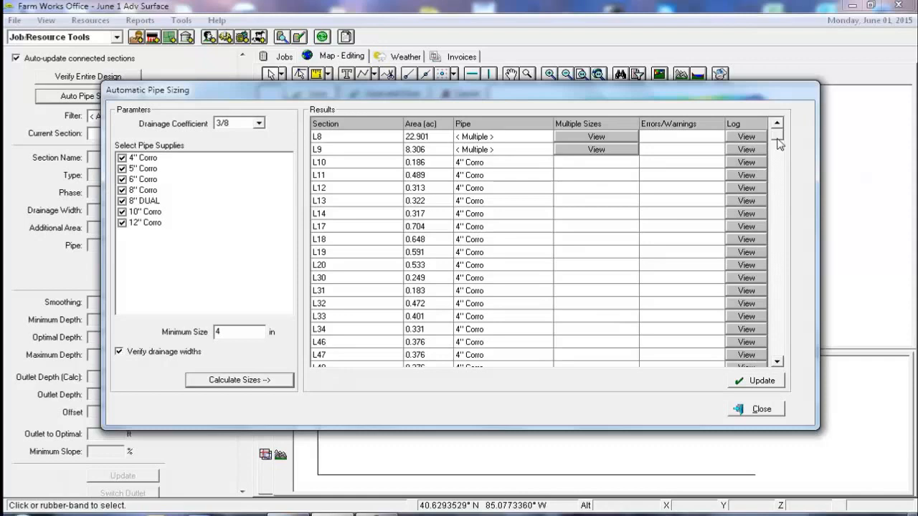
{"action": "left_click_drag", "start_coordinate": [779, 143], "coordinate": [800, 283]}
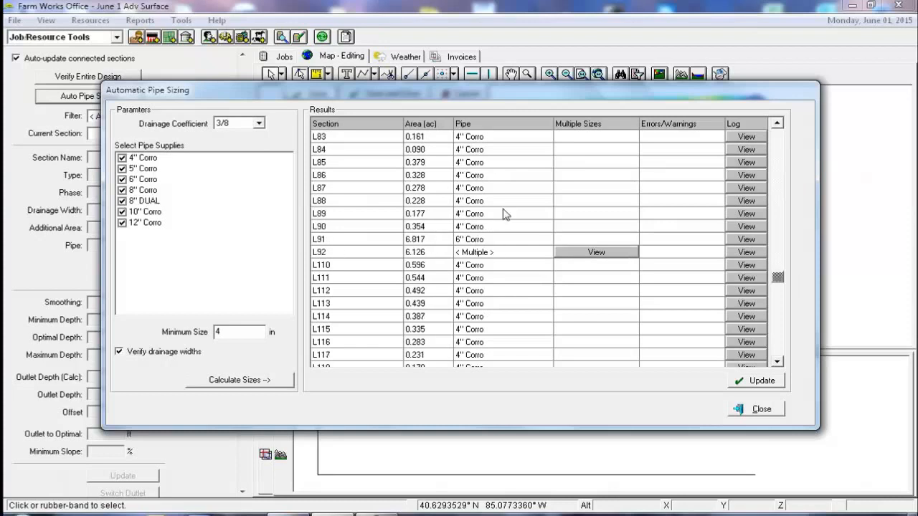
- Review the multiple pipe size breakdowns for sections L8, L9 and L92 in the automatic sizing results
{"action": "left_click_drag", "start_coordinate": [779, 276], "coordinate": [778, 134]}
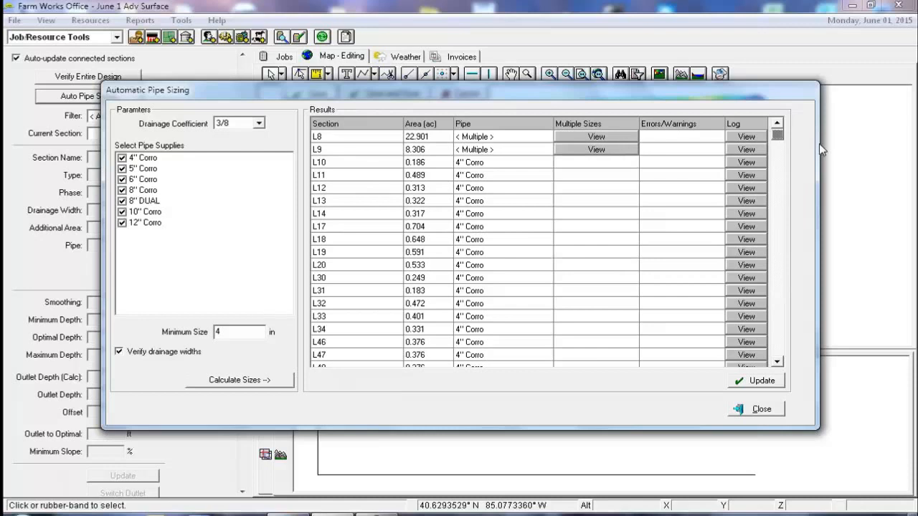
{"action": "left_click", "coordinate": [611, 137]}
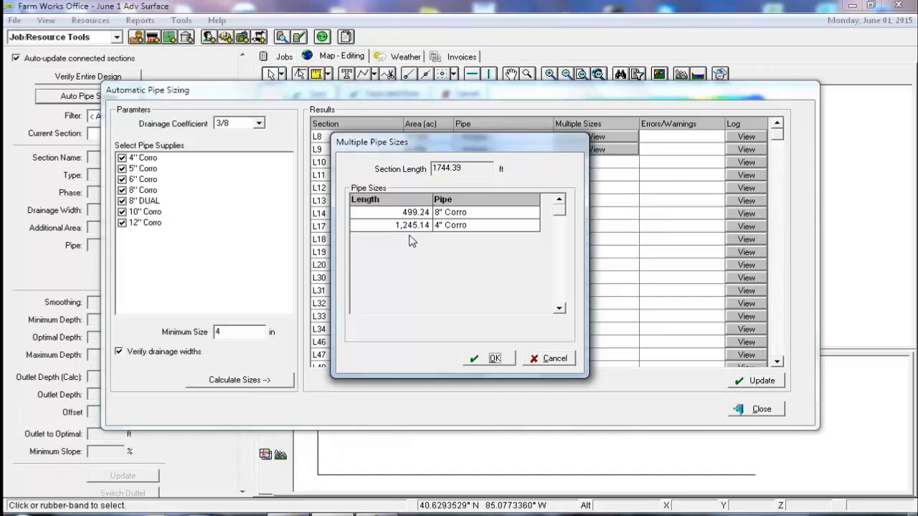
{"action": "left_click", "coordinate": [494, 358]}
{"action": "left_click", "coordinate": [593, 150]}
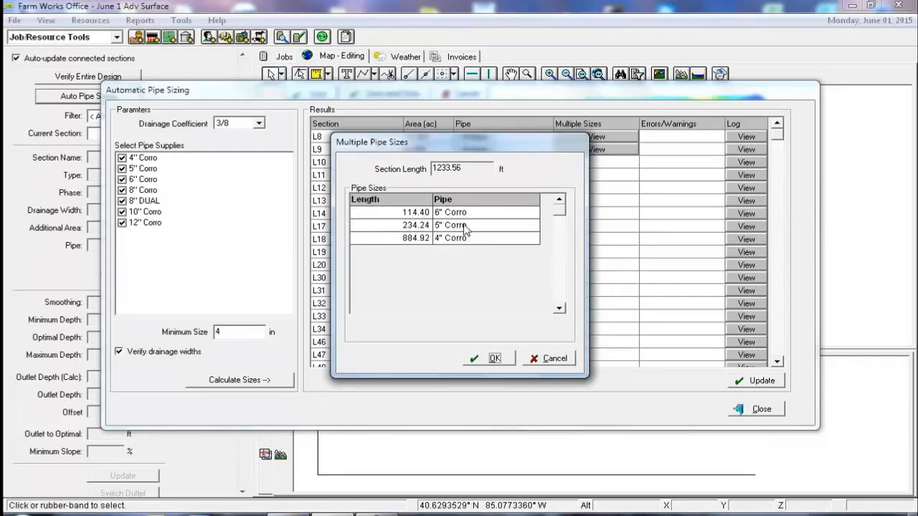
{"action": "left_click", "coordinate": [493, 359]}
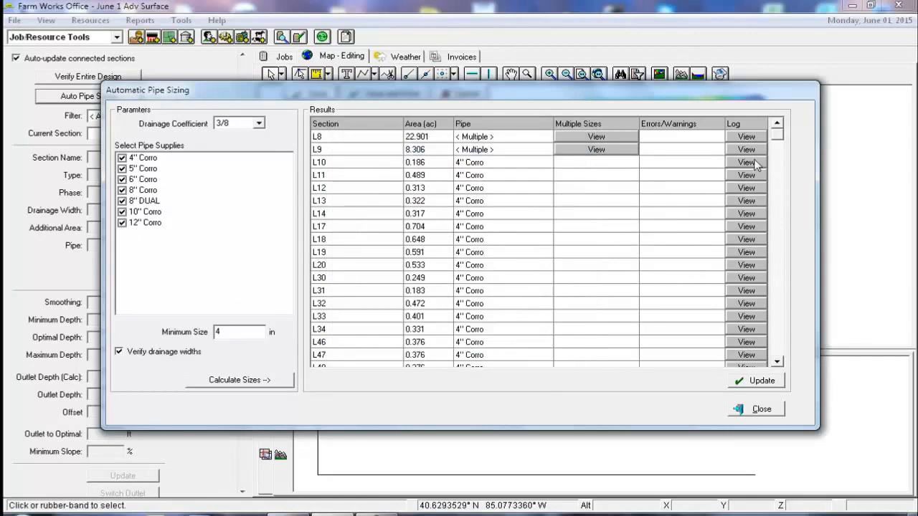
{"action": "left_click_drag", "start_coordinate": [780, 136], "coordinate": [783, 277]}
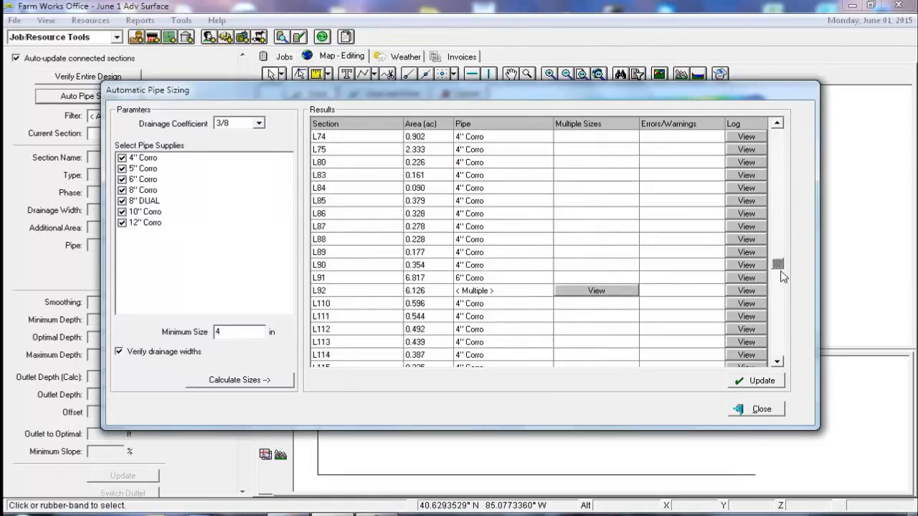
{"action": "left_click", "coordinate": [601, 294]}
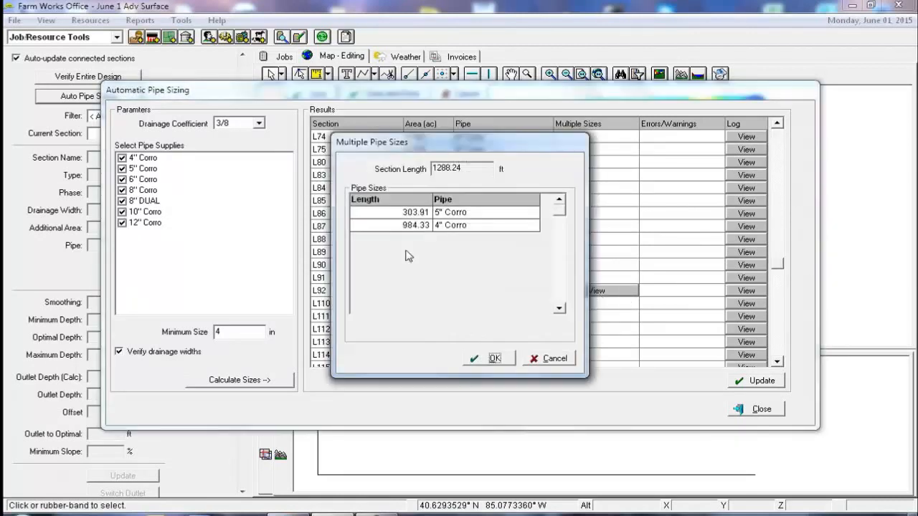
{"action": "left_click", "coordinate": [494, 358]}
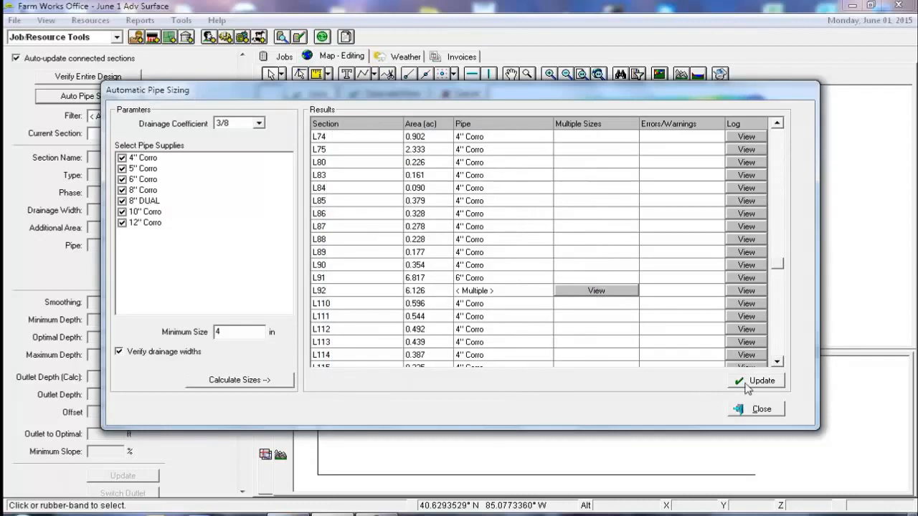
- Apply the calculated pipe sizes to the design and display the planned drainage layer by Pipe
{"action": "left_click", "coordinate": [748, 388]}
{"action": "left_click", "coordinate": [759, 410]}
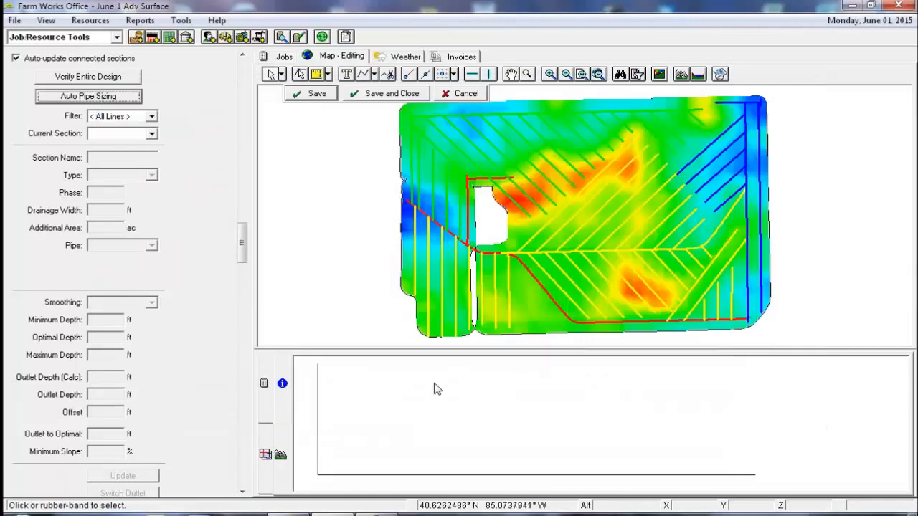
{"action": "left_click", "coordinate": [267, 459]}
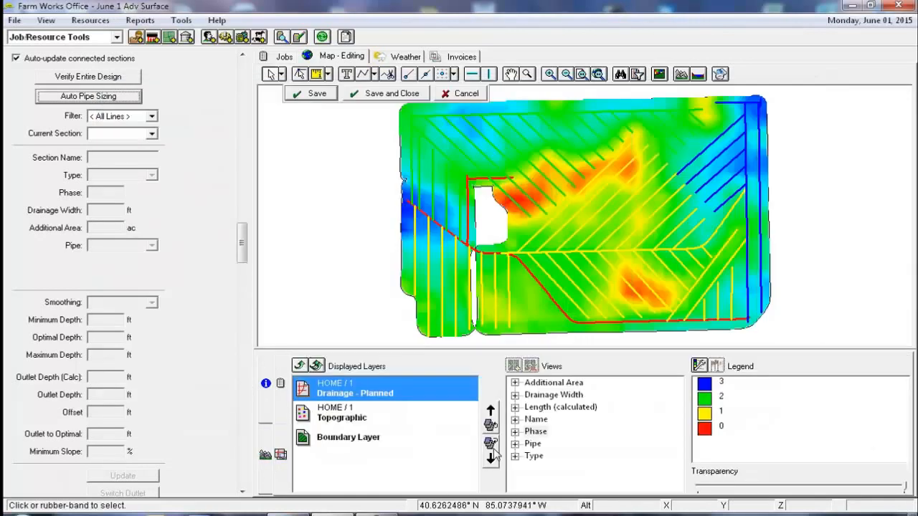
{"action": "left_click", "coordinate": [536, 444]}
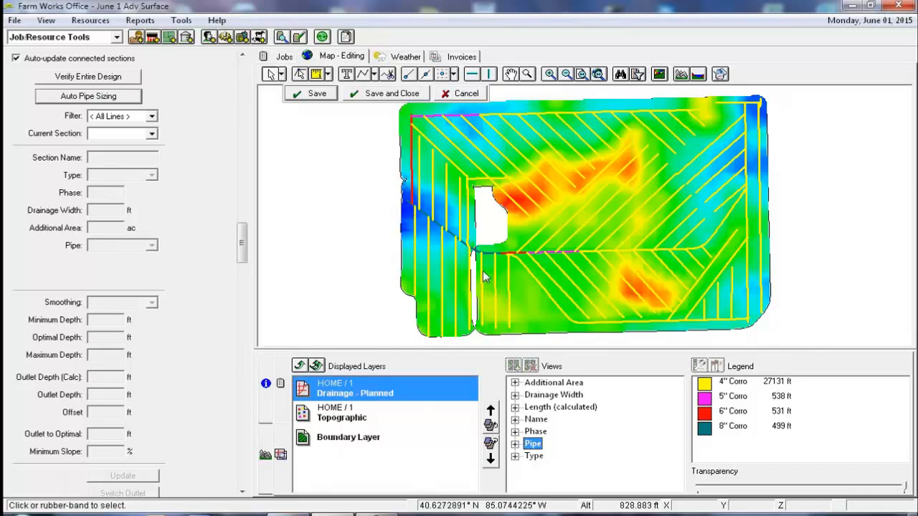
- Select section L8 and set the length of its 8" Corro pipe to 500 ft in its multiple sizes
{"action": "left_click", "coordinate": [151, 116]}
{"action": "left_click", "coordinate": [152, 117]}
{"action": "left_click", "coordinate": [151, 134]}
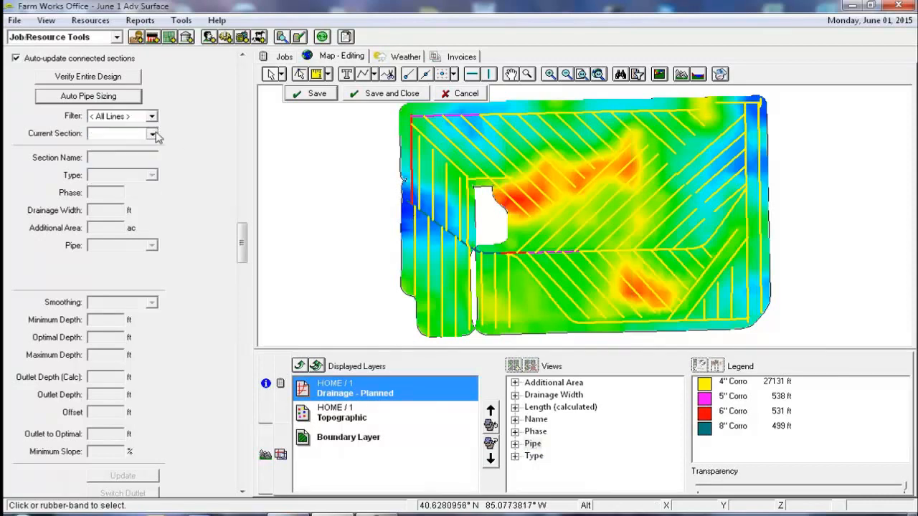
{"action": "left_click", "coordinate": [123, 148]}
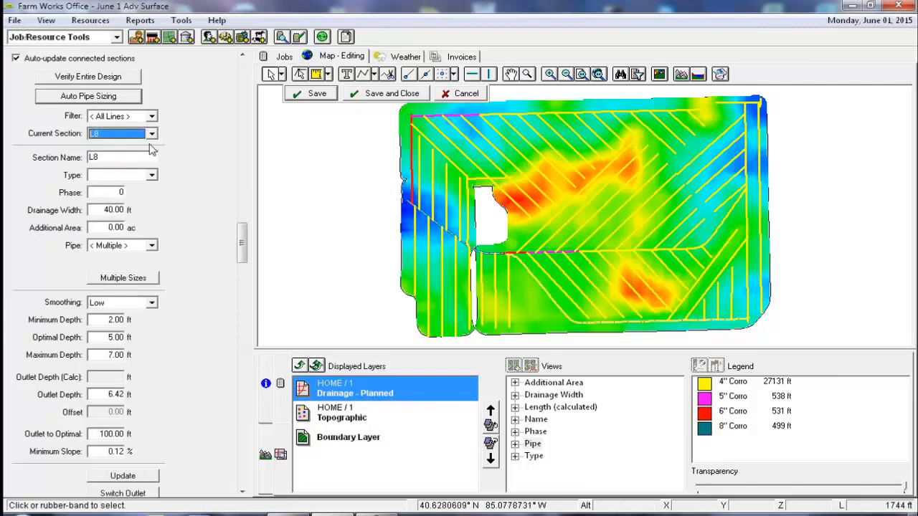
{"action": "left_click", "coordinate": [135, 280]}
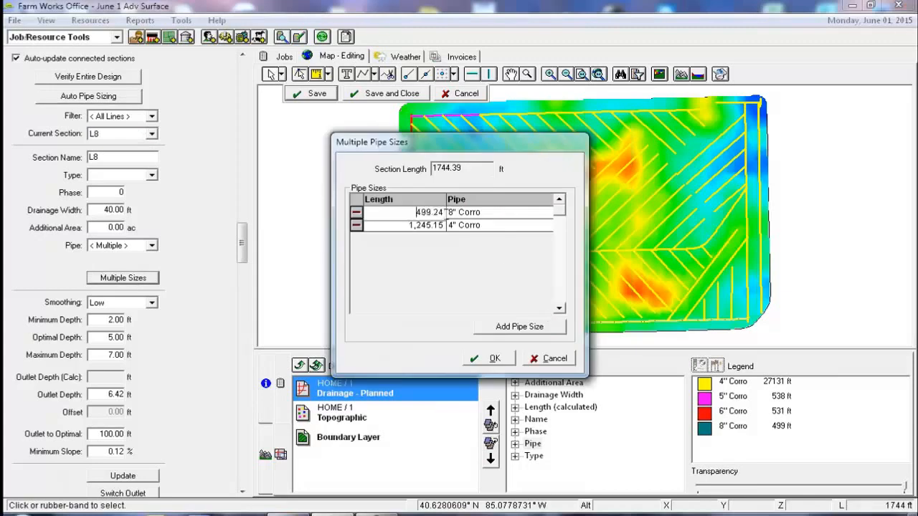
{"action": "type", "text": "500"}
{"action": "key", "text": "Tab"}
{"action": "key", "text": "Tab"}
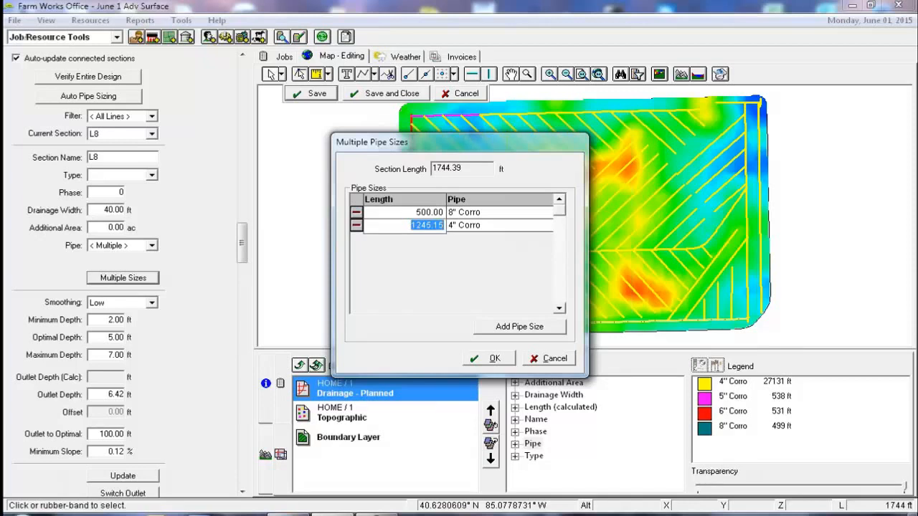
- Set the length of L8's 4" Corro pipe to 1,244.39 ft and save the section's changes
{"action": "key", "text": "Left"}
{"action": "key", "text": "Left"}
{"action": "key", "text": "BackSpace"}
{"action": "key", "text": "BackSpace"}
{"action": "key", "text": "Delete"}
{"action": "key", "text": "Delete"}
{"action": "type", "text": "4.39"}
{"action": "key", "text": "Tab"}
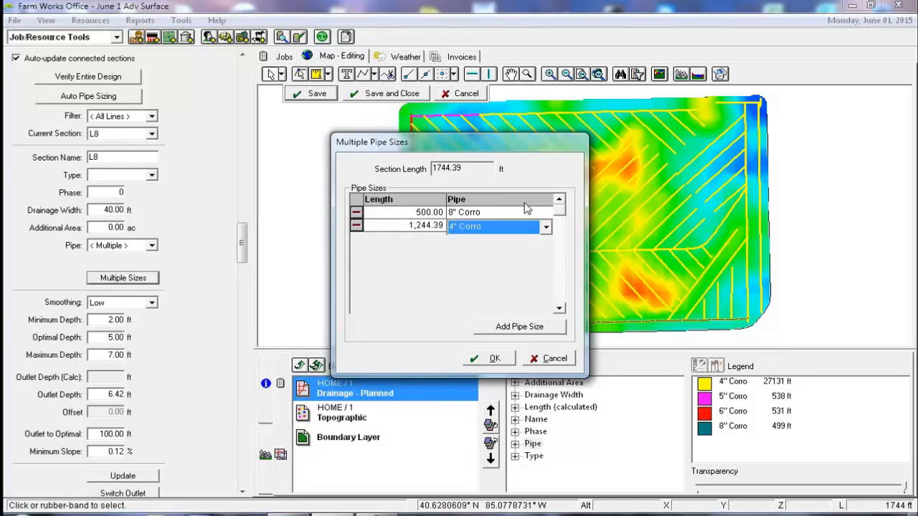
{"action": "left_click", "coordinate": [501, 362]}
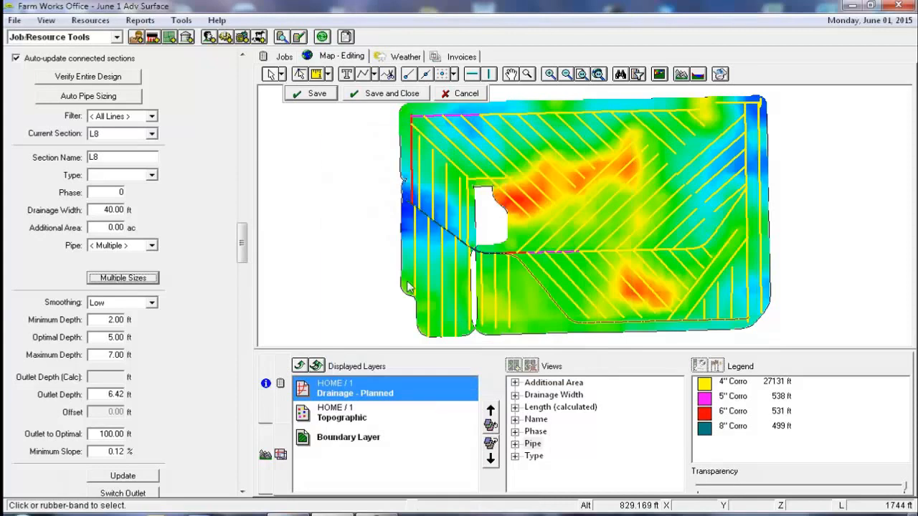
{"action": "left_click", "coordinate": [527, 294]}
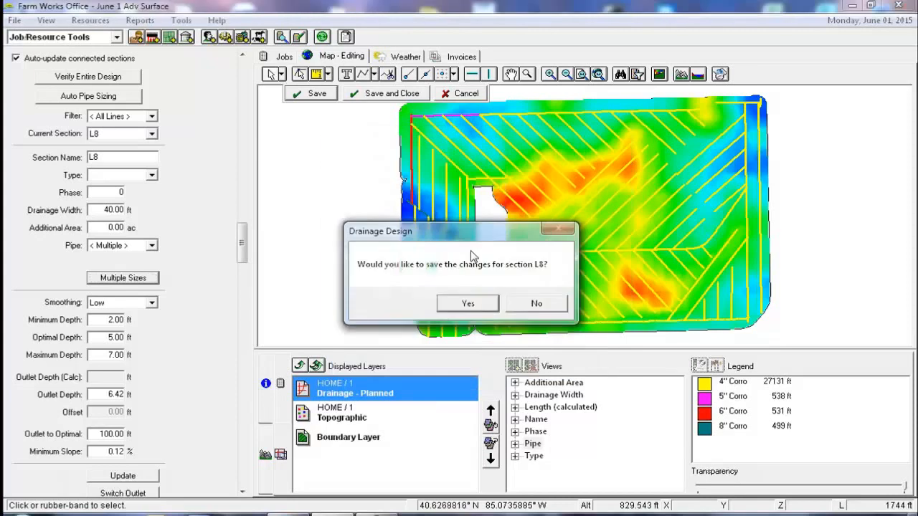
{"action": "left_click", "coordinate": [467, 303]}
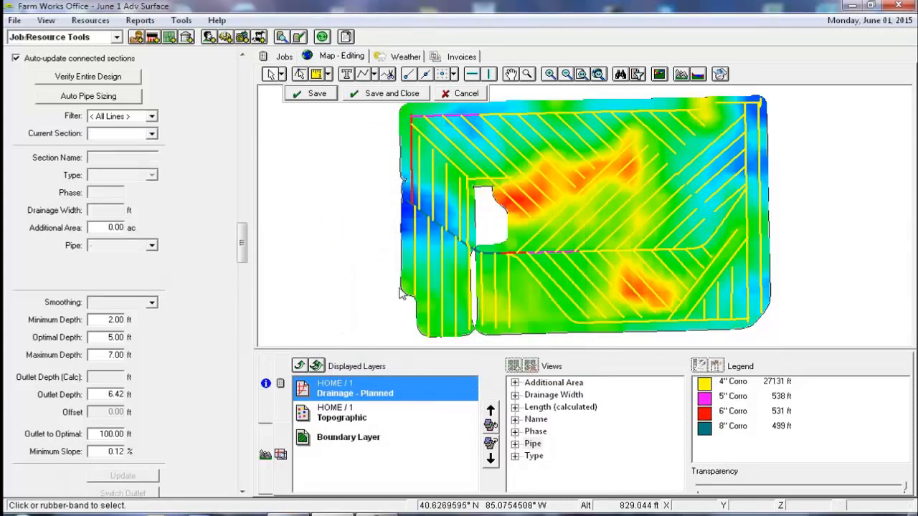
- Check the multiple pipe sizes of section L9, accept them as they are and save the section
{"action": "left_click", "coordinate": [605, 249]}
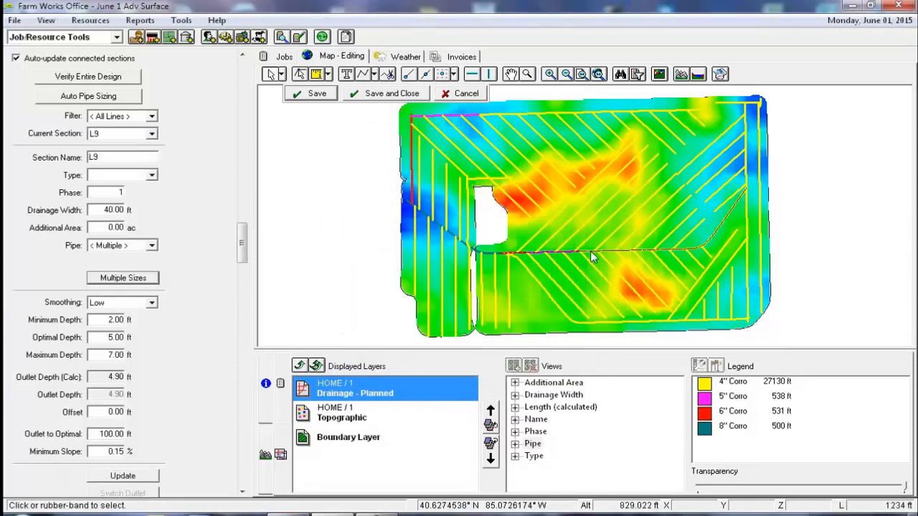
{"action": "left_click", "coordinate": [133, 279]}
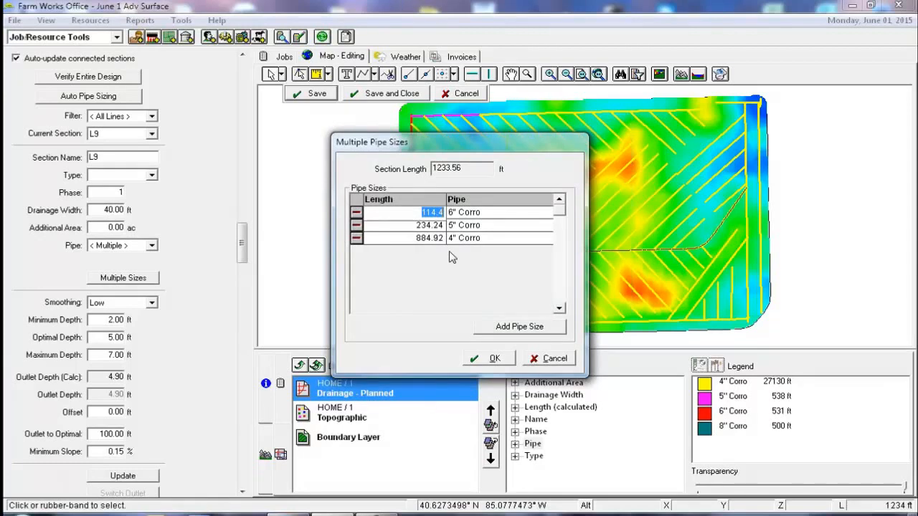
{"action": "left_click", "coordinate": [492, 359]}
{"action": "left_click", "coordinate": [468, 122]}
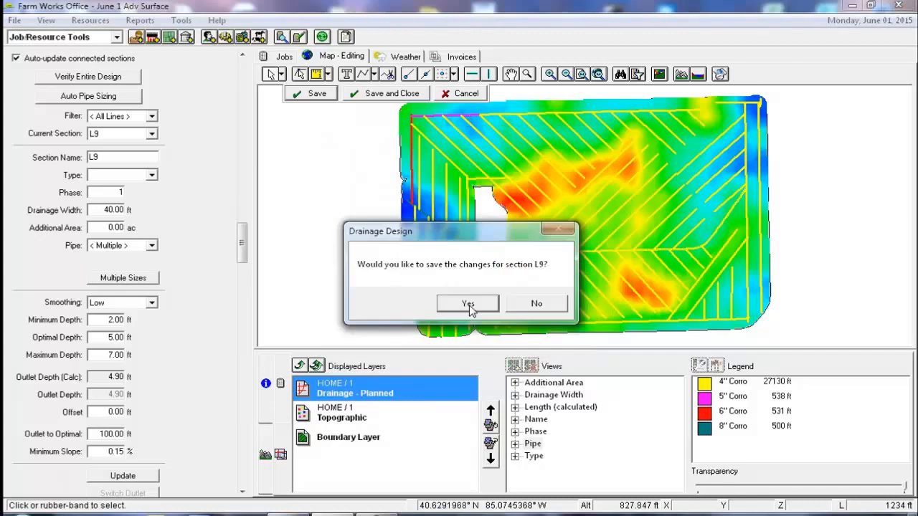
{"action": "left_click", "coordinate": [469, 305]}
- Select section L92 along the field's north edge and set its 5" Corro pipe length to 300 ft
{"action": "left_click", "coordinate": [473, 120]}
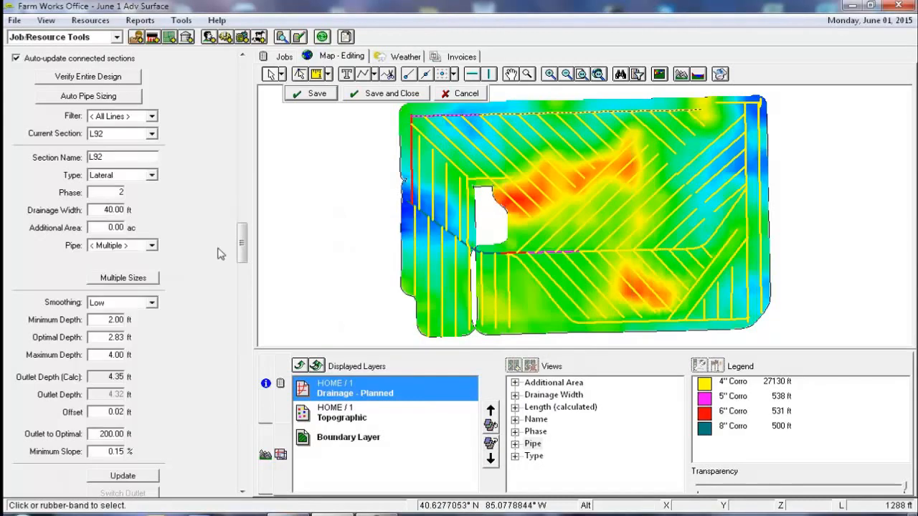
{"action": "left_click", "coordinate": [133, 278]}
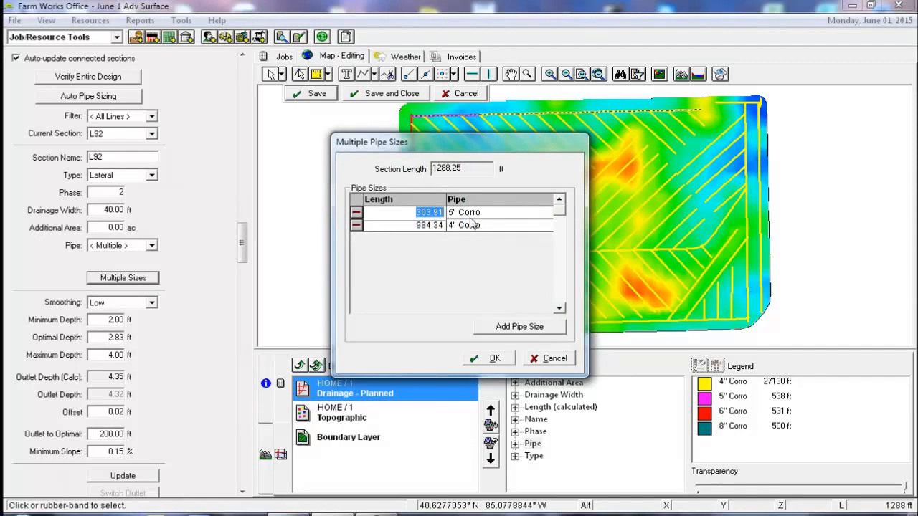
{"action": "type", "text": "300"}
{"action": "key", "text": "Tab"}
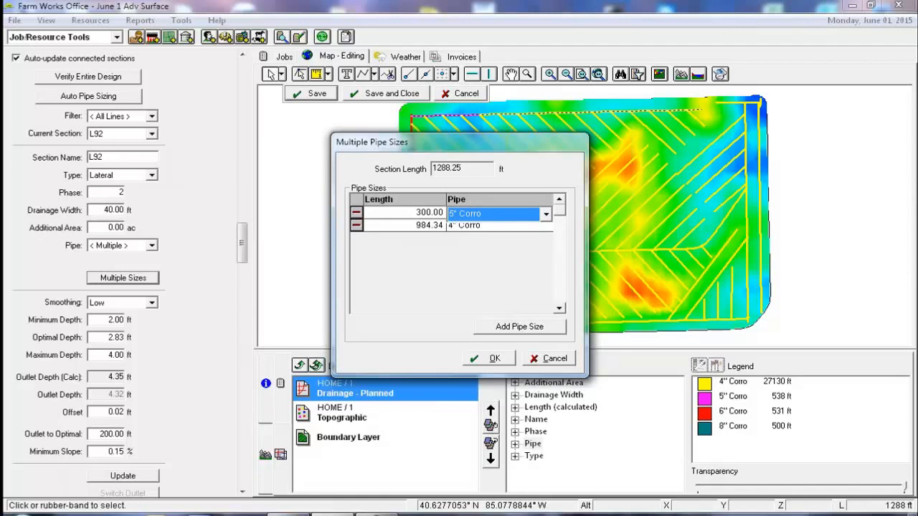
{"action": "key", "text": "Tab"}
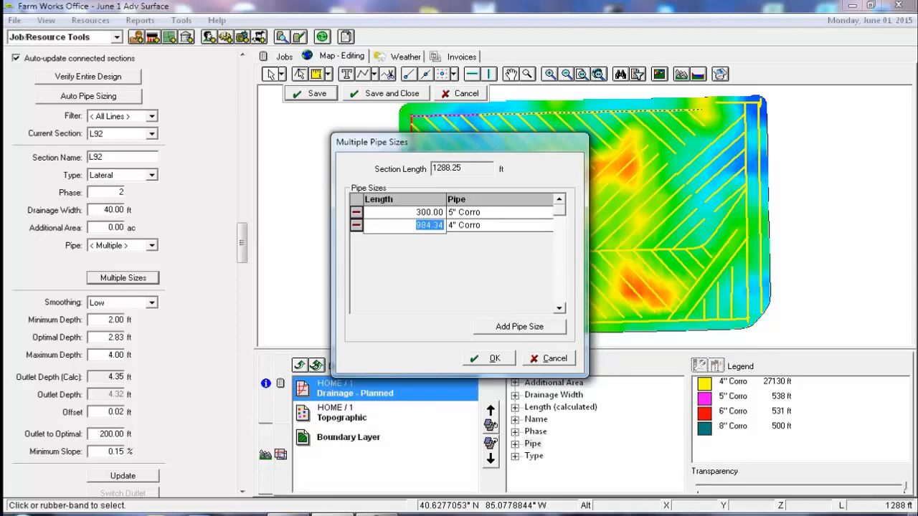
- Set the length of L92's 4" Corro pipe to 988.25 ft, save the section and finish map editing with the edits saved
{"action": "left_click", "coordinate": [433, 225]}
{"action": "key", "text": "Left"}
{"action": "key", "text": "BackSpace"}
{"action": "type", "text": "8"}
{"action": "key", "text": "Delete"}
{"action": "key", "text": "Delete"}
{"action": "key", "text": "Delete"}
{"action": "type", "text": ".25"}
{"action": "key", "text": "Tab"}
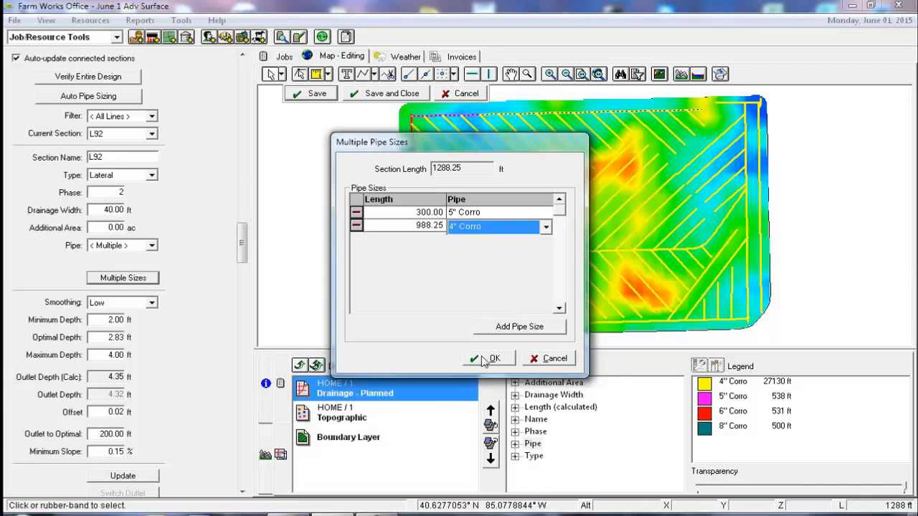
{"action": "left_click", "coordinate": [488, 359]}
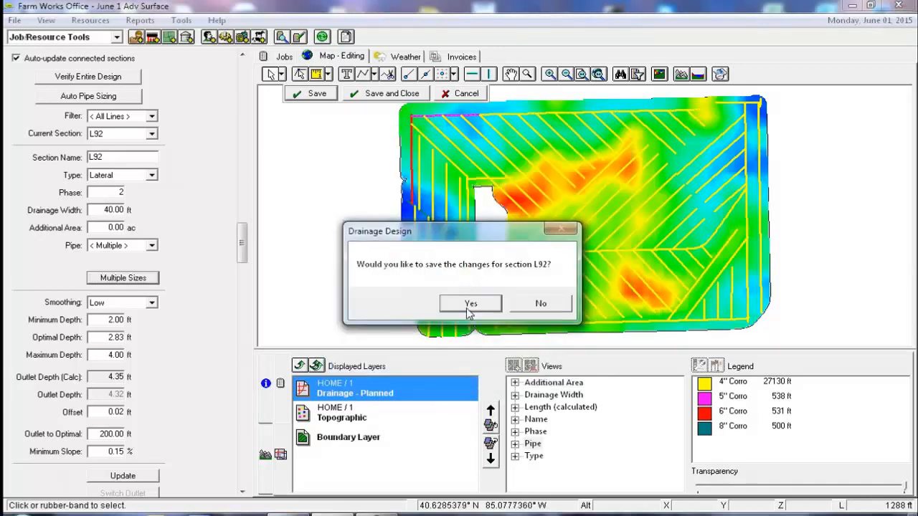
{"action": "left_click", "coordinate": [467, 304]}
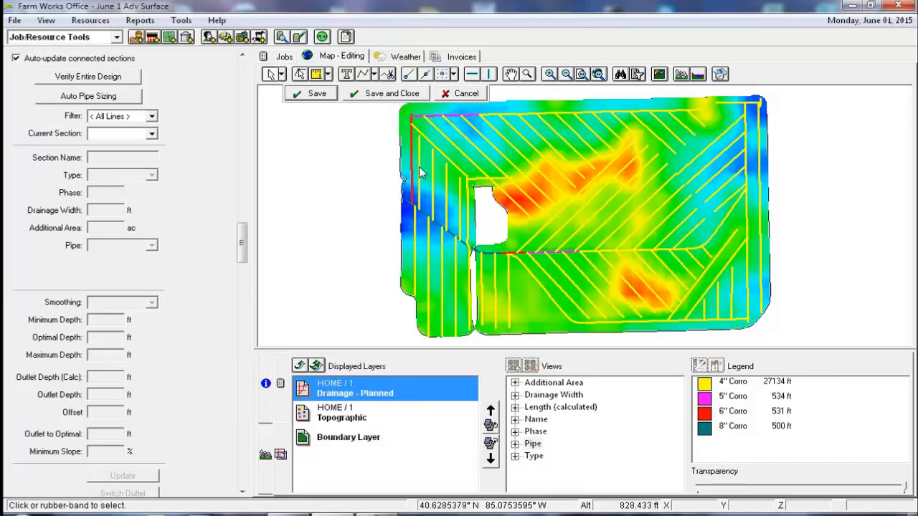
{"action": "left_click", "coordinate": [367, 99]}
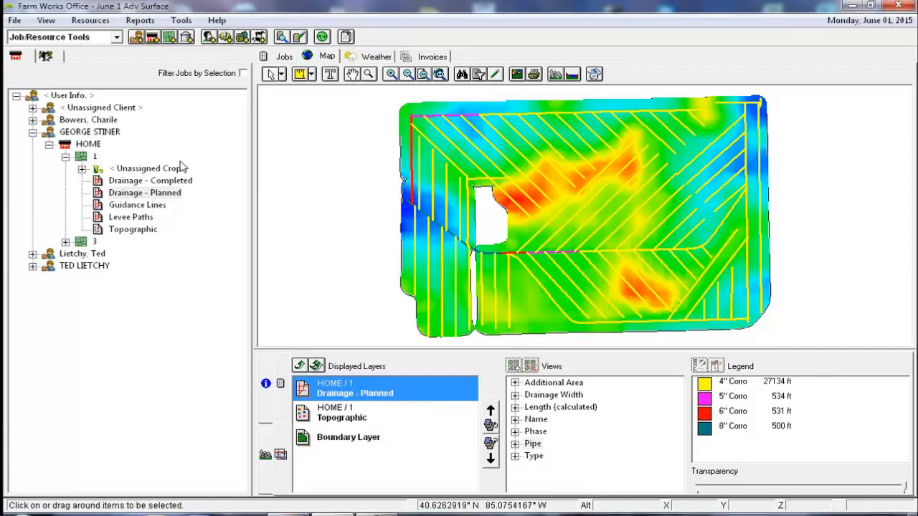
- Open the Planned Drainage Report from the field drainage reports
{"action": "left_click", "coordinate": [143, 22]}
{"action": "left_click", "coordinate": [152, 39]}
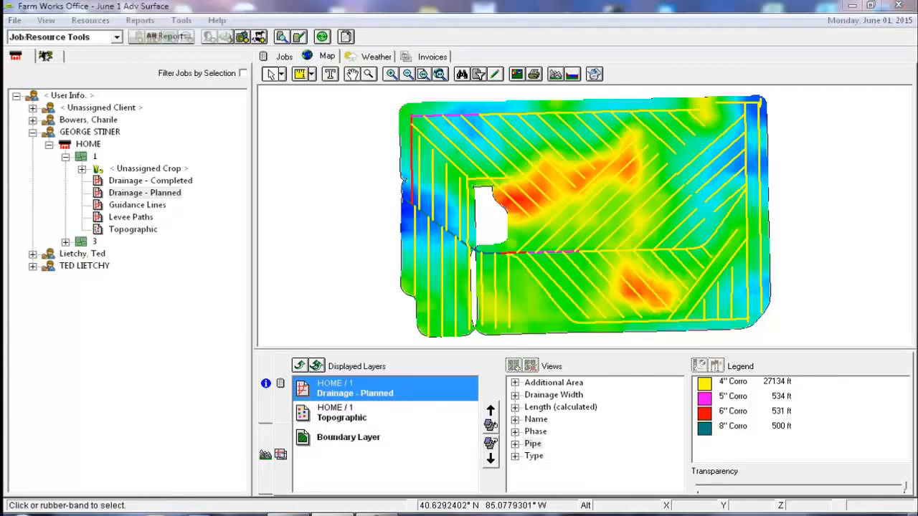
{"action": "left_click", "coordinate": [344, 129]}
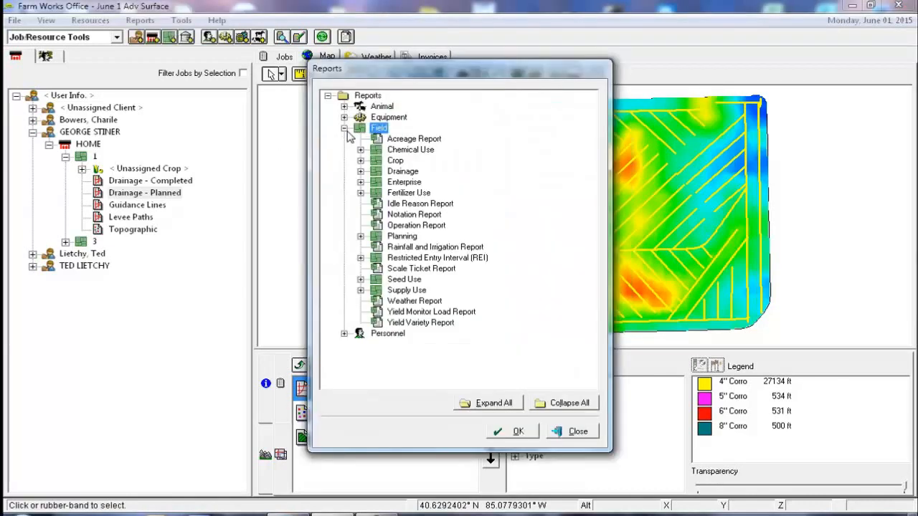
{"action": "left_click", "coordinate": [361, 172]}
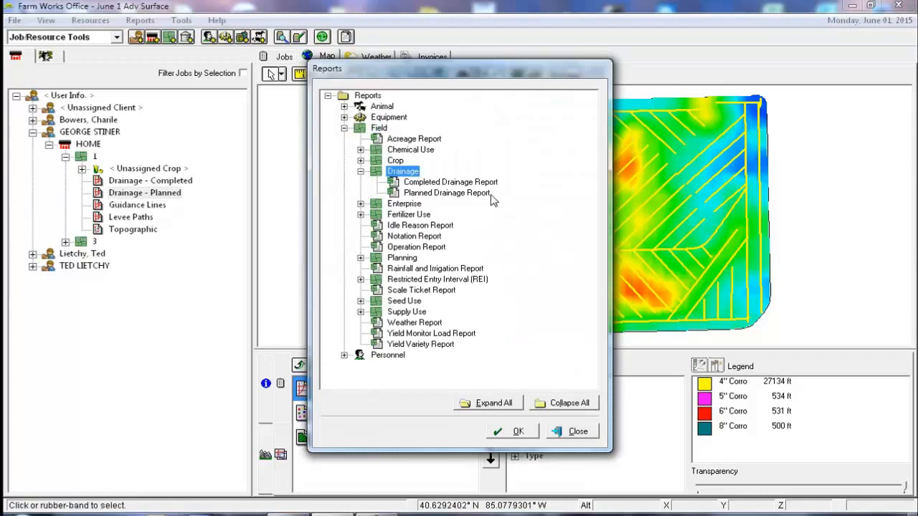
{"action": "left_click", "coordinate": [437, 195]}
{"action": "double_click", "coordinate": [440, 194]}
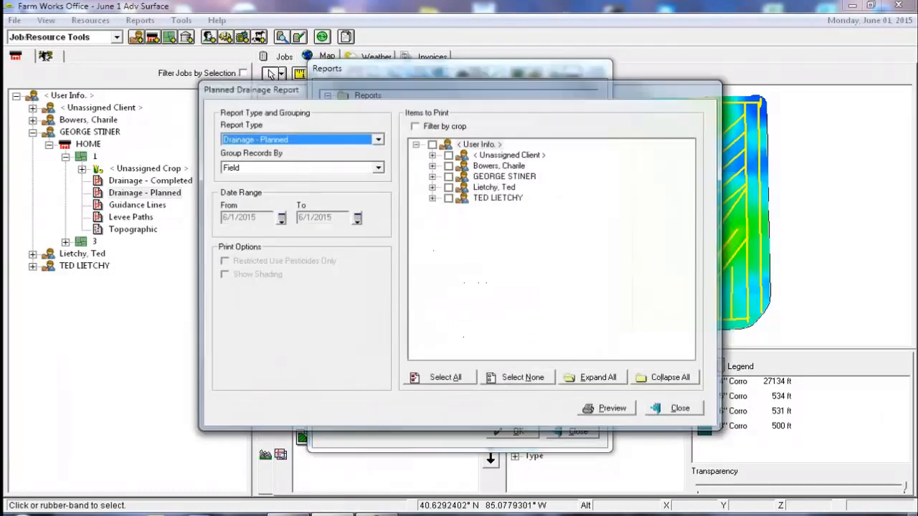
- Include only field 1 of the HOME farm in the planned drainage report and preview it
{"action": "left_click", "coordinate": [432, 177]}
{"action": "left_click", "coordinate": [447, 187]}
{"action": "left_click", "coordinate": [481, 198]}
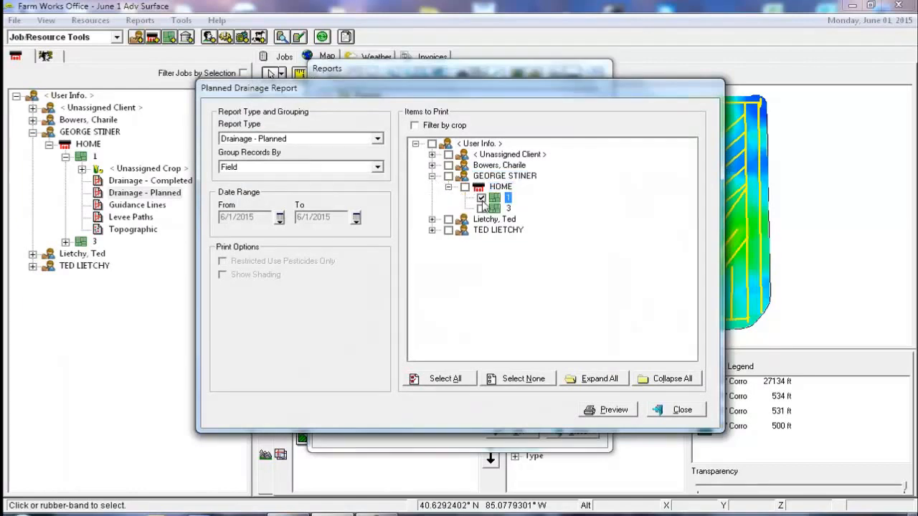
{"action": "left_click", "coordinate": [609, 412]}
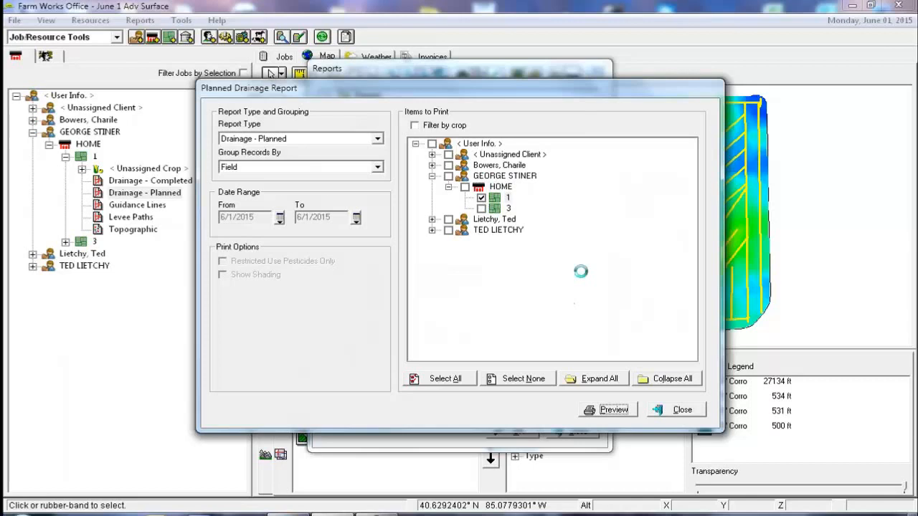
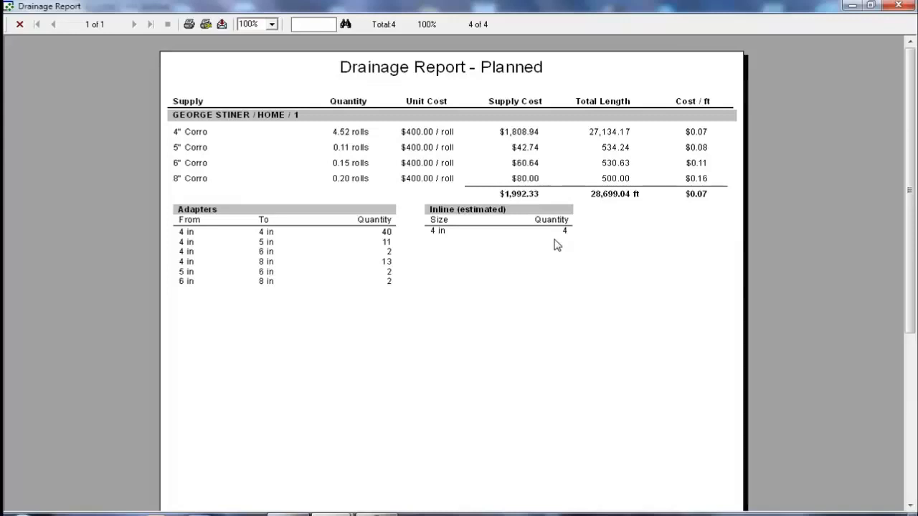
- Close the planned drainage report with its dialogs and clear field 1's drainage and topographic layers from the map
{"action": "left_click", "coordinate": [898, 5]}
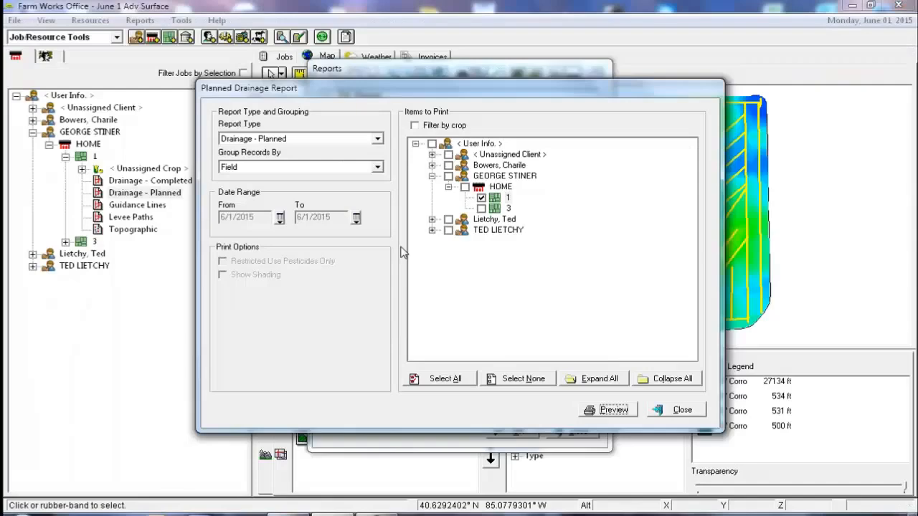
{"action": "left_click", "coordinate": [680, 410]}
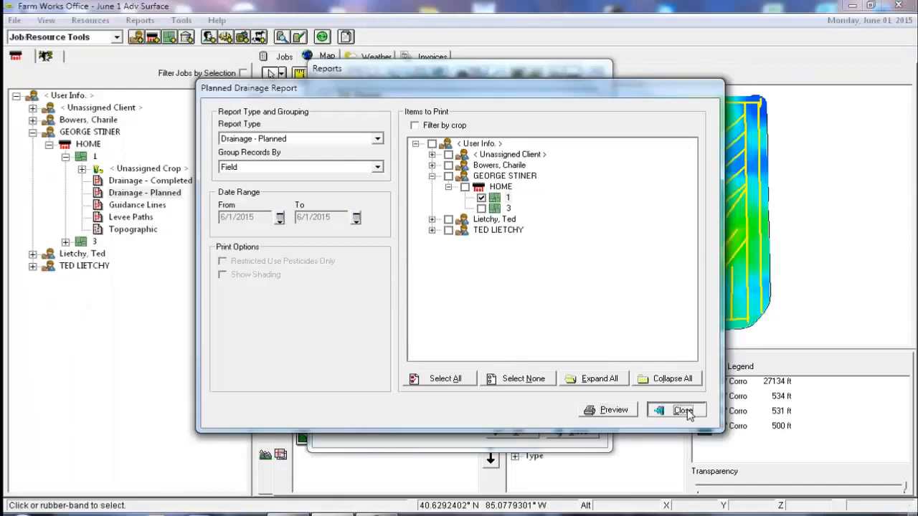
{"action": "left_click", "coordinate": [575, 438]}
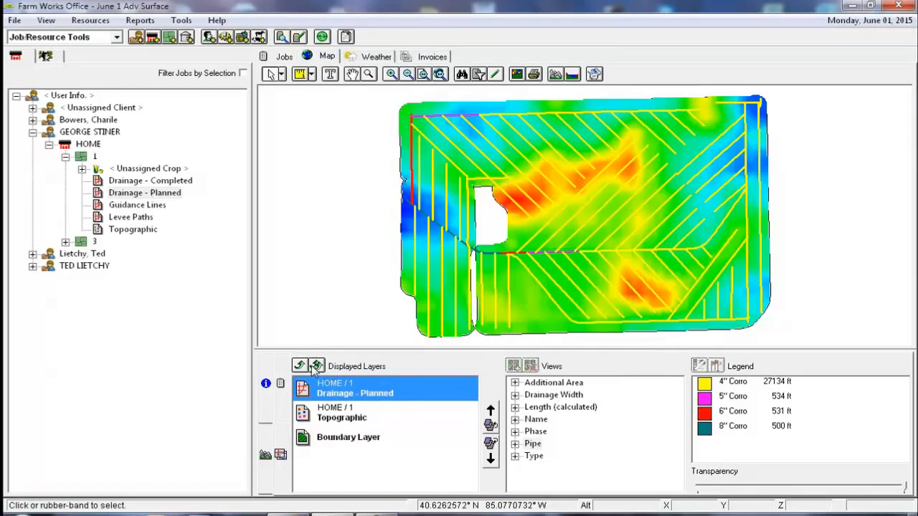
{"action": "left_click", "coordinate": [300, 366]}
{"action": "left_click", "coordinate": [300, 366]}
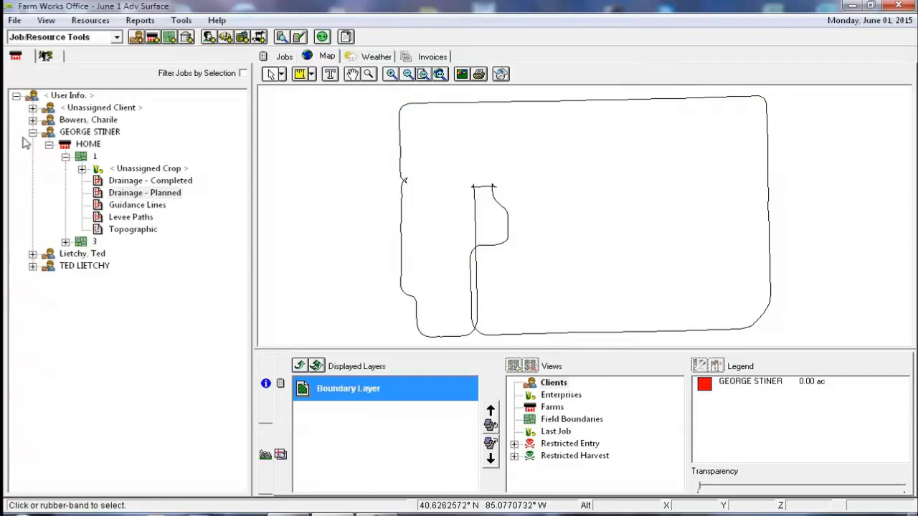
- Display the Drainage - Completed layer of the house farm's field 1, accepting the existing pipe size links
{"action": "left_click", "coordinate": [33, 254]}
{"action": "left_click", "coordinate": [48, 267]}
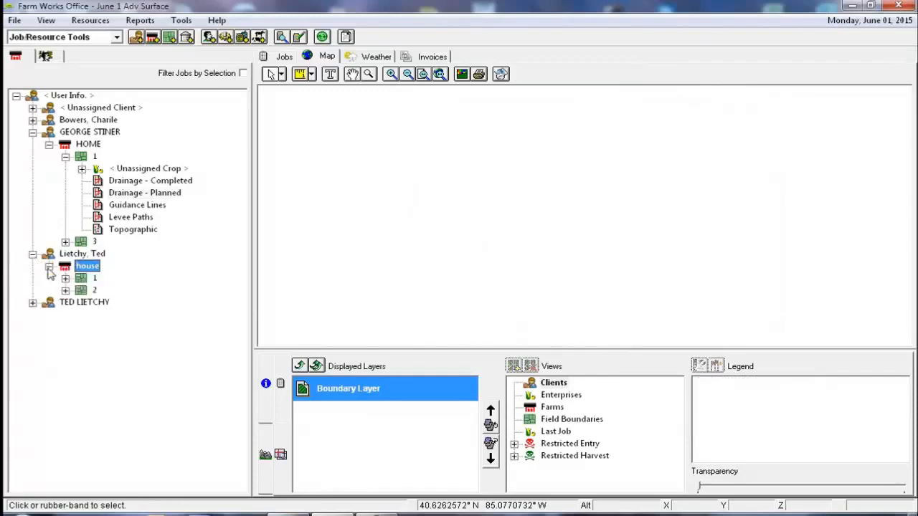
{"action": "left_click", "coordinate": [66, 278]}
{"action": "left_click", "coordinate": [159, 291]}
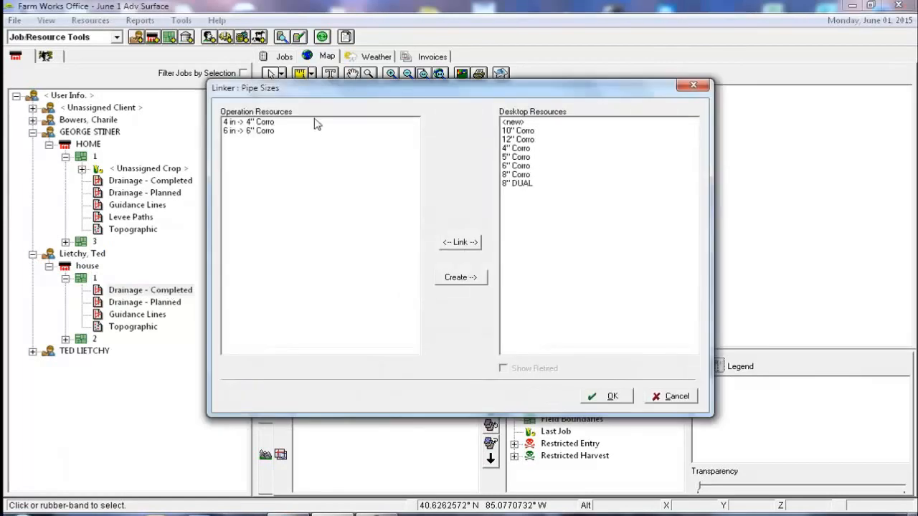
{"action": "left_click", "coordinate": [607, 396]}
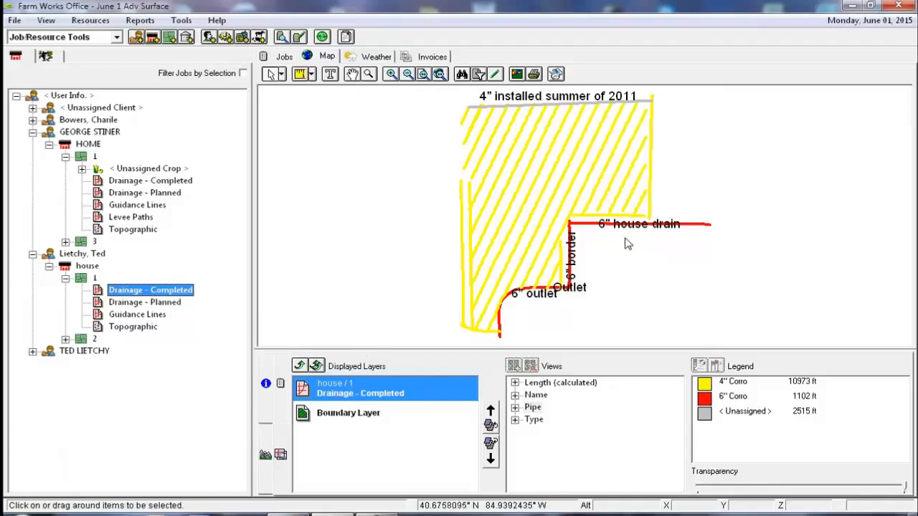
{"action": "left_click", "coordinate": [496, 75]}
{"action": "left_click", "coordinate": [576, 307]}
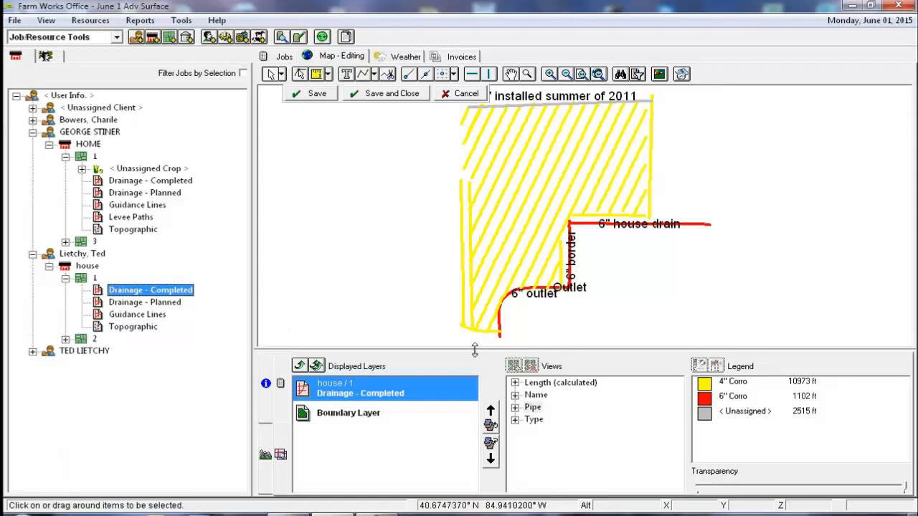
{"action": "left_click", "coordinate": [463, 94]}
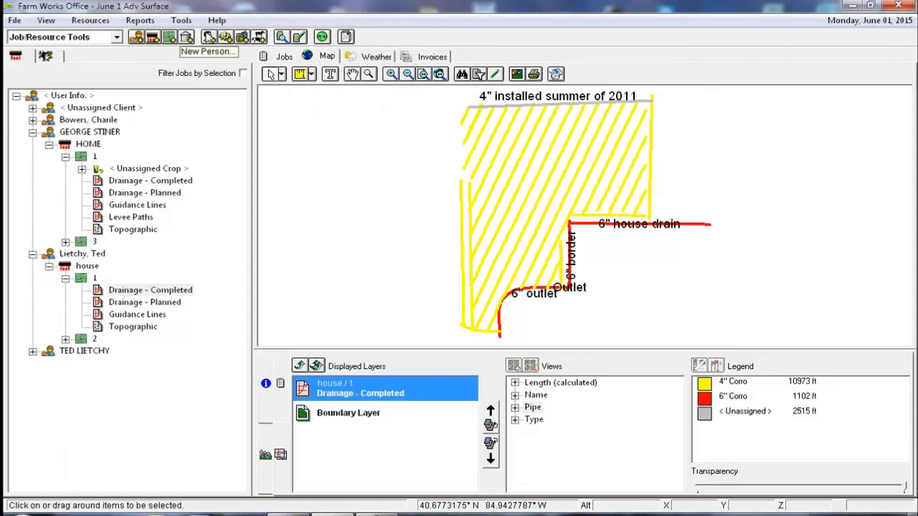
- Open the Completed Drainage Report from the field drainage reports
{"action": "left_click", "coordinate": [140, 20]}
{"action": "left_click", "coordinate": [158, 37]}
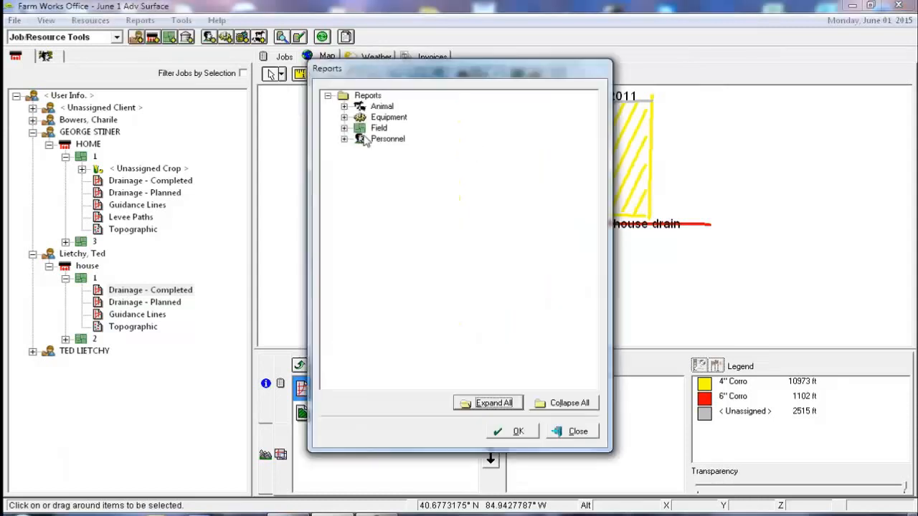
{"action": "left_click", "coordinate": [345, 128]}
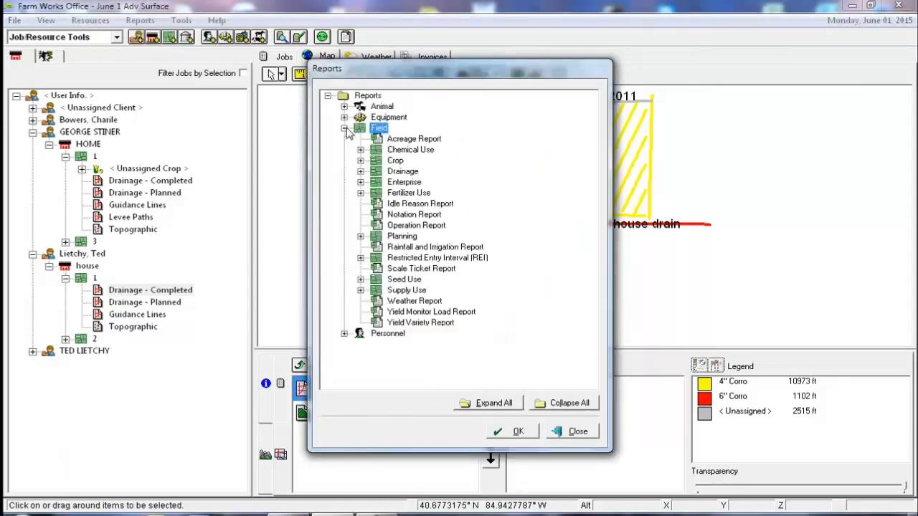
{"action": "left_click", "coordinate": [360, 172]}
{"action": "double_click", "coordinate": [441, 183]}
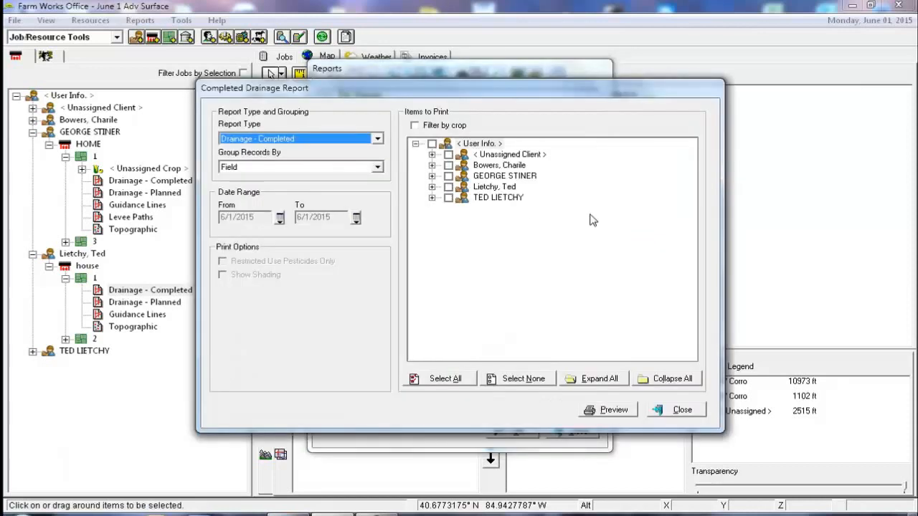
- Include only field 1 of the house farm in the completed drainage report and preview it
{"action": "left_click", "coordinate": [432, 187]}
{"action": "left_click", "coordinate": [448, 198]}
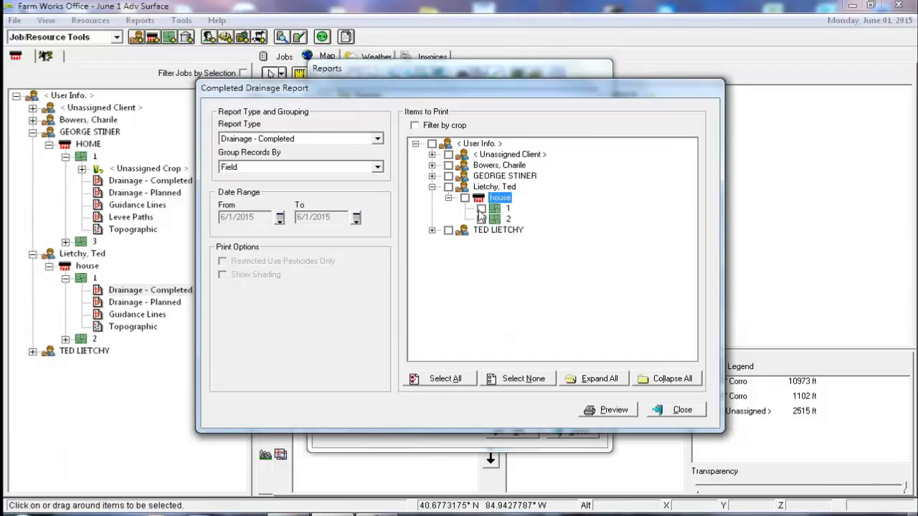
{"action": "left_click", "coordinate": [481, 209]}
{"action": "left_click", "coordinate": [611, 409]}
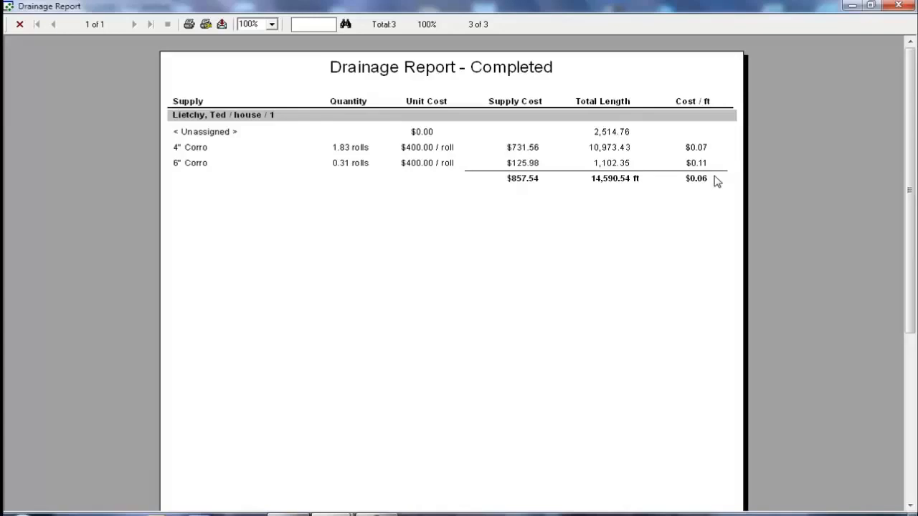
- Close the completed drainage report with its dialogs and clear the completed drainage layer from the map
{"action": "left_click", "coordinate": [905, 6]}
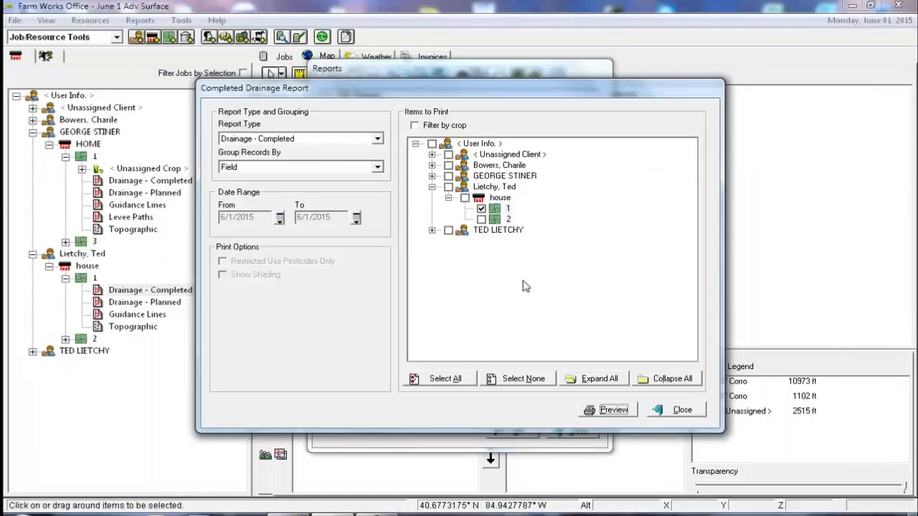
{"action": "left_click", "coordinate": [673, 411]}
{"action": "left_click", "coordinate": [580, 430]}
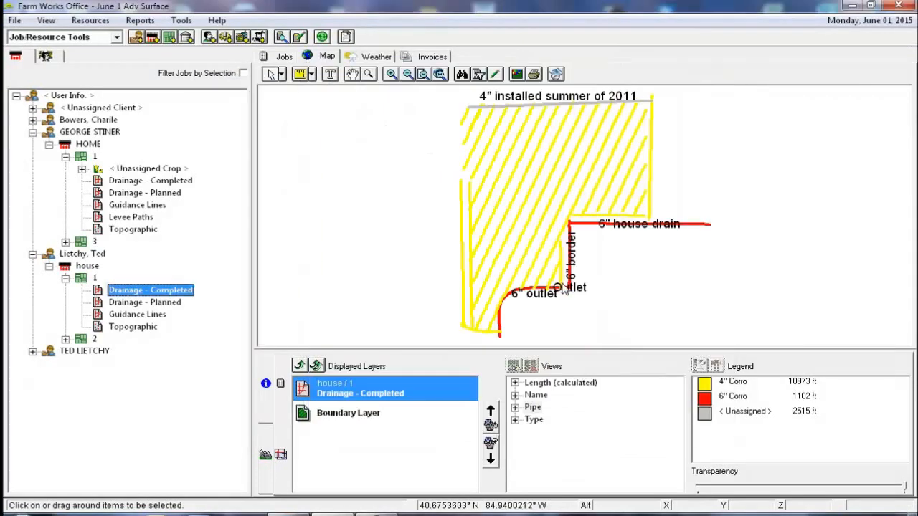
{"action": "left_click", "coordinate": [314, 368]}
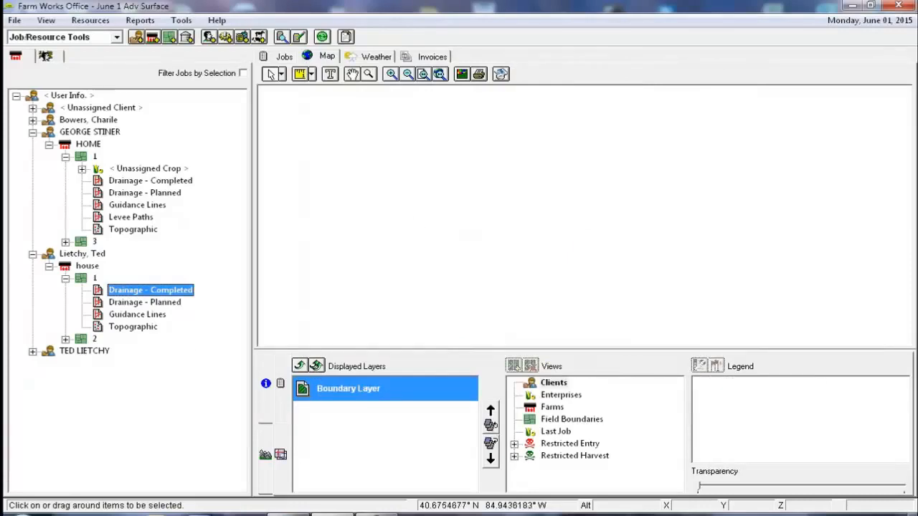
- Collapse the house farm and display the Topographic layer of field 3 in the other client's HOUSE farm
{"action": "left_click", "coordinate": [49, 266]}
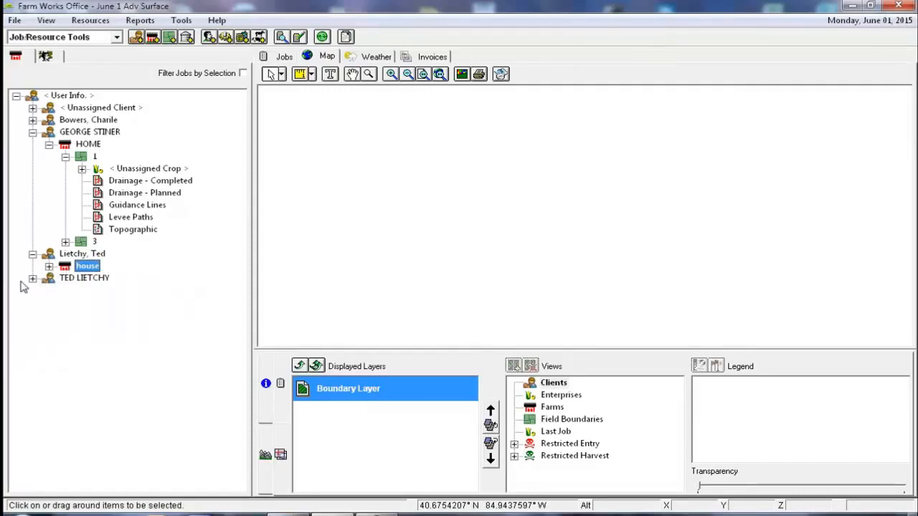
{"action": "left_click", "coordinate": [32, 278]}
{"action": "left_click", "coordinate": [49, 290]}
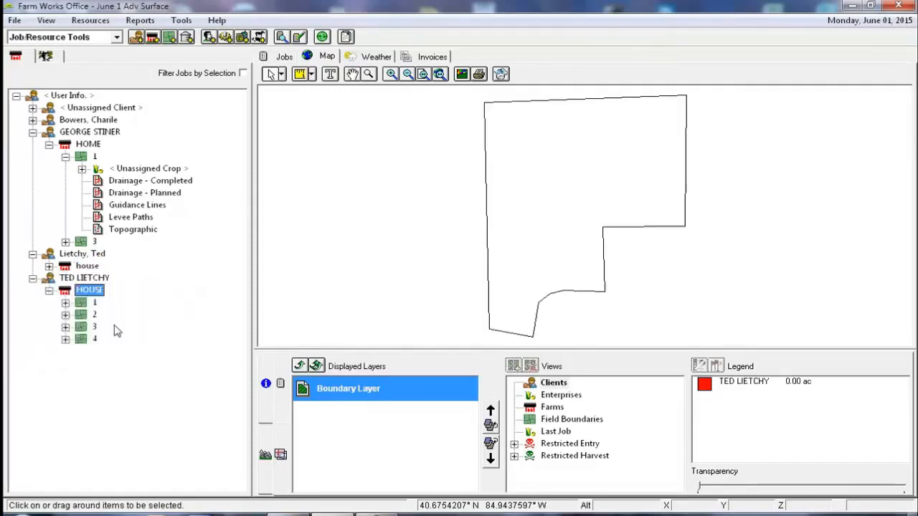
{"action": "left_click", "coordinate": [66, 327]}
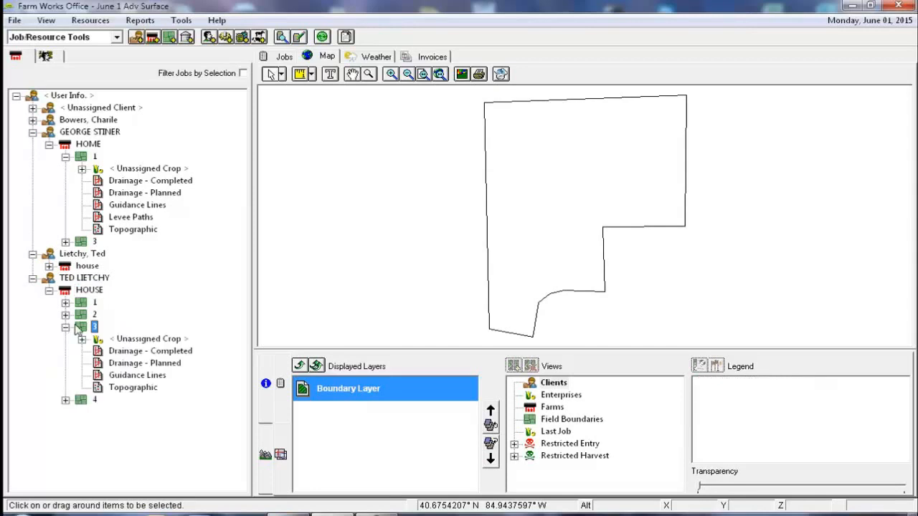
{"action": "left_click", "coordinate": [137, 375]}
{"action": "left_click", "coordinate": [136, 388]}
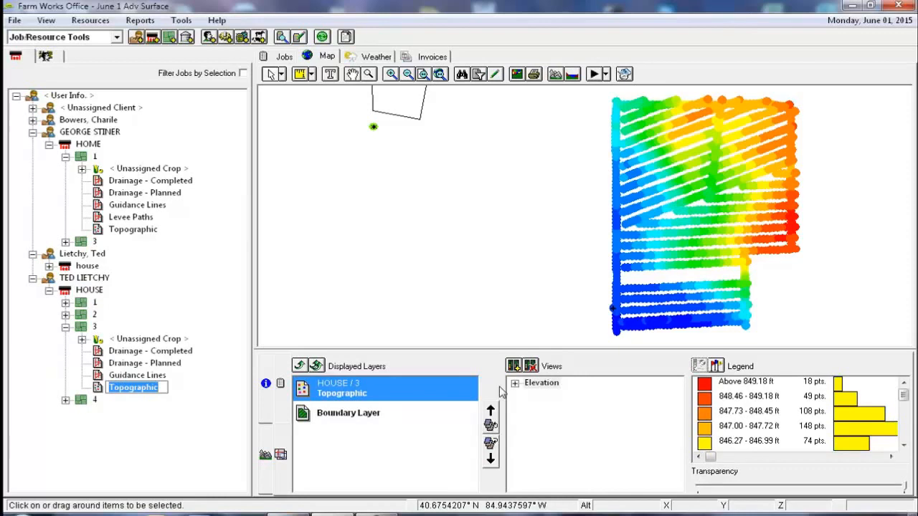
- Refresh the surface of field 3's Topographic layer and show its elevation as Topography
{"action": "right_click", "coordinate": [129, 391]}
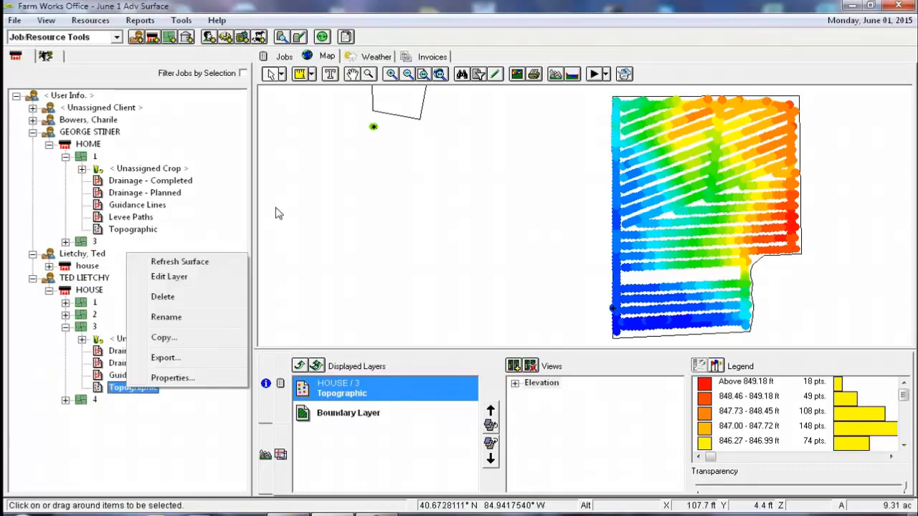
{"action": "left_click", "coordinate": [190, 262]}
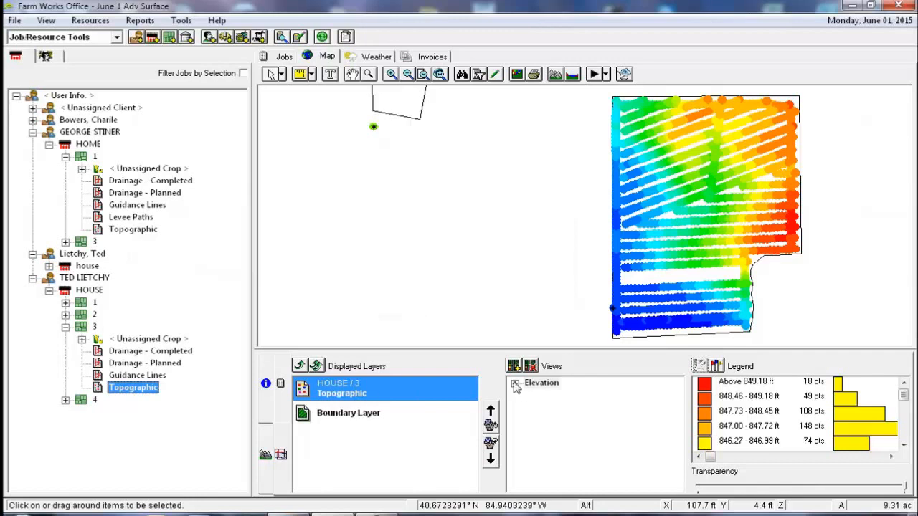
{"action": "left_click", "coordinate": [515, 385]}
{"action": "left_click", "coordinate": [562, 408]}
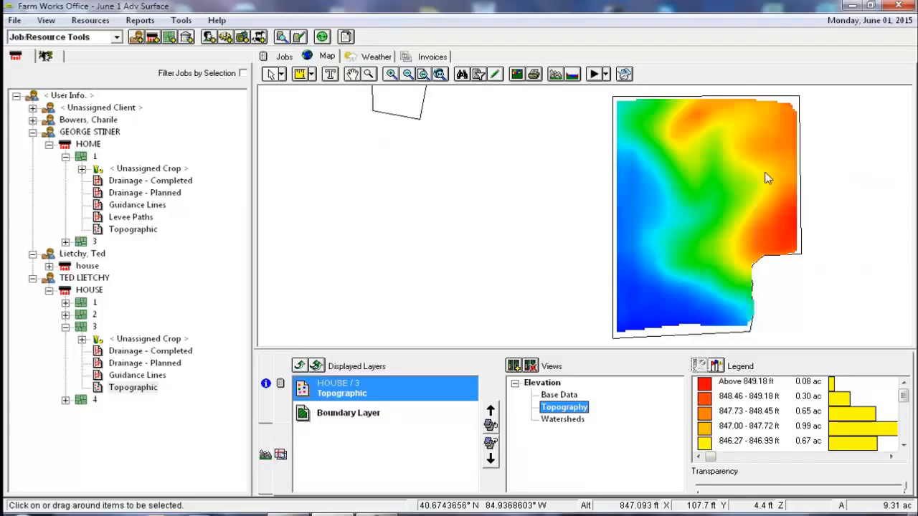
- Display field 3's Drainage - Planned layer over the topography
{"action": "left_click", "coordinate": [170, 364]}
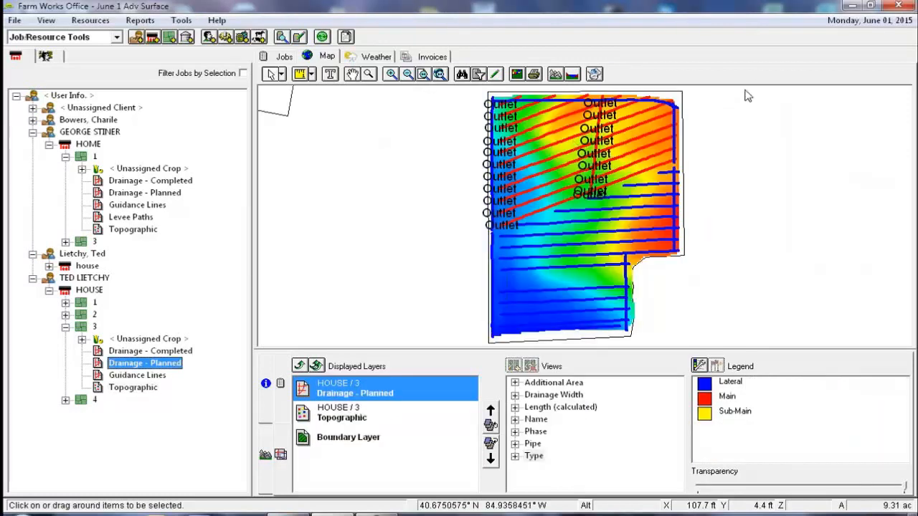
{"action": "key", "text": "Up"}
{"action": "left_click", "coordinate": [724, 127]}
{"action": "key", "text": "Up"}
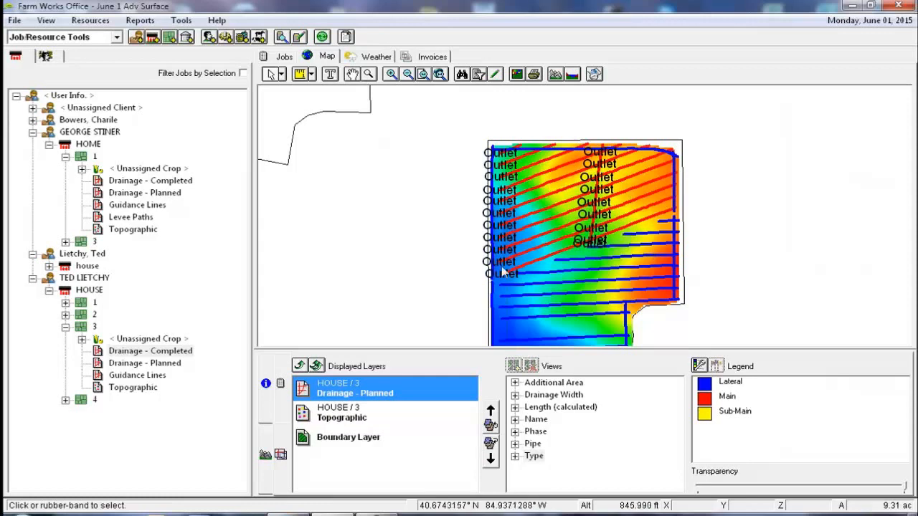
{"action": "scroll", "coordinate": [527, 185], "scroll_direction": "up", "scroll_amount": 3}
{"action": "scroll", "coordinate": [530, 186], "scroll_direction": "down", "scroll_amount": 3}
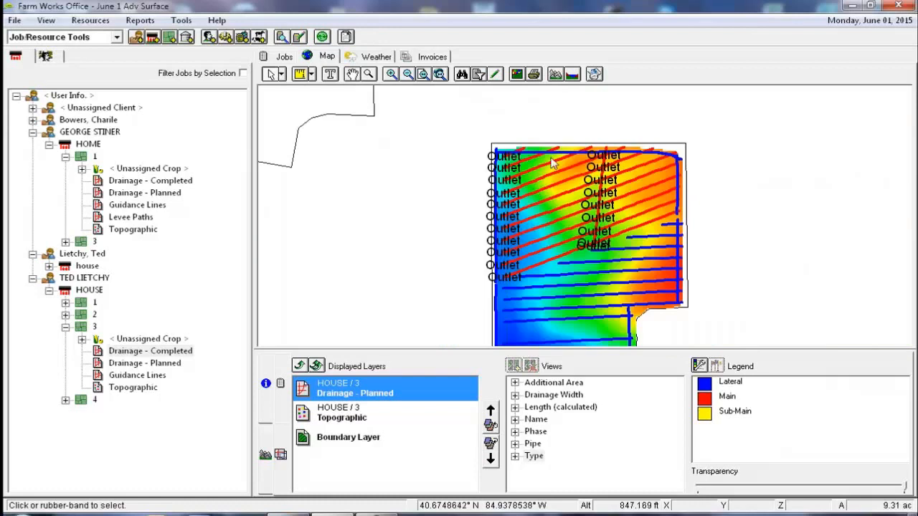
- Select the Main-type diagonal lines in field 3's northern part, taking the blue east-west and border laterals out of the selection
{"action": "left_click_drag", "start_coordinate": [478, 122], "coordinate": [686, 292]}
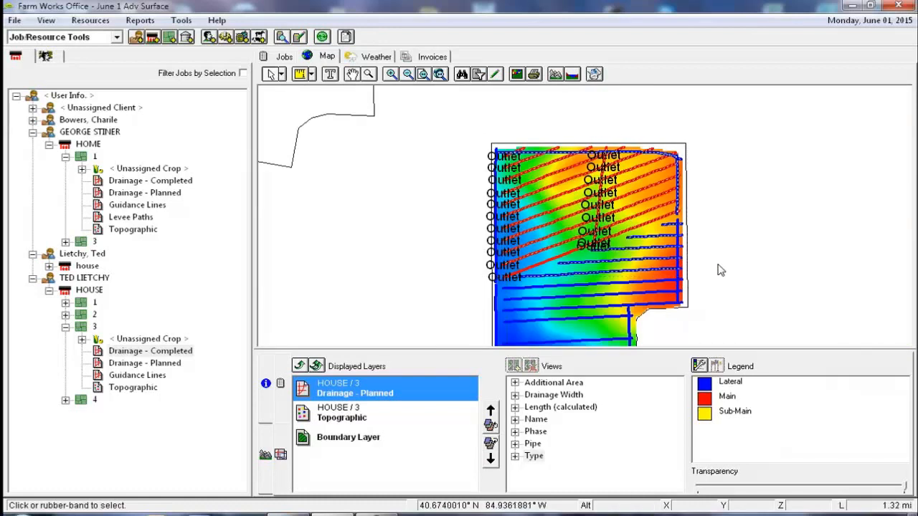
{"action": "left_click", "coordinate": [670, 225], "text": "ctrl"}
{"action": "left_click", "coordinate": [663, 236], "text": "ctrl"}
{"action": "left_click", "coordinate": [652, 248], "text": "ctrl"}
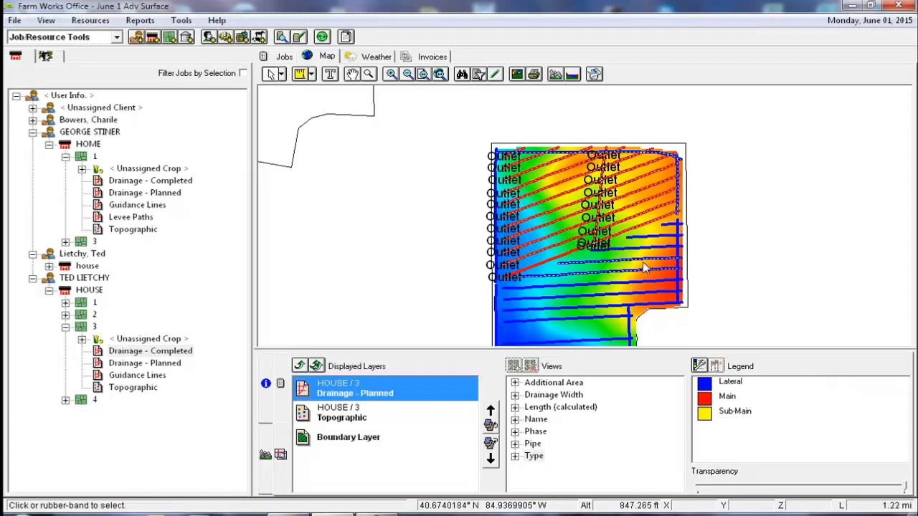
{"action": "left_click", "coordinate": [644, 260], "text": "ctrl"}
{"action": "left_click", "coordinate": [637, 270], "text": "ctrl"}
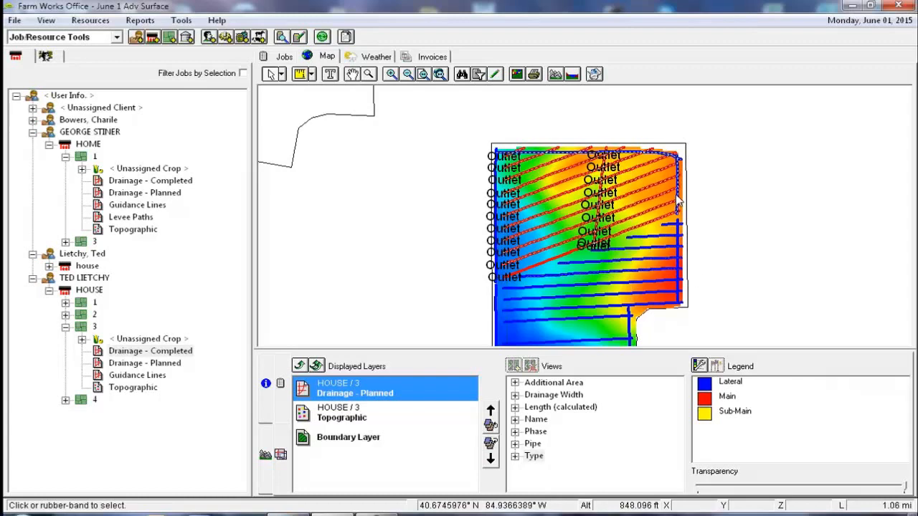
{"action": "left_click", "coordinate": [563, 159], "text": "ctrl"}
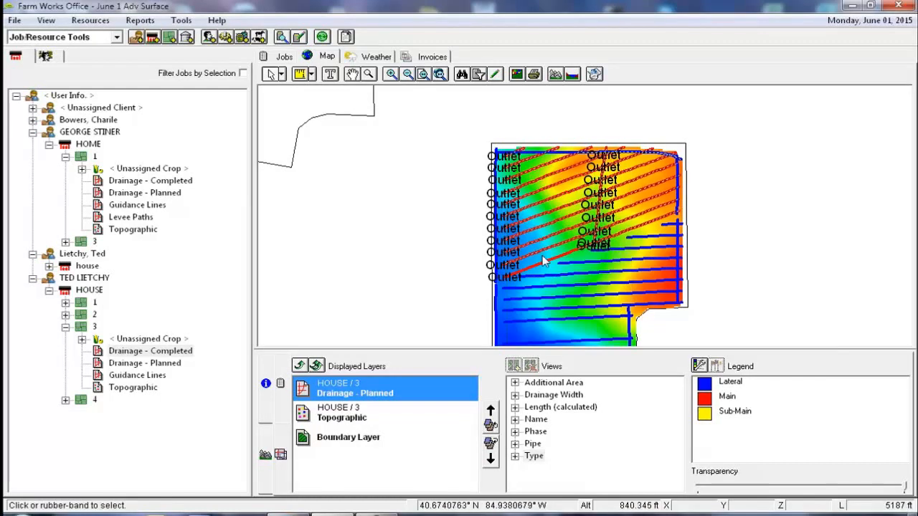
{"action": "left_click", "coordinate": [601, 165], "text": "ctrl"}
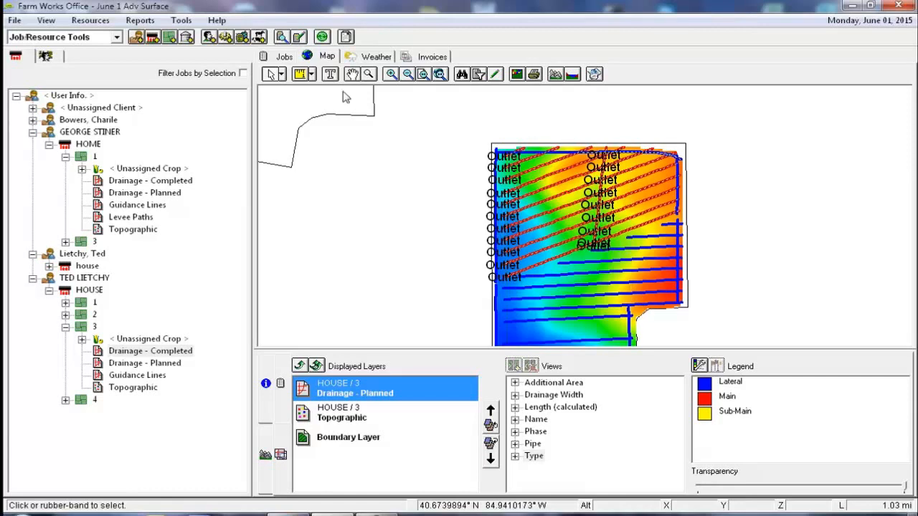
- Start editing the planned drainage layer and change the selected lines' type to Lateral
{"action": "left_click", "coordinate": [495, 75]}
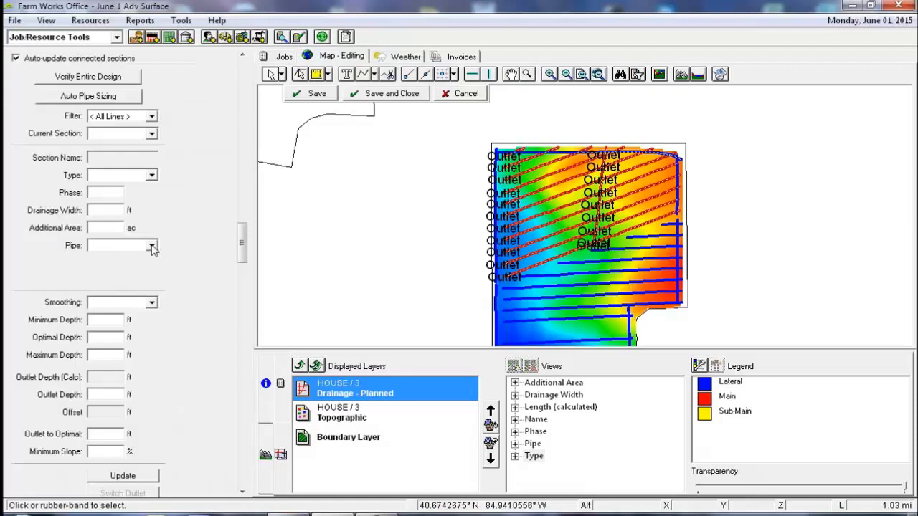
{"action": "left_click", "coordinate": [152, 247]}
{"action": "left_click", "coordinate": [152, 247]}
{"action": "left_click", "coordinate": [151, 175]}
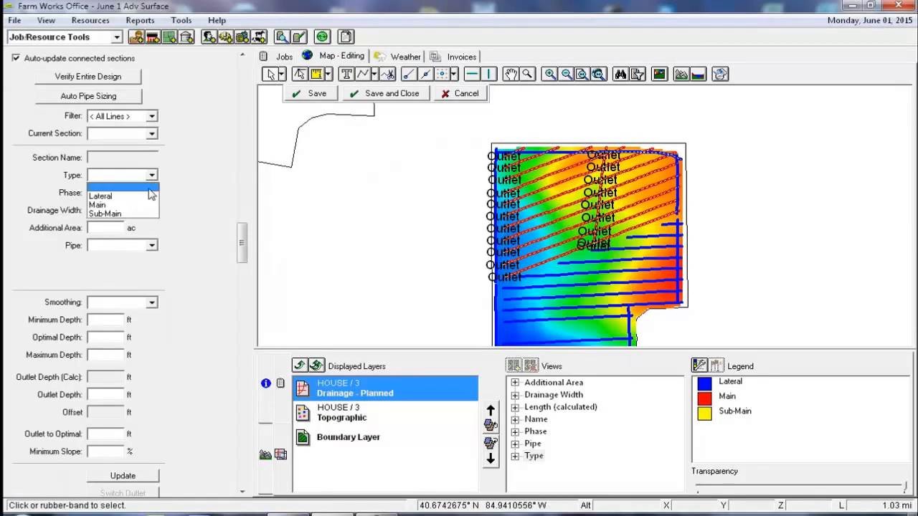
{"action": "left_click", "coordinate": [143, 200]}
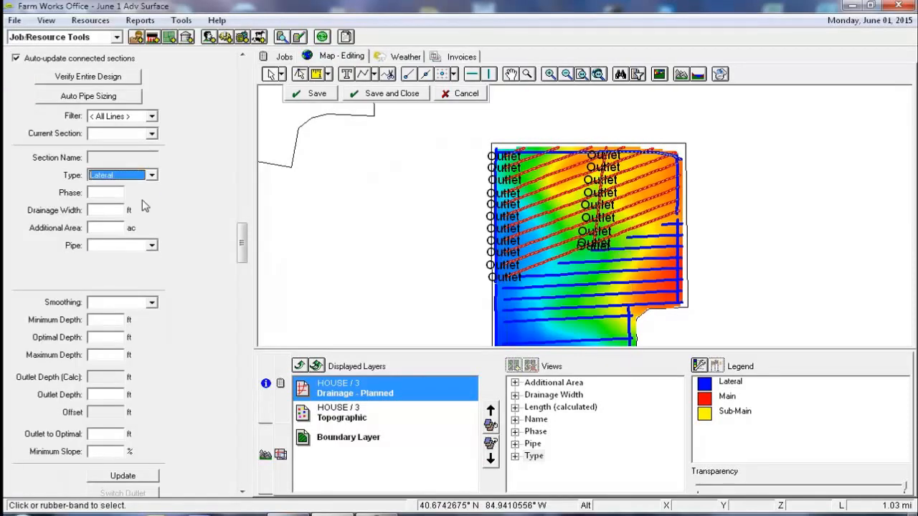
{"action": "left_click", "coordinate": [424, 276]}
{"action": "left_click", "coordinate": [488, 303]}
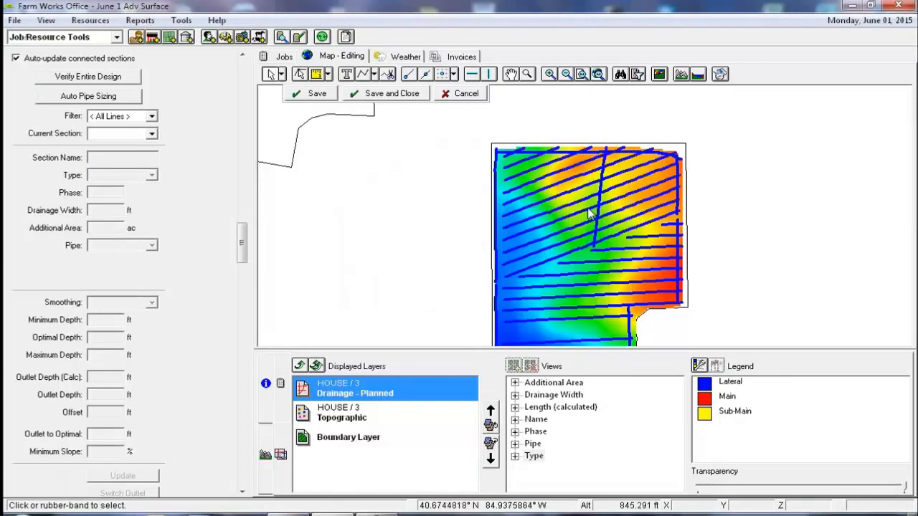
- Select the north sub section crossing the diagonal laterals in field 3's northern part
{"action": "left_click", "coordinate": [601, 217]}
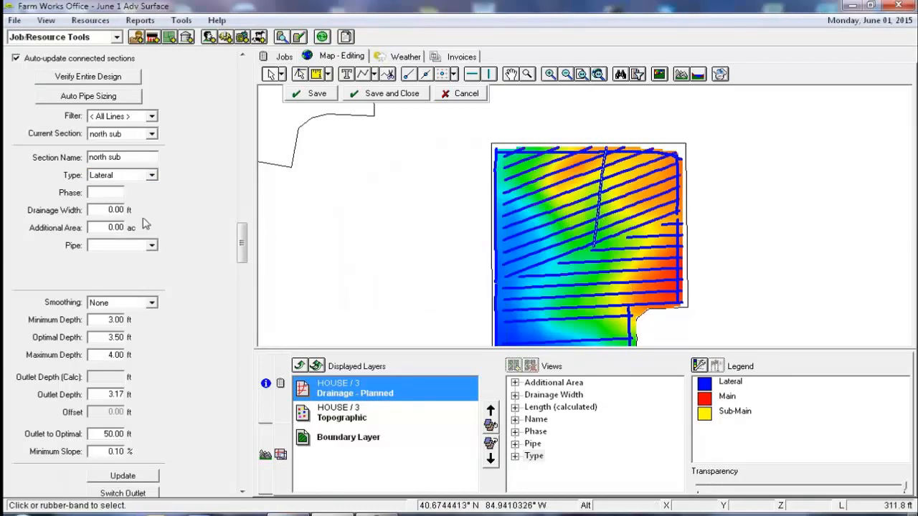
- Set the north sub section's type to Sub-Main and save the change to the section
{"action": "left_click", "coordinate": [153, 176]}
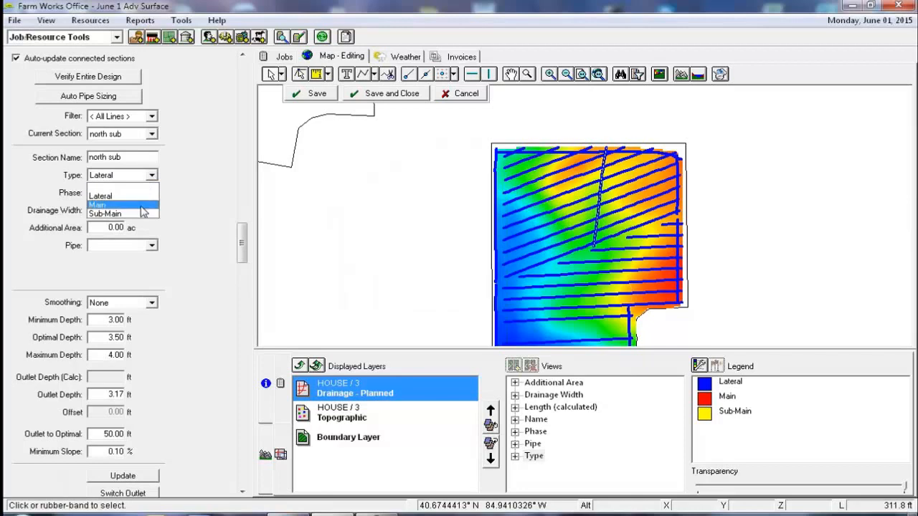
{"action": "left_click", "coordinate": [105, 208]}
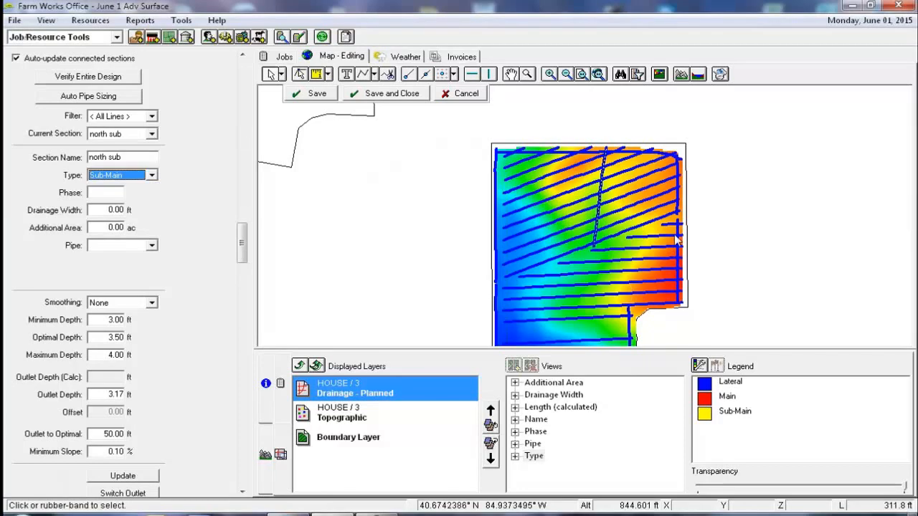
{"action": "left_click", "coordinate": [594, 158]}
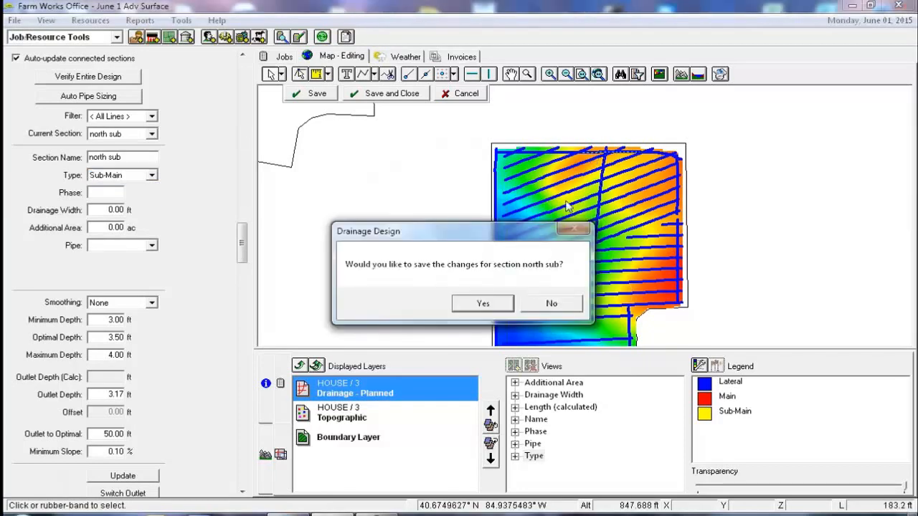
{"action": "left_click", "coordinate": [486, 304]}
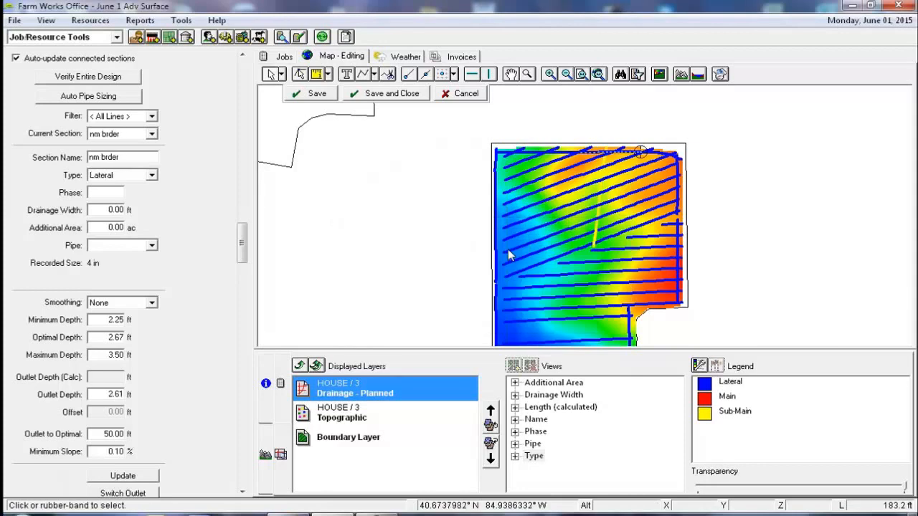
- Try to extend all the lines in the northern part of the field together to the north border section
{"action": "left_click", "coordinate": [556, 155]}
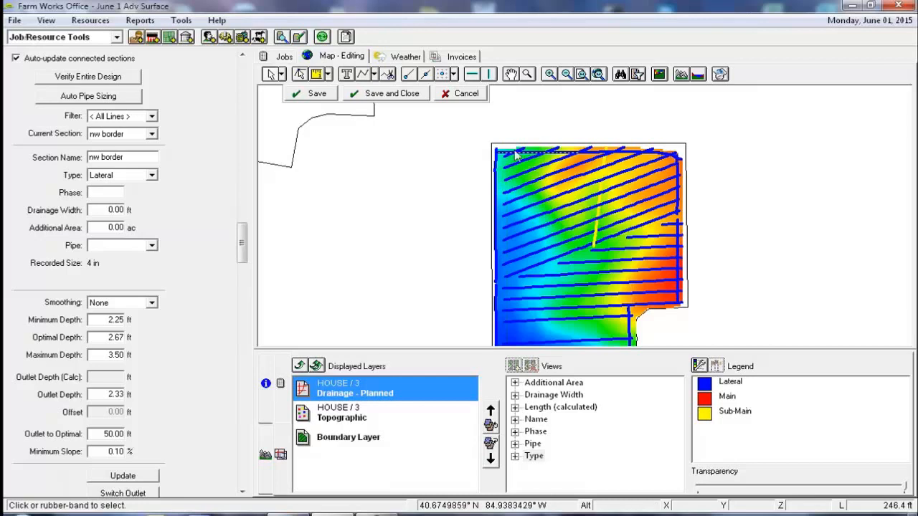
{"action": "left_click_drag", "start_coordinate": [476, 134], "coordinate": [699, 228]}
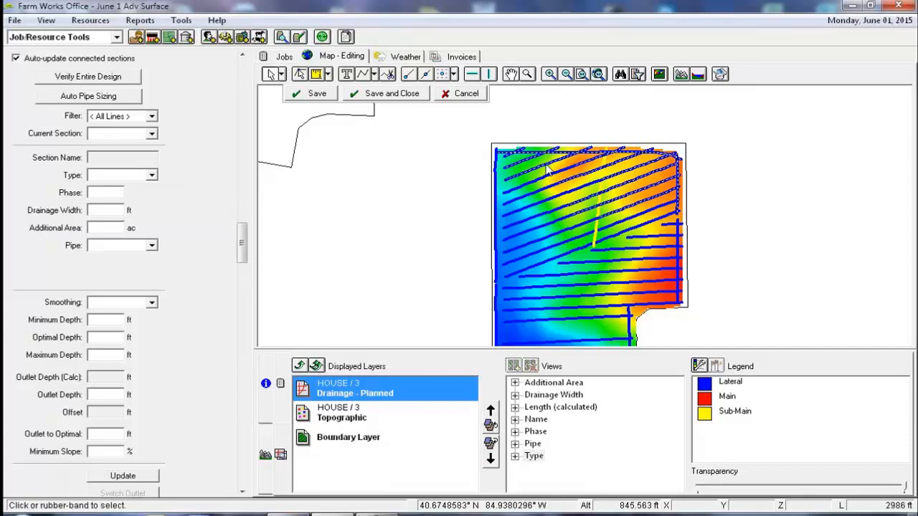
{"action": "right_click", "coordinate": [650, 203]}
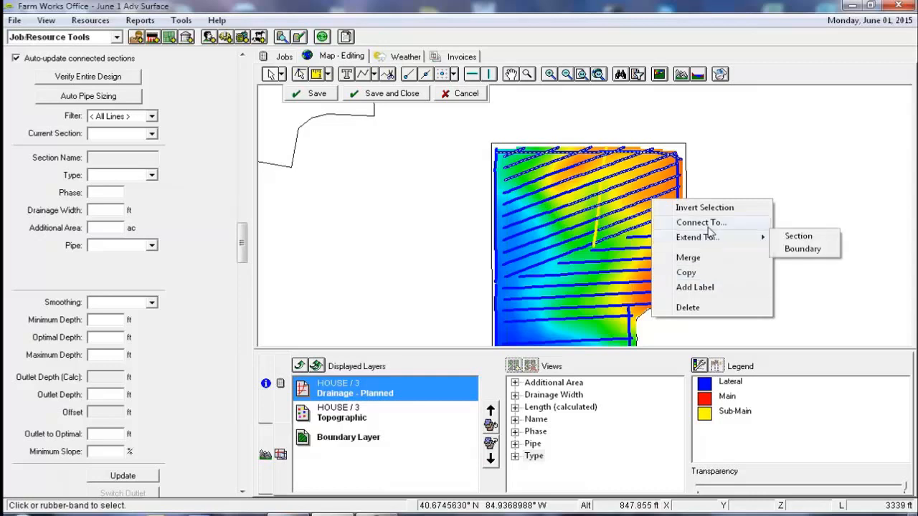
{"action": "mouse_move", "coordinate": [717, 240]}
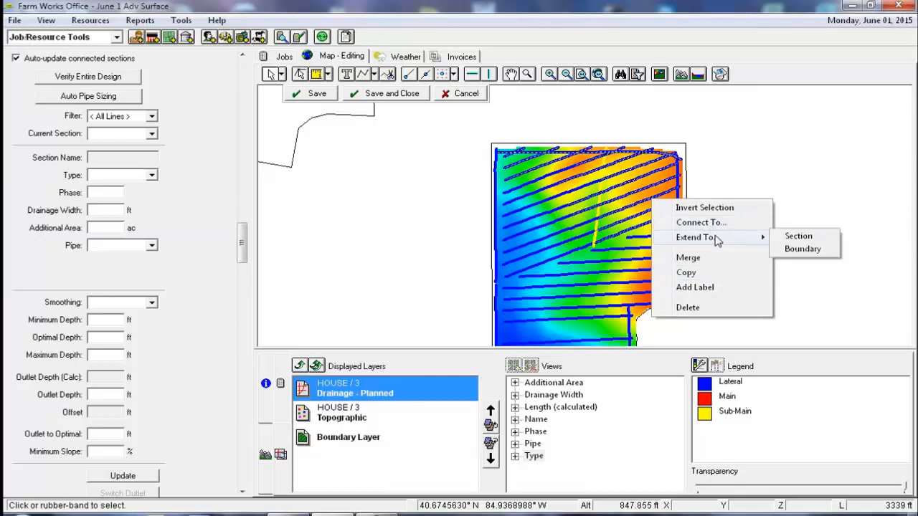
{"action": "left_click", "coordinate": [796, 240]}
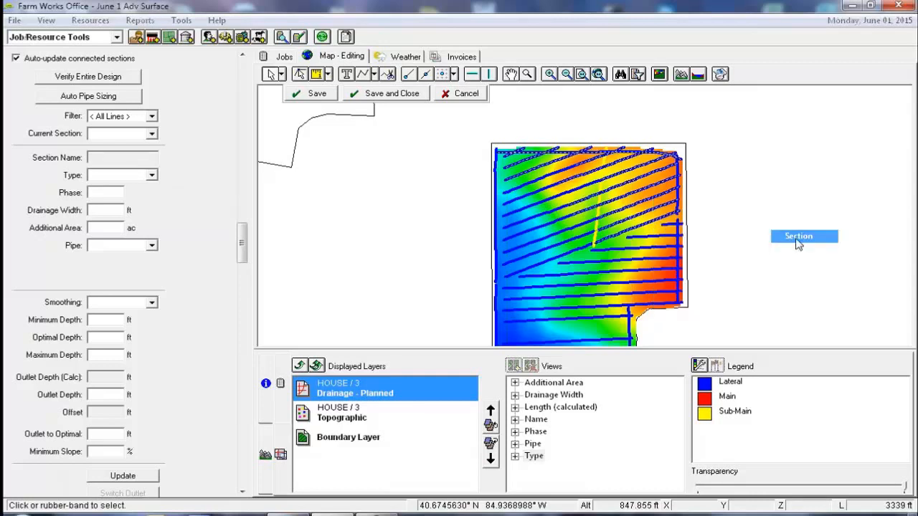
{"action": "left_click", "coordinate": [561, 309]}
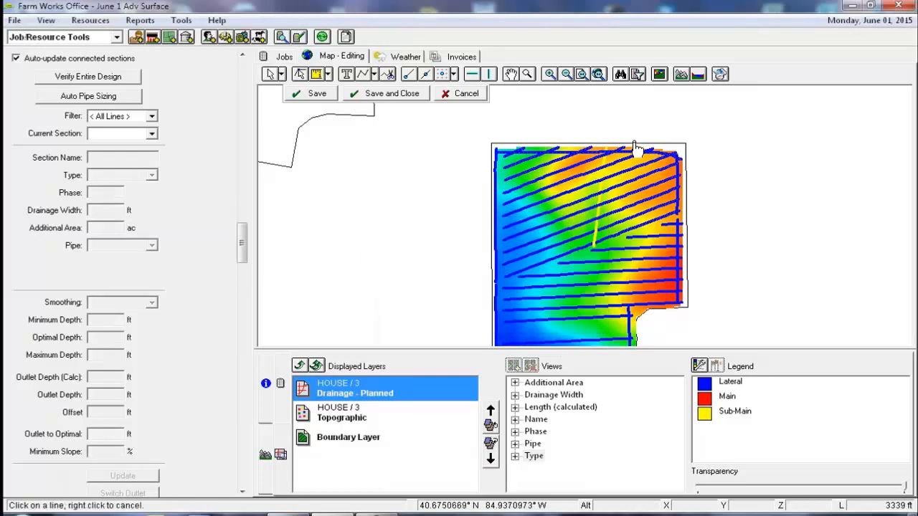
{"action": "left_click", "coordinate": [631, 159]}
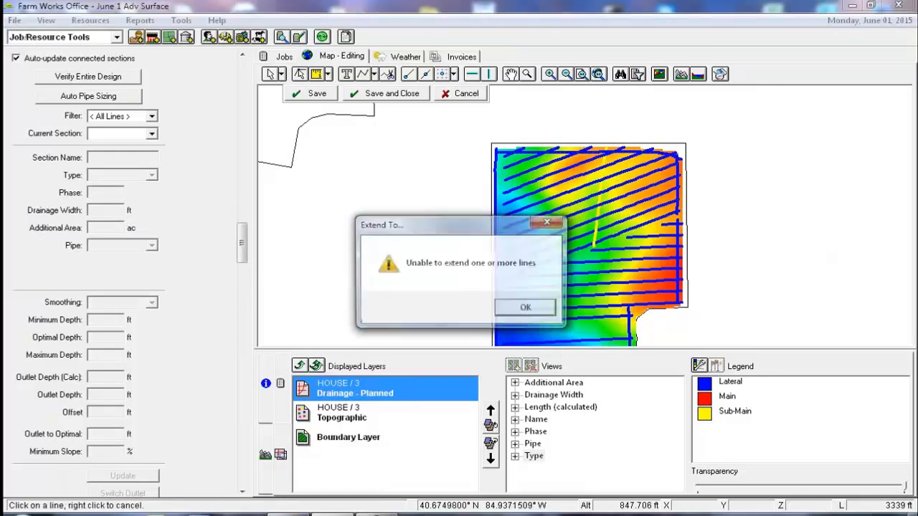
{"action": "left_click", "coordinate": [527, 307]}
- Extend lateral 10w to the border section along the field's north edge so it ends on that line
{"action": "left_click", "coordinate": [536, 159]}
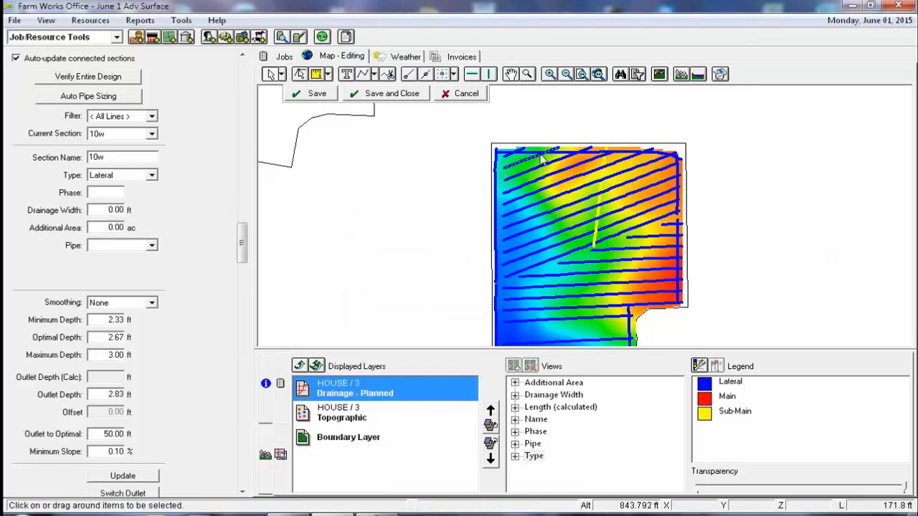
{"action": "right_click", "coordinate": [541, 154]}
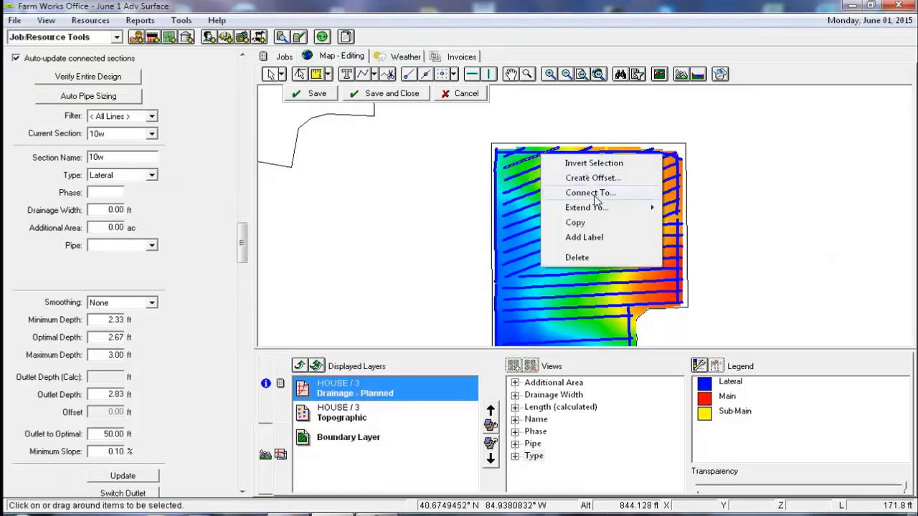
{"action": "mouse_move", "coordinate": [596, 215]}
{"action": "left_click", "coordinate": [685, 208]}
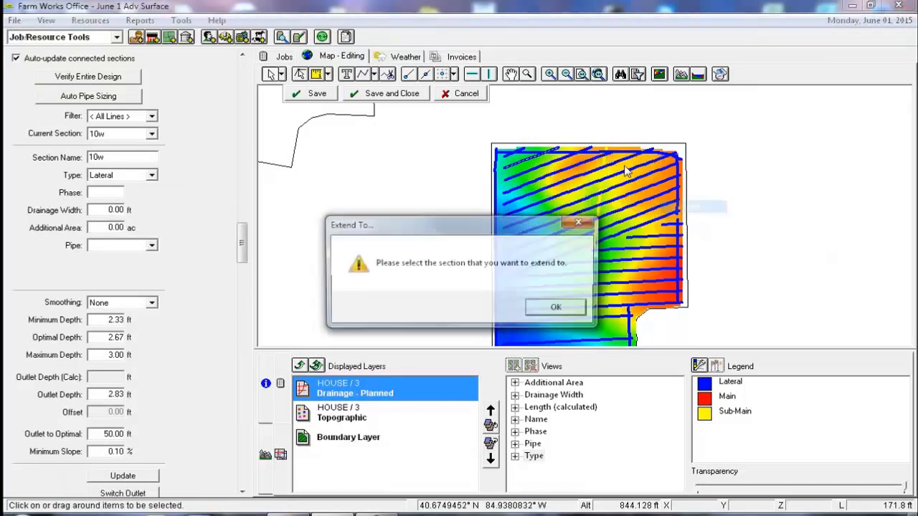
{"action": "left_click", "coordinate": [556, 306]}
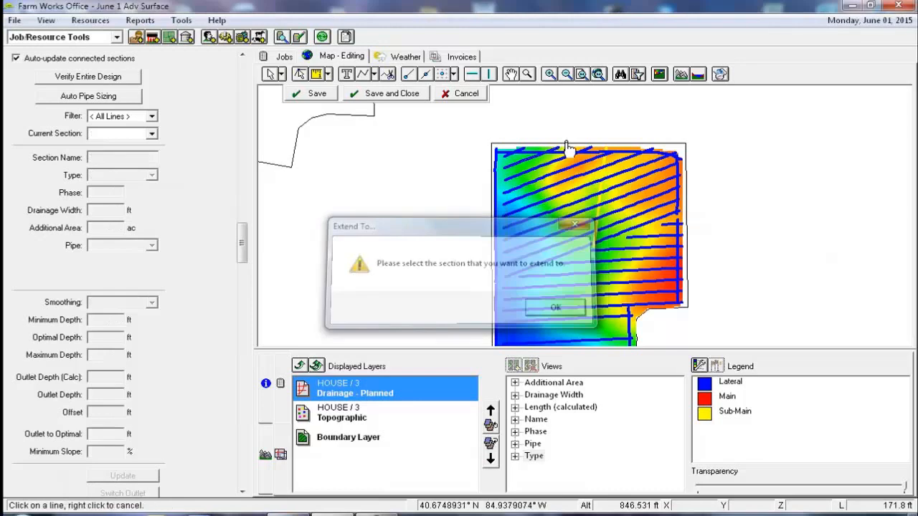
{"action": "left_click", "coordinate": [567, 156]}
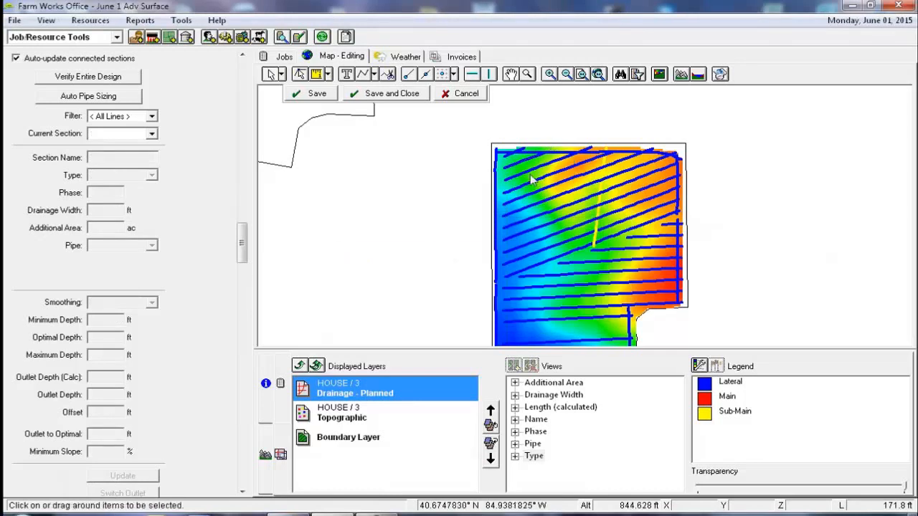
- Extend the short lateral 11w in the northwest corner to the north border section
{"action": "left_click", "coordinate": [511, 161]}
{"action": "right_click", "coordinate": [511, 162]}
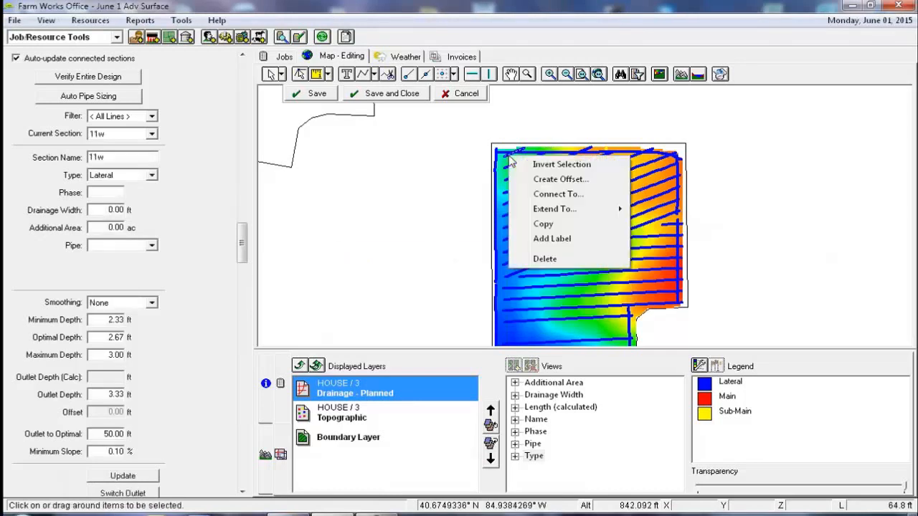
{"action": "mouse_move", "coordinate": [563, 208]}
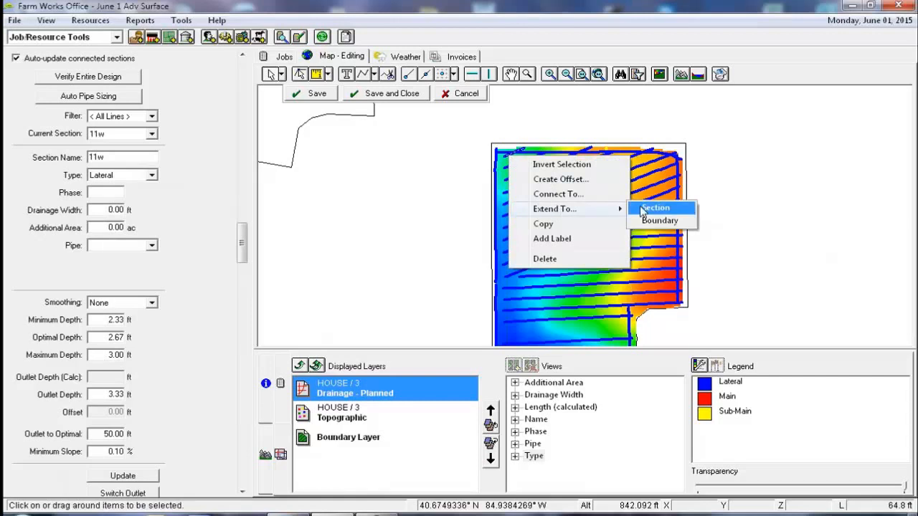
{"action": "left_click", "coordinate": [643, 208]}
{"action": "left_click", "coordinate": [559, 309]}
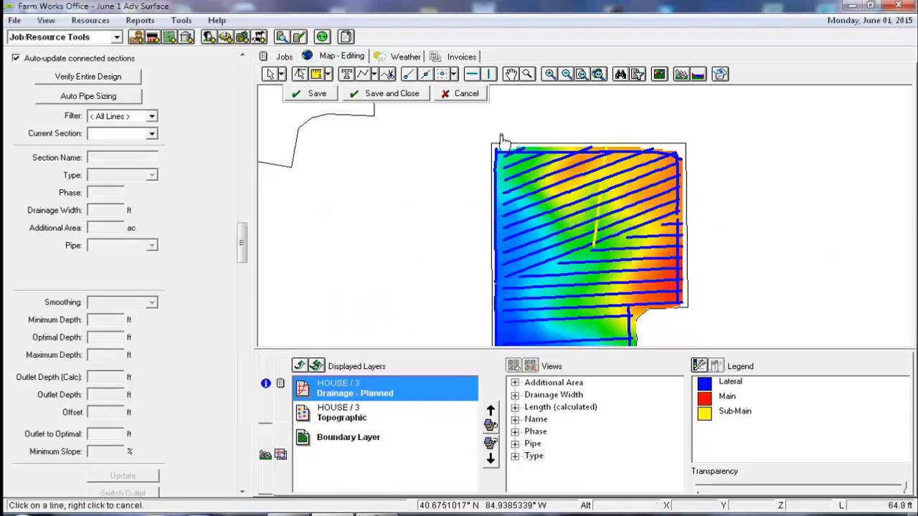
{"action": "left_click", "coordinate": [524, 160]}
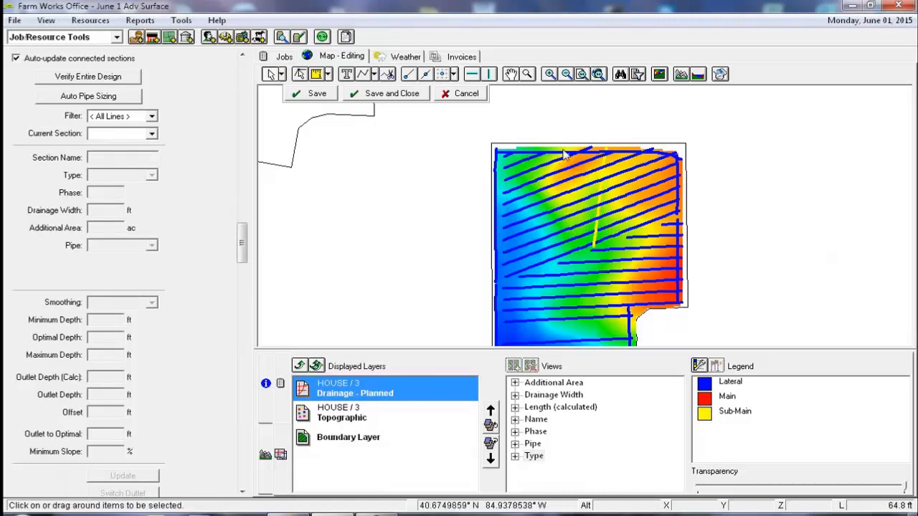
- Try to extend lateral 9w to the north border line, picking the border east of where they cross
{"action": "scroll", "coordinate": [582, 157], "scroll_direction": "up", "scroll_amount": 1}
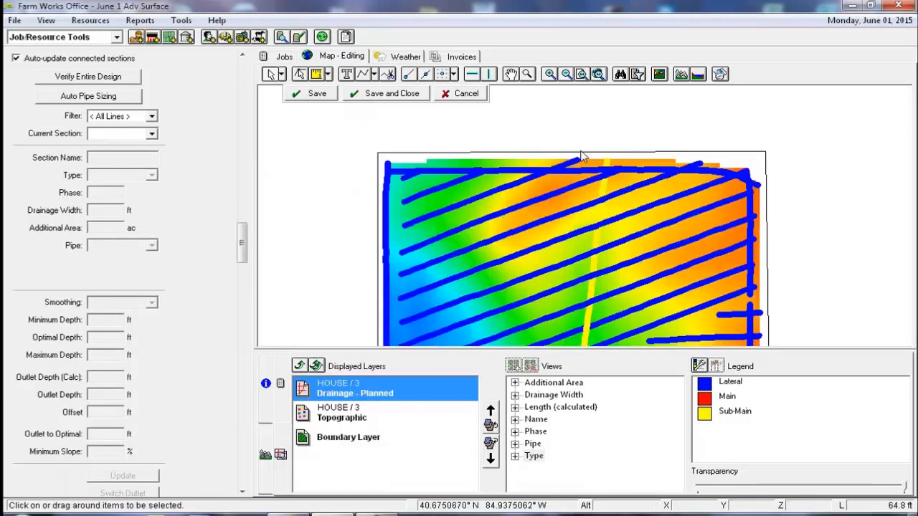
{"action": "scroll", "coordinate": [553, 172], "scroll_direction": "up", "scroll_amount": 1}
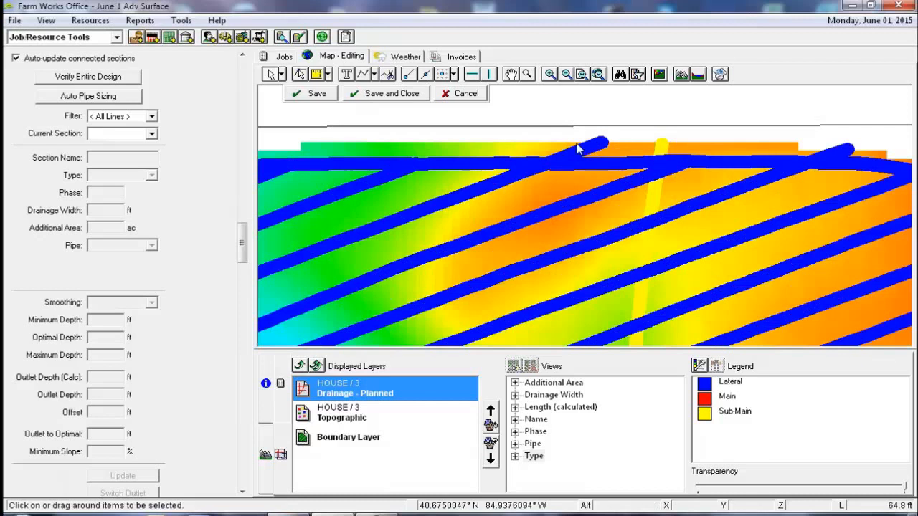
{"action": "left_click", "coordinate": [492, 191]}
{"action": "right_click", "coordinate": [488, 190]}
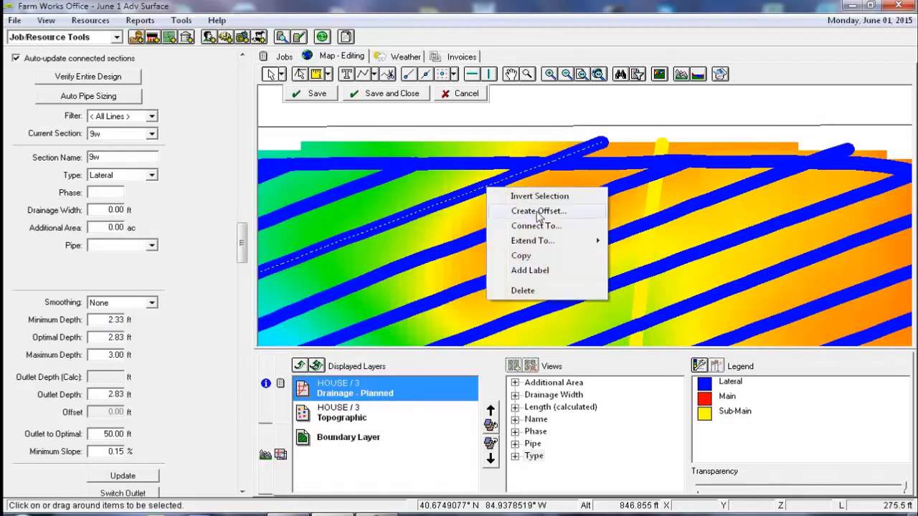
{"action": "mouse_move", "coordinate": [552, 242]}
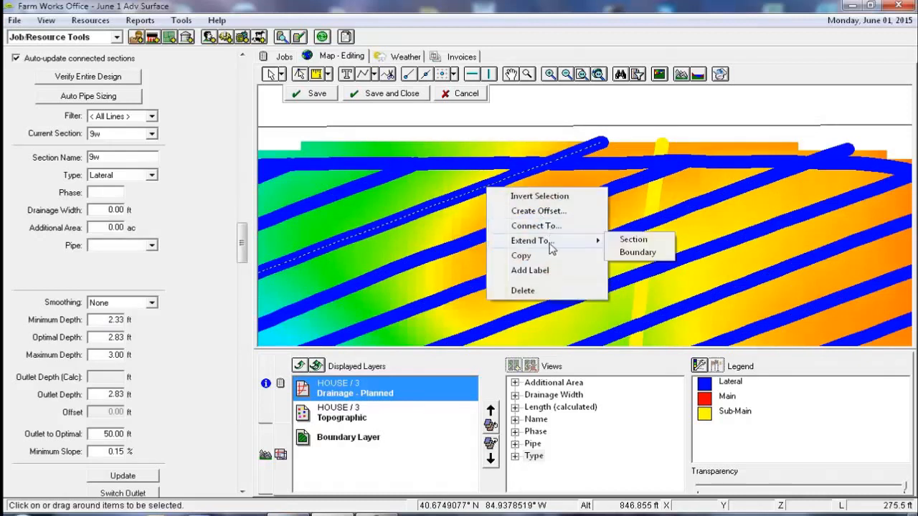
{"action": "left_click", "coordinate": [648, 241]}
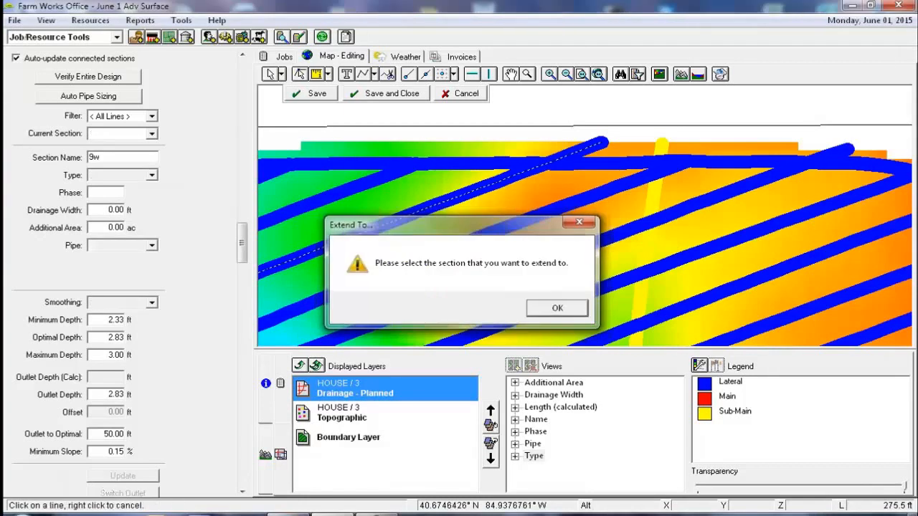
{"action": "key", "text": "Return"}
{"action": "left_click", "coordinate": [592, 175]}
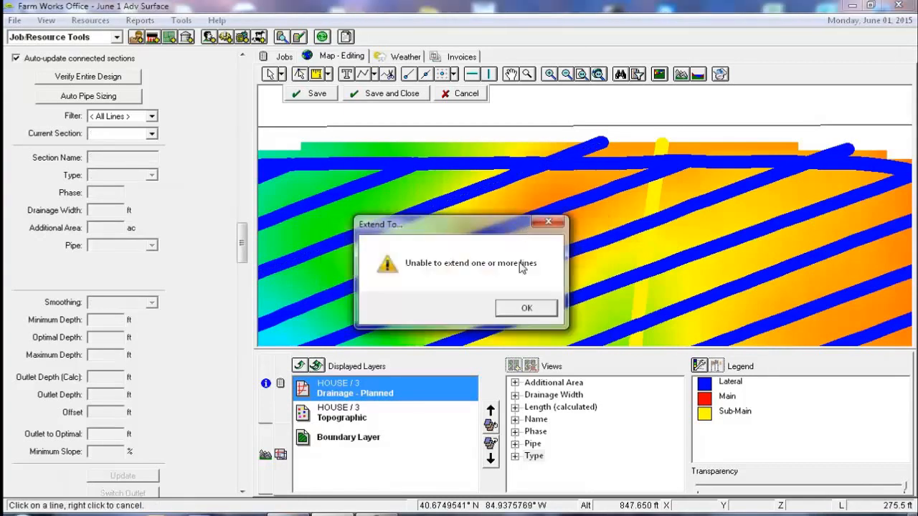
{"action": "left_click", "coordinate": [522, 313]}
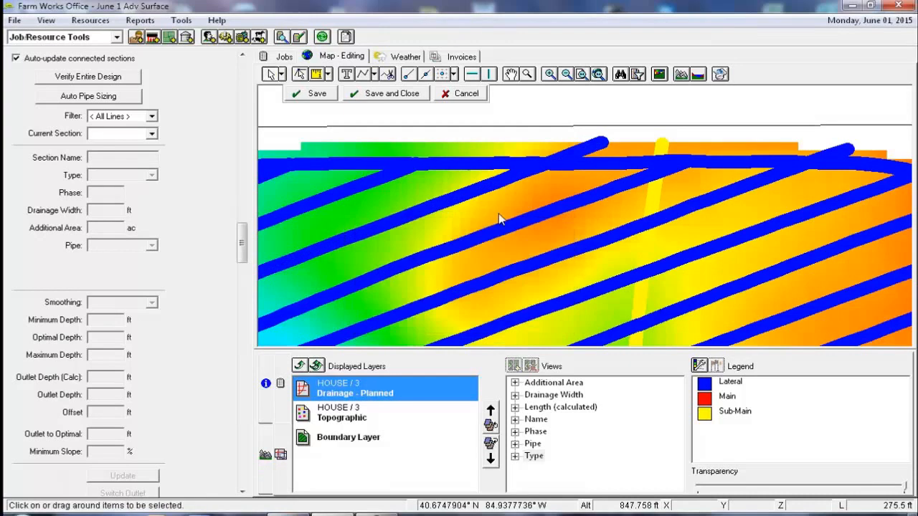
- Extend lateral 9w to the north border section, picking the border line west of where they cross
{"action": "left_click", "coordinate": [499, 184]}
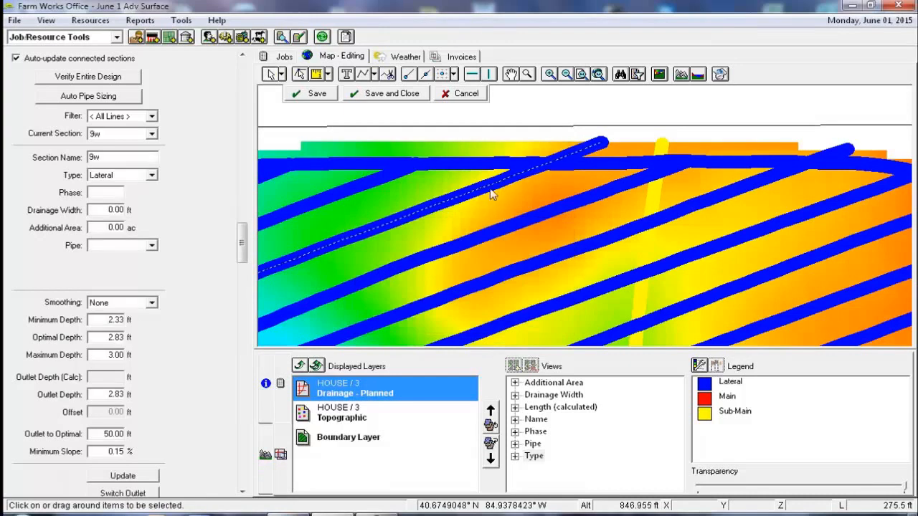
{"action": "right_click", "coordinate": [489, 189]}
{"action": "left_click", "coordinate": [501, 170]}
{"action": "left_click", "coordinate": [490, 190]}
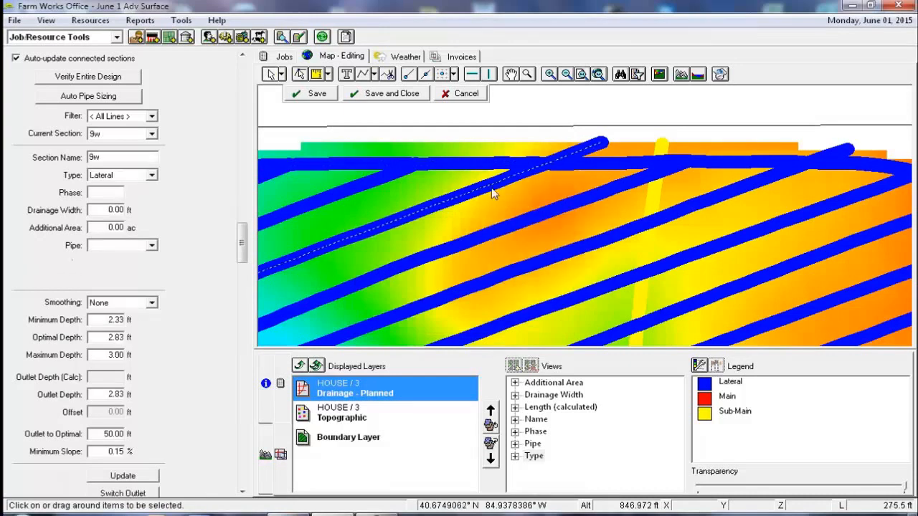
{"action": "right_click", "coordinate": [492, 189]}
{"action": "mouse_move", "coordinate": [546, 247]}
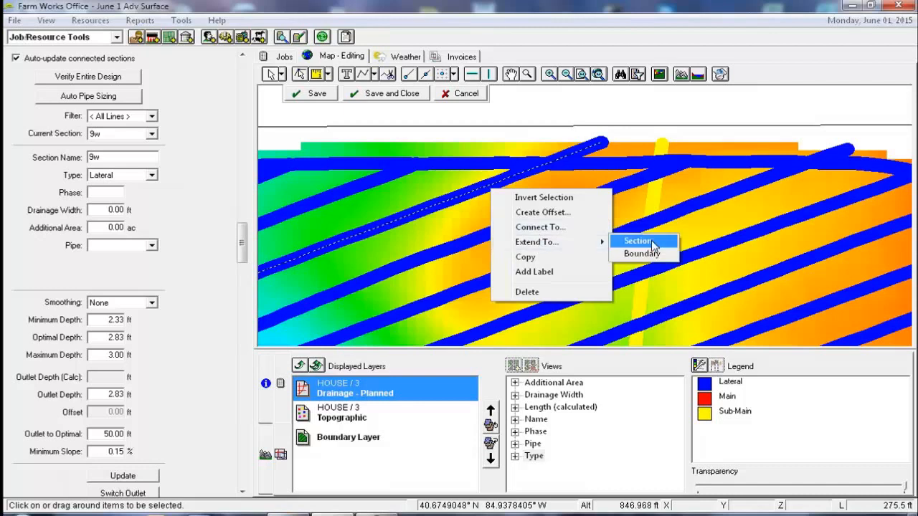
{"action": "left_click", "coordinate": [638, 241]}
{"action": "left_click", "coordinate": [555, 308]}
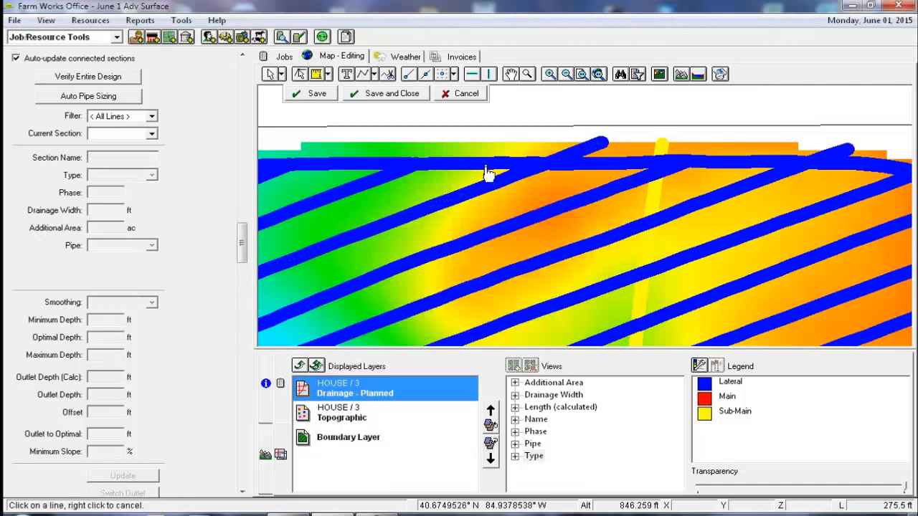
{"action": "left_click", "coordinate": [487, 167]}
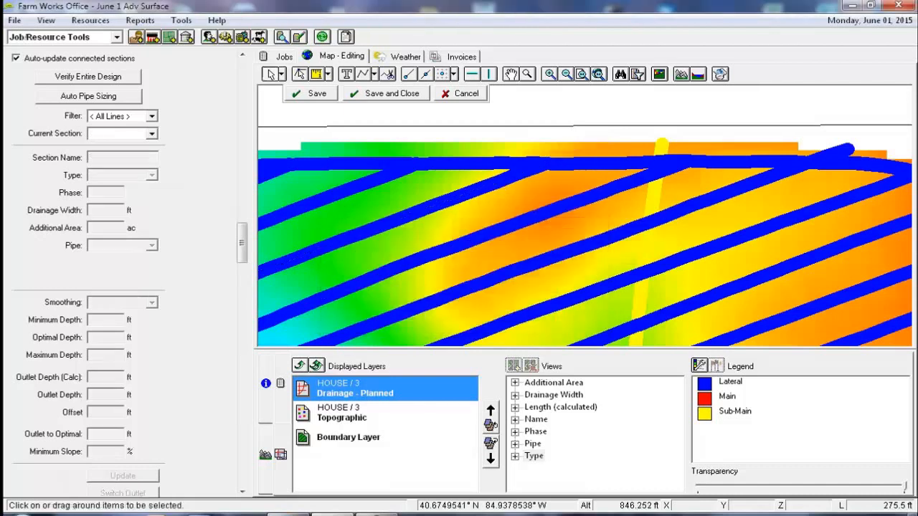
- Extend the north sub sub-main to the north border section so its upper end meets that line
{"action": "left_click", "coordinate": [653, 194]}
{"action": "right_click", "coordinate": [654, 195]}
{"action": "mouse_move", "coordinate": [712, 252]}
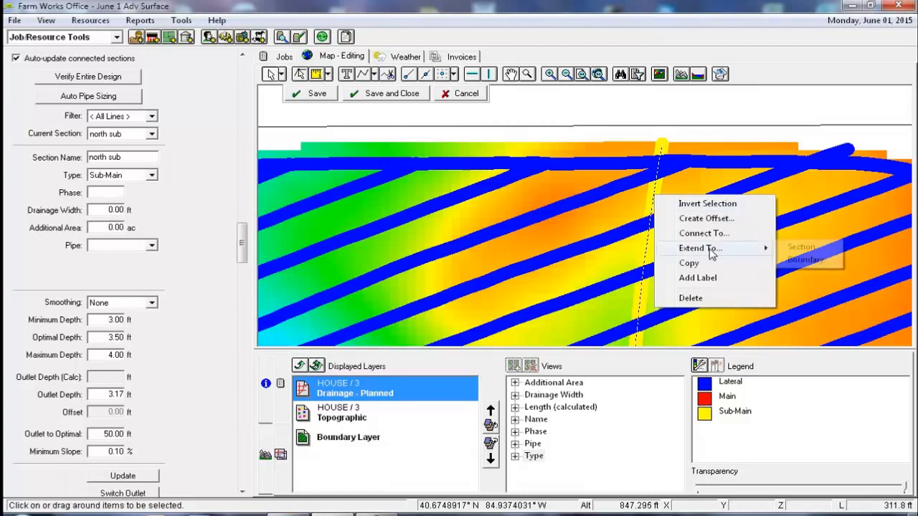
{"action": "left_click", "coordinate": [800, 247]}
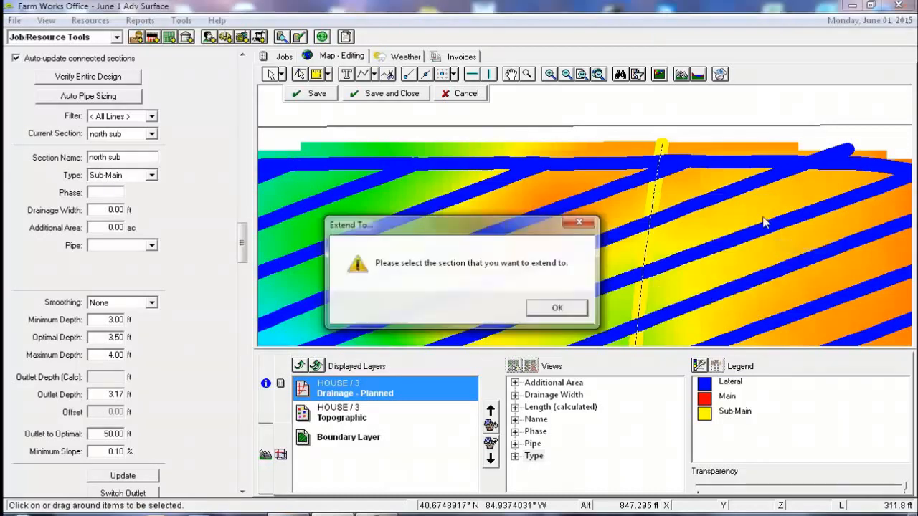
{"action": "left_click", "coordinate": [554, 308]}
{"action": "left_click", "coordinate": [626, 172]}
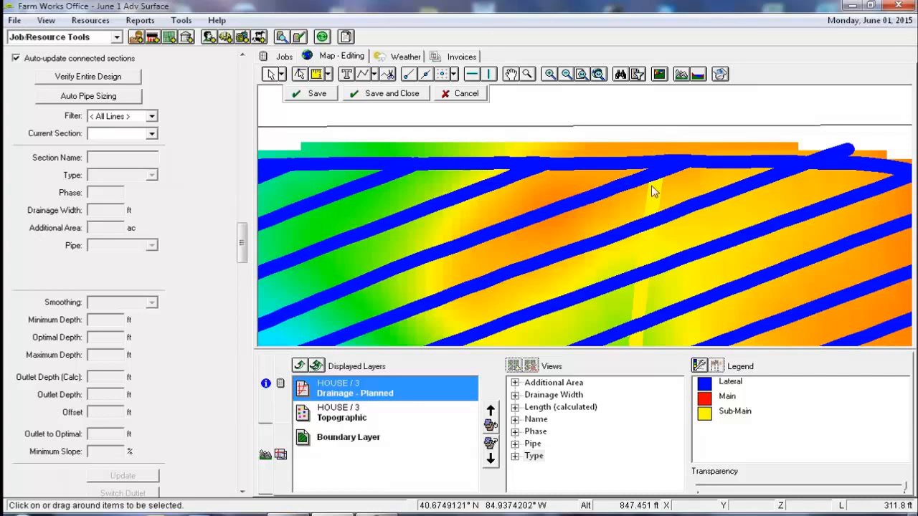
- Try to extend lateral 7e to the north border line, picking the border section west of where they cross
{"action": "left_click", "coordinate": [758, 192]}
{"action": "right_click", "coordinate": [757, 186]}
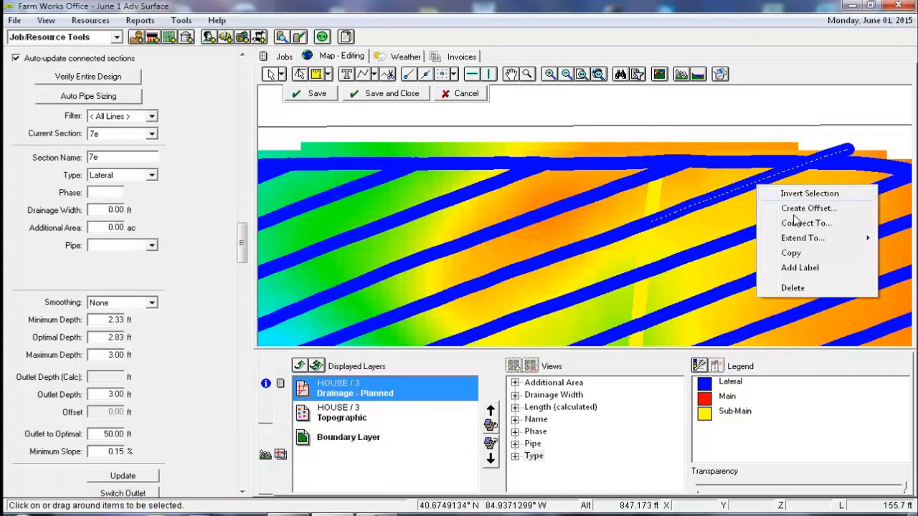
{"action": "mouse_move", "coordinate": [801, 237]}
{"action": "left_click", "coordinate": [728, 238]}
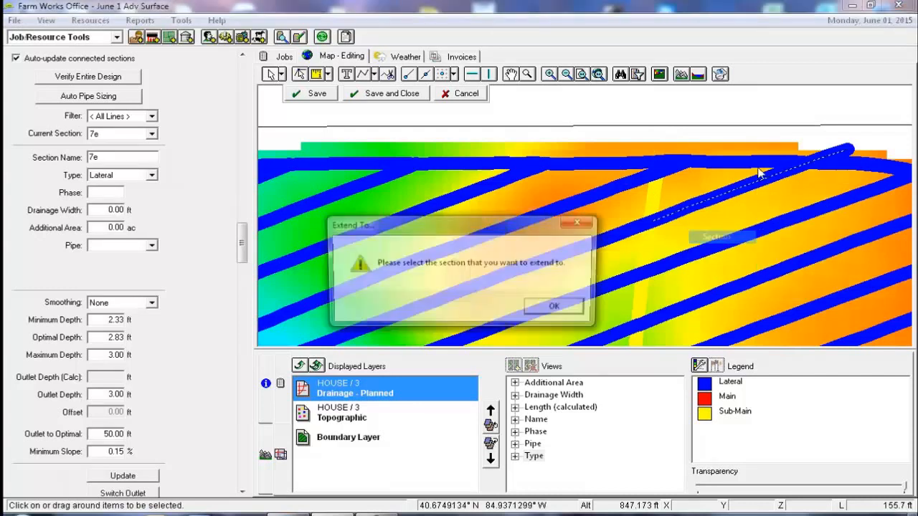
{"action": "left_click", "coordinate": [558, 308]}
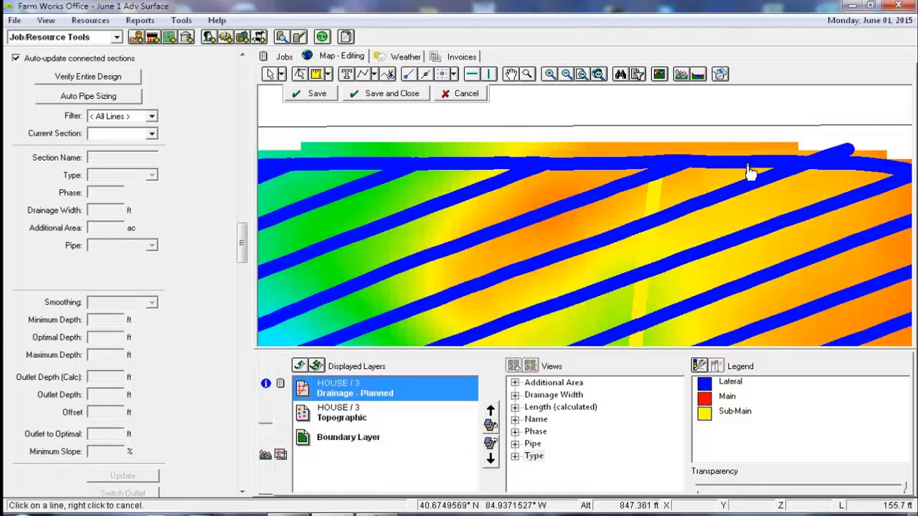
{"action": "left_click", "coordinate": [750, 172]}
{"action": "left_click", "coordinate": [527, 309]}
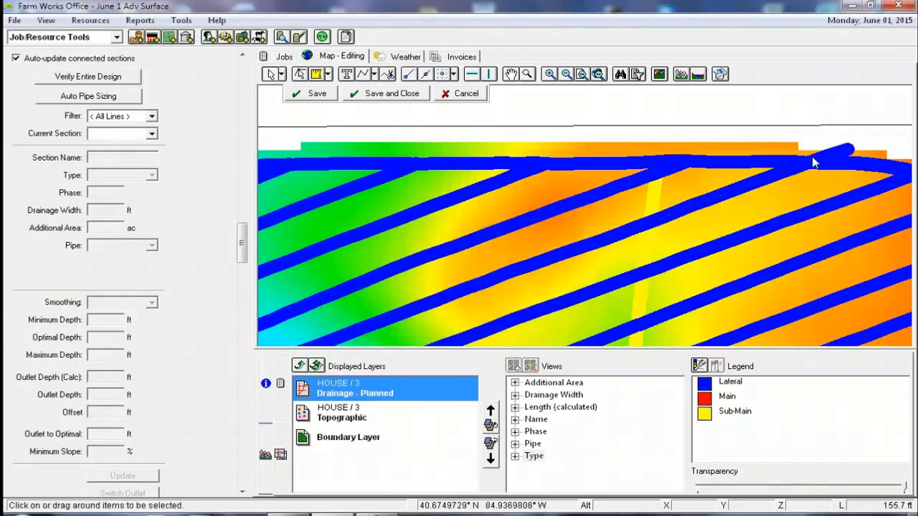
- Try to extend lateral 7e to the ne border section, picking the border east of where they cross
{"action": "left_click", "coordinate": [728, 199]}
{"action": "right_click", "coordinate": [727, 197]}
{"action": "mouse_move", "coordinate": [772, 252]}
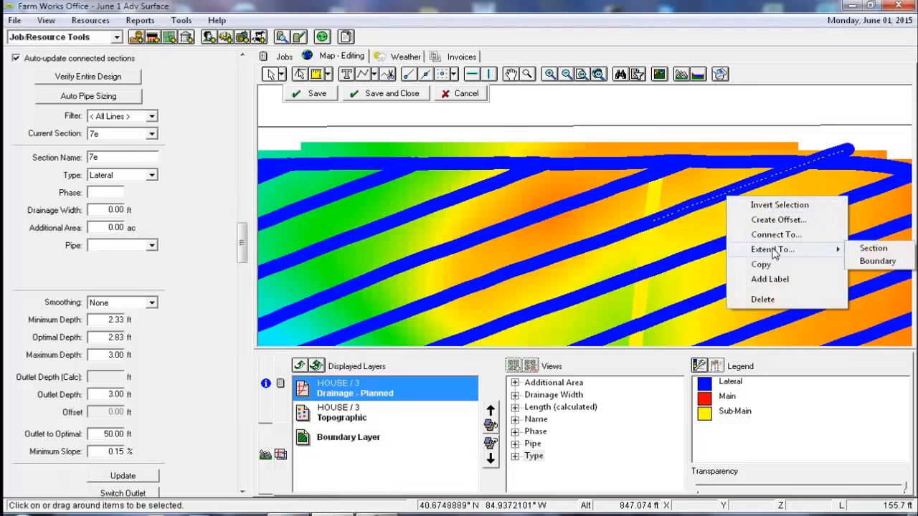
{"action": "left_click", "coordinate": [864, 249]}
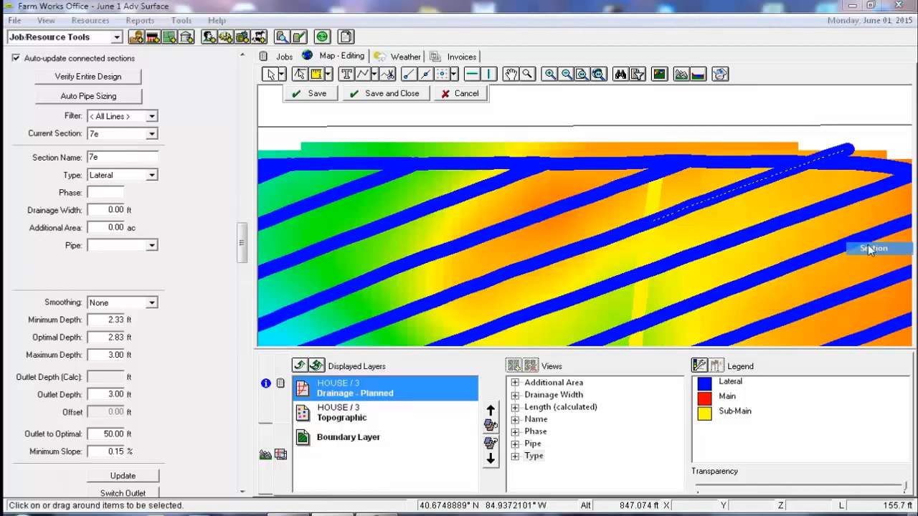
{"action": "left_click", "coordinate": [558, 308]}
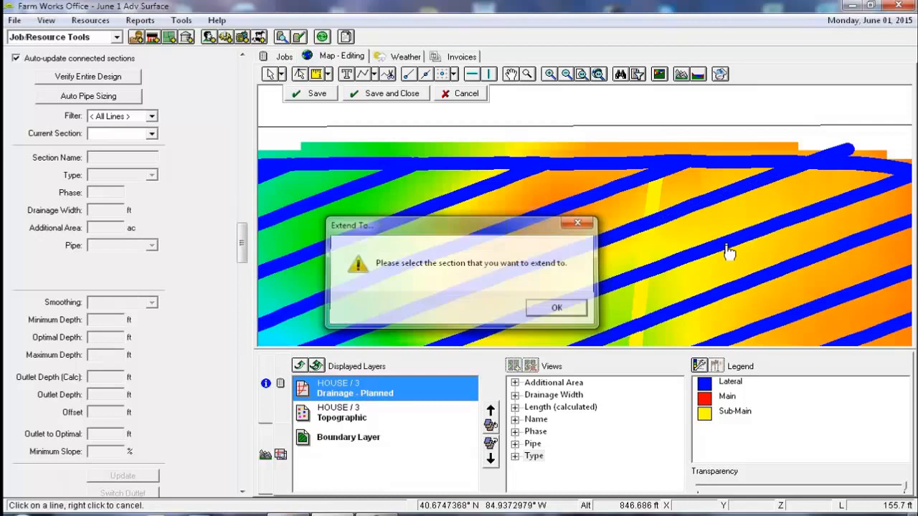
{"action": "left_click", "coordinate": [856, 169]}
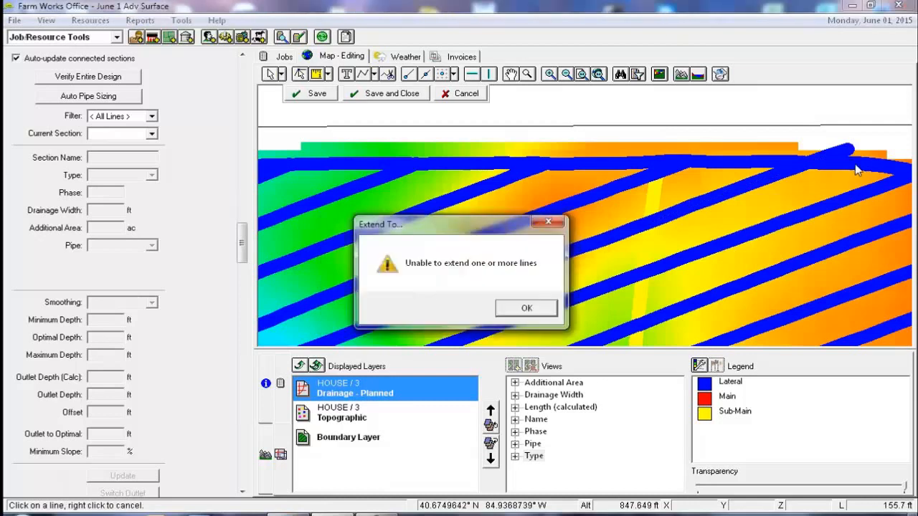
{"action": "left_click", "coordinate": [532, 307]}
- Split lateral 7e just south of the north border line and delete the northeast piece that crosses the border
{"action": "left_click", "coordinate": [797, 174]}
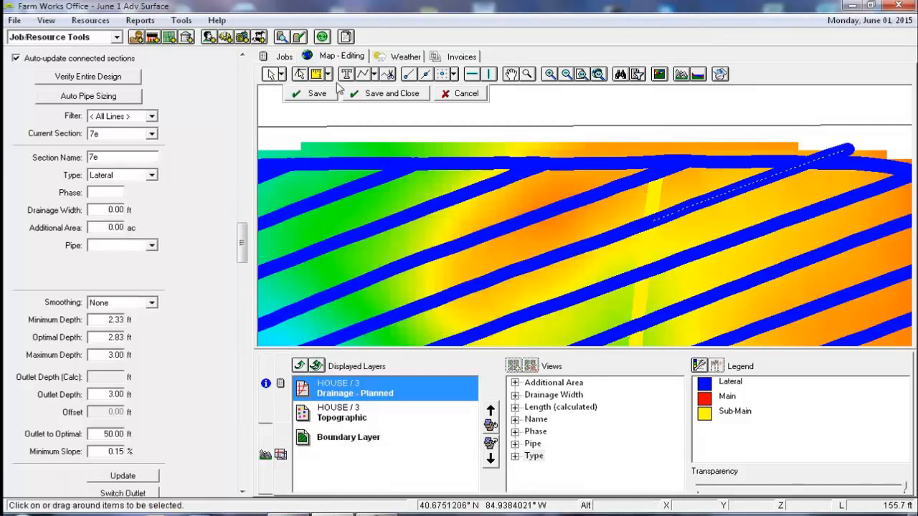
{"action": "left_click", "coordinate": [853, 170]}
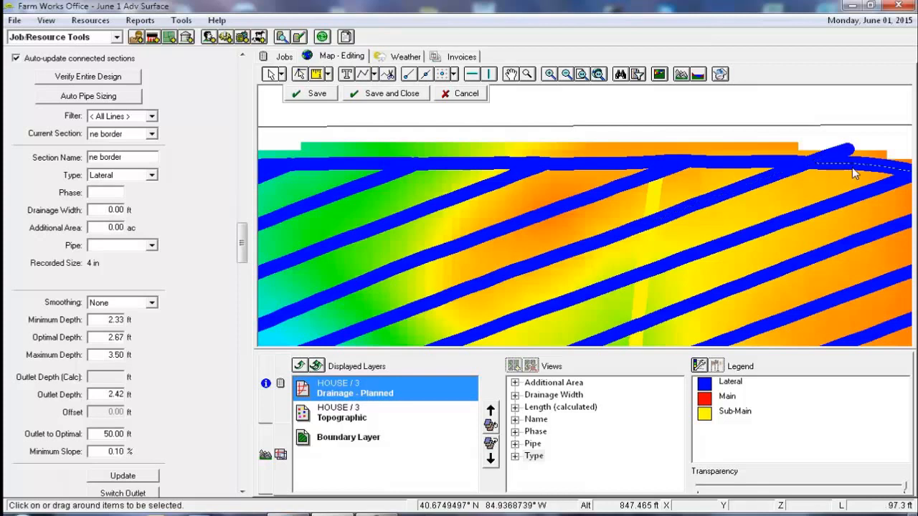
{"action": "left_click", "coordinate": [785, 163]}
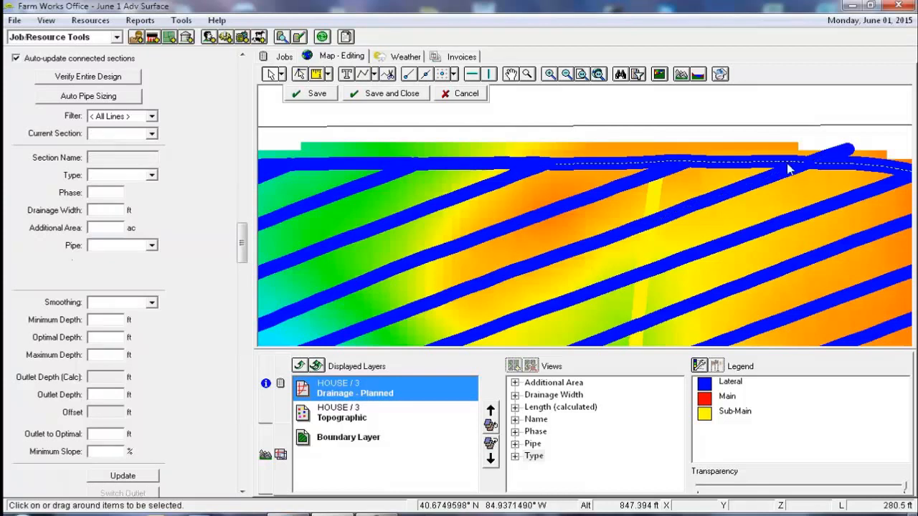
{"action": "left_click", "coordinate": [826, 164]}
{"action": "left_click", "coordinate": [814, 169]}
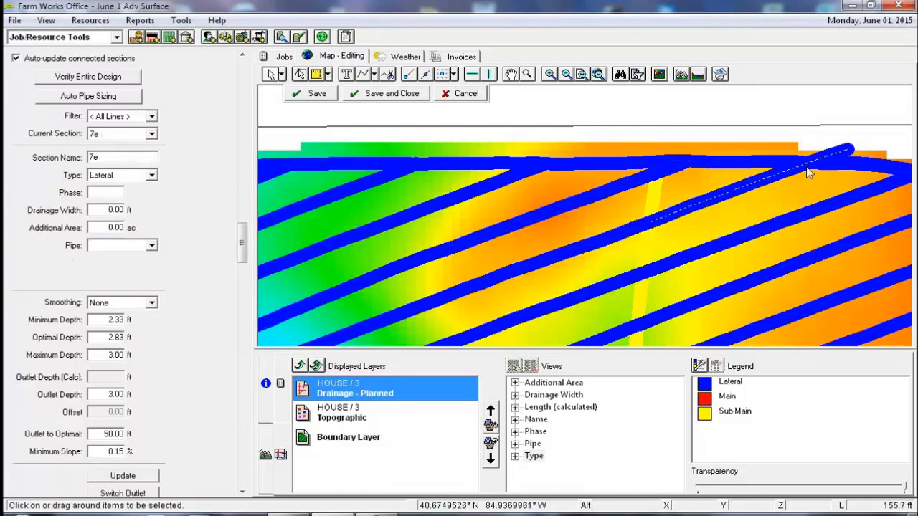
{"action": "left_click", "coordinate": [388, 75]}
{"action": "right_click", "coordinate": [773, 181]}
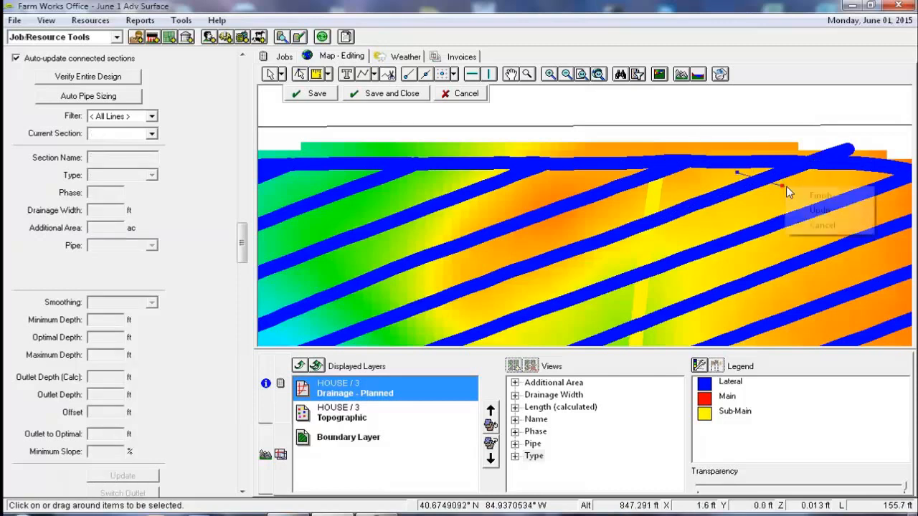
{"action": "left_click", "coordinate": [805, 192]}
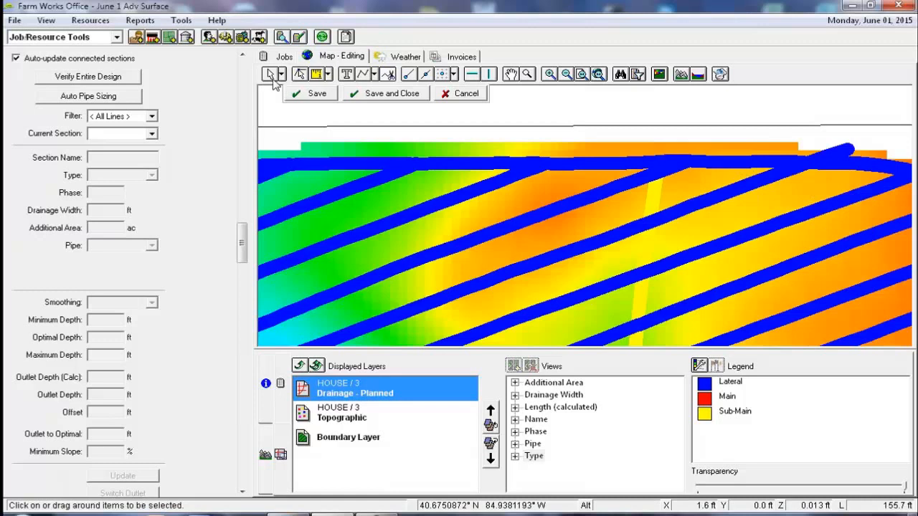
{"action": "left_click", "coordinate": [846, 154]}
{"action": "key", "text": "Delete"}
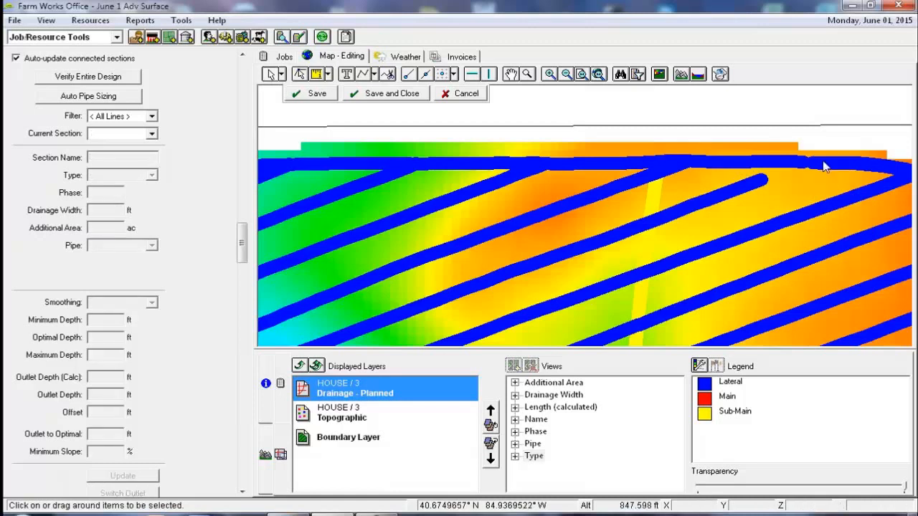
- Connect the west end of the ne border section to the adjoining nm brder section
{"action": "left_click", "coordinate": [820, 165]}
{"action": "scroll", "coordinate": [822, 169], "scroll_direction": "up", "scroll_amount": 3}
{"action": "left_click", "coordinate": [828, 162]}
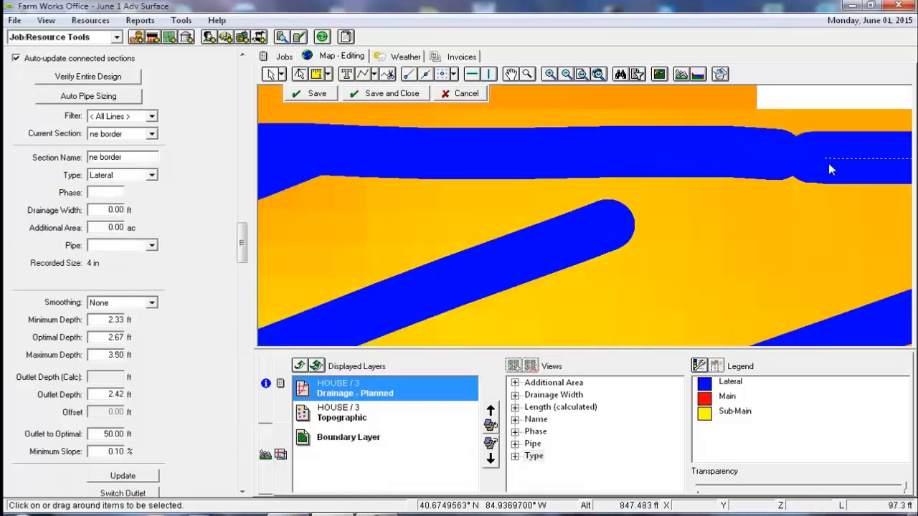
{"action": "right_click", "coordinate": [828, 163]}
{"action": "left_click", "coordinate": [846, 202]}
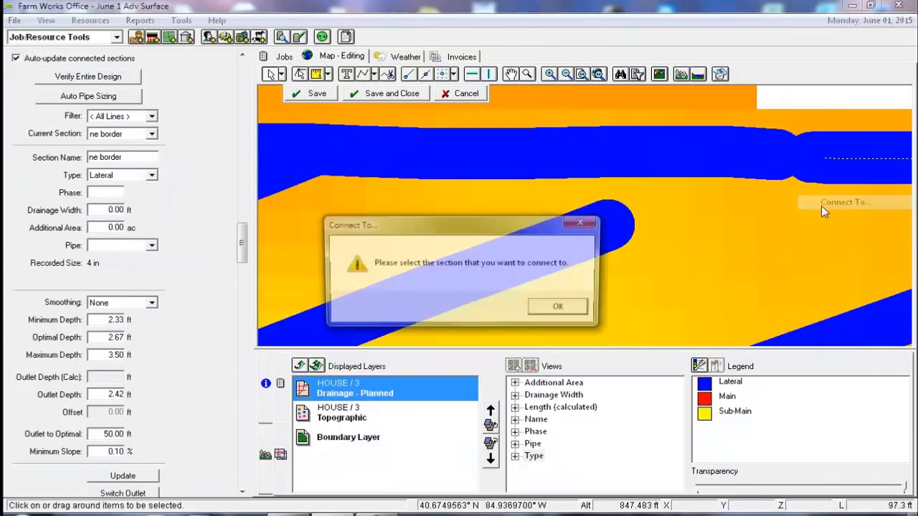
{"action": "left_click", "coordinate": [550, 305]}
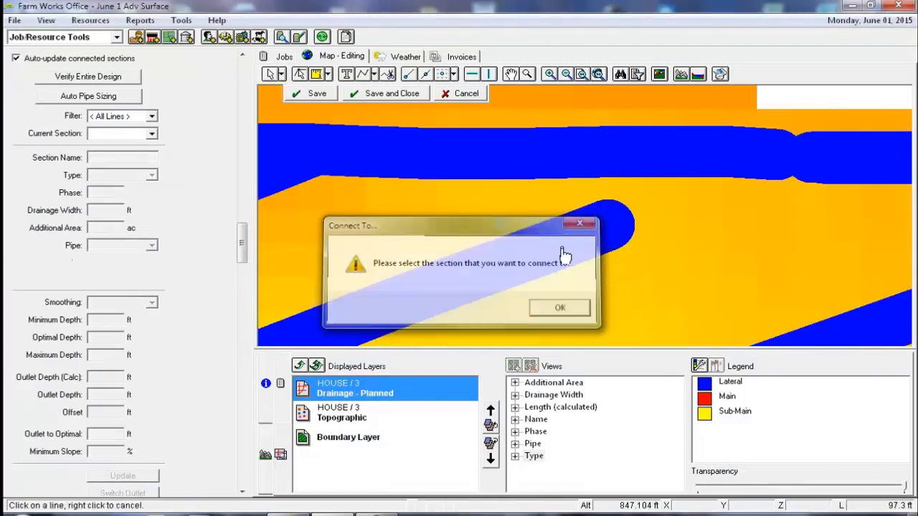
{"action": "left_click", "coordinate": [705, 158]}
{"action": "left_click", "coordinate": [556, 161]}
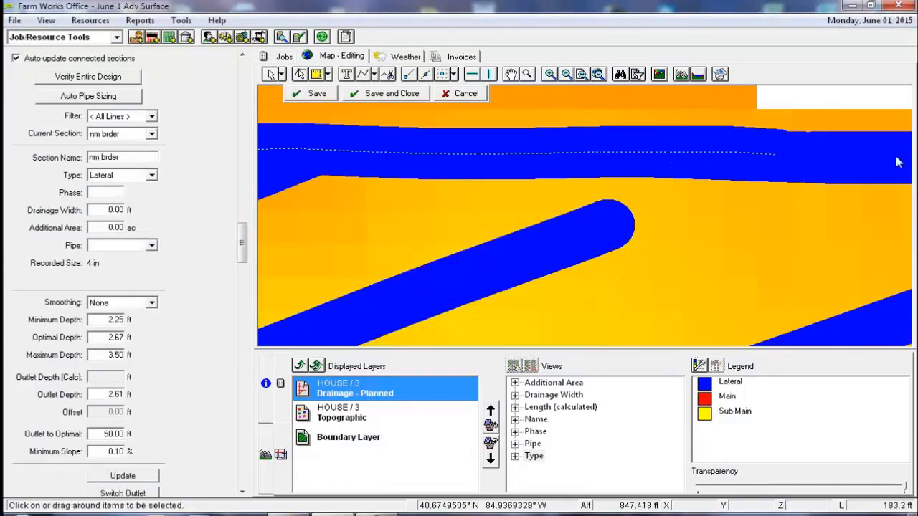
- Try connecting the already joined ne border section to the nm brder section once more
{"action": "left_click", "coordinate": [855, 157]}
{"action": "right_click", "coordinate": [848, 159]}
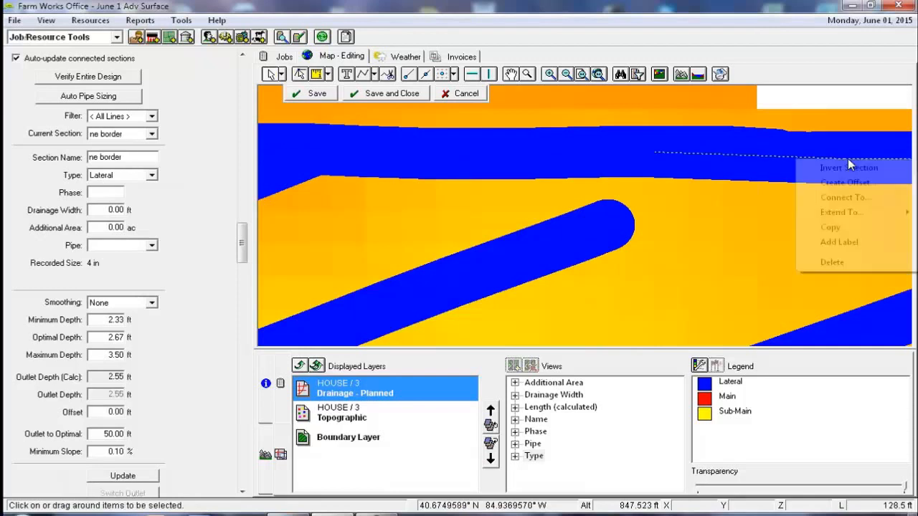
{"action": "left_click", "coordinate": [842, 198]}
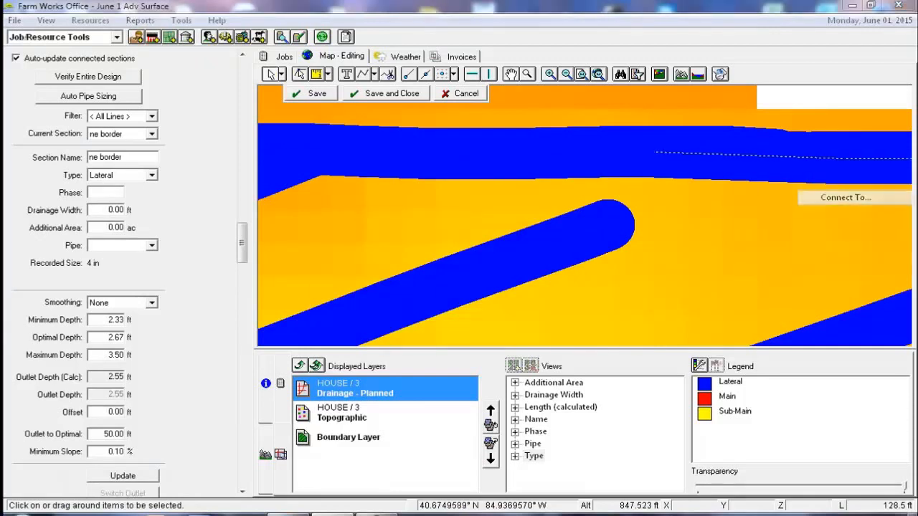
{"action": "left_click", "coordinate": [559, 309]}
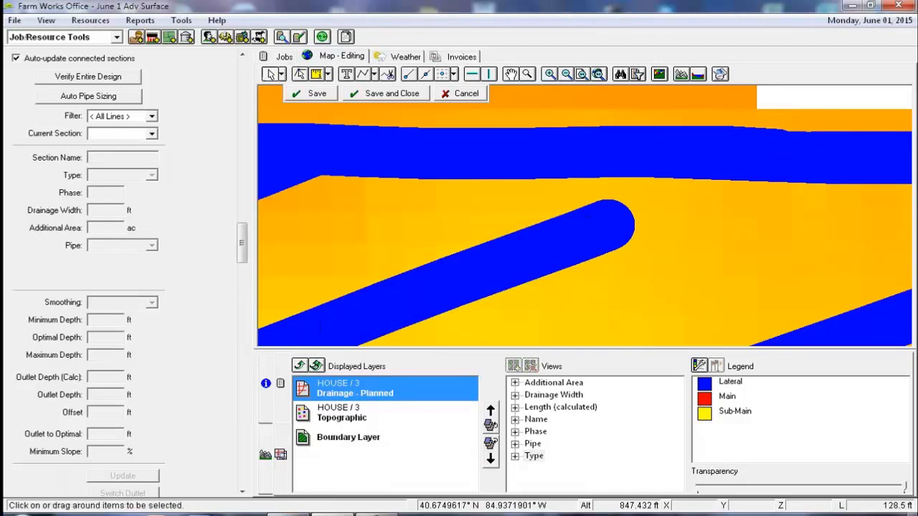
- Split the ne border section east of its joint with nm brder and delete the overlapping piece and short stub west of the cut
{"action": "left_click", "coordinate": [840, 165]}
{"action": "scroll", "coordinate": [705, 163], "scroll_direction": "down", "scroll_amount": 1}
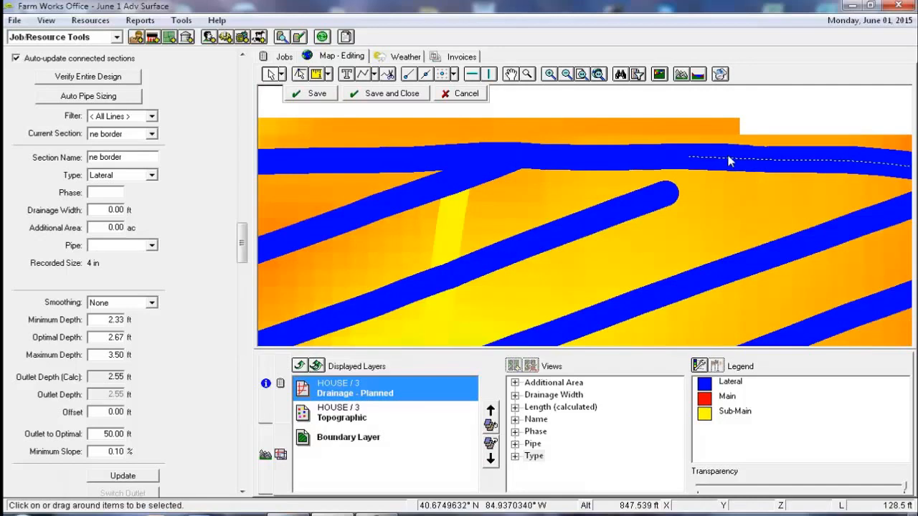
{"action": "left_click", "coordinate": [730, 160]}
{"action": "left_click", "coordinate": [388, 72]}
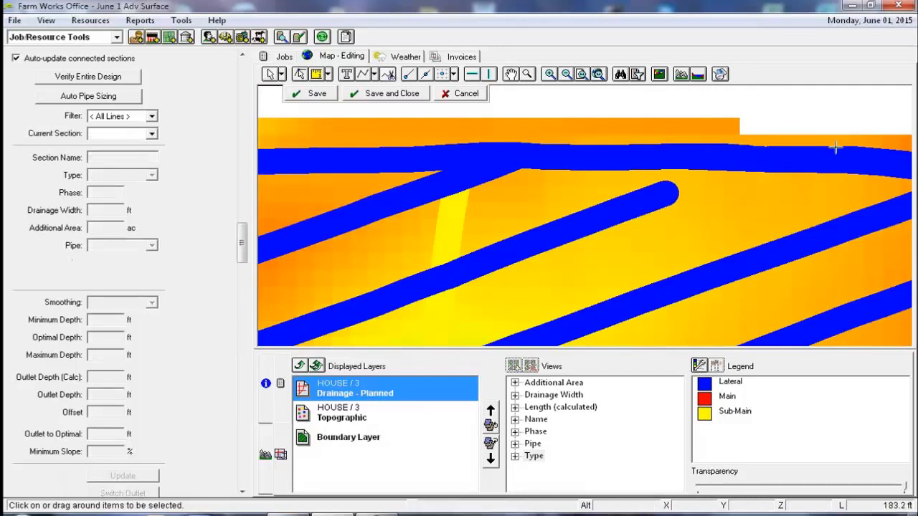
{"action": "right_click", "coordinate": [805, 190]}
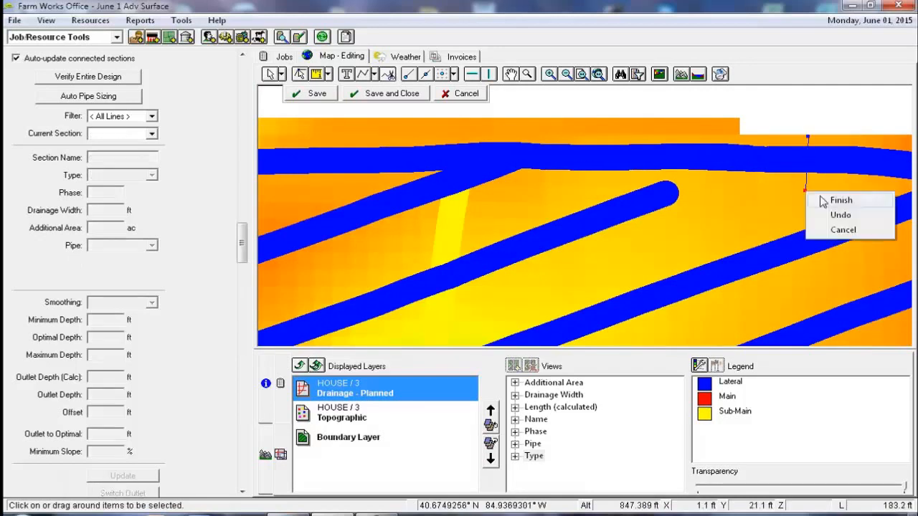
{"action": "left_click", "coordinate": [839, 201]}
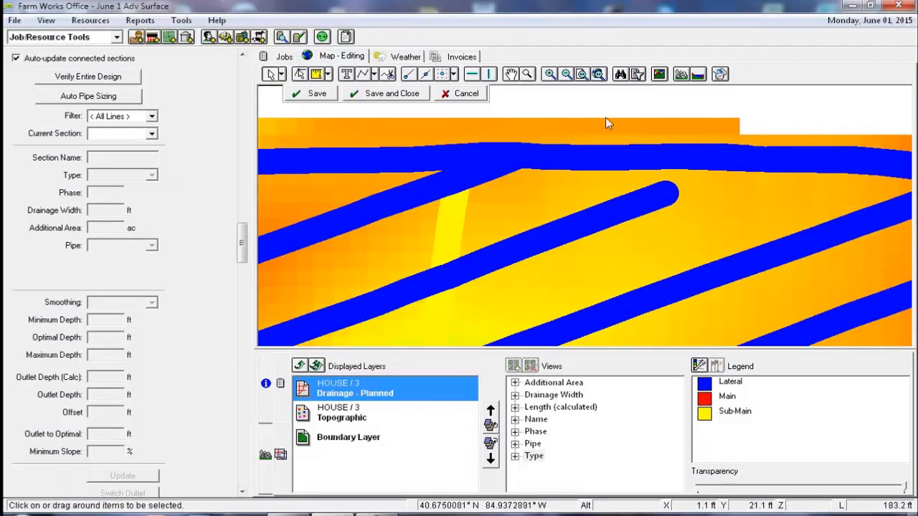
{"action": "left_click", "coordinate": [769, 166]}
{"action": "key", "text": "Delete"}
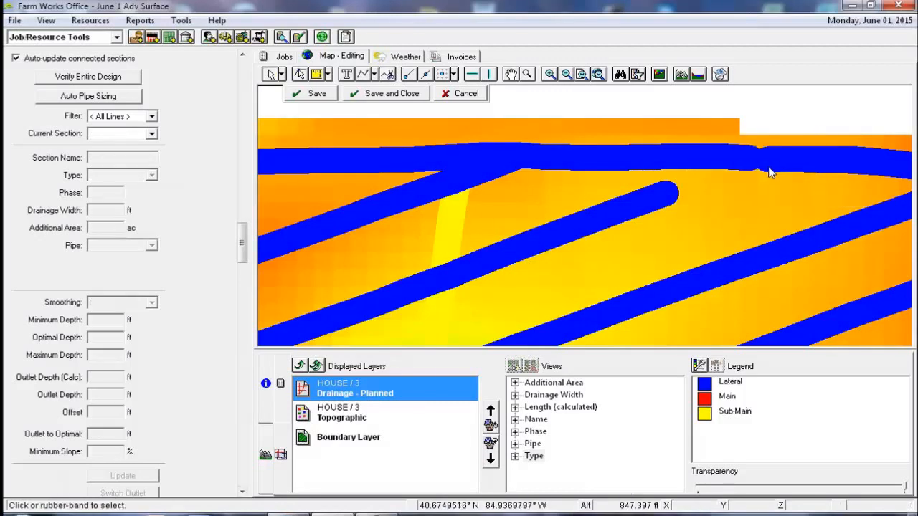
{"action": "left_click", "coordinate": [780, 164]}
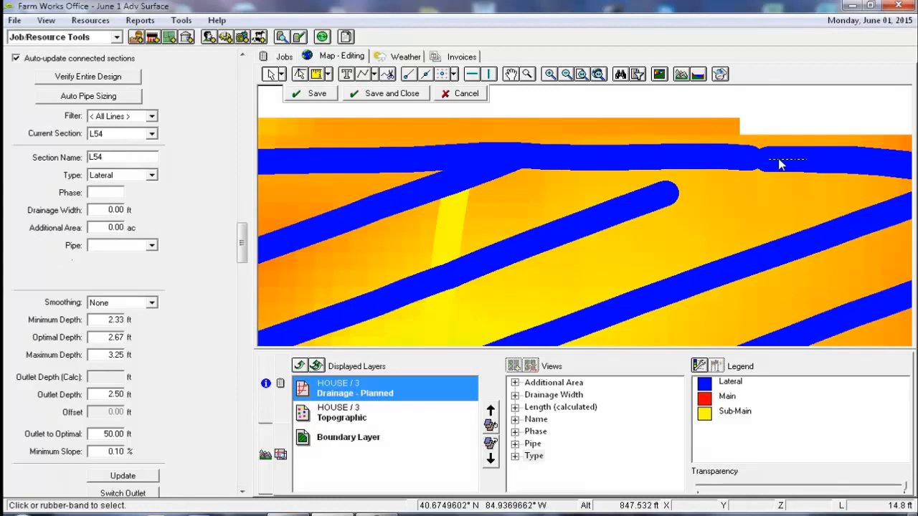
{"action": "key", "text": "Delete"}
- Connect the trimmed ne border section across the gap to the nm brder section
{"action": "left_click", "coordinate": [812, 169]}
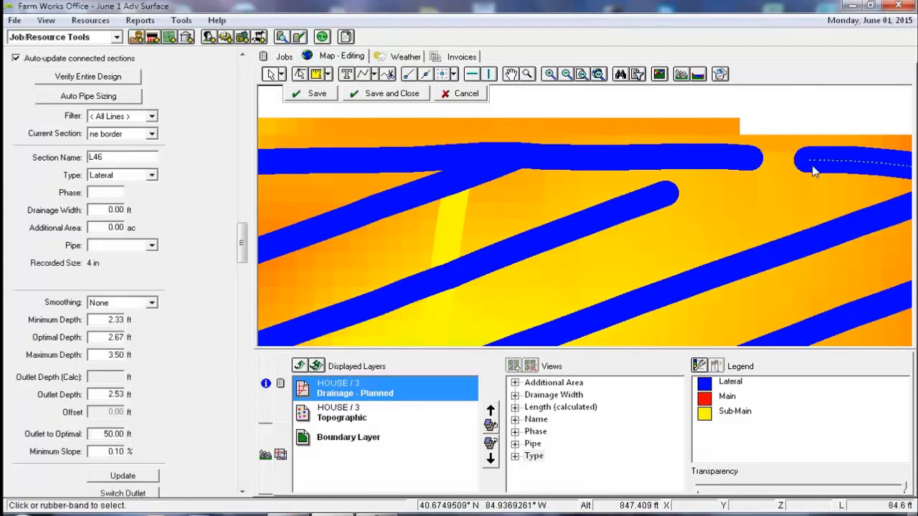
{"action": "left_click", "coordinate": [746, 162]}
{"action": "left_click", "coordinate": [809, 165]}
{"action": "right_click", "coordinate": [809, 162]}
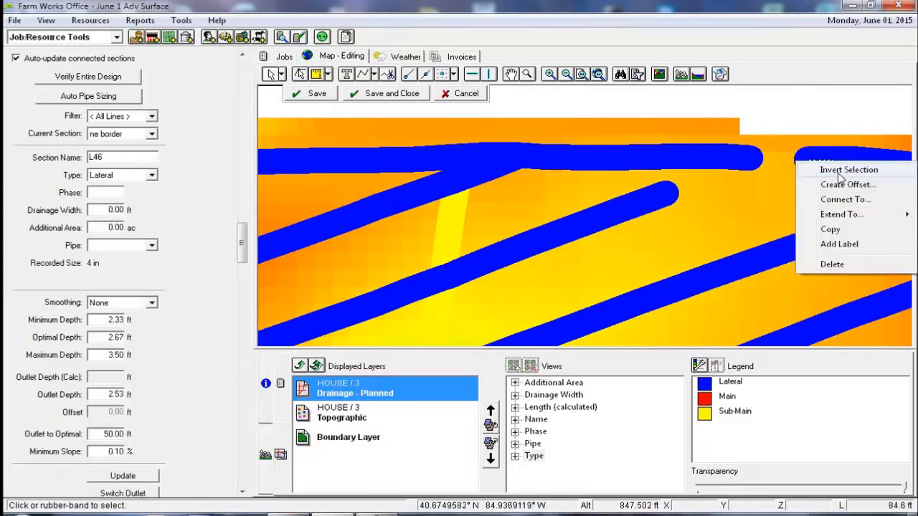
{"action": "left_click", "coordinate": [846, 200]}
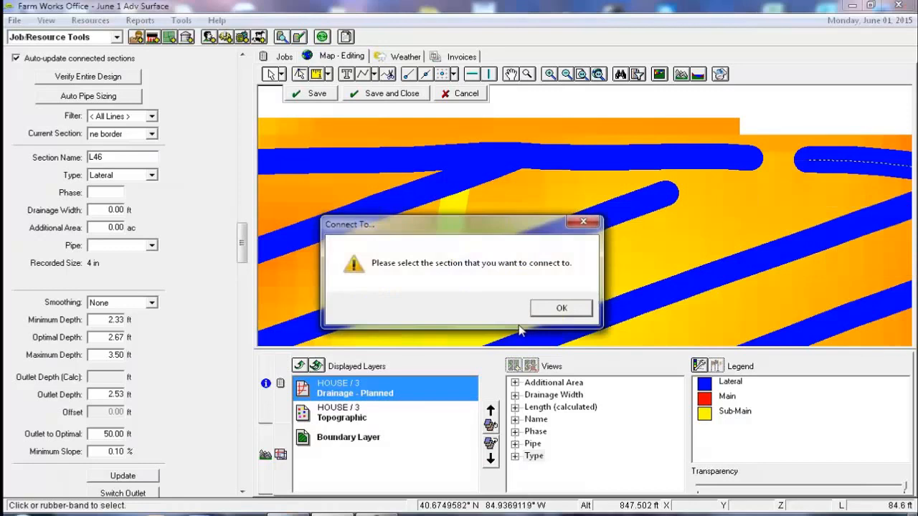
{"action": "left_click", "coordinate": [559, 308]}
{"action": "left_click", "coordinate": [666, 164]}
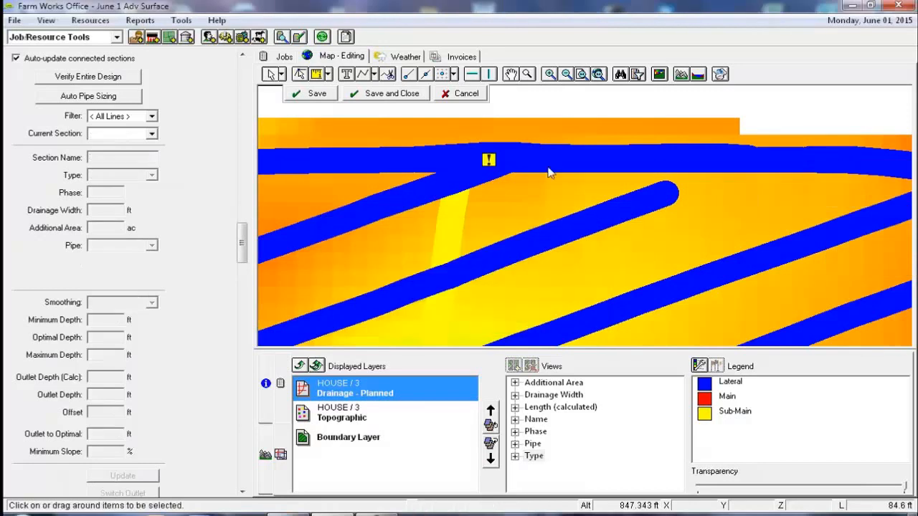
- Extend the nm brder section to the overlapping ne border section L46 and delete the leftover nm brder piece
{"action": "left_click", "coordinate": [714, 150]}
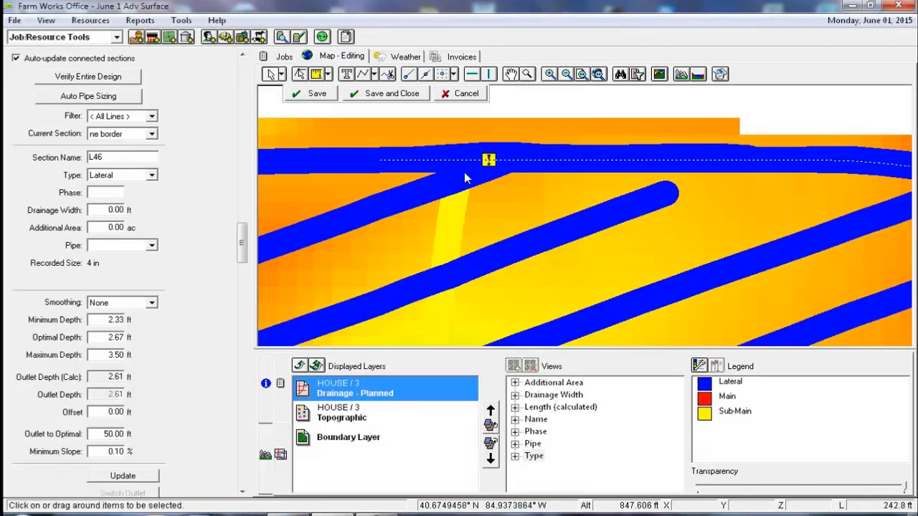
{"action": "left_click", "coordinate": [362, 162]}
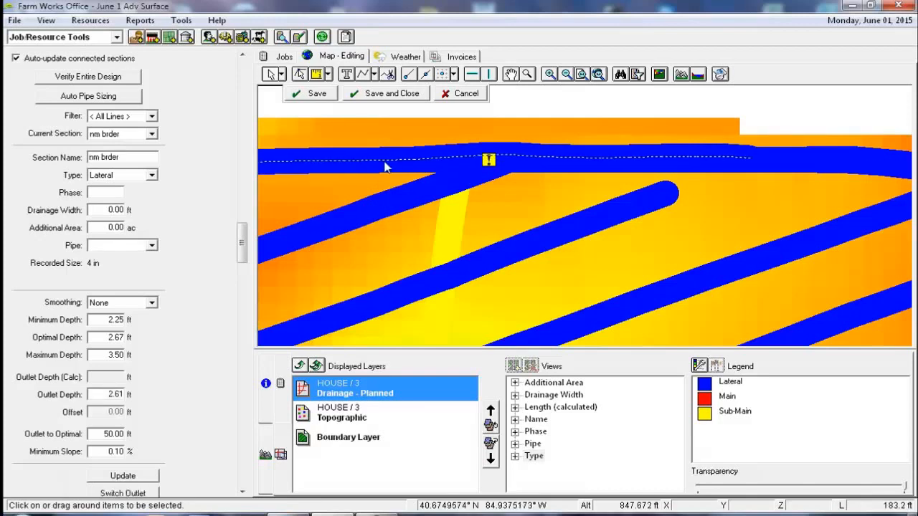
{"action": "right_click", "coordinate": [643, 157]}
{"action": "mouse_move", "coordinate": [688, 209]}
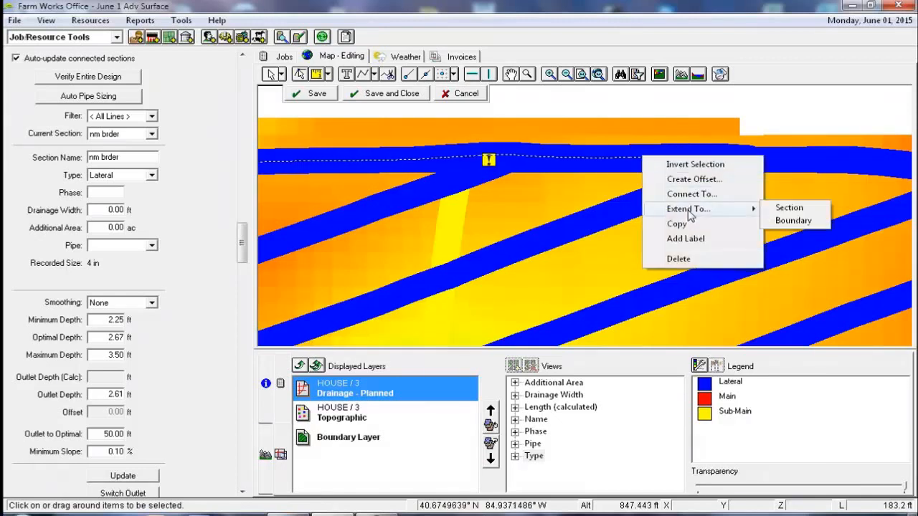
{"action": "left_click", "coordinate": [782, 208]}
{"action": "left_click", "coordinate": [570, 307]}
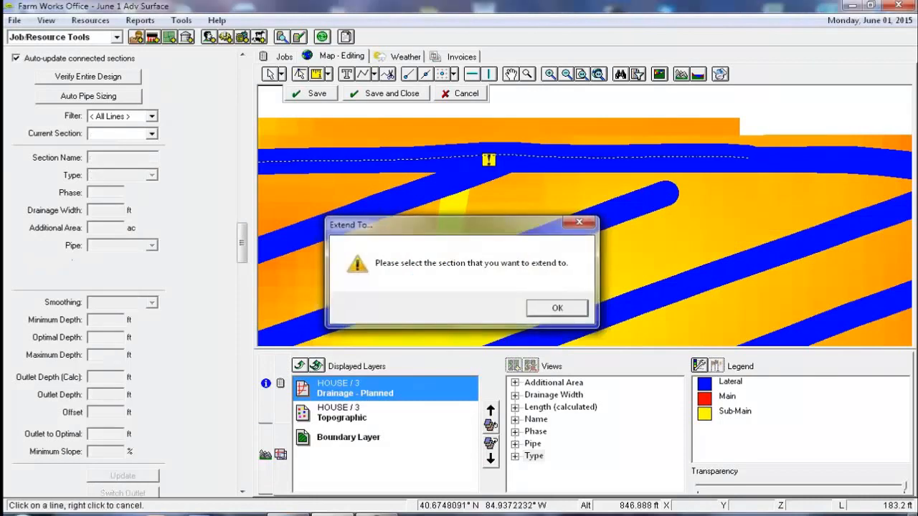
{"action": "left_click", "coordinate": [753, 159]}
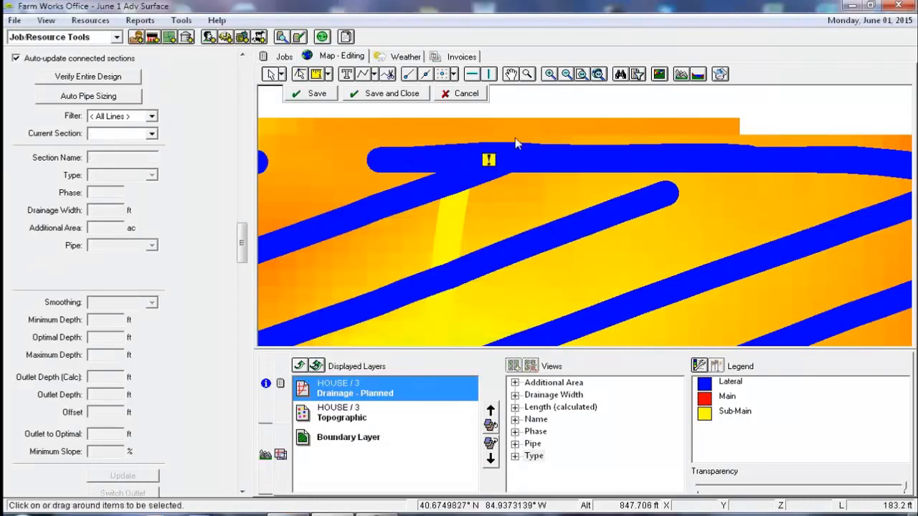
{"action": "left_click", "coordinate": [481, 149]}
{"action": "key", "text": "Delete"}
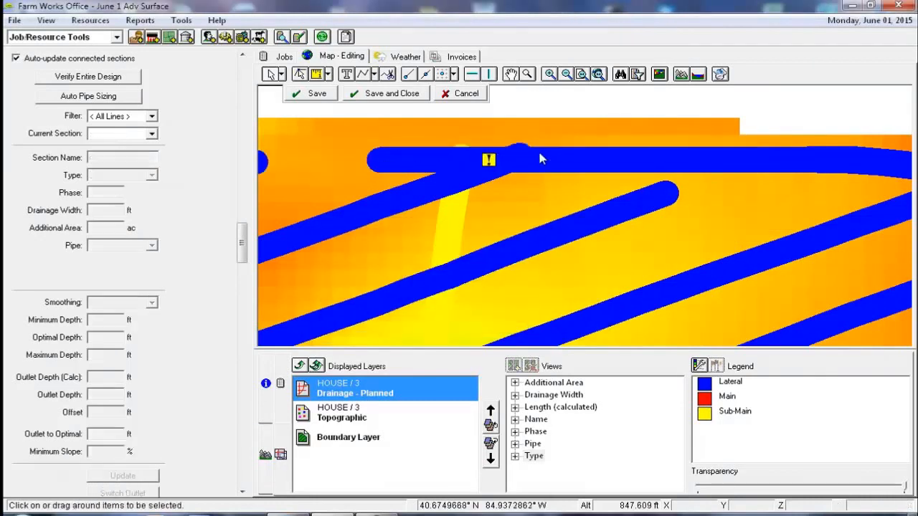
- Try to extend ne border section L46 west across the gap to the nw border section
{"action": "left_click", "coordinate": [402, 163]}
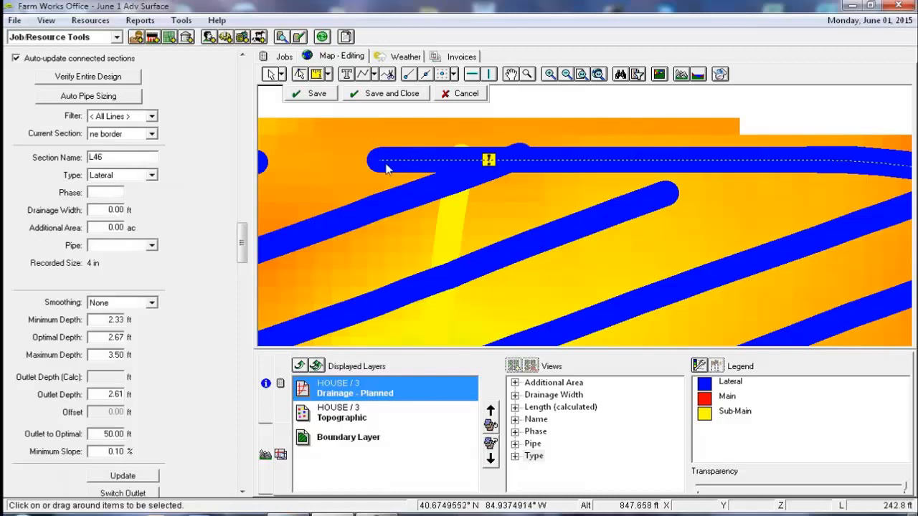
{"action": "right_click", "coordinate": [386, 164]}
{"action": "mouse_move", "coordinate": [470, 217]}
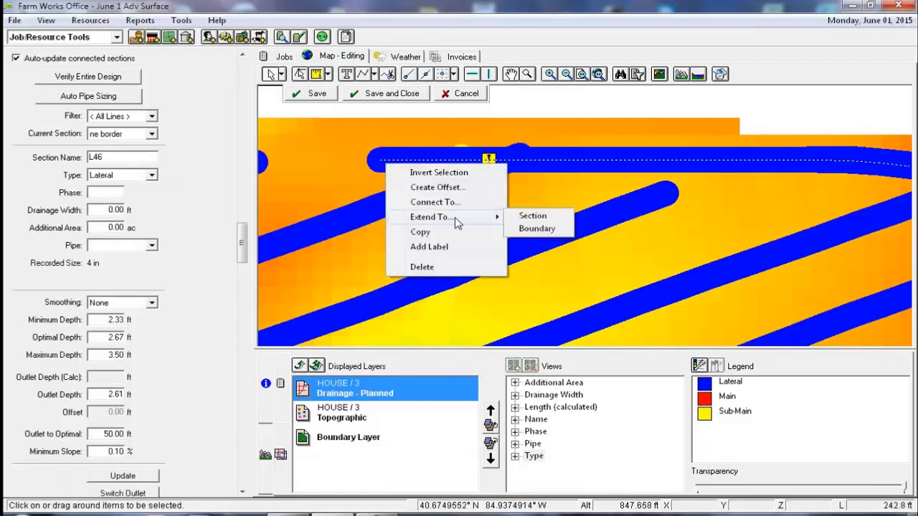
{"action": "left_click", "coordinate": [529, 217]}
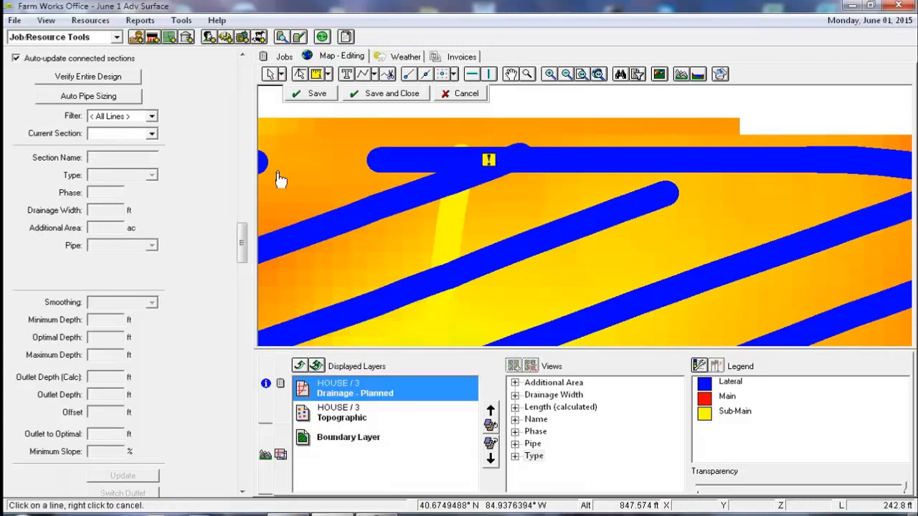
{"action": "key", "text": "Left"}
{"action": "left_click", "coordinate": [367, 165]}
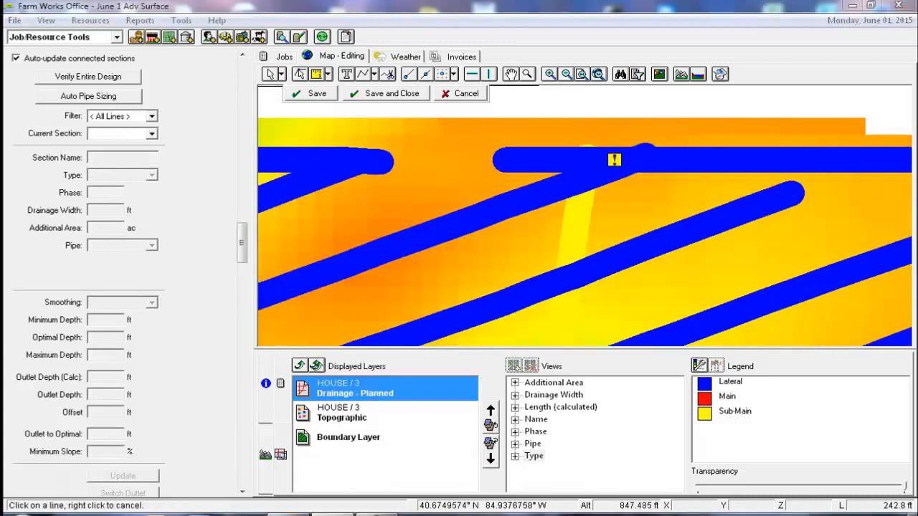
{"action": "left_click", "coordinate": [526, 308]}
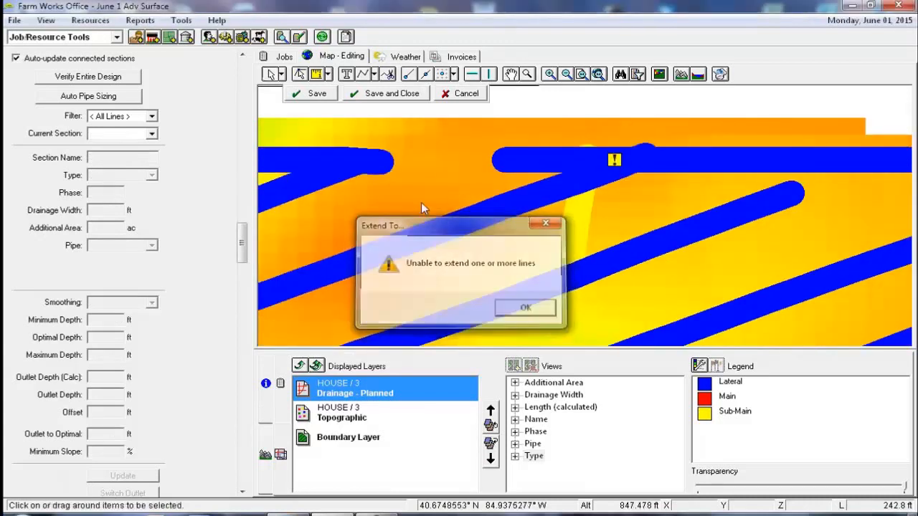
- Connect the west end of ne border section L46 to the nw border section and check the joined line
{"action": "left_click", "coordinate": [337, 177]}
{"action": "left_click", "coordinate": [379, 162]}
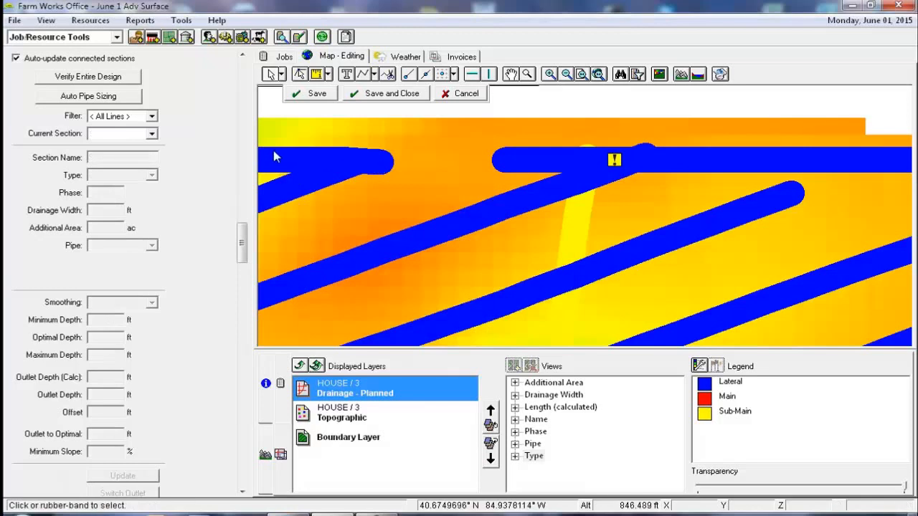
{"action": "left_click", "coordinate": [285, 168]}
{"action": "left_click", "coordinate": [520, 159]}
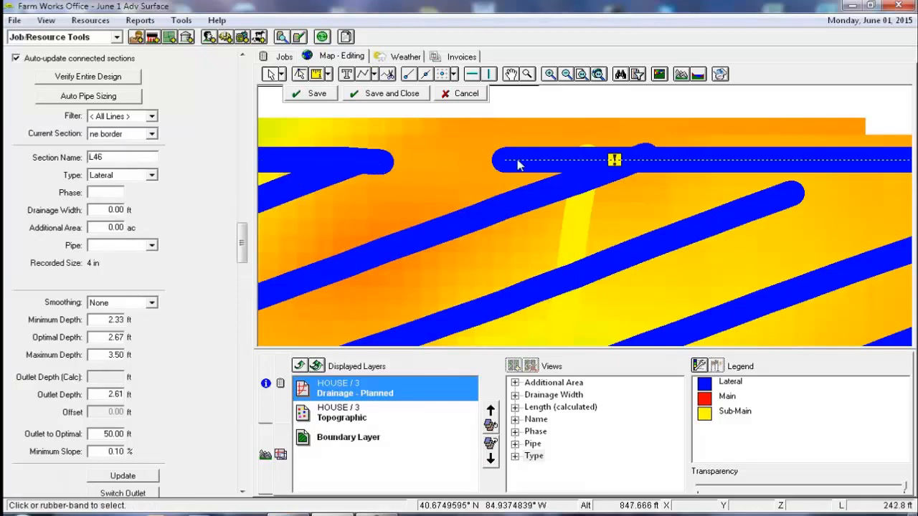
{"action": "right_click", "coordinate": [519, 162]}
{"action": "left_click", "coordinate": [570, 199]}
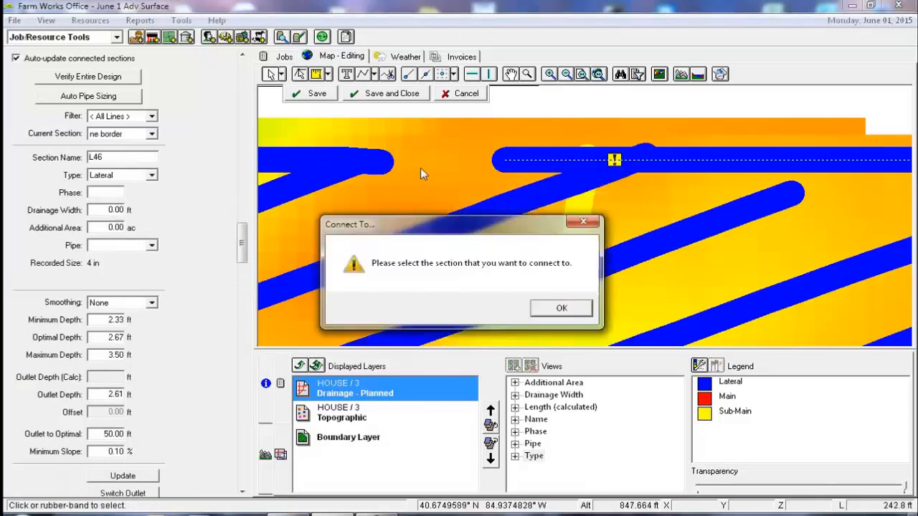
{"action": "left_click", "coordinate": [561, 309]}
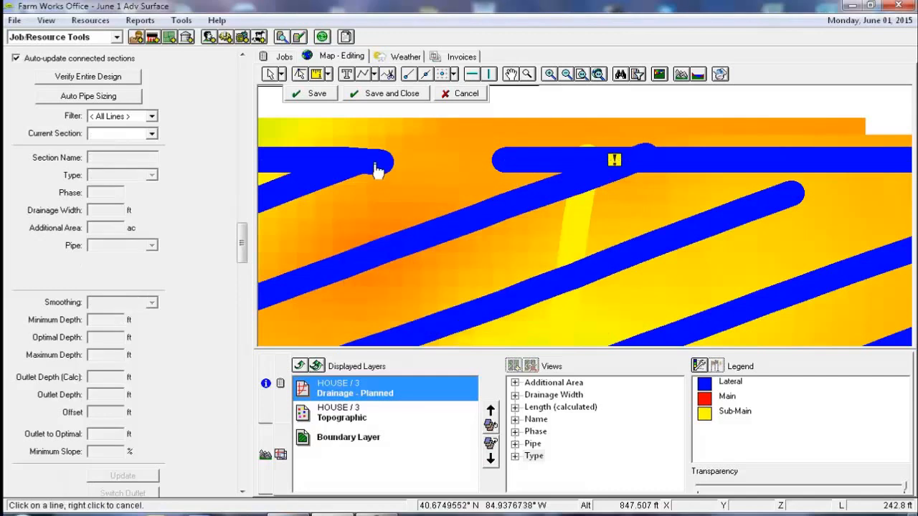
{"action": "left_click", "coordinate": [269, 165]}
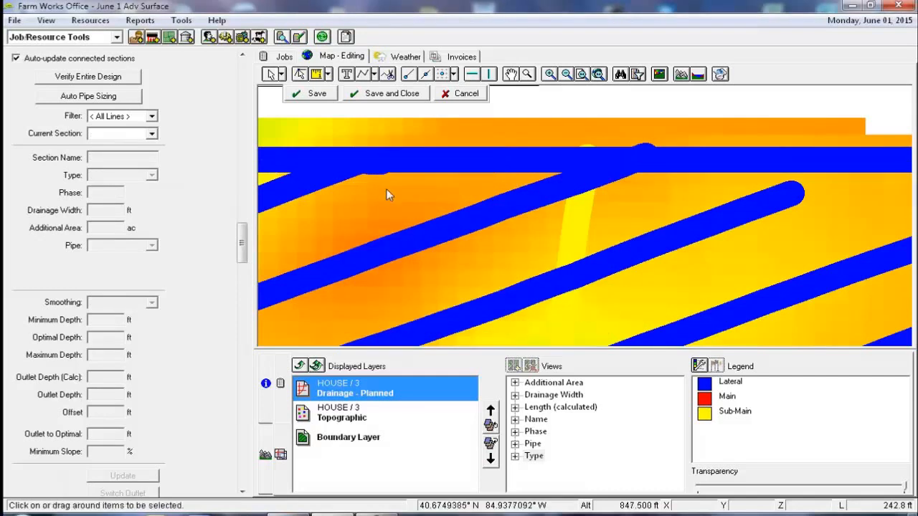
{"action": "left_click", "coordinate": [454, 167]}
{"action": "scroll", "coordinate": [459, 176], "scroll_direction": "down", "scroll_amount": 3}
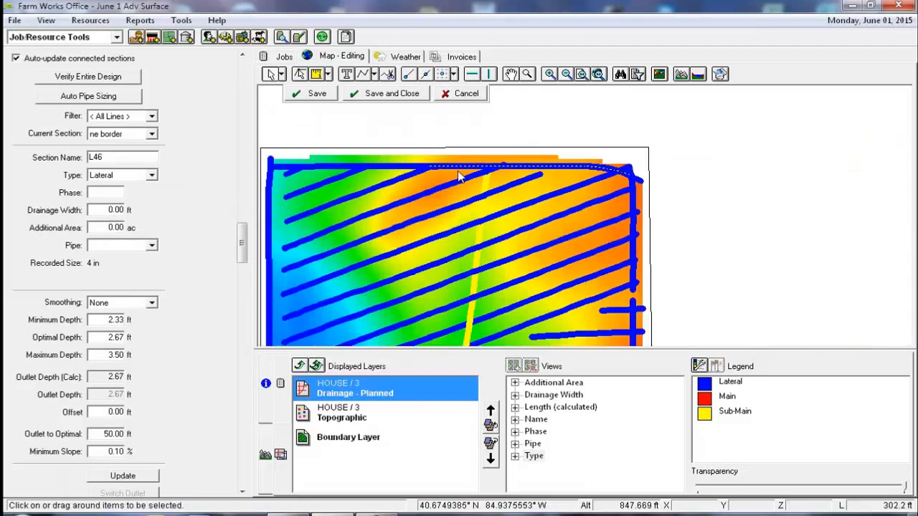
{"action": "left_click", "coordinate": [385, 171]}
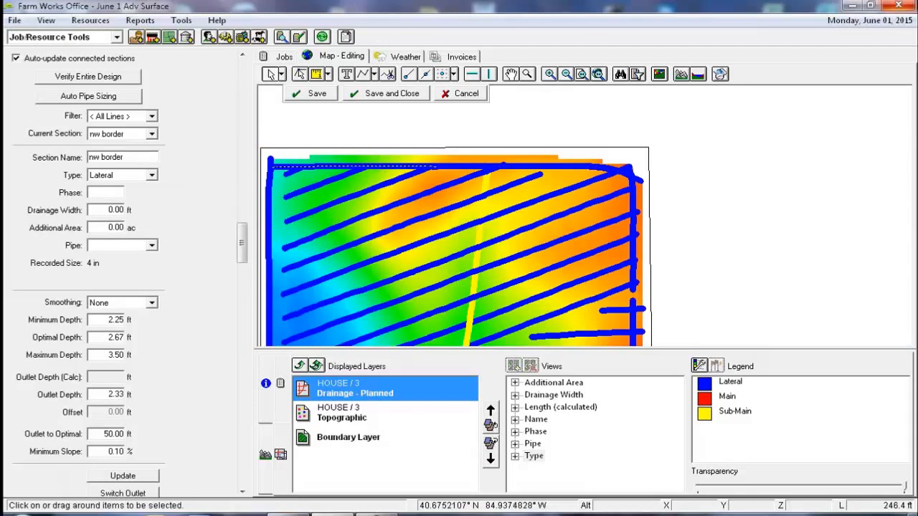
- Trim lateral 6e at the ne border line near the northeast corner by extending it to that section
{"action": "scroll", "coordinate": [638, 170], "scroll_direction": "up", "scroll_amount": 3}
{"action": "left_click", "coordinate": [624, 169]}
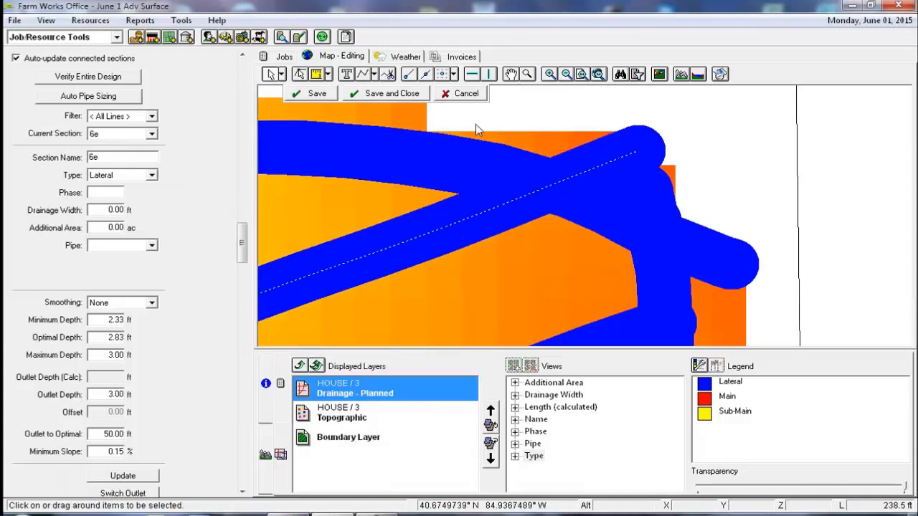
{"action": "left_click", "coordinate": [495, 172]}
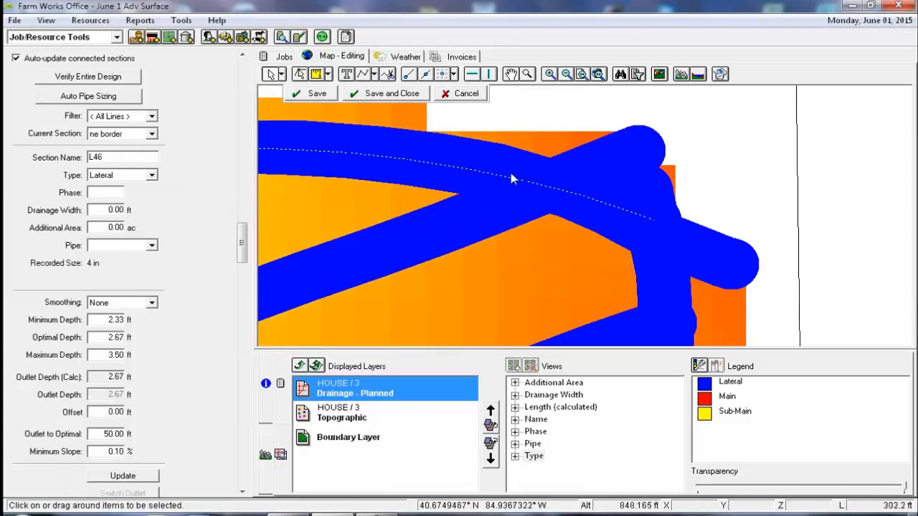
{"action": "left_click", "coordinate": [593, 167]}
{"action": "right_click", "coordinate": [594, 170]}
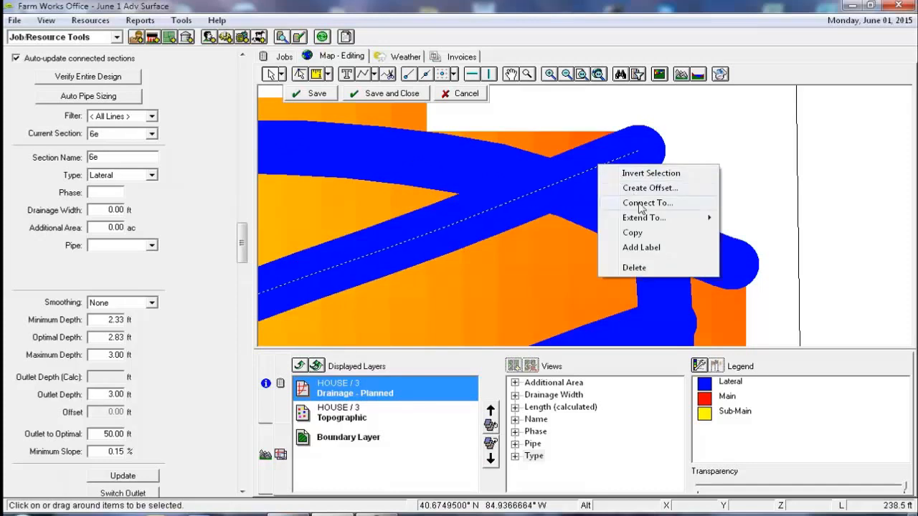
{"action": "left_click", "coordinate": [746, 217]}
{"action": "key", "text": "Return"}
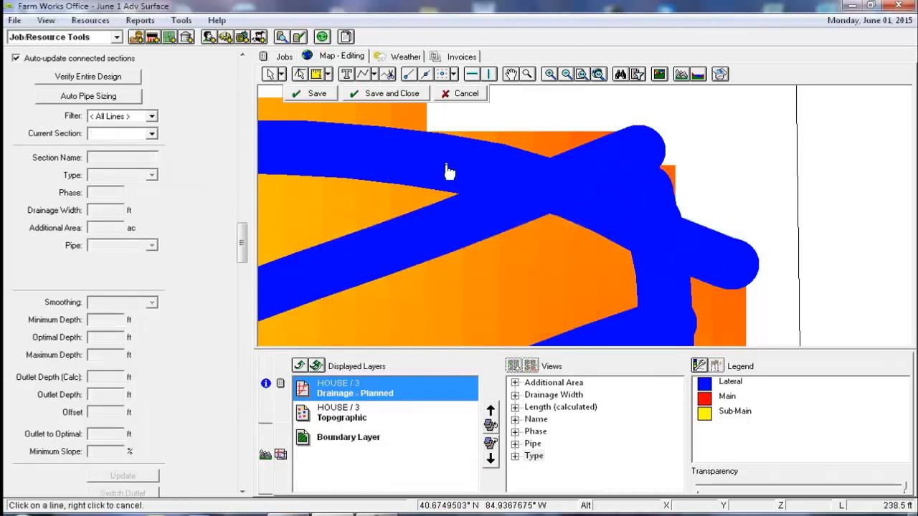
{"action": "left_click", "coordinate": [447, 170]}
- Connect the north-south ne border section to the line at the northeast corner and delete its short leftover stub
{"action": "right_click", "coordinate": [665, 291]}
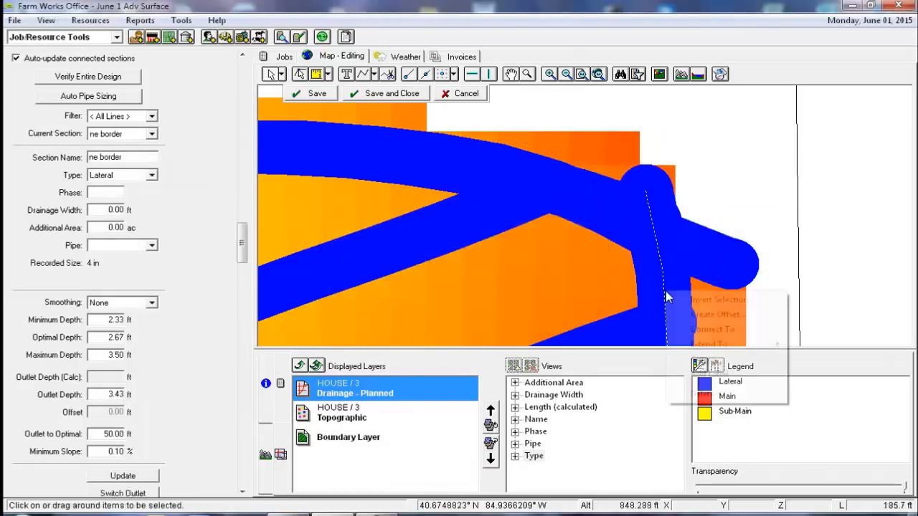
{"action": "left_click", "coordinate": [710, 329]}
{"action": "left_click", "coordinate": [563, 308]}
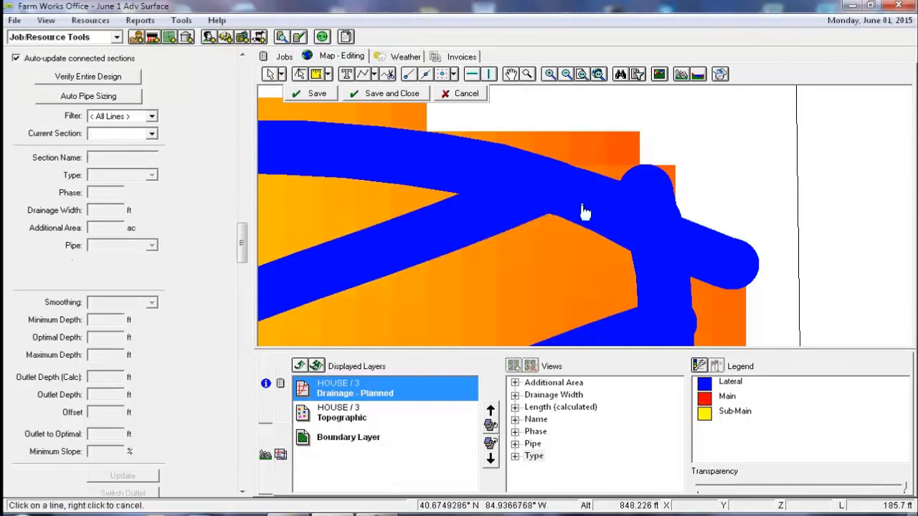
{"action": "left_click", "coordinate": [583, 212]}
{"action": "left_click", "coordinate": [641, 187]}
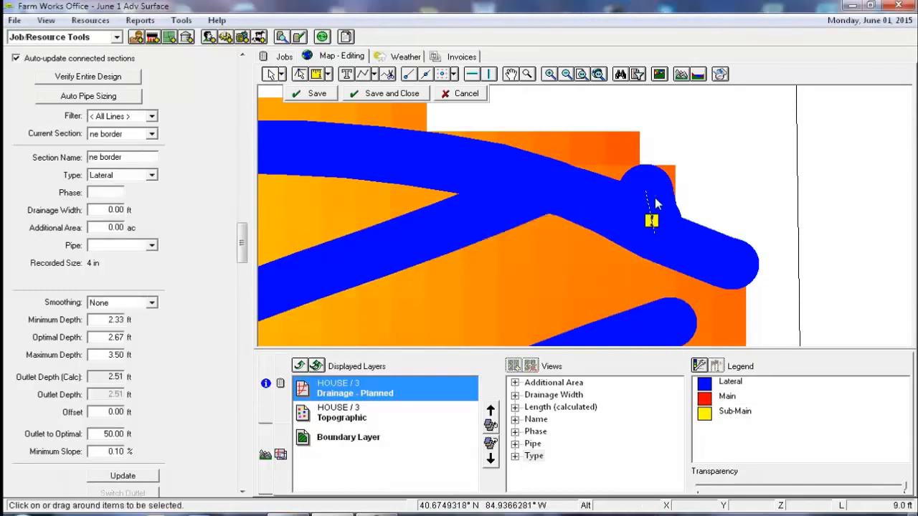
{"action": "key", "text": "Delete"}
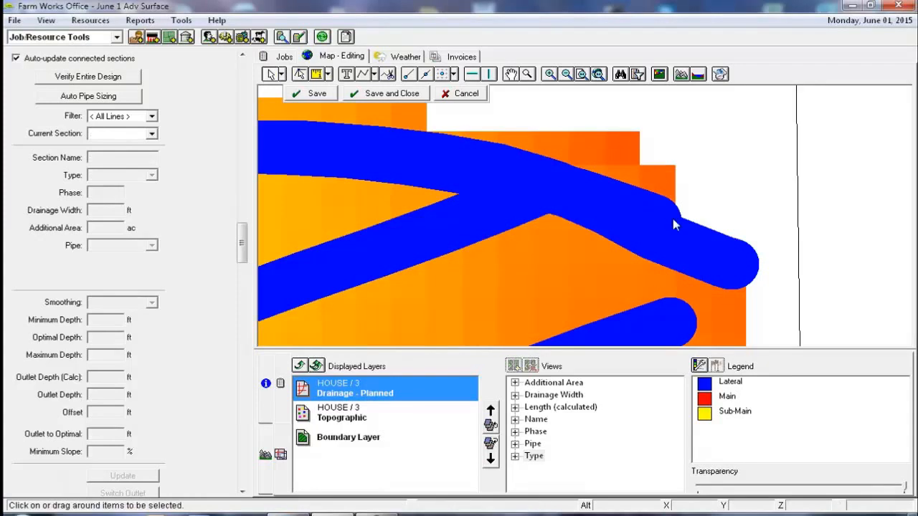
- Delete the overlapping ne drive way section L51 at the northeast corner, keeping ne border section L46
{"action": "left_click", "coordinate": [677, 215]}
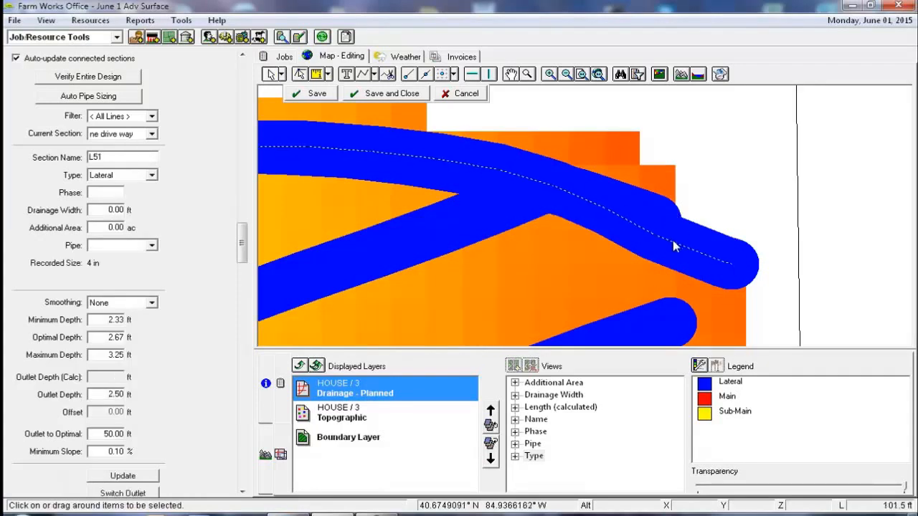
{"action": "key", "text": "Delete"}
{"action": "left_click", "coordinate": [655, 221]}
- Try to connect the north end of the se border section to the line at the field's northeast corner
{"action": "key", "text": "Down"}
{"action": "key", "text": "Down"}
{"action": "key", "text": "Down"}
{"action": "key", "text": "Down"}
{"action": "key", "text": "Down"}
{"action": "key", "text": "Down"}
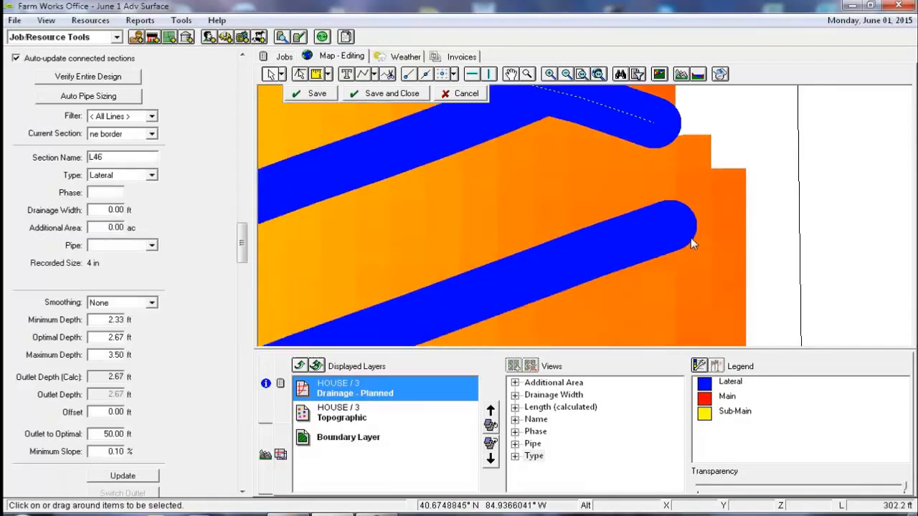
{"action": "scroll", "coordinate": [699, 237], "scroll_direction": "down", "scroll_amount": 4}
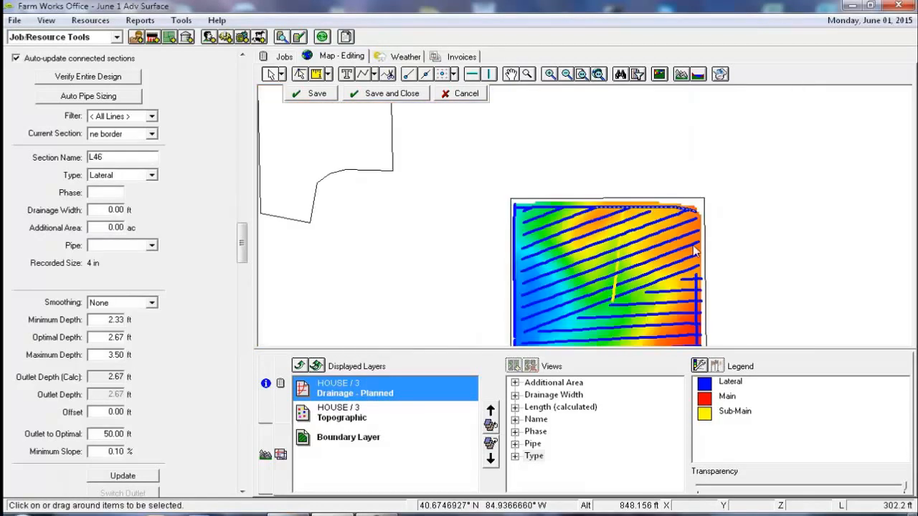
{"action": "left_click_drag", "start_coordinate": [700, 236], "coordinate": [701, 285]}
{"action": "scroll", "coordinate": [704, 289], "scroll_direction": "up", "scroll_amount": 3}
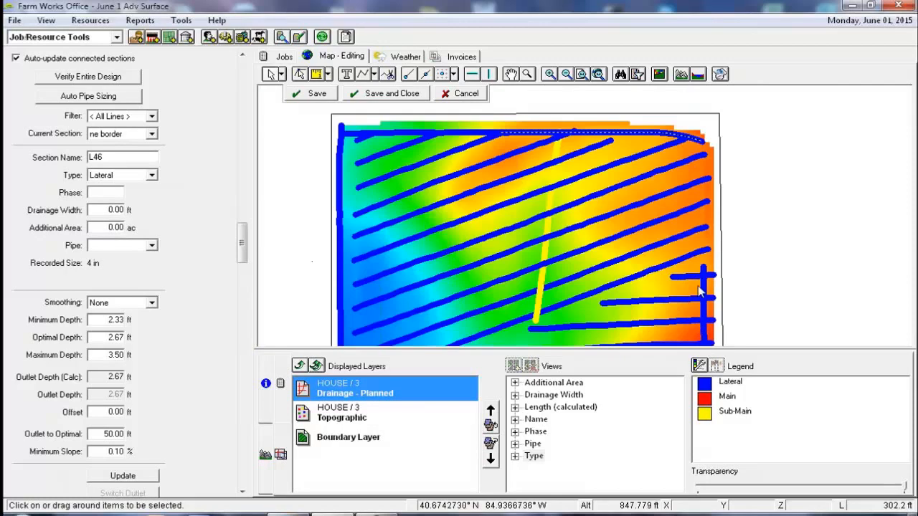
{"action": "left_click", "coordinate": [706, 291]}
{"action": "right_click", "coordinate": [706, 291]}
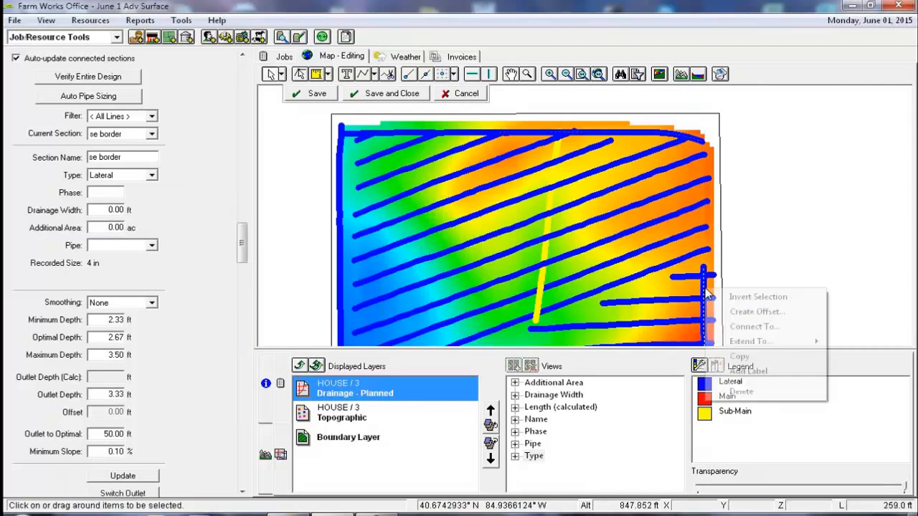
{"action": "left_click", "coordinate": [754, 328]}
{"action": "left_click", "coordinate": [559, 306]}
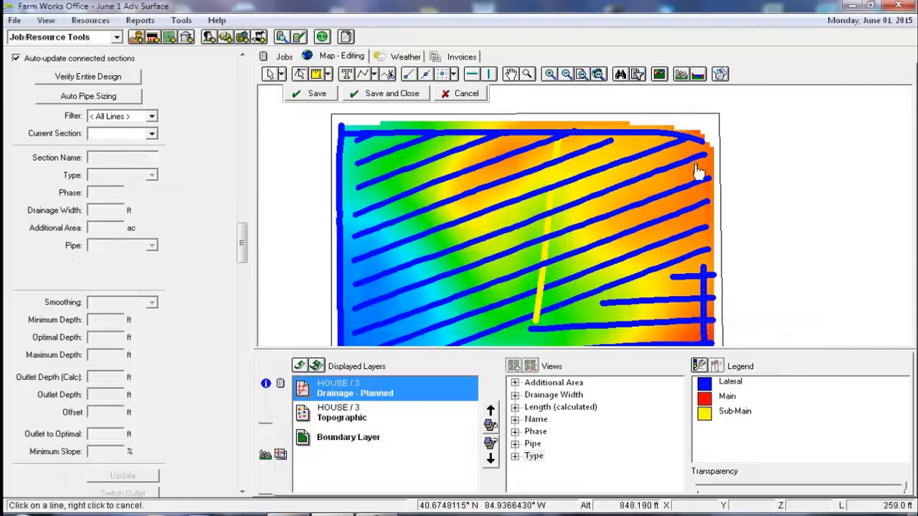
{"action": "left_click", "coordinate": [703, 150]}
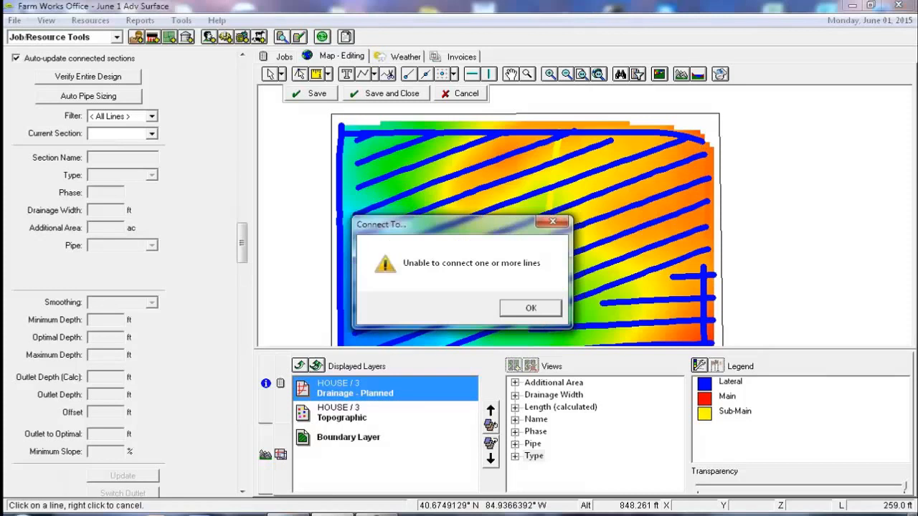
{"action": "left_click", "coordinate": [530, 310]}
- Retry connecting the se border section to the line end at the northeast corner
{"action": "left_click", "coordinate": [703, 272]}
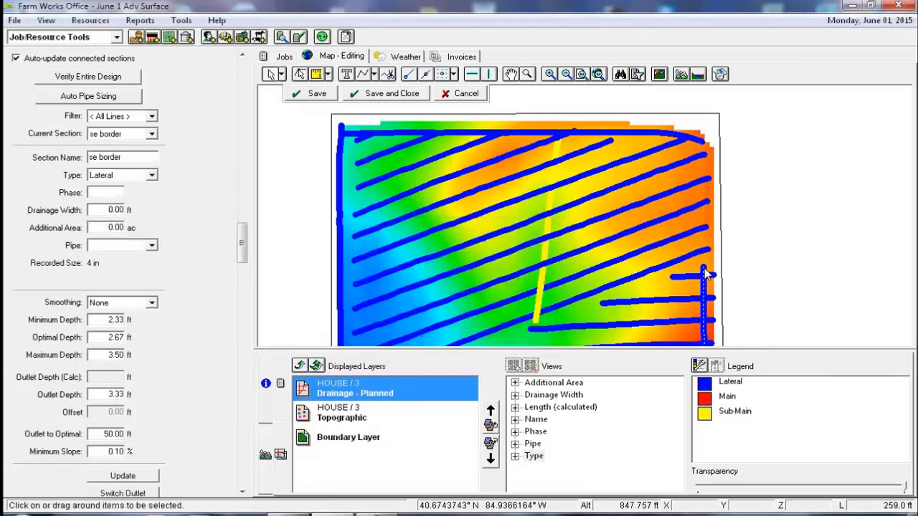
{"action": "right_click", "coordinate": [704, 273]}
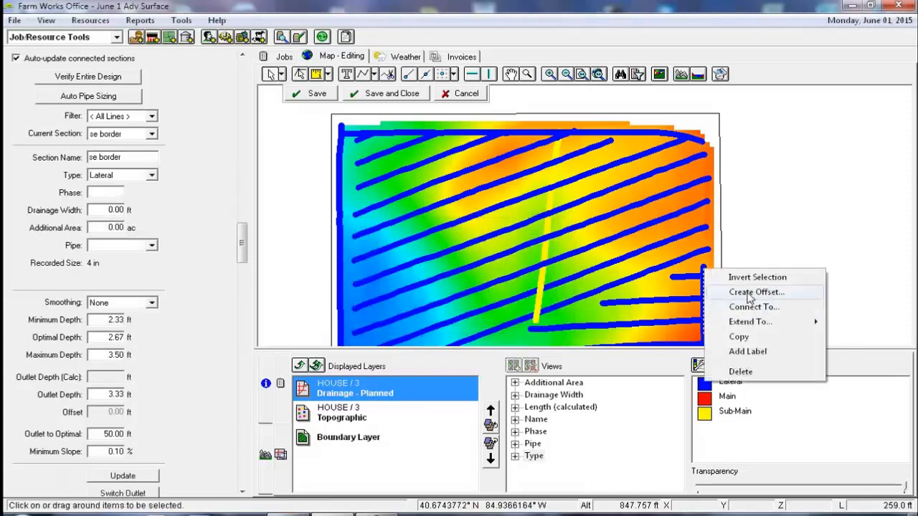
{"action": "left_click", "coordinate": [753, 307]}
{"action": "left_click", "coordinate": [562, 309]}
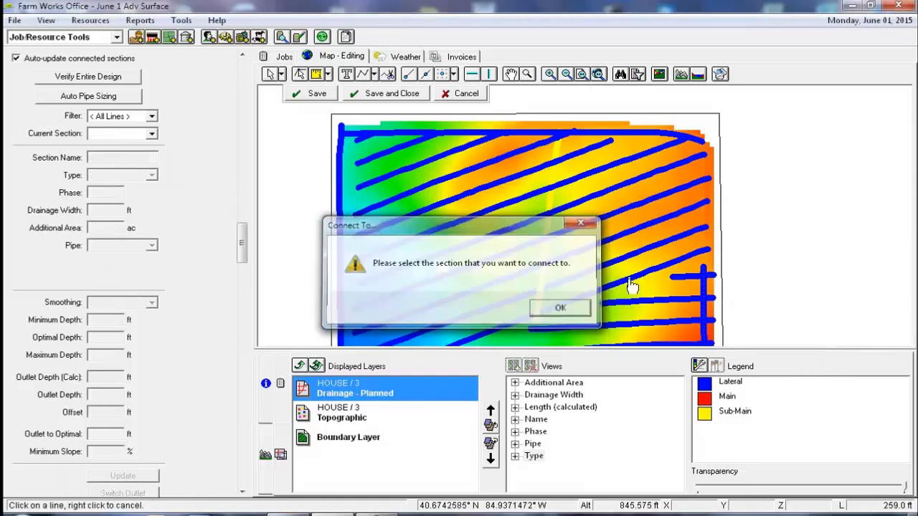
{"action": "left_click", "coordinate": [697, 147]}
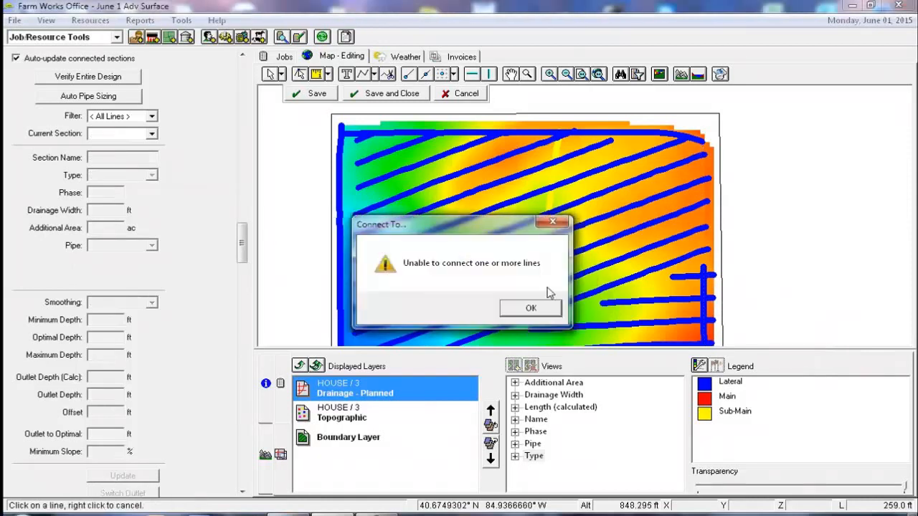
{"action": "left_click", "coordinate": [539, 308]}
- Redraw the se border section's north end up to the lateral 5e endpoint just below the ne border line, and save the design
{"action": "left_click", "coordinate": [705, 273]}
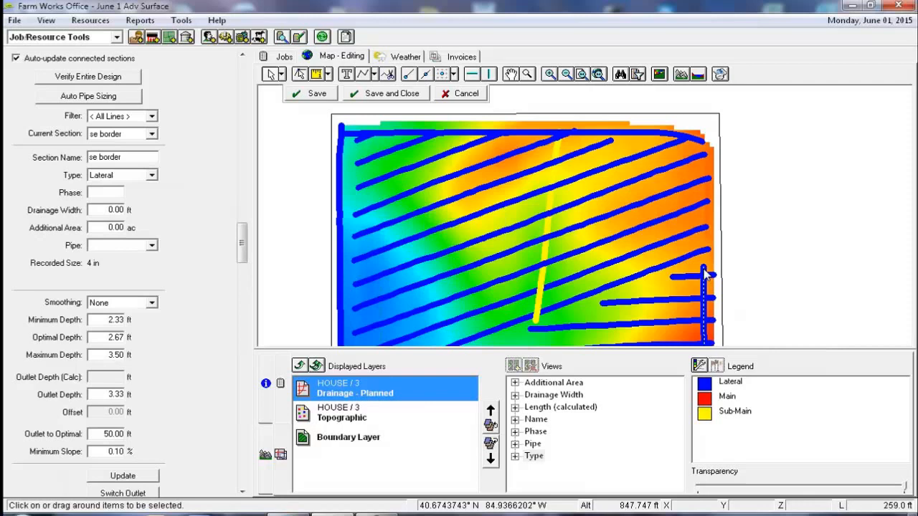
{"action": "left_click", "coordinate": [305, 77]}
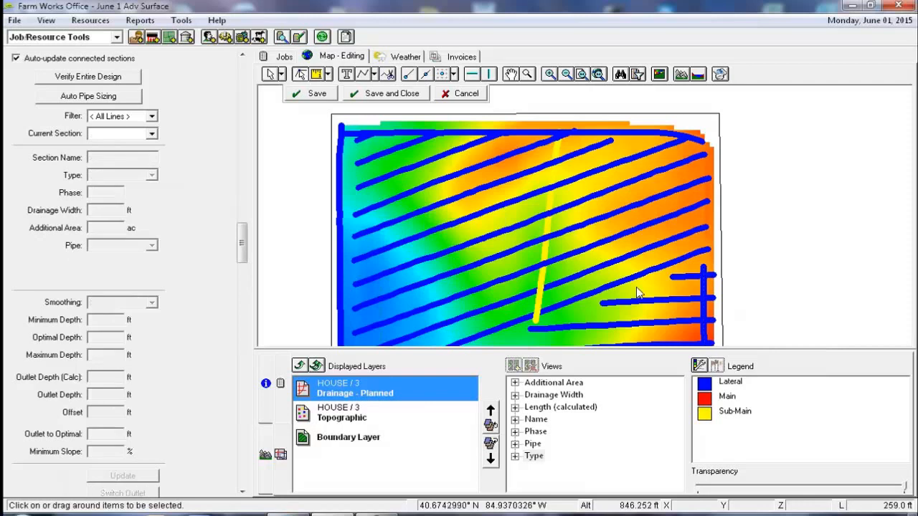
{"action": "left_click", "coordinate": [705, 270]}
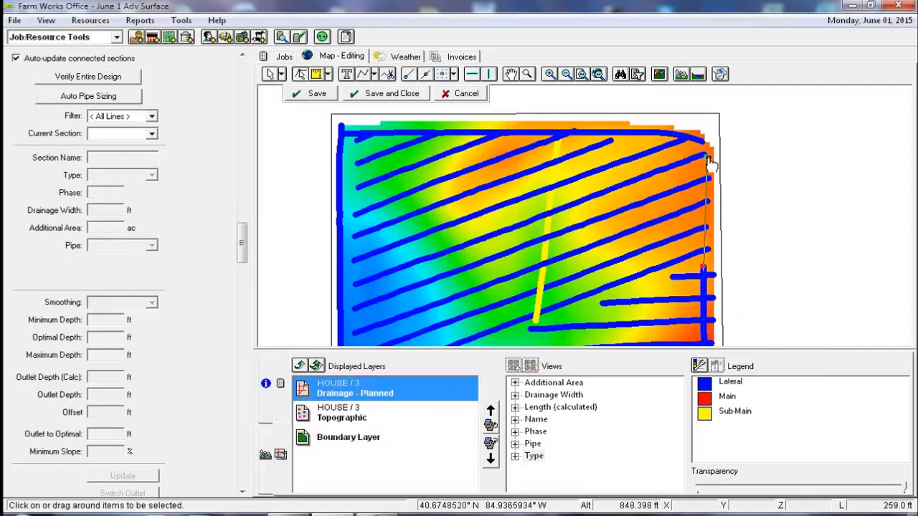
{"action": "double_click", "coordinate": [706, 152]}
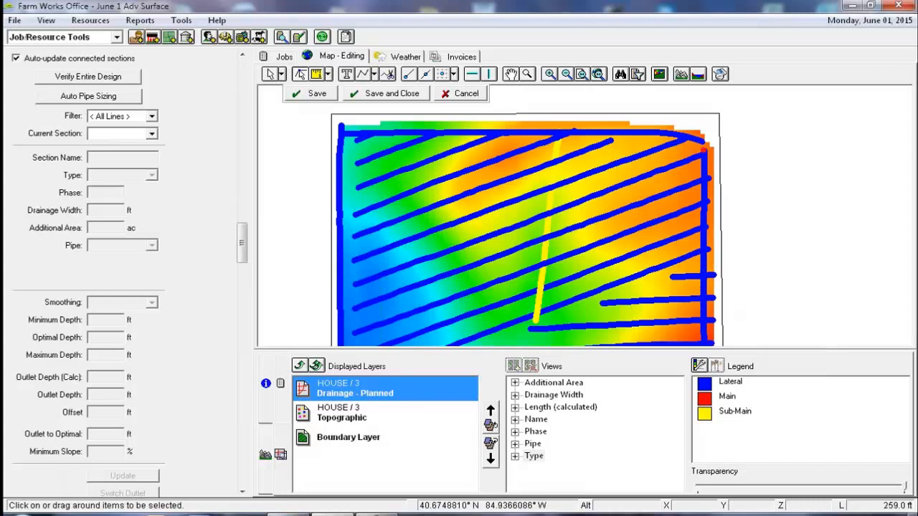
{"action": "left_click", "coordinate": [314, 93]}
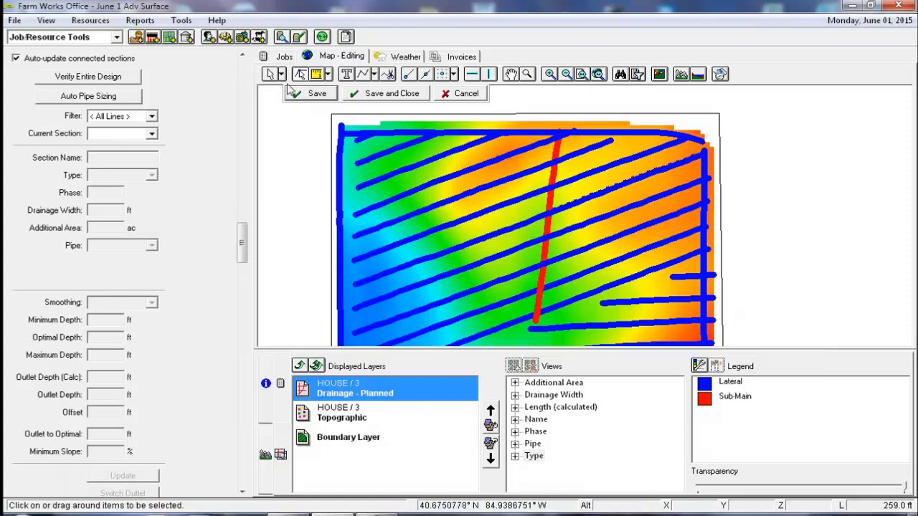
- Trim lateral 5e and the four parallel laterals south of it at the se border line by extending them to that section
{"action": "left_click", "coordinate": [601, 197]}
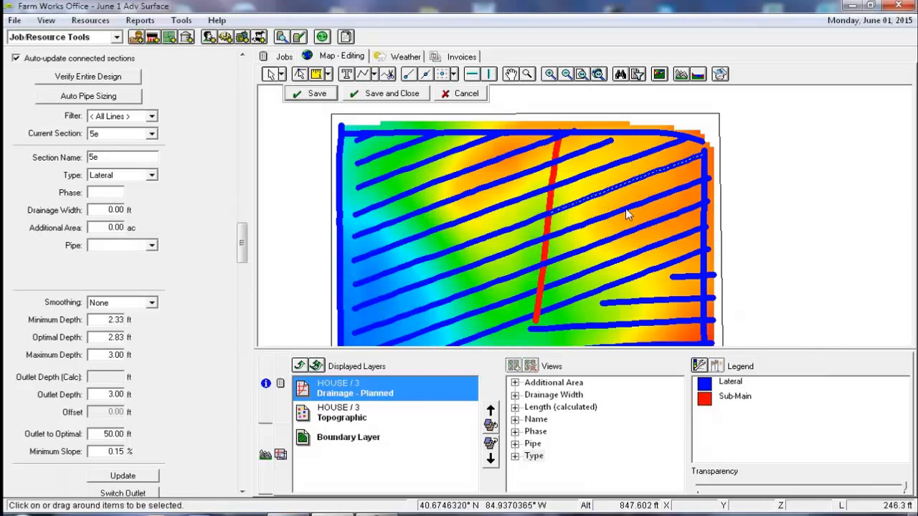
{"action": "left_click", "coordinate": [631, 206], "text": "shift"}
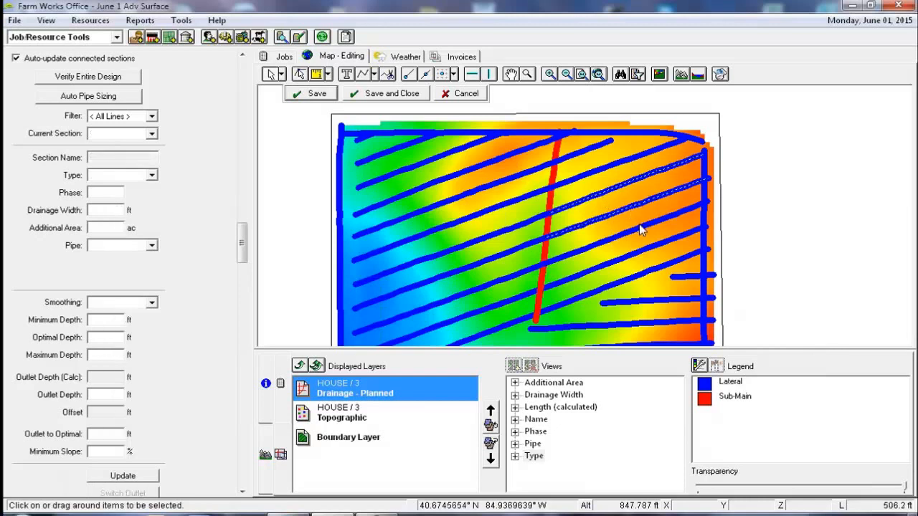
{"action": "left_click", "coordinate": [645, 248], "text": "shift"}
{"action": "left_click", "coordinate": [648, 276], "text": "shift"}
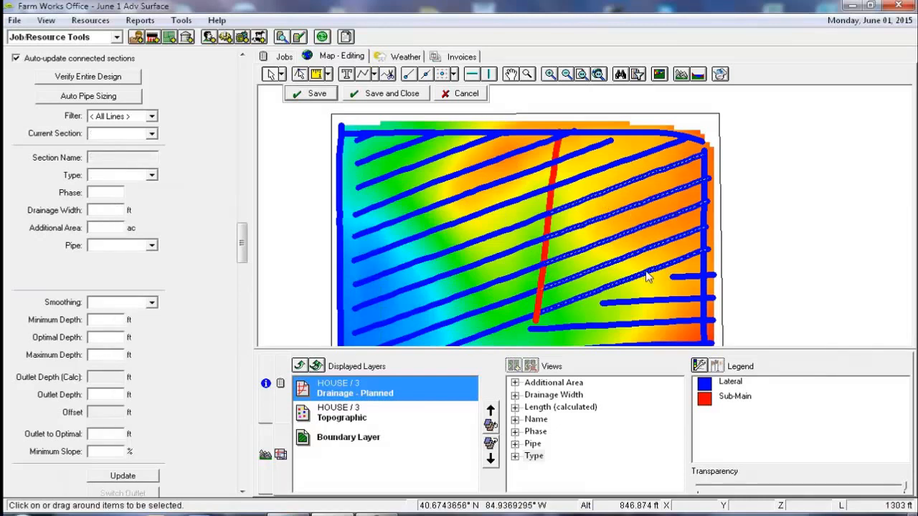
{"action": "right_click", "coordinate": [647, 272]}
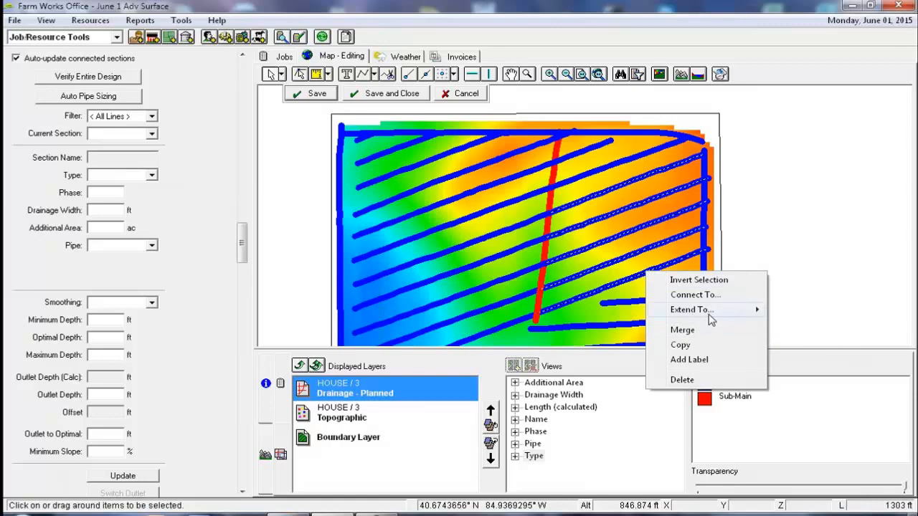
{"action": "left_click", "coordinate": [816, 316]}
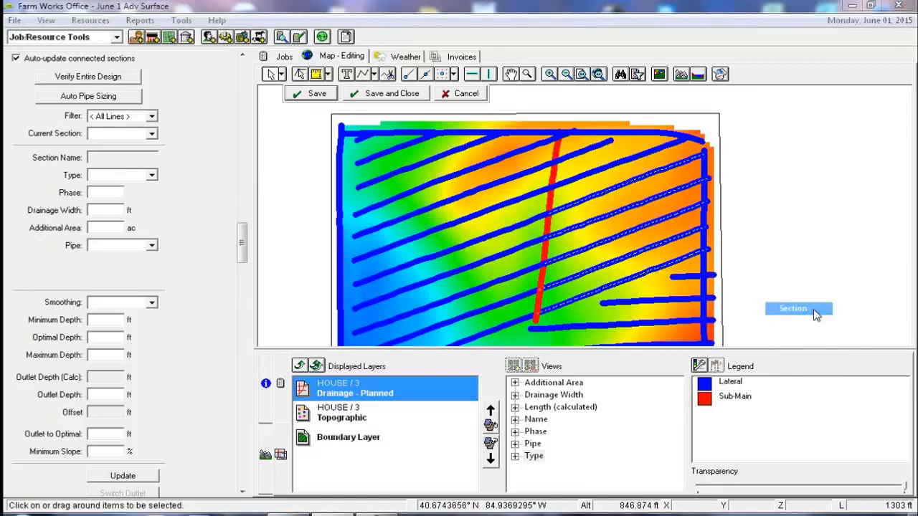
{"action": "left_click", "coordinate": [558, 310]}
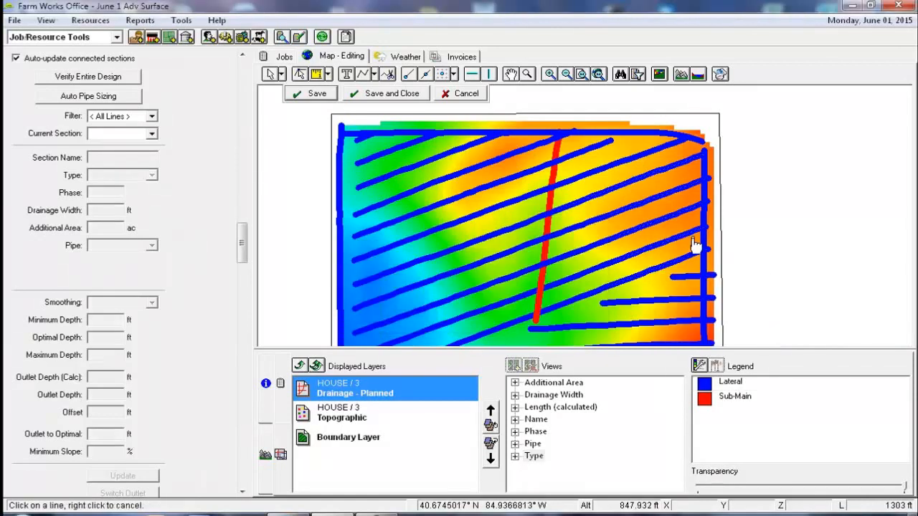
{"action": "left_click", "coordinate": [704, 224]}
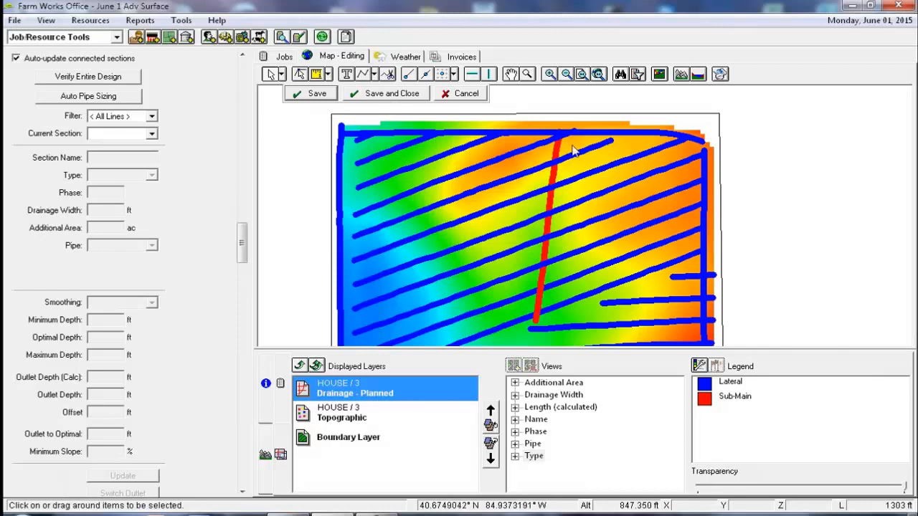
- Extend the short lateral L52 to the ne border section along the field's north edge
{"action": "left_click", "coordinate": [598, 148]}
{"action": "right_click", "coordinate": [591, 150]}
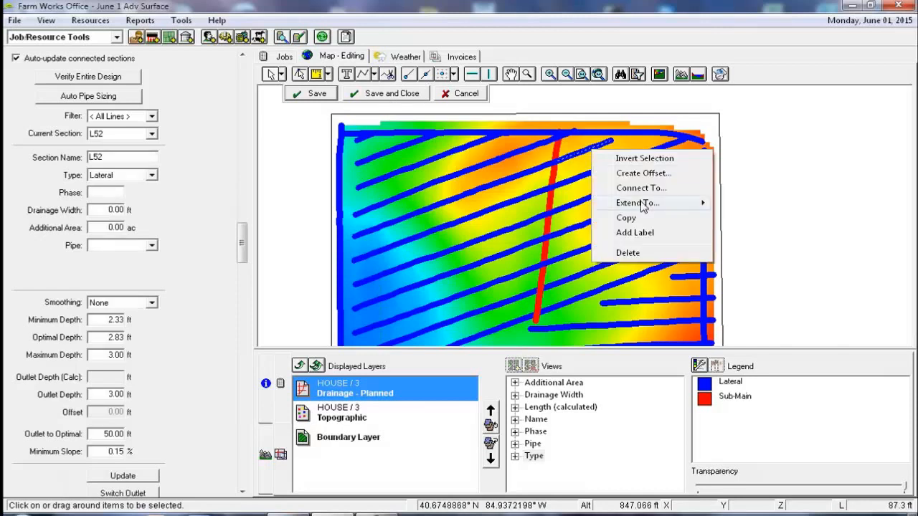
{"action": "mouse_move", "coordinate": [642, 204]}
{"action": "left_click", "coordinate": [738, 202]}
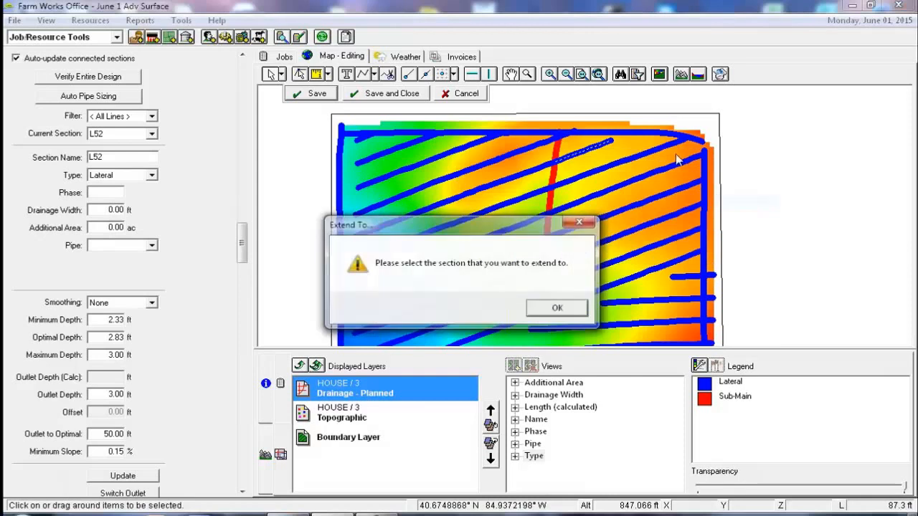
{"action": "left_click", "coordinate": [557, 308]}
{"action": "left_click", "coordinate": [632, 136]}
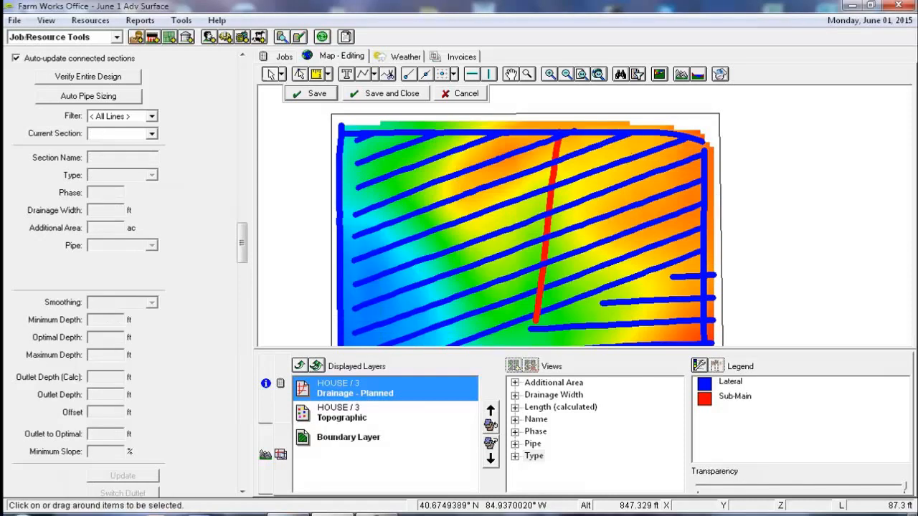
- Try to connect the lengthened se border section to the line beside its north end
{"action": "left_click", "coordinate": [706, 159]}
{"action": "right_click", "coordinate": [706, 171]}
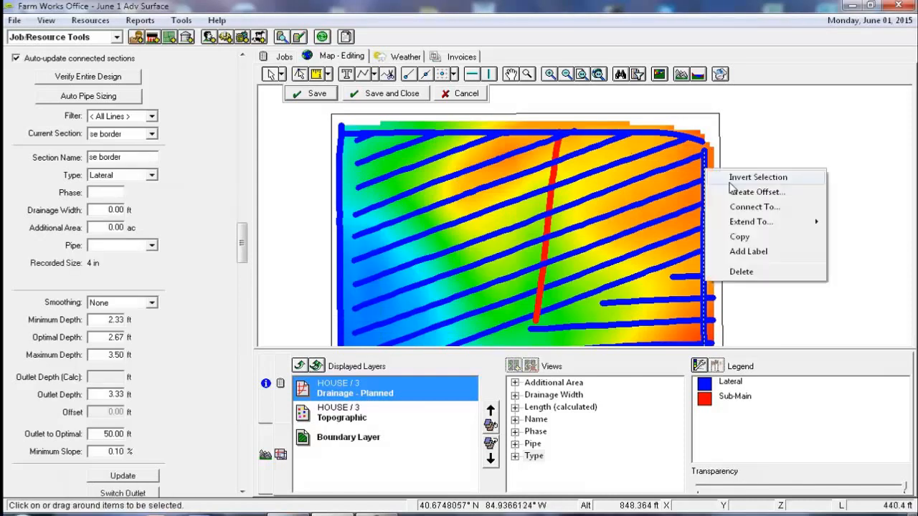
{"action": "left_click", "coordinate": [746, 207]}
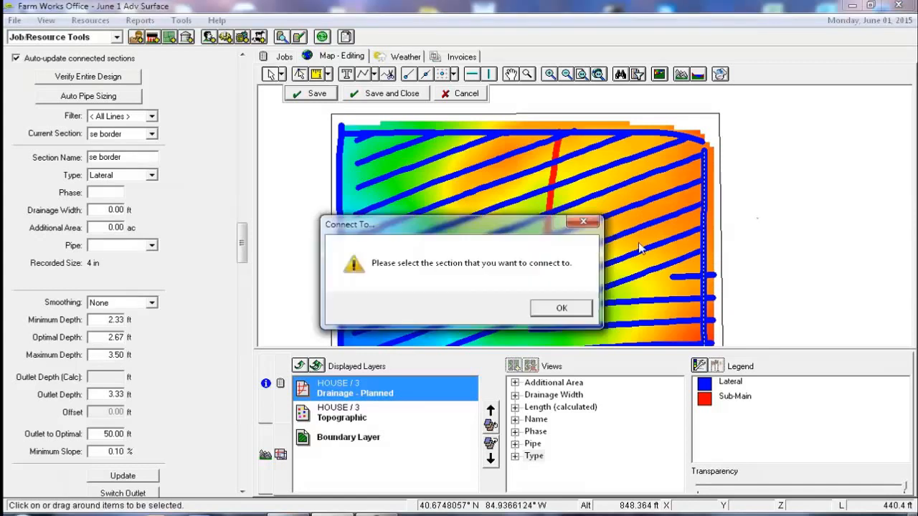
{"action": "left_click", "coordinate": [562, 309]}
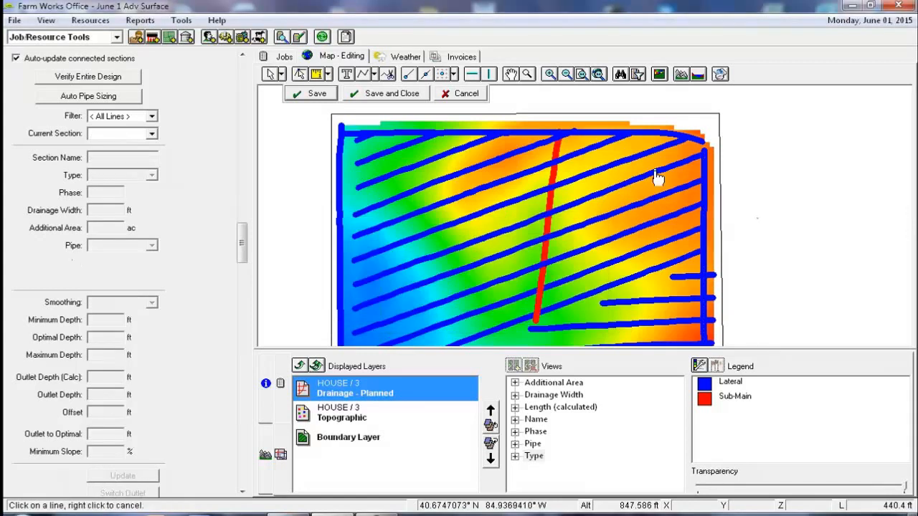
{"action": "left_click", "coordinate": [699, 161]}
{"action": "left_click", "coordinate": [532, 315]}
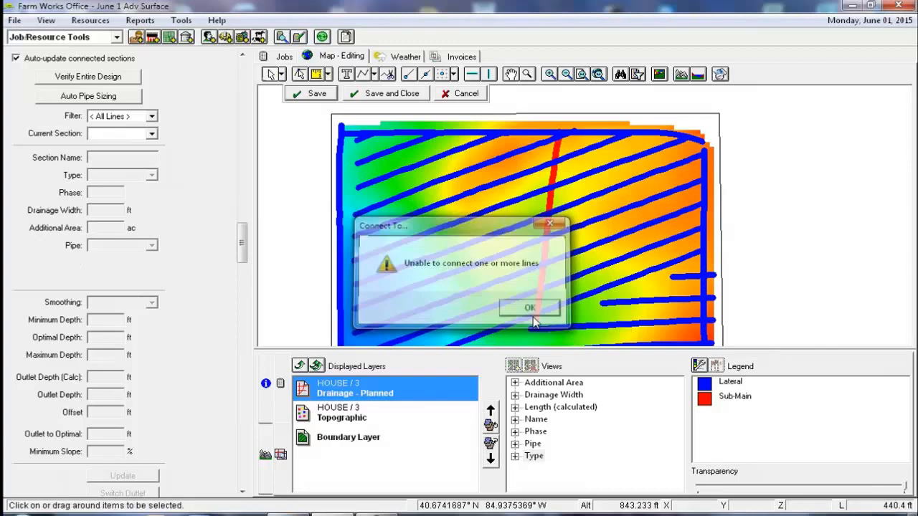
- Try to extend ne border section L46 to the se border section at the northeast corner
{"action": "left_click", "coordinate": [706, 145]}
{"action": "right_click", "coordinate": [704, 144]}
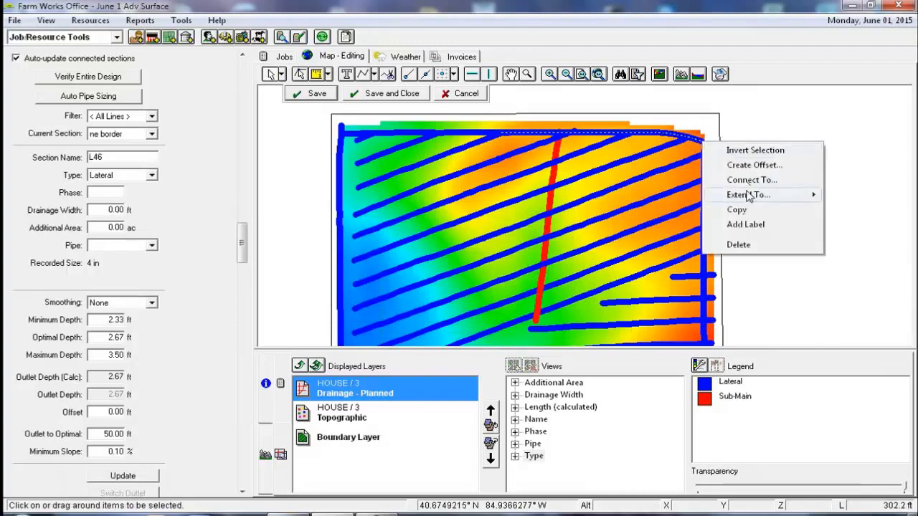
{"action": "mouse_move", "coordinate": [750, 195]}
{"action": "left_click", "coordinate": [839, 193]}
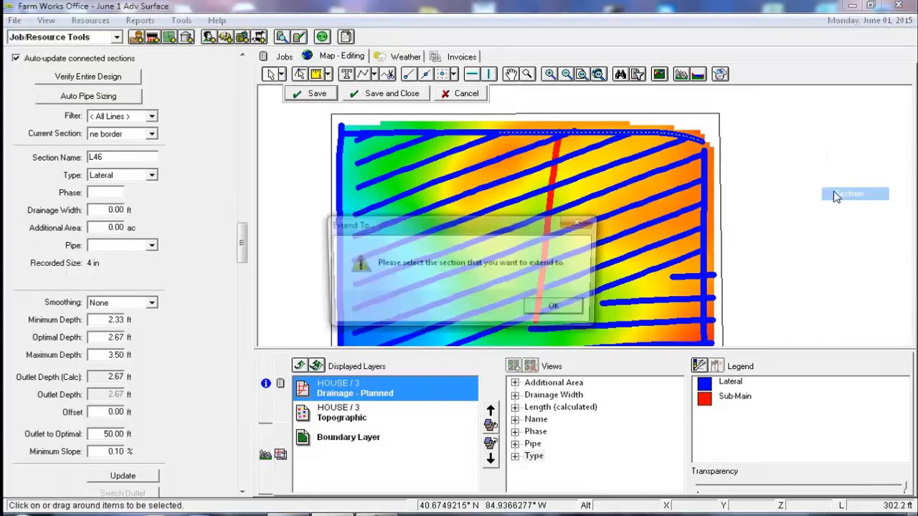
{"action": "left_click", "coordinate": [581, 310]}
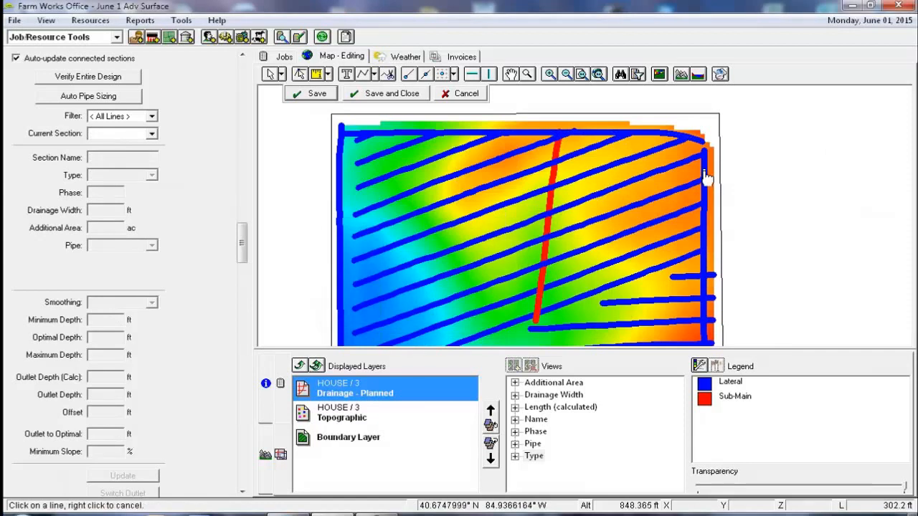
{"action": "left_click", "coordinate": [682, 197]}
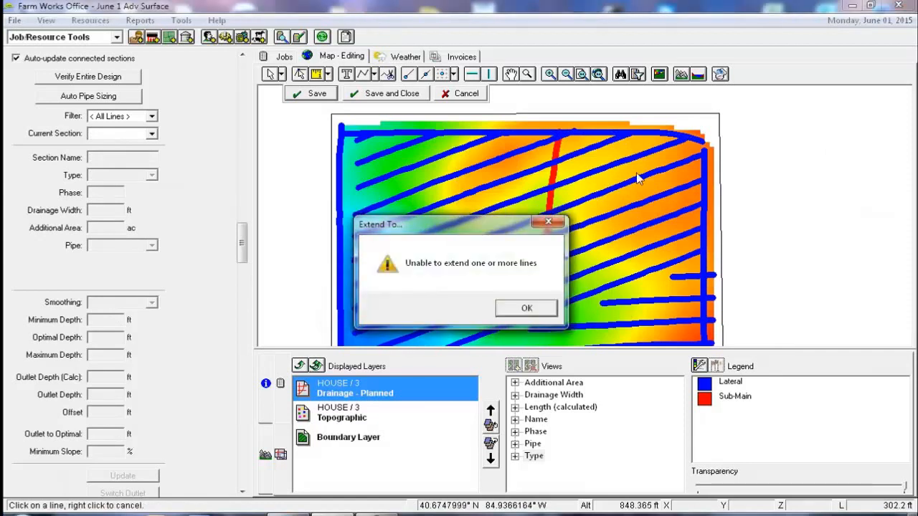
{"action": "left_click", "coordinate": [543, 308]}
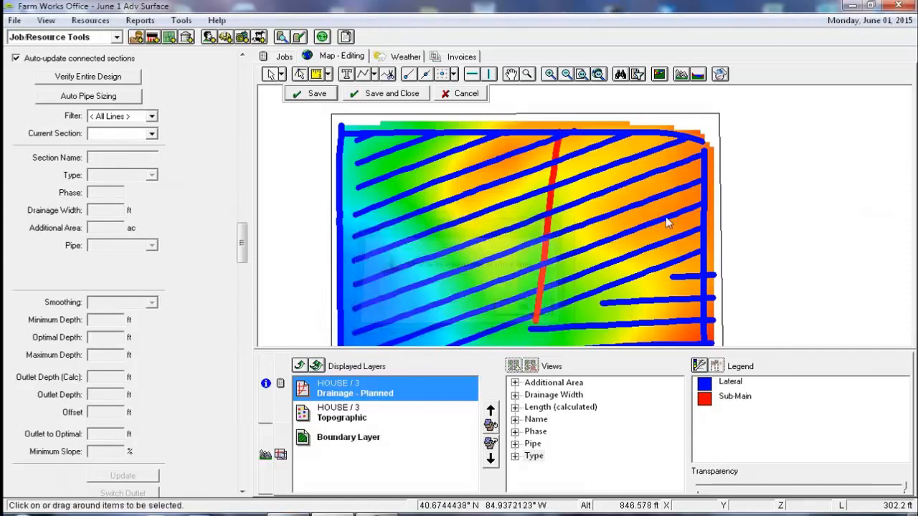
- Try to connect the se border section to the ne border line across the small gap at the northeast corner
{"action": "left_click", "coordinate": [705, 152]}
{"action": "right_click", "coordinate": [705, 169]}
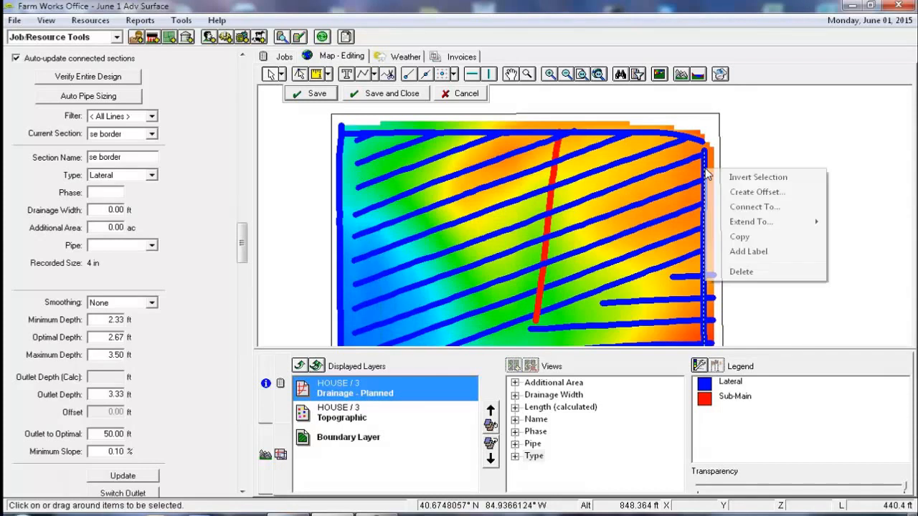
{"action": "left_click", "coordinate": [754, 207]}
{"action": "left_click", "coordinate": [562, 308]}
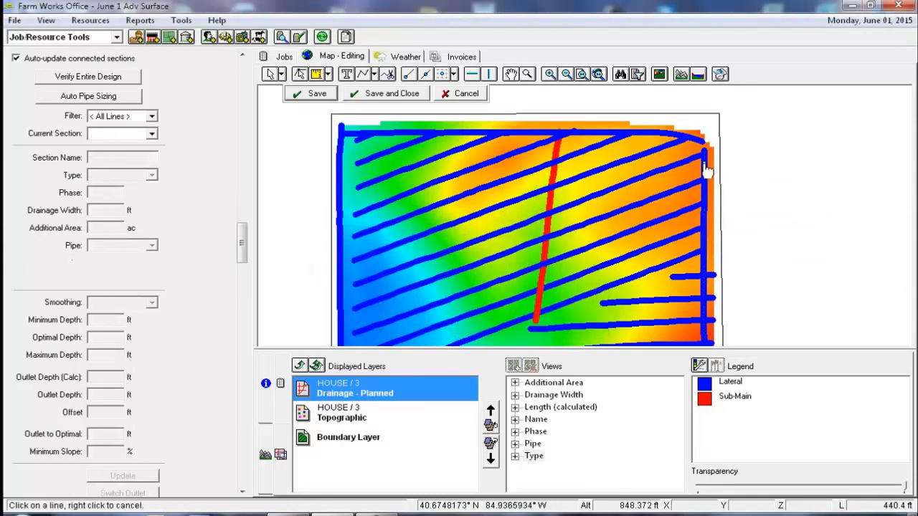
{"action": "left_click", "coordinate": [699, 149]}
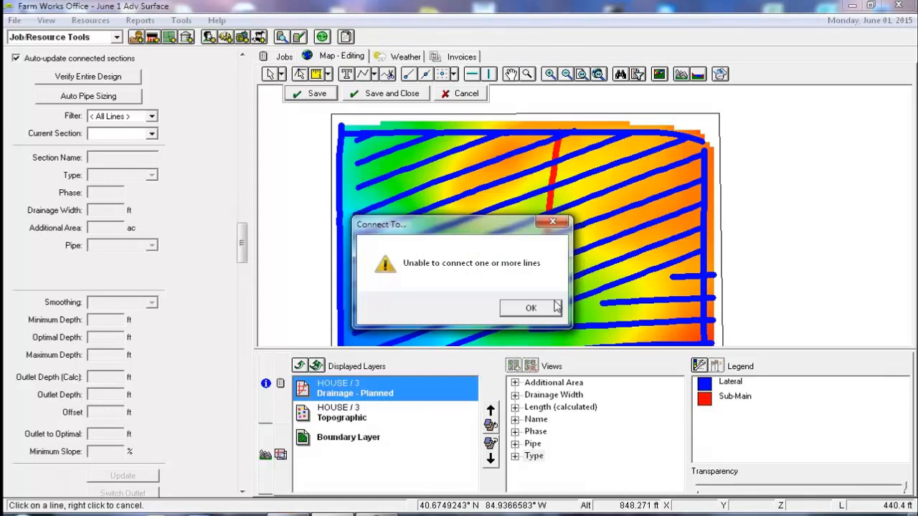
{"action": "left_click", "coordinate": [529, 308]}
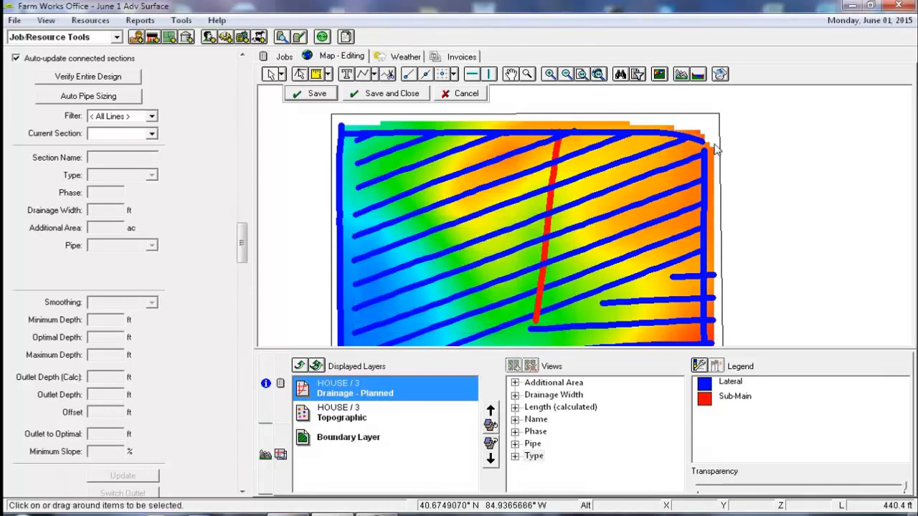
- Lengthen ne border section L46 by moving its east end past the se border line at the northeast corner
{"action": "scroll", "coordinate": [712, 143], "scroll_direction": "up", "scroll_amount": 3}
{"action": "left_click", "coordinate": [724, 202]}
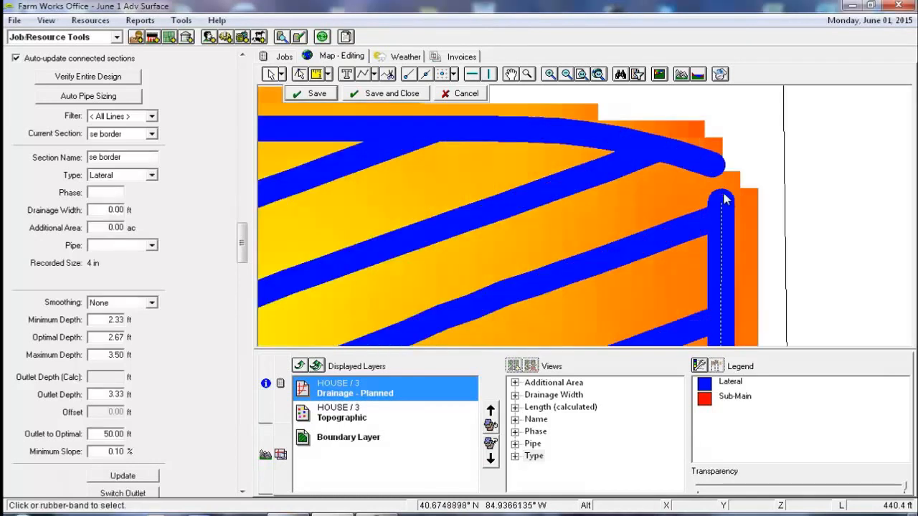
{"action": "left_click", "coordinate": [715, 172]}
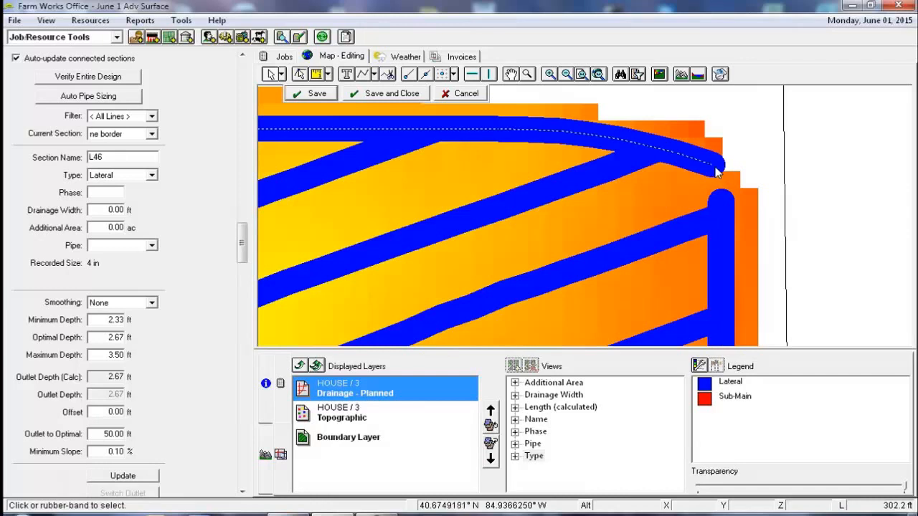
{"action": "left_click", "coordinate": [313, 77]}
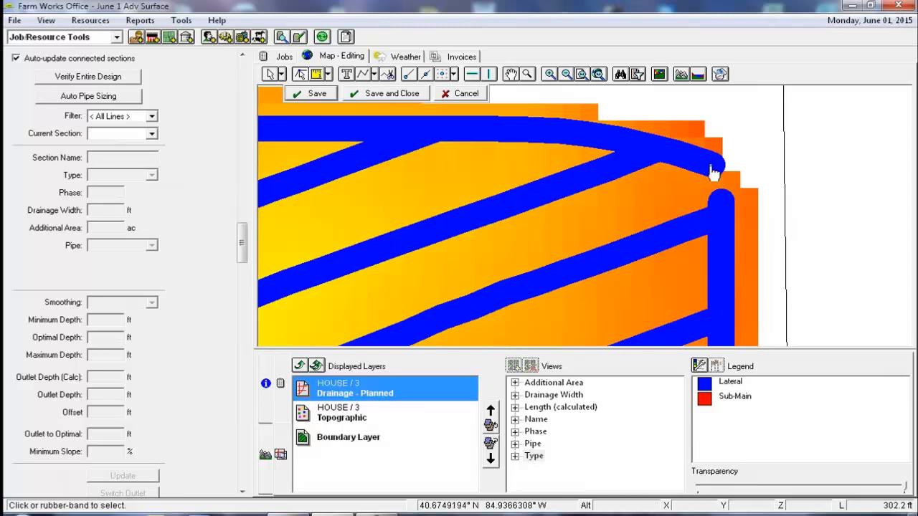
{"action": "left_click_drag", "start_coordinate": [711, 164], "coordinate": [769, 184]}
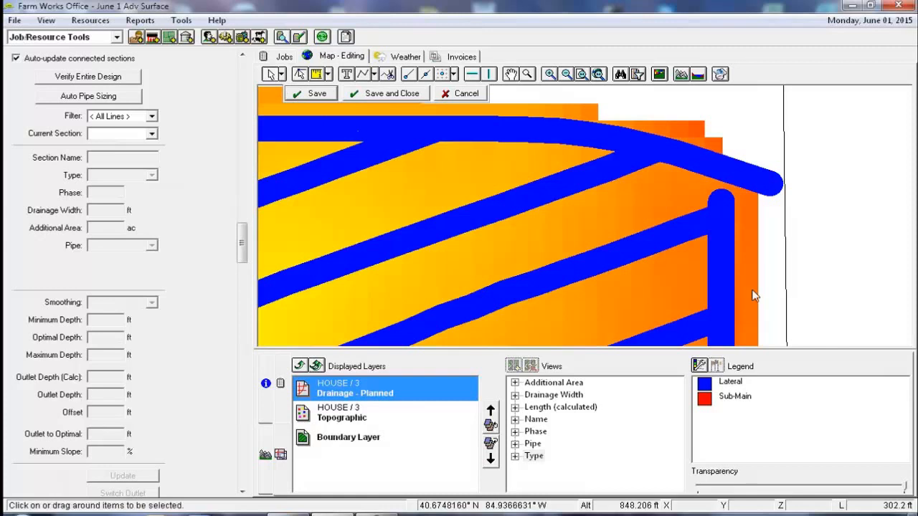
- Connect the north end of the se border section to the lengthened ne border line
{"action": "left_click", "coordinate": [716, 271]}
{"action": "right_click", "coordinate": [719, 272]}
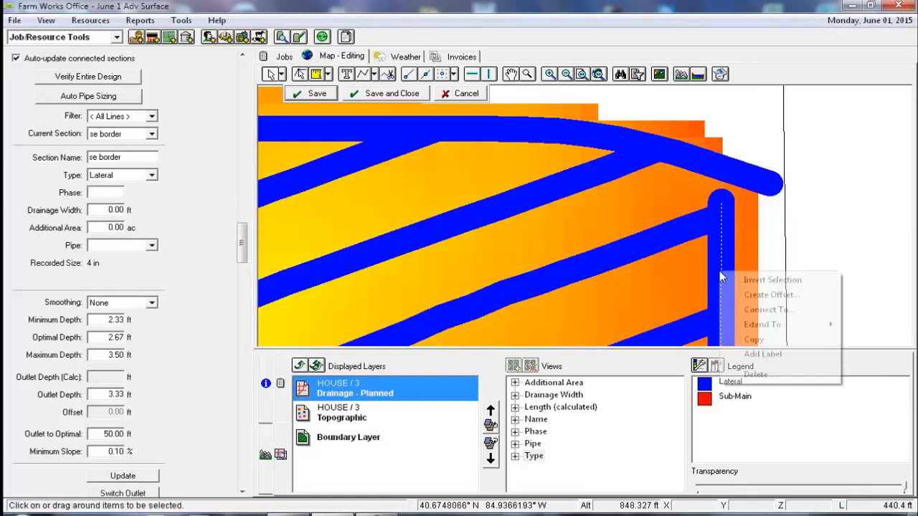
{"action": "left_click", "coordinate": [768, 309]}
{"action": "left_click", "coordinate": [562, 308]}
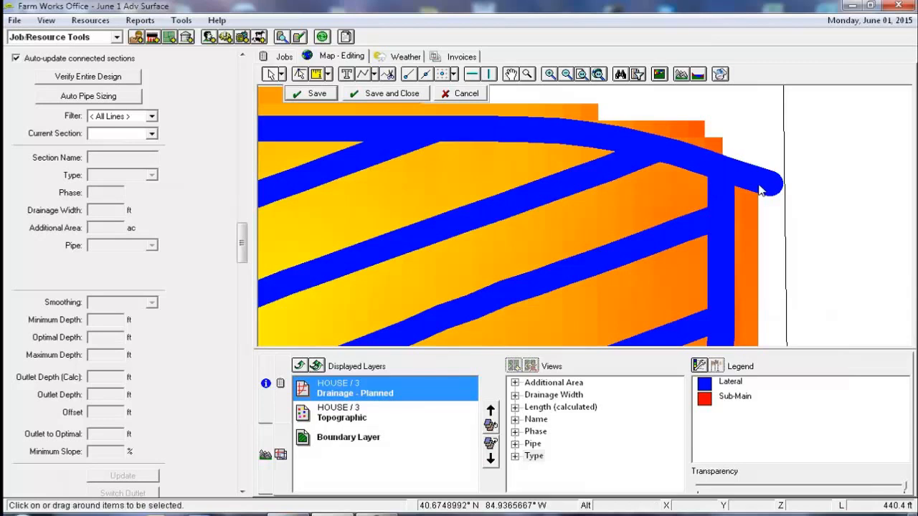
- Split the ne border line just east of the se border junction and delete the overhanging piece
{"action": "left_click", "coordinate": [744, 192]}
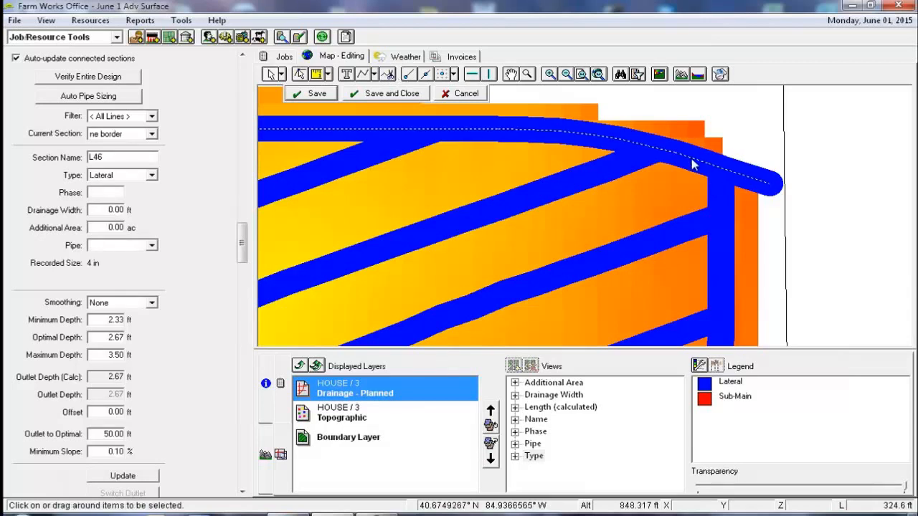
{"action": "left_click", "coordinate": [392, 76]}
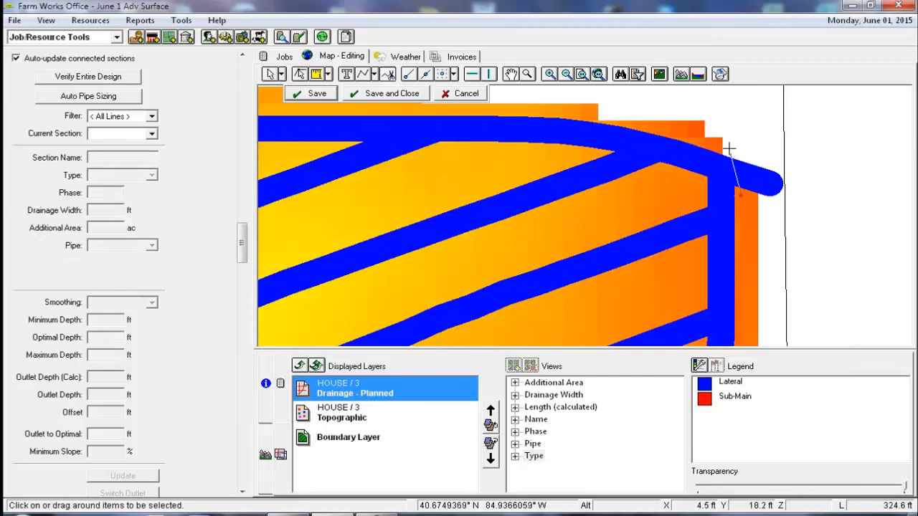
{"action": "right_click", "coordinate": [753, 150]}
{"action": "left_click", "coordinate": [762, 155]}
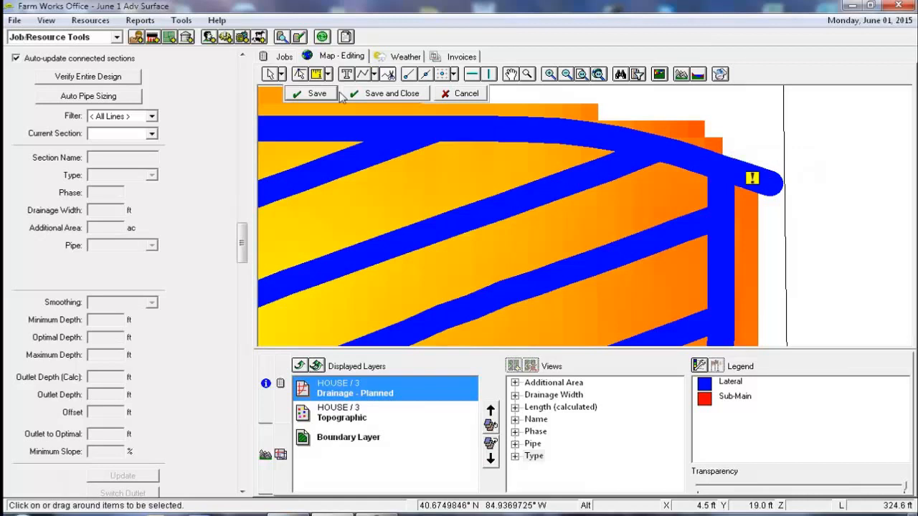
{"action": "left_click", "coordinate": [781, 186]}
{"action": "key", "text": "Delete"}
- Examine the elevation profile and warnings of section L53 along the field's north edge
{"action": "scroll", "coordinate": [753, 227], "scroll_direction": "down", "scroll_amount": 3}
{"action": "scroll", "coordinate": [635, 188], "scroll_direction": "down", "scroll_amount": 1}
{"action": "left_click_drag", "start_coordinate": [702, 315], "coordinate": [697, 263]}
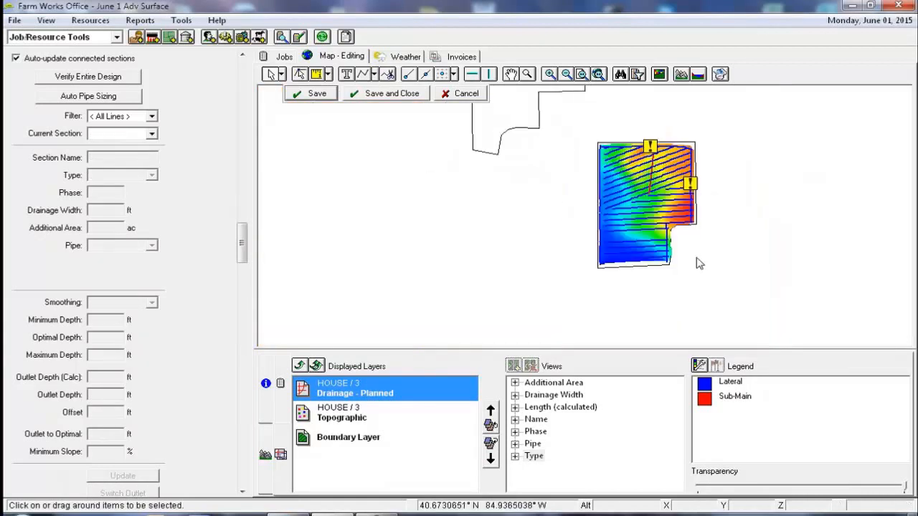
{"action": "scroll", "coordinate": [640, 205], "scroll_direction": "up", "scroll_amount": 5}
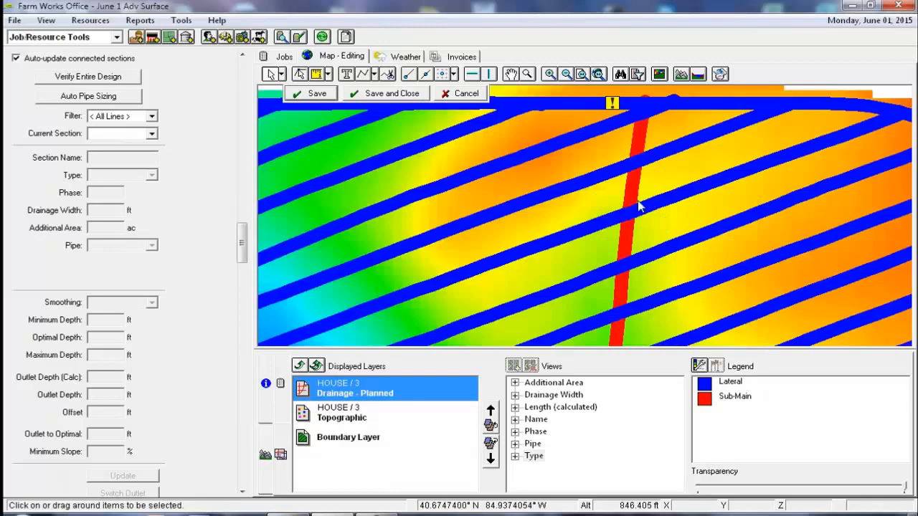
{"action": "left_click", "coordinate": [601, 107]}
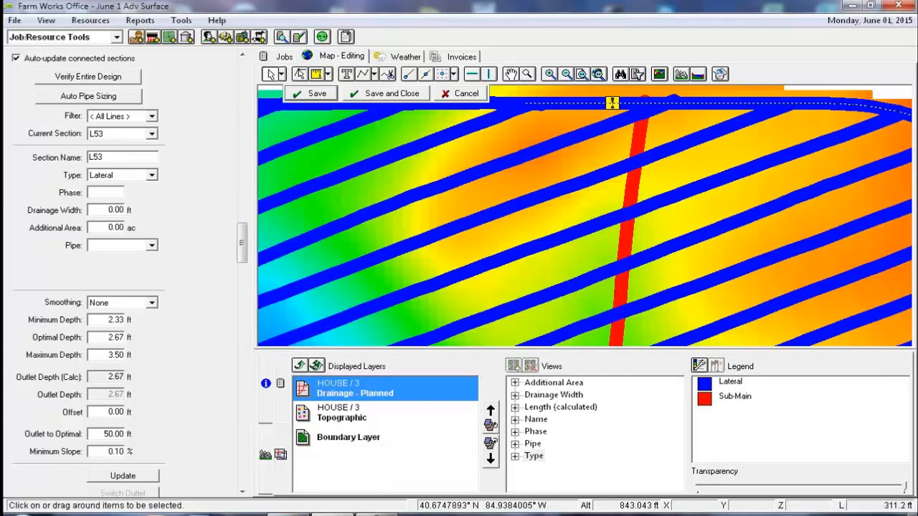
{"action": "left_click", "coordinate": [264, 456]}
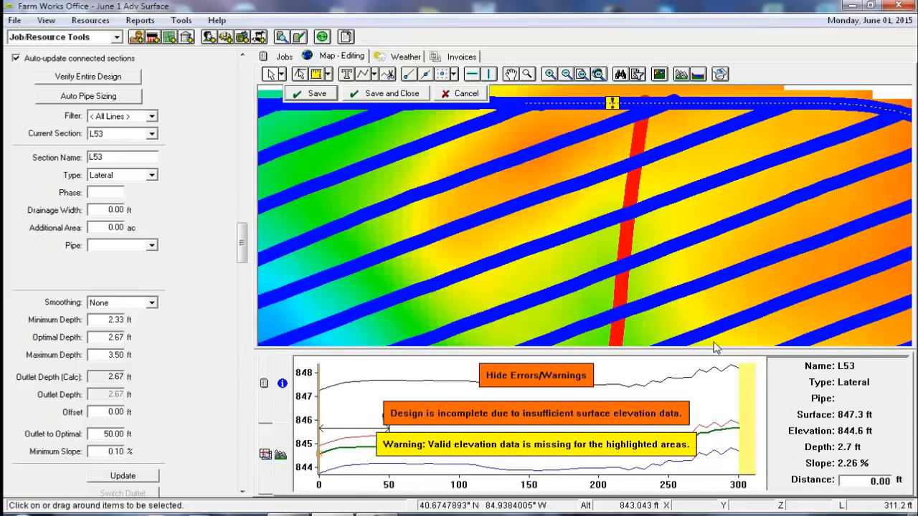
{"action": "key", "text": "Right"}
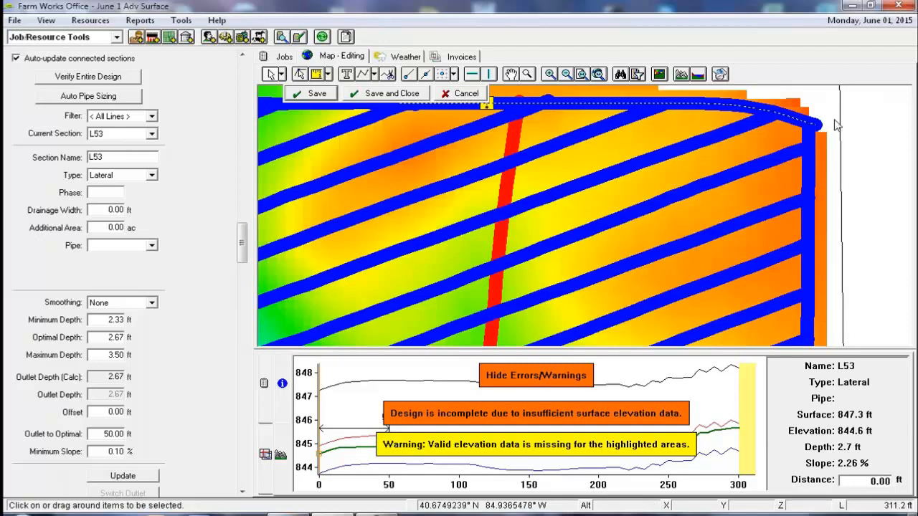
- Save the planned drainage edits and close the editing session
{"action": "left_click", "coordinate": [407, 93]}
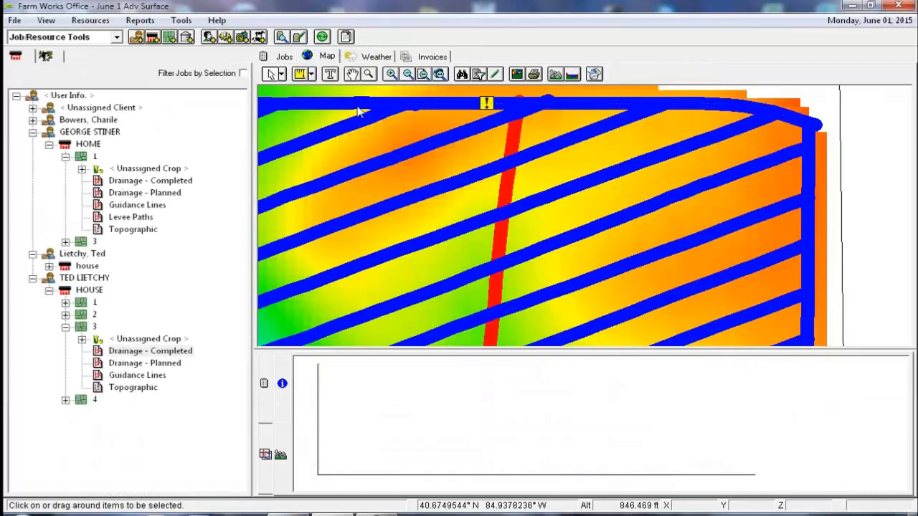
{"action": "scroll", "coordinate": [566, 208], "scroll_direction": "down", "scroll_amount": 3}
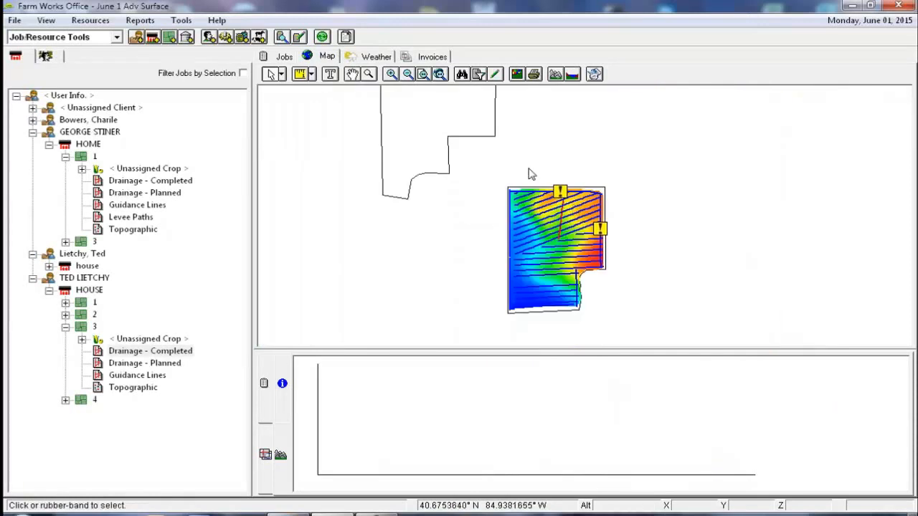
{"action": "scroll", "coordinate": [568, 241], "scroll_direction": "down", "scroll_amount": 2}
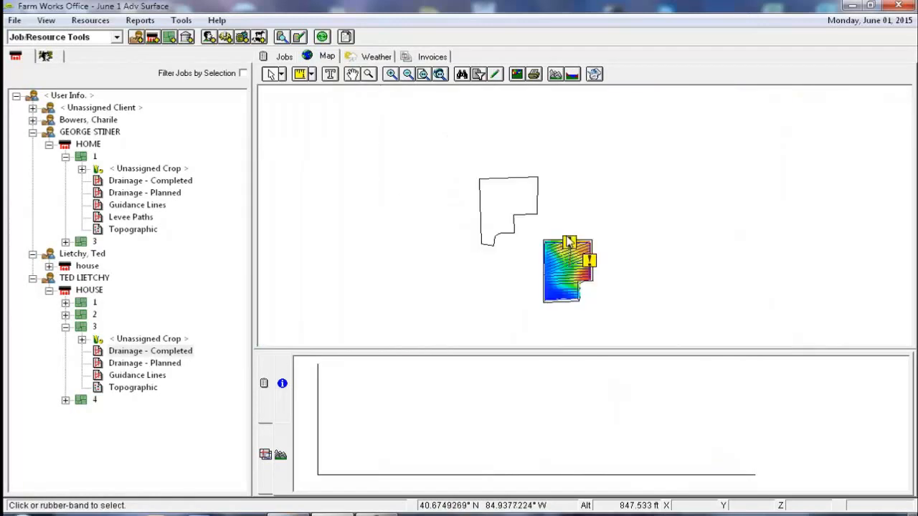
- Reopen the planned drainage layer for editing and delete the laterals, sub-main and east border lines across the northern part of the field
{"action": "left_click", "coordinate": [495, 75]}
{"action": "scroll", "coordinate": [568, 281], "scroll_direction": "up", "scroll_amount": 4}
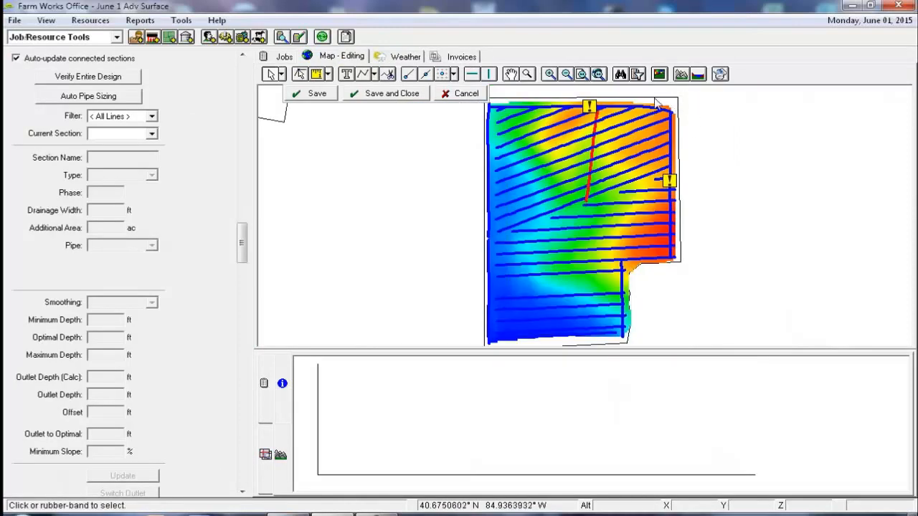
{"action": "left_click_drag", "start_coordinate": [691, 95], "coordinate": [491, 277]}
{"action": "key", "text": "Delete"}
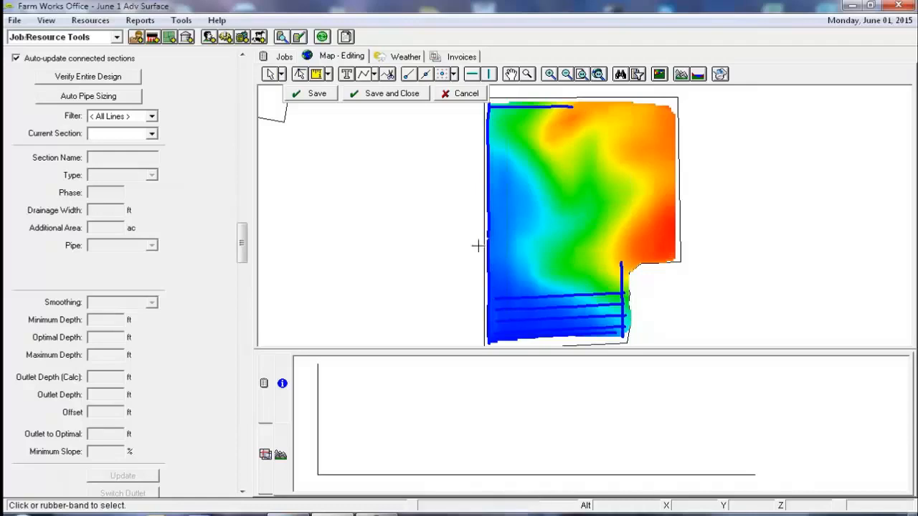
- Draw a diagonal lateral pipe about 728 ft long from the west border line to near the field's northeast corner
{"action": "left_click", "coordinate": [375, 75]}
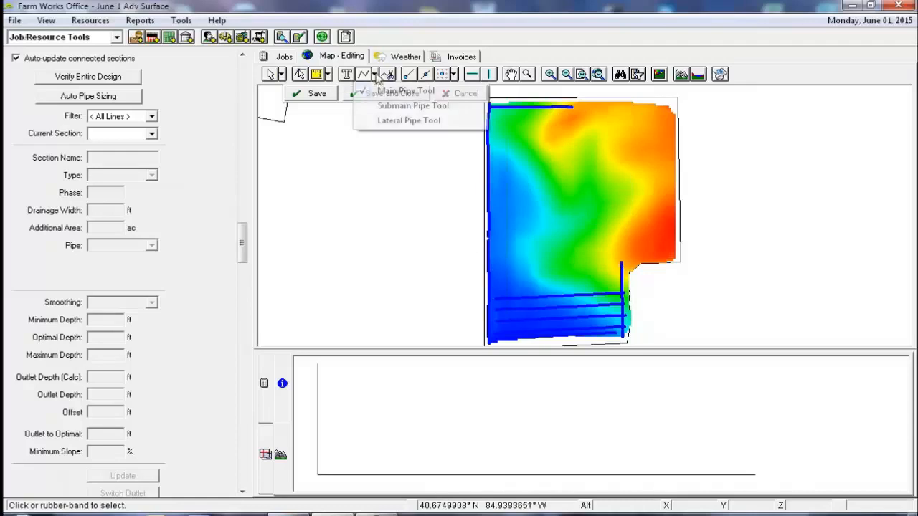
{"action": "left_click", "coordinate": [391, 120]}
{"action": "left_click", "coordinate": [487, 283]}
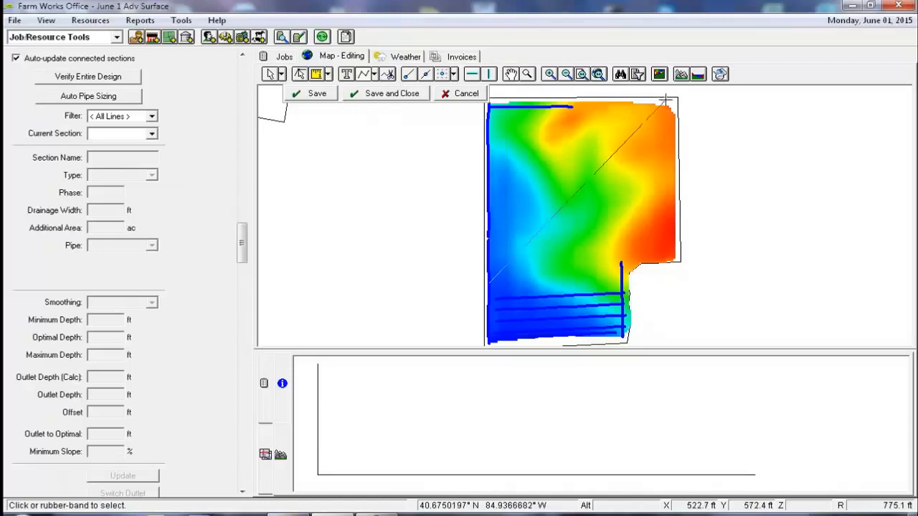
{"action": "right_click", "coordinate": [662, 118]}
{"action": "left_click", "coordinate": [674, 129]}
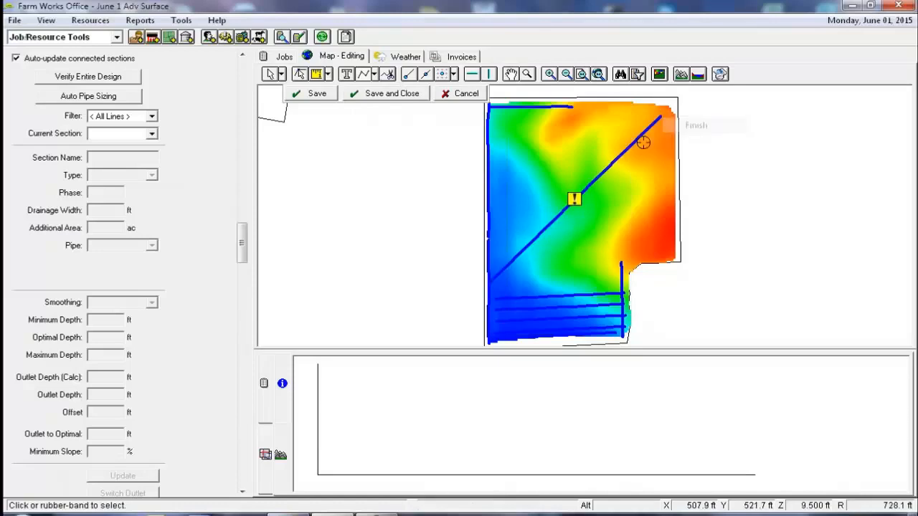
- Create ten offset copies of the diagonal lateral on its left side at a distance of 40 ft
{"action": "left_click", "coordinate": [271, 74]}
{"action": "left_click", "coordinate": [547, 234]}
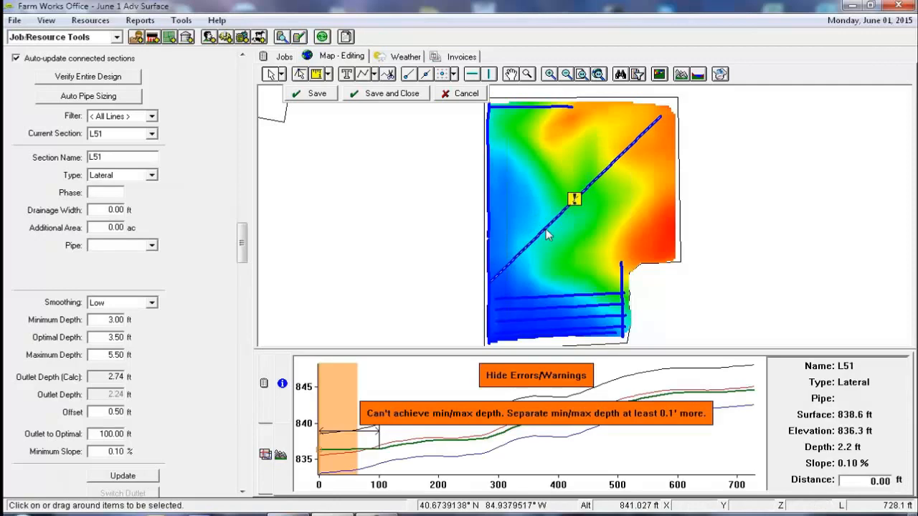
{"action": "right_click", "coordinate": [547, 231]}
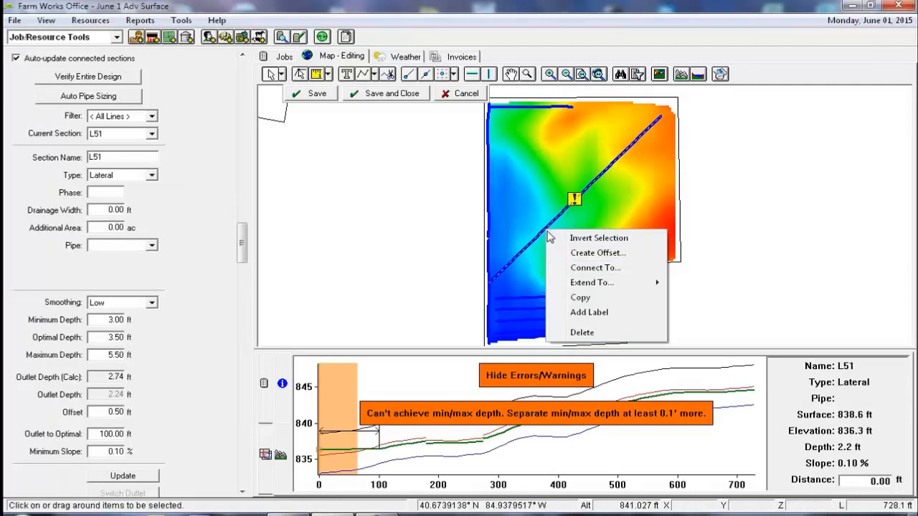
{"action": "left_click", "coordinate": [597, 253]}
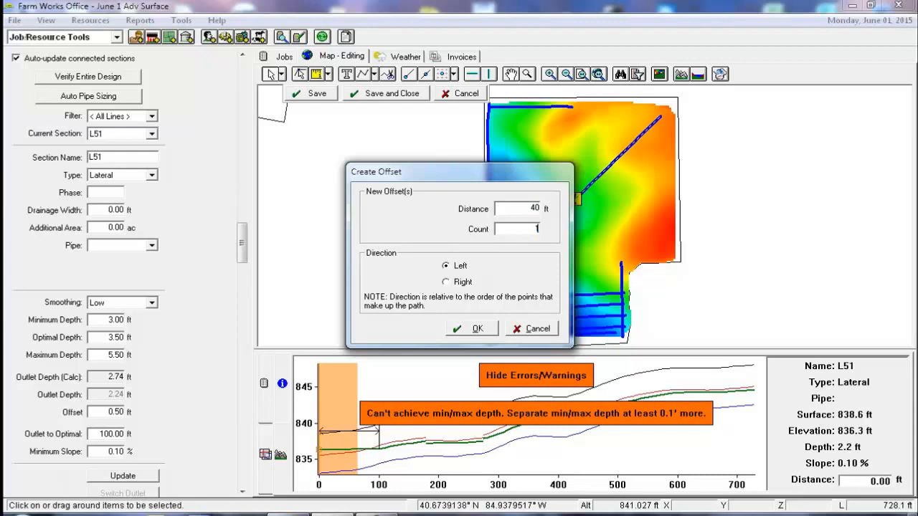
{"action": "key", "text": "Tab"}
{"action": "left_click", "coordinate": [484, 333]}
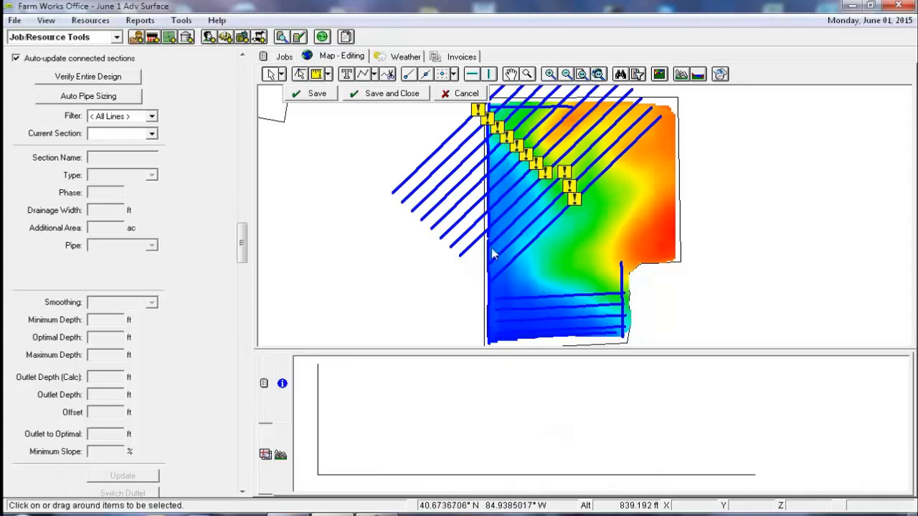
- Delete the eight outermost offset laterals, keeping the two nearest the original diagonal lateral
{"action": "left_click", "coordinate": [430, 159]}
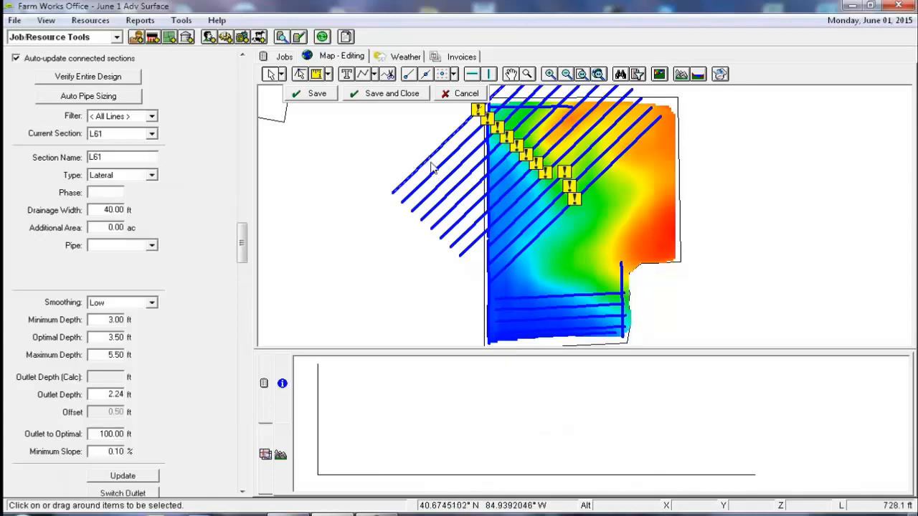
{"action": "key", "text": "Delete"}
{"action": "left_click", "coordinate": [435, 171]}
{"action": "key", "text": "Delete"}
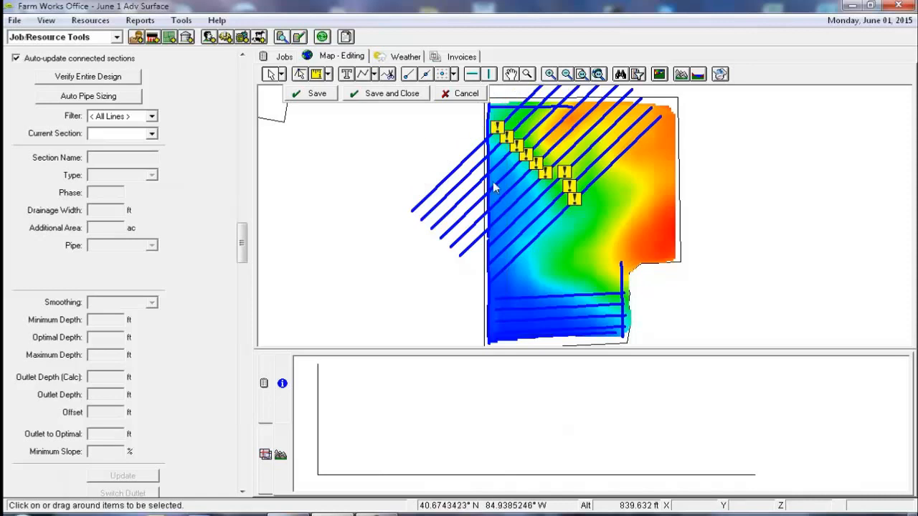
{"action": "scroll", "coordinate": [467, 176], "scroll_direction": "down", "scroll_amount": 2}
{"action": "scroll", "coordinate": [465, 164], "scroll_direction": "up", "scroll_amount": 2}
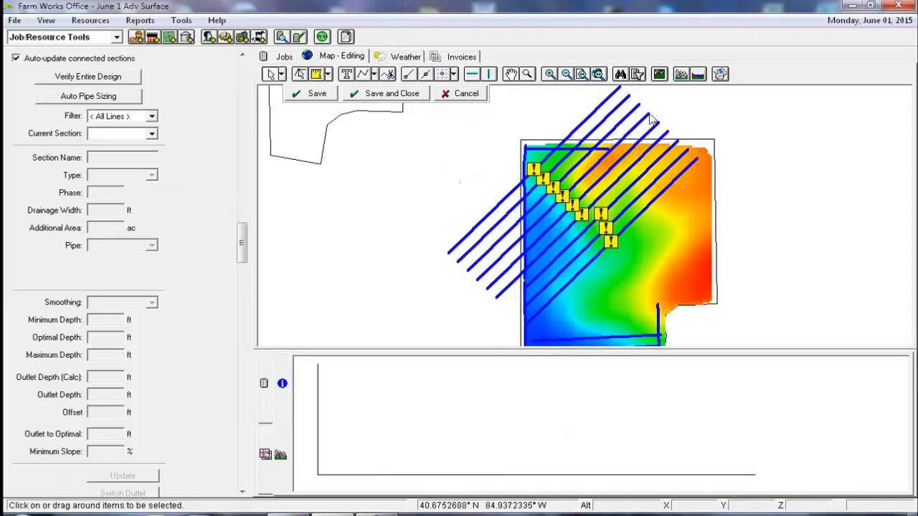
{"action": "left_click", "coordinate": [610, 104]}
{"action": "key", "text": "Delete"}
{"action": "left_click", "coordinate": [617, 112]}
{"action": "key", "text": "Delete"}
{"action": "left_click", "coordinate": [629, 120]}
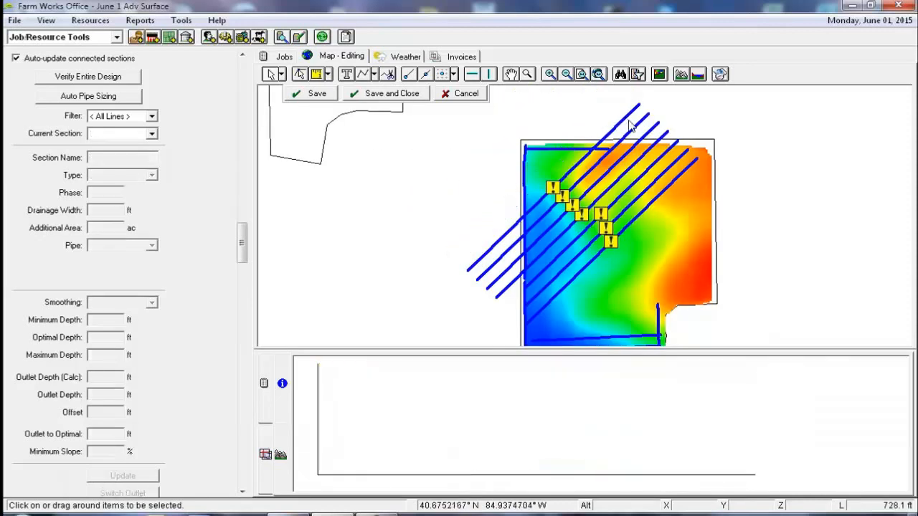
{"action": "key", "text": "Delete"}
{"action": "left_click", "coordinate": [629, 135]}
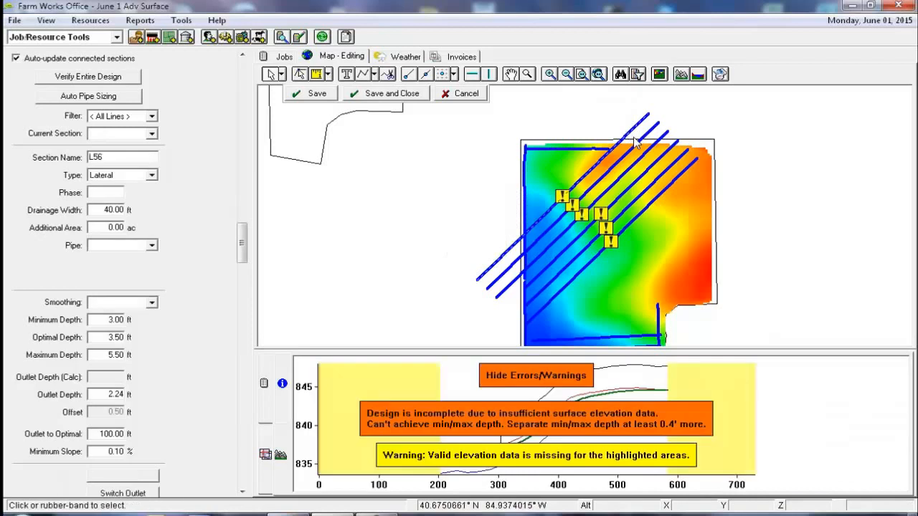
{"action": "key", "text": "Delete"}
{"action": "left_click", "coordinate": [641, 143]}
{"action": "key", "text": "Delete"}
{"action": "left_click", "coordinate": [647, 169]}
{"action": "key", "text": "Delete"}
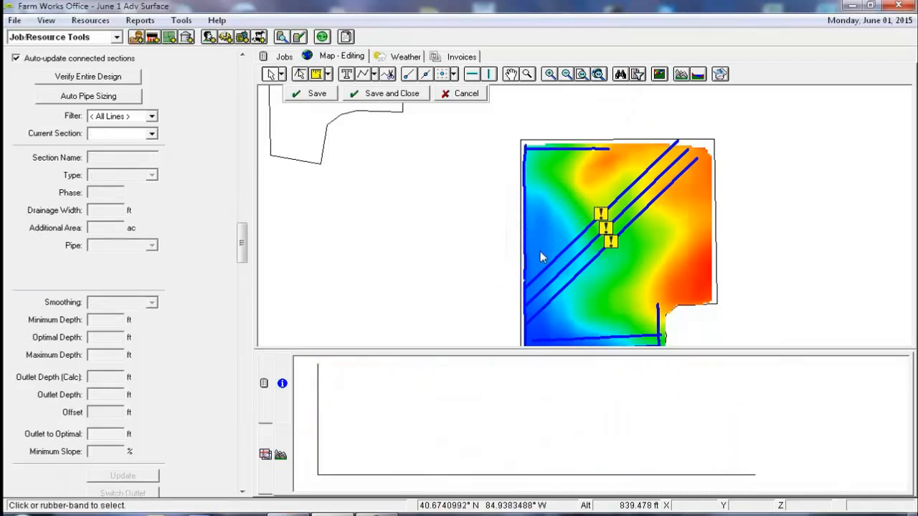
- Delete the ncreekborder section on the west edge and the short line along the north edge
{"action": "left_click", "coordinate": [525, 306]}
{"action": "left_click", "coordinate": [524, 267]}
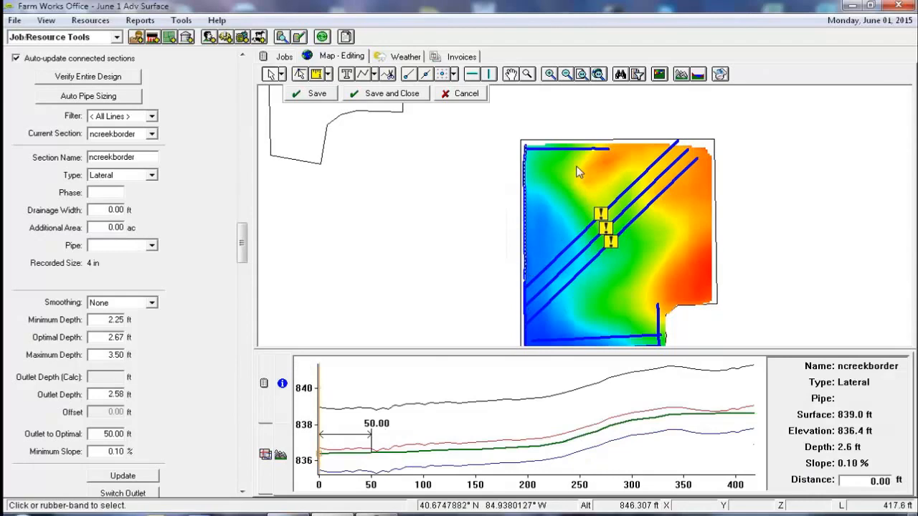
{"action": "key", "text": "Delete"}
{"action": "left_click", "coordinate": [570, 153]}
{"action": "key", "text": "Delete"}
- Extend the screekborder section north along the west edge to the field's northwest corner, making it about 743 ft long
{"action": "left_click", "coordinate": [527, 298]}
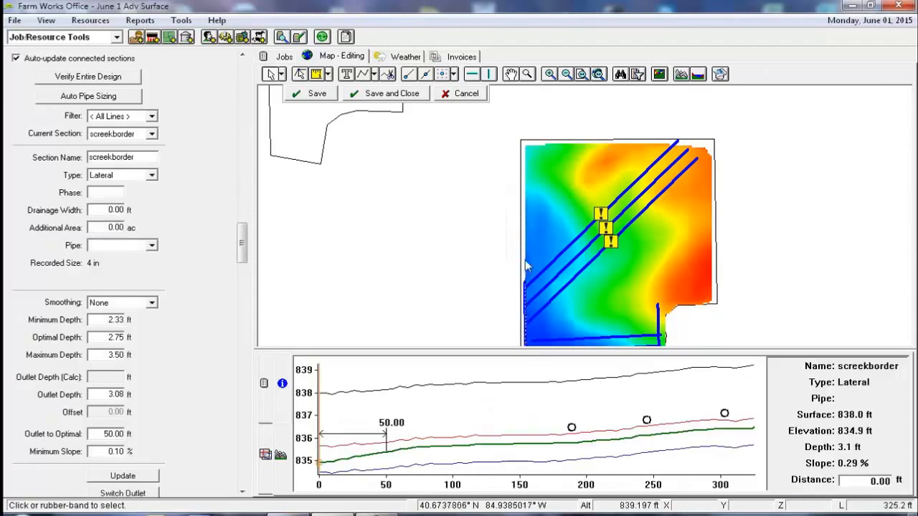
{"action": "left_click", "coordinate": [301, 76]}
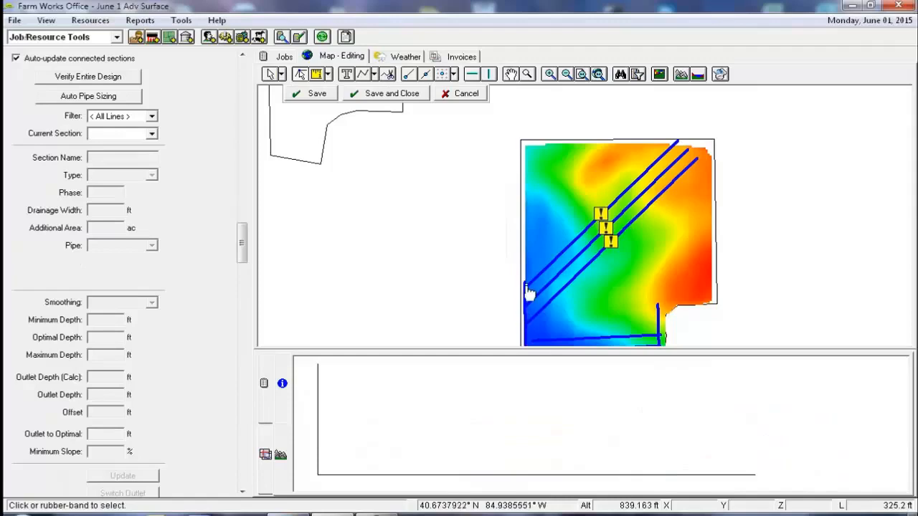
{"action": "scroll", "coordinate": [528, 290], "scroll_direction": "up", "scroll_amount": 3}
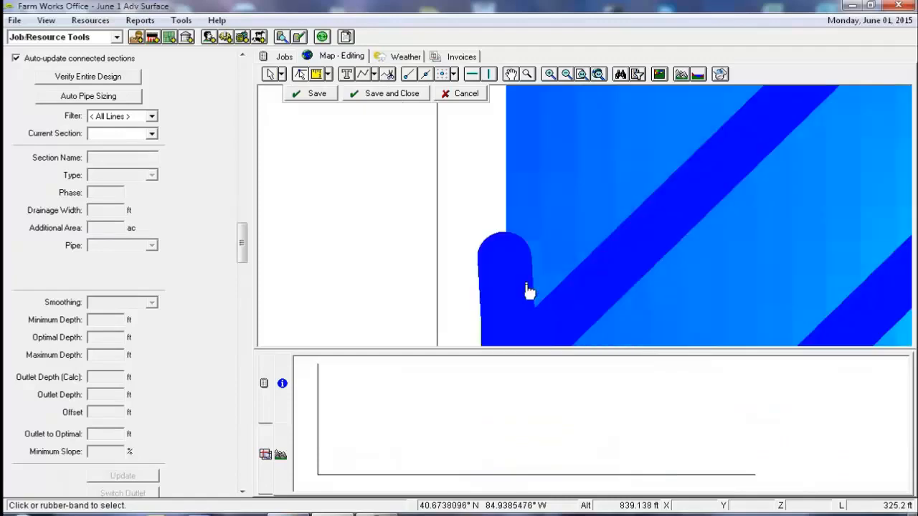
{"action": "left_click_drag", "start_coordinate": [504, 259], "coordinate": [535, 212]}
{"action": "scroll", "coordinate": [578, 228], "scroll_direction": "down", "scroll_amount": 5}
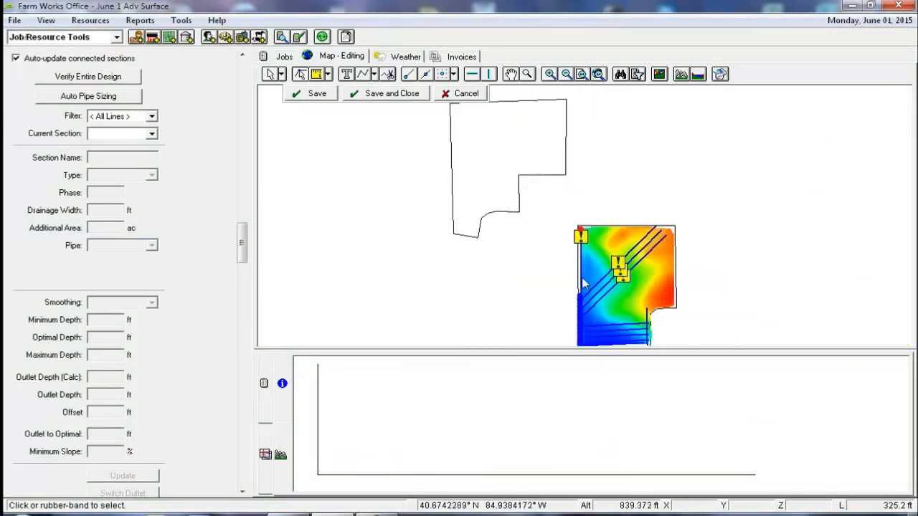
- Cut the screekborder section just below its north end and delete the short piece near the northwest corner
{"action": "scroll", "coordinate": [580, 285], "scroll_direction": "up", "scroll_amount": 2}
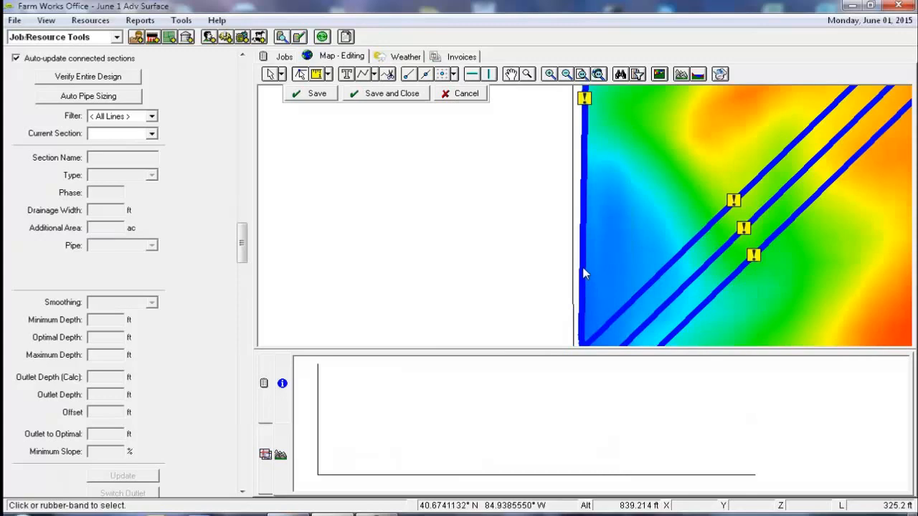
{"action": "scroll", "coordinate": [605, 244], "scroll_direction": "up", "scroll_amount": 3}
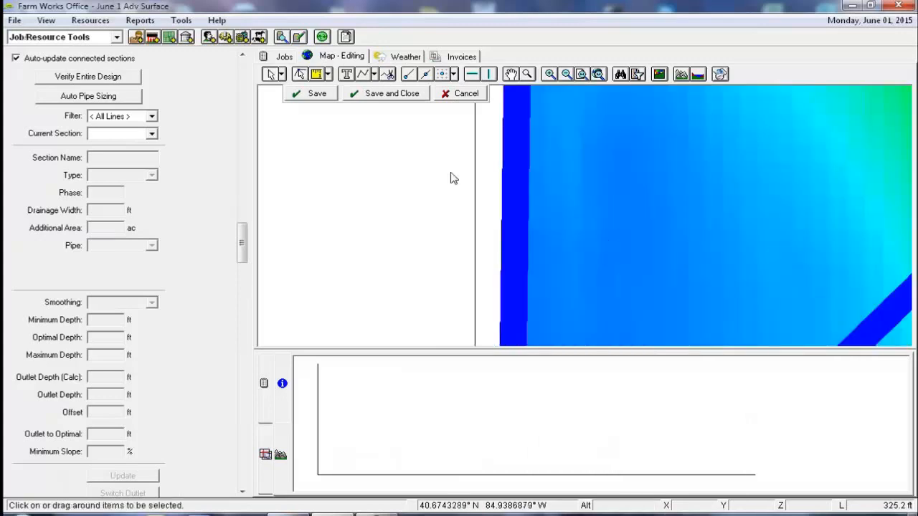
{"action": "left_click", "coordinate": [512, 215]}
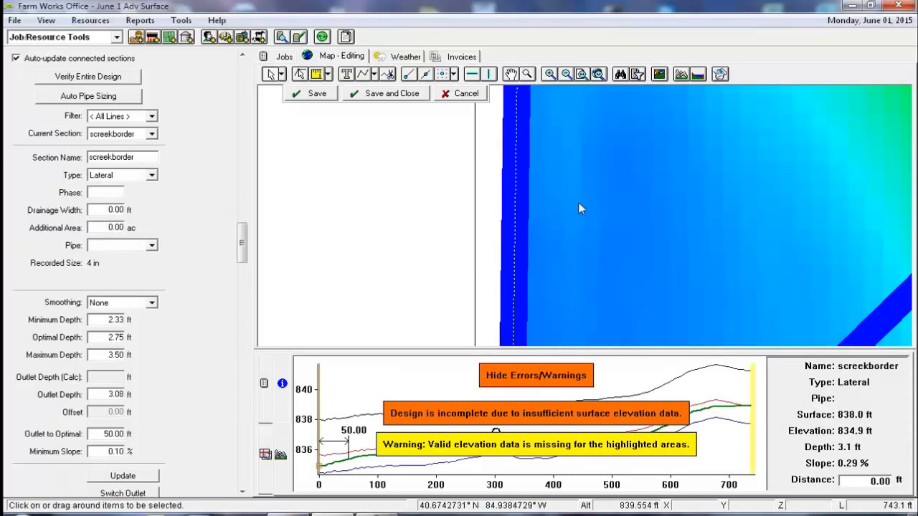
{"action": "scroll", "coordinate": [579, 202], "scroll_direction": "up", "scroll_amount": 1}
{"action": "scroll", "coordinate": [580, 196], "scroll_direction": "down", "scroll_amount": 1}
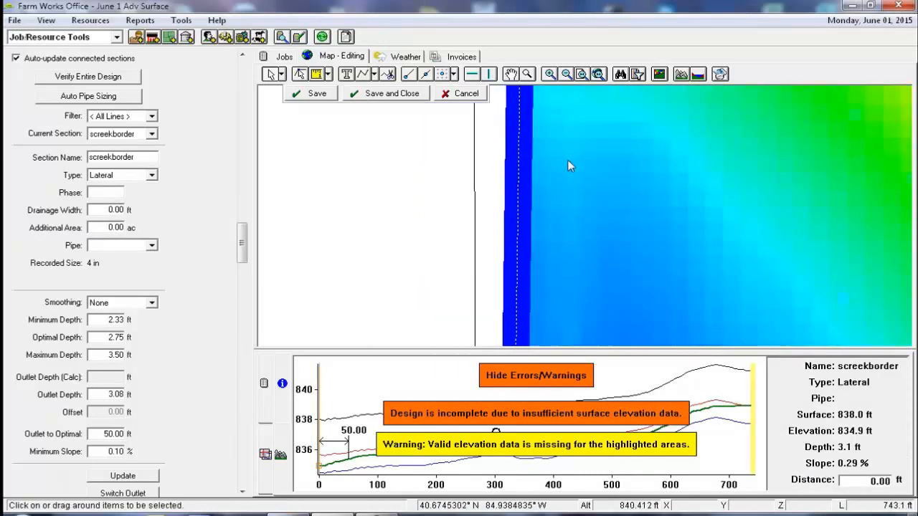
{"action": "key", "text": "Up"}
{"action": "key", "text": "Up"}
{"action": "key", "text": "Up"}
{"action": "key", "text": "Up"}
{"action": "key", "text": "Up"}
{"action": "key", "text": "Up"}
{"action": "key", "text": "Up"}
{"action": "key", "text": "Up"}
{"action": "key", "text": "Up"}
{"action": "key", "text": "Up"}
{"action": "key", "text": "Up"}
{"action": "key", "text": "Up"}
{"action": "key", "text": "Up"}
{"action": "key", "text": "Up"}
{"action": "key", "text": "Down"}
{"action": "key", "text": "Down"}
{"action": "key", "text": "Down"}
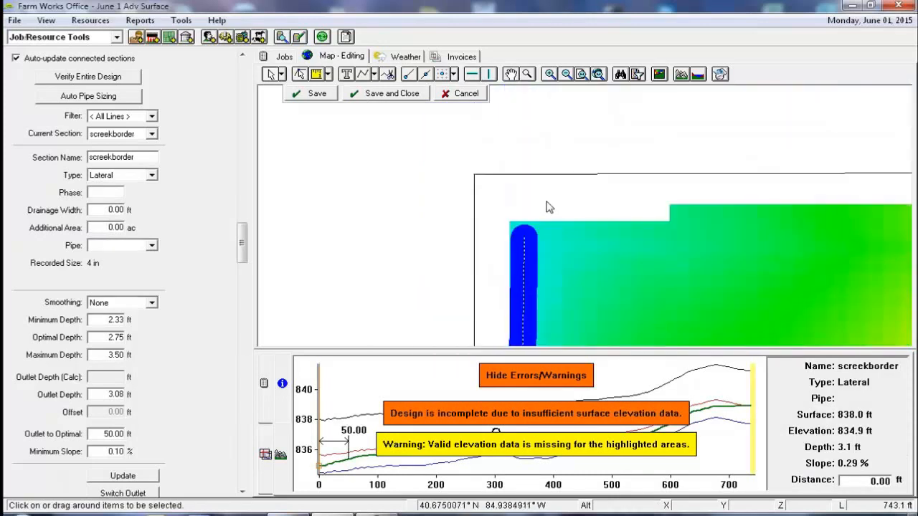
{"action": "left_click", "coordinate": [388, 75]}
{"action": "left_click", "coordinate": [498, 278]}
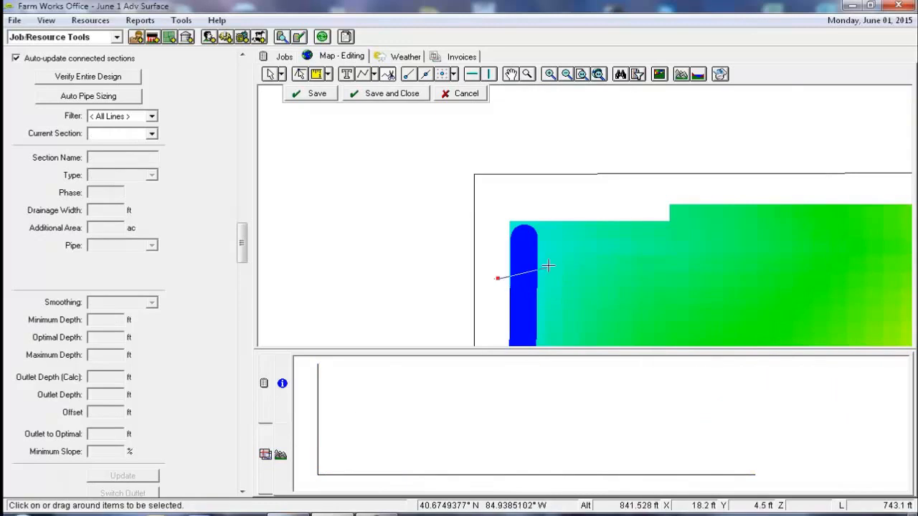
{"action": "right_click", "coordinate": [551, 261]}
{"action": "left_click", "coordinate": [583, 270]}
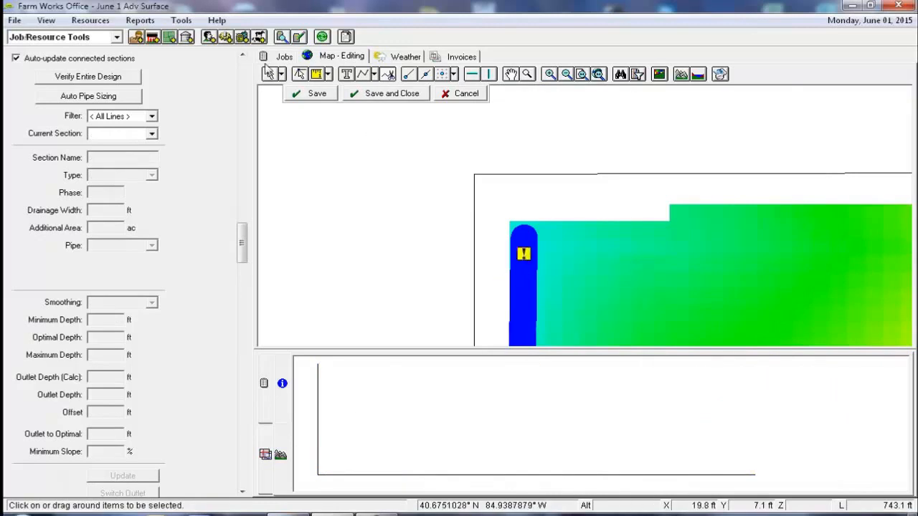
{"action": "left_click", "coordinate": [524, 251]}
{"action": "key", "text": "Delete"}
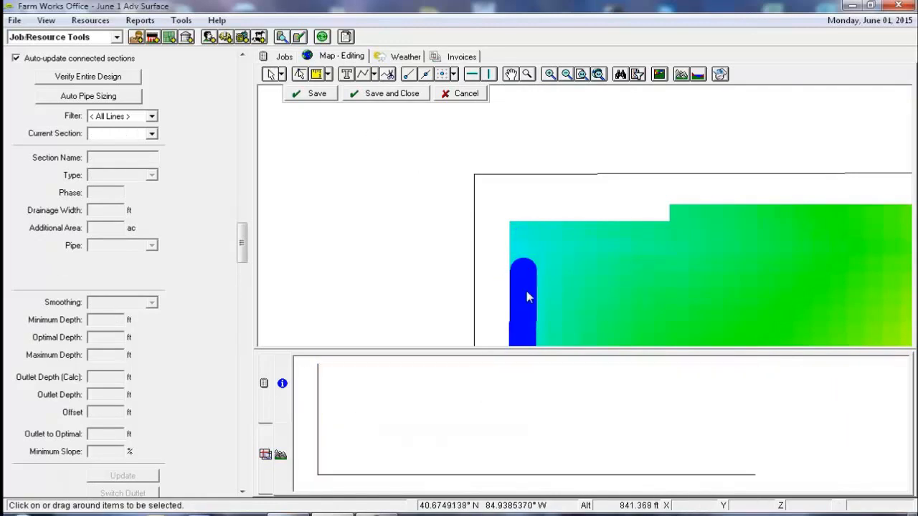
- Create seven offset copies of the northwesternmost diagonal lateral on its left side at a distance of 40 ft
{"action": "left_click", "coordinate": [527, 300]}
{"action": "scroll", "coordinate": [607, 289], "scroll_direction": "down", "scroll_amount": 3}
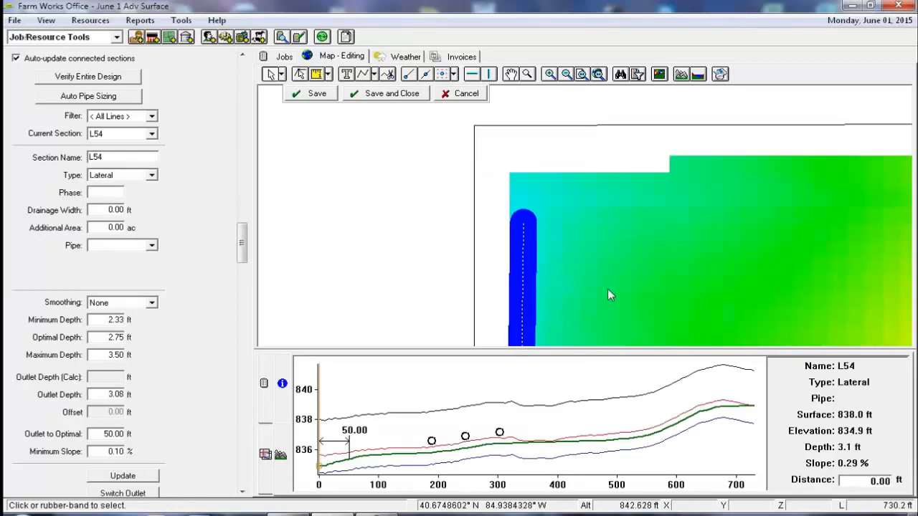
{"action": "key", "text": "Up"}
{"action": "key", "text": "Down"}
{"action": "key", "text": "Down"}
{"action": "key", "text": "Down"}
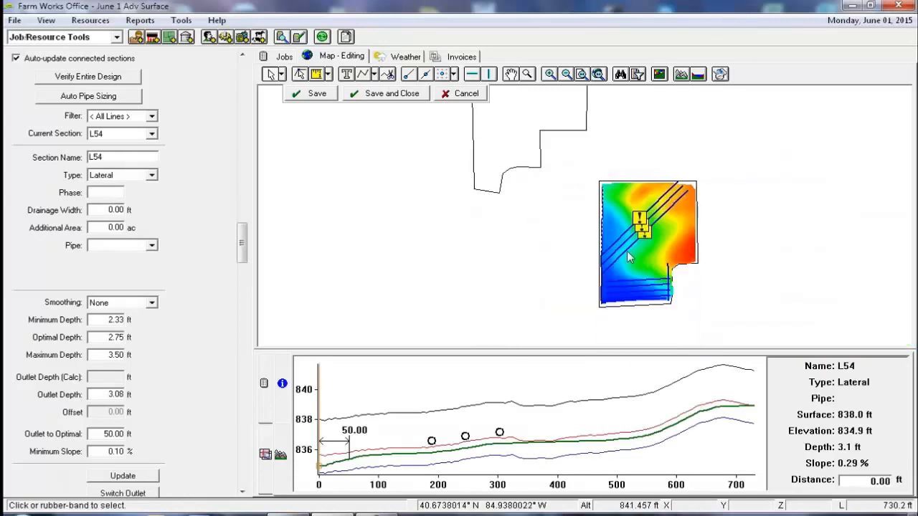
{"action": "left_click", "coordinate": [621, 241]}
{"action": "right_click", "coordinate": [620, 242]}
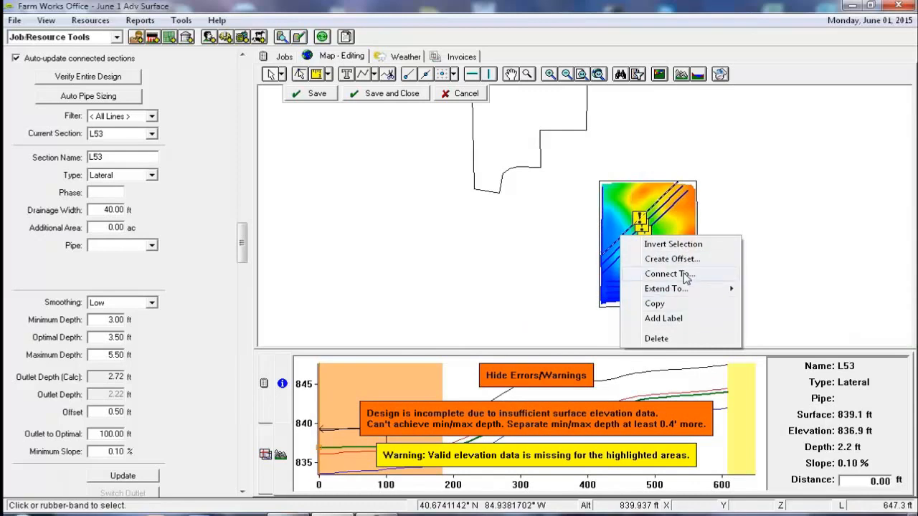
{"action": "left_click", "coordinate": [681, 259]}
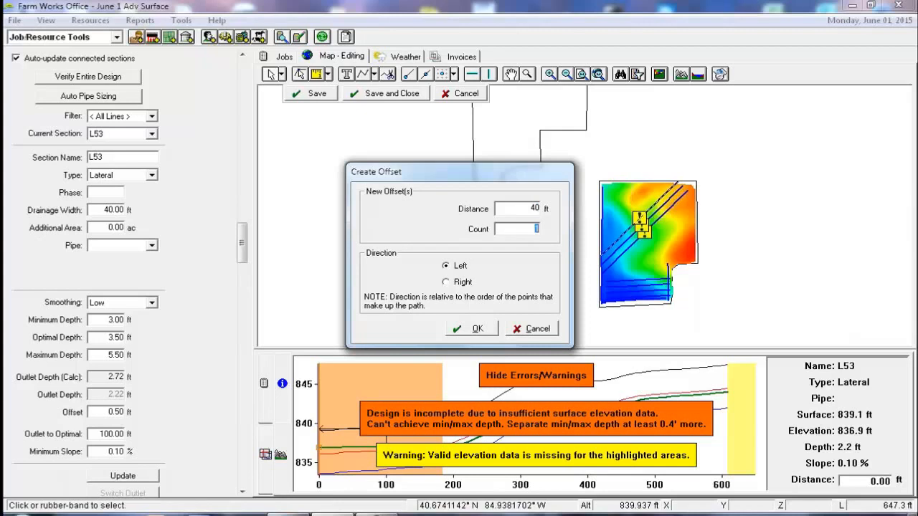
{"action": "left_click", "coordinate": [476, 331]}
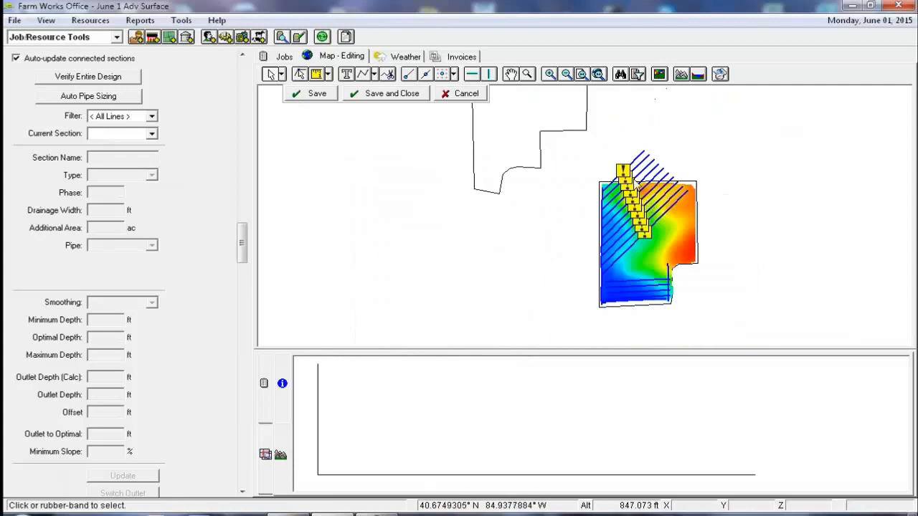
- Extend all ten diagonal laterals so that they run from the west border line to the field boundary
{"action": "left_click_drag", "start_coordinate": [564, 131], "coordinate": [770, 287]}
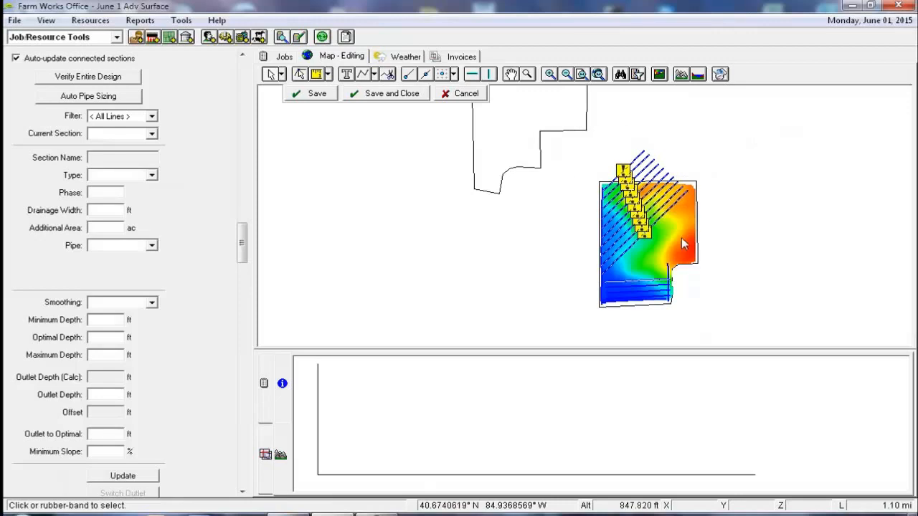
{"action": "left_click", "coordinate": [801, 186]}
{"action": "left_click_drag", "start_coordinate": [558, 123], "coordinate": [762, 283]}
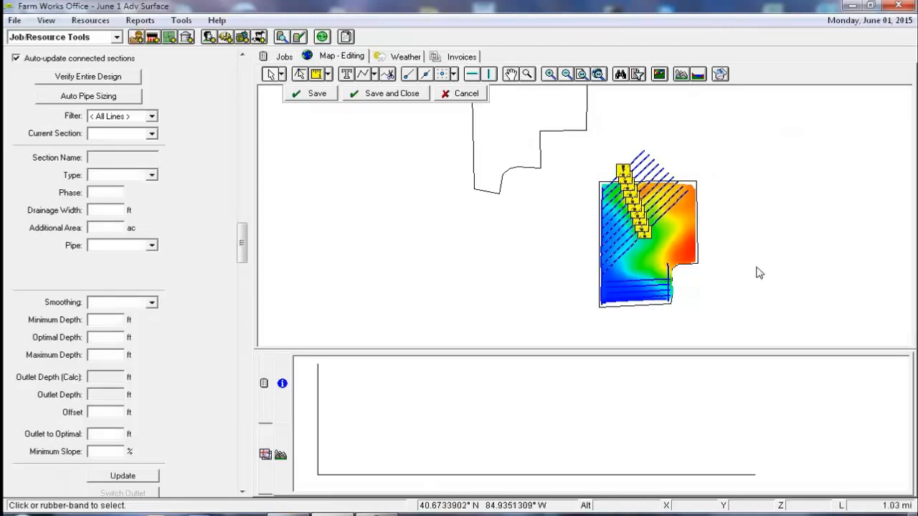
{"action": "right_click", "coordinate": [641, 223]}
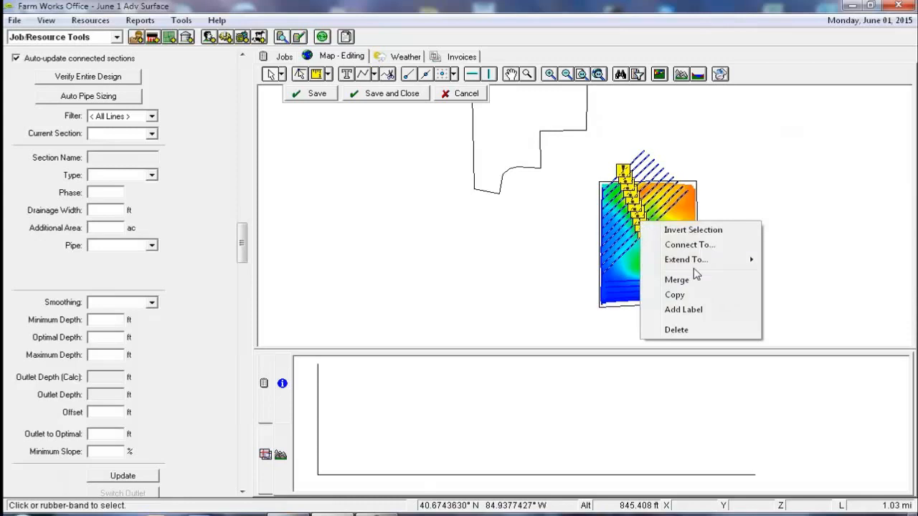
{"action": "mouse_move", "coordinate": [709, 262]}
{"action": "left_click", "coordinate": [790, 270]}
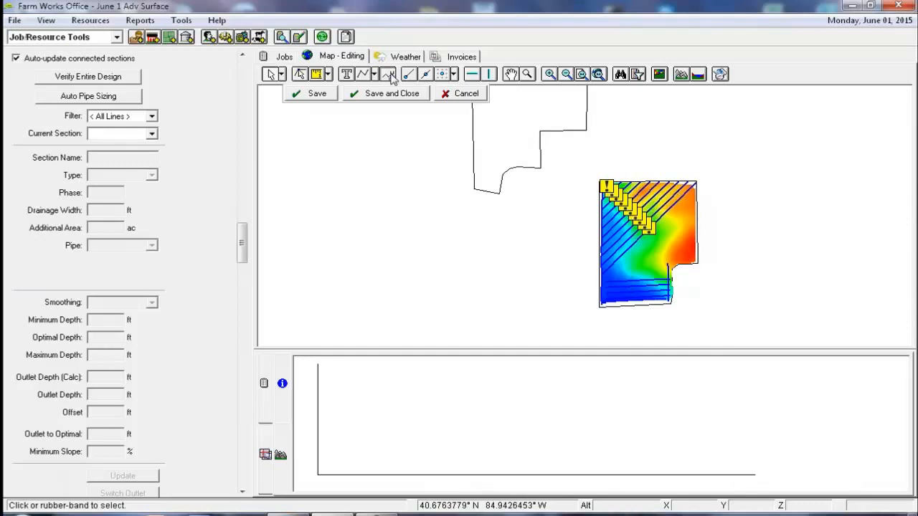
- Cut the ten diagonal laterals along a line running just inside the field's north edge to the northeast corner
{"action": "scroll", "coordinate": [602, 185], "scroll_direction": "up", "scroll_amount": 3}
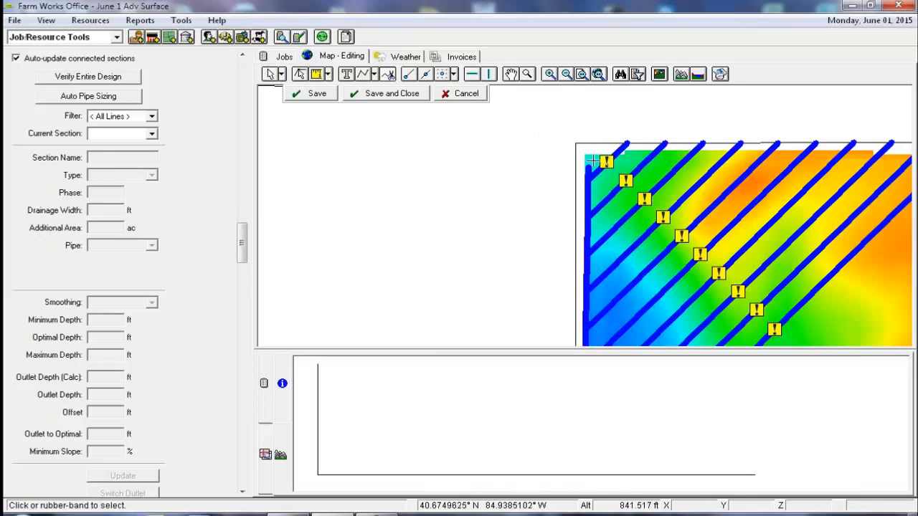
{"action": "left_click", "coordinate": [591, 160]}
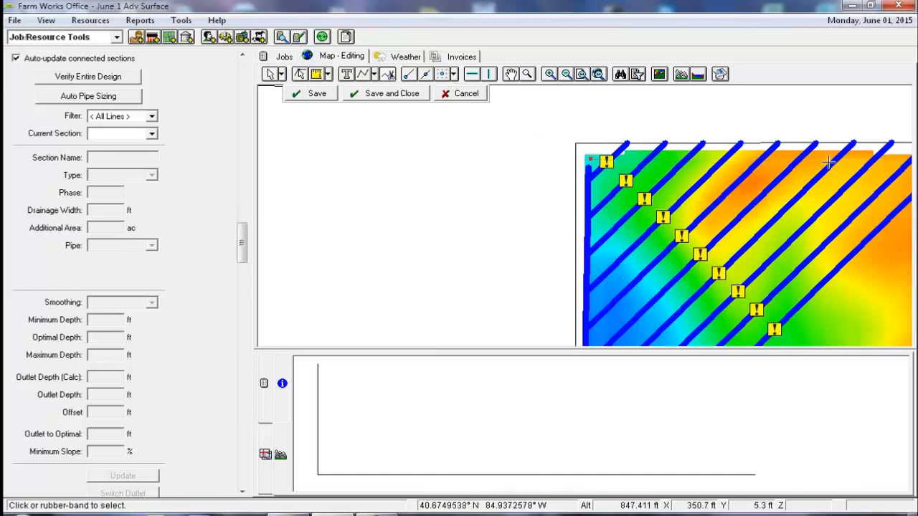
{"action": "key", "text": "Right"}
{"action": "key", "text": "Right"}
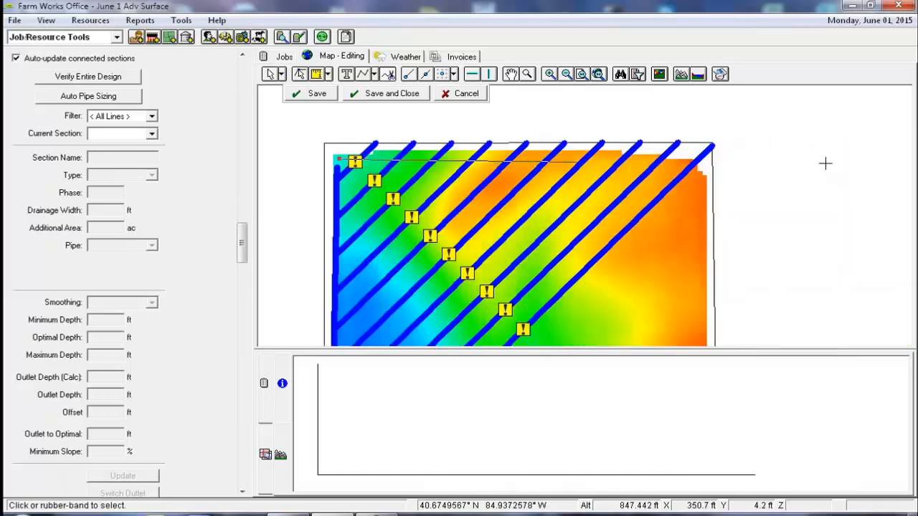
{"action": "left_click", "coordinate": [679, 165]}
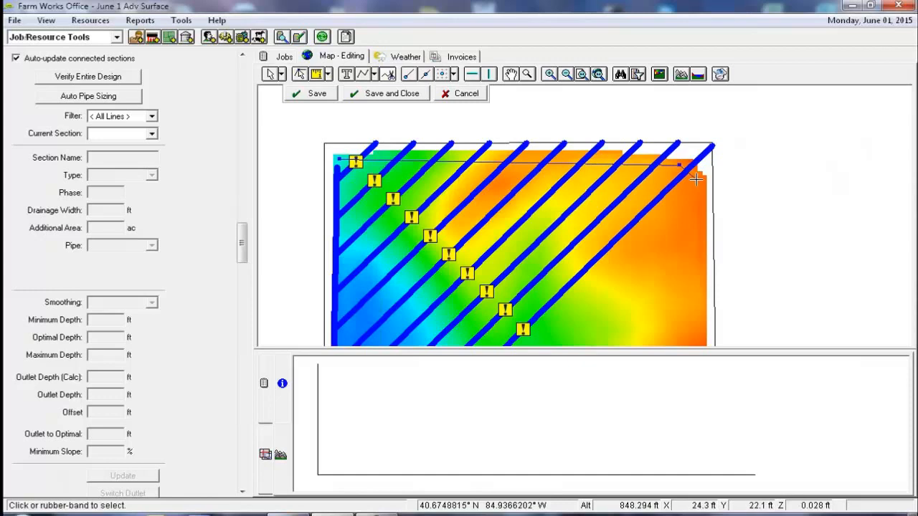
{"action": "right_click", "coordinate": [695, 179]}
{"action": "left_click", "coordinate": [706, 188]}
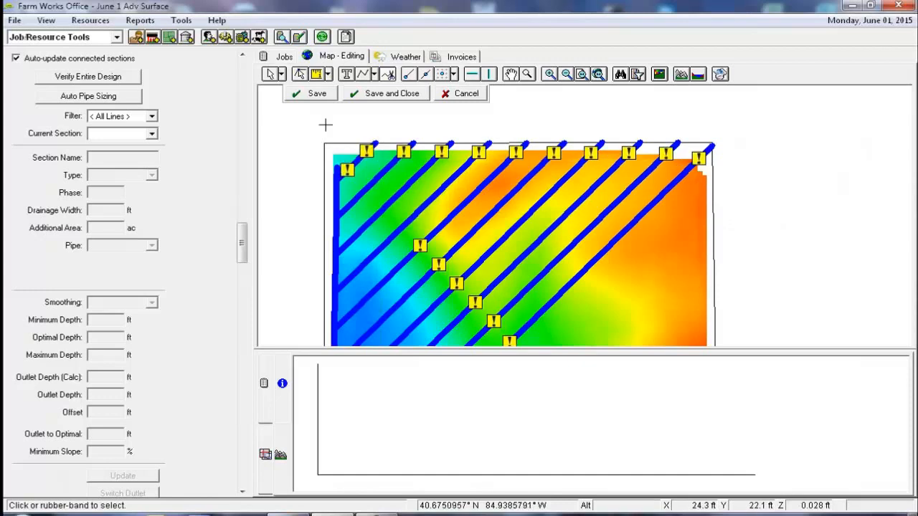
- Delete the cut-off lateral ends that lie beyond the cut line along the north boundary
{"action": "left_click", "coordinate": [270, 74]}
{"action": "left_click_drag", "start_coordinate": [342, 112], "coordinate": [776, 190]}
{"action": "key", "text": "Delete"}
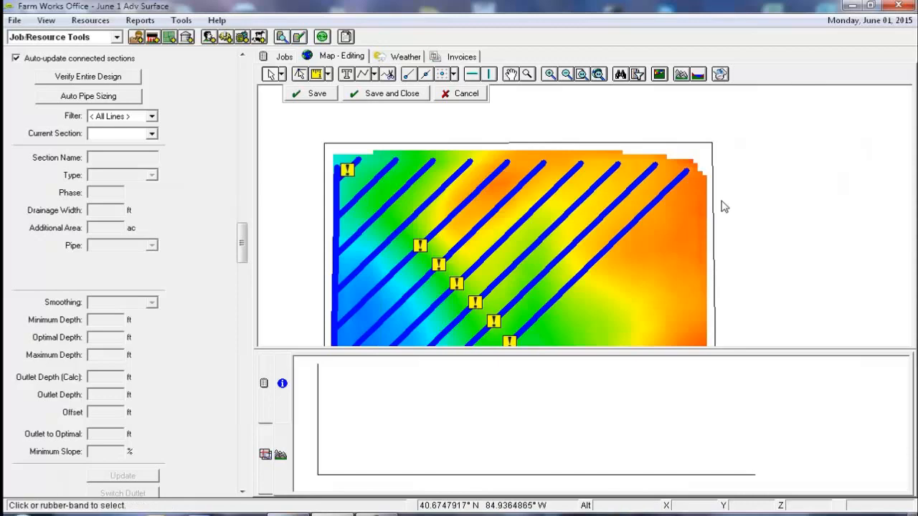
- Examine the depth profile of the southernmost diagonal lateral with its errors and warnings hidden
{"action": "scroll", "coordinate": [722, 205], "scroll_direction": "down", "scroll_amount": 3}
{"action": "scroll", "coordinate": [773, 228], "scroll_direction": "up", "scroll_amount": 3}
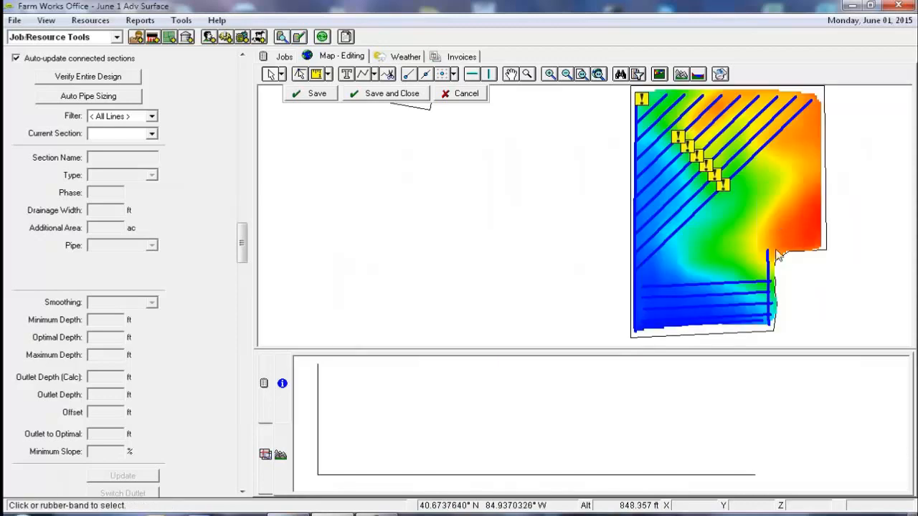
{"action": "left_click", "coordinate": [686, 217]}
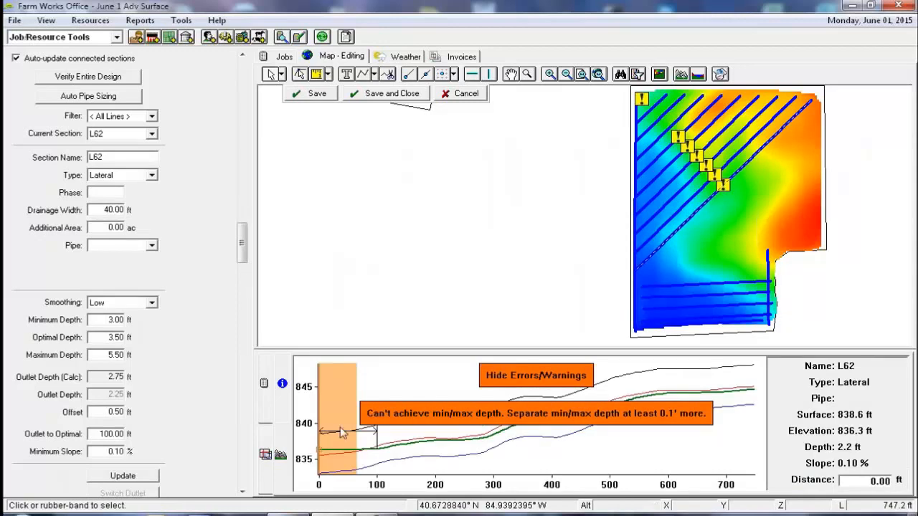
{"action": "left_click", "coordinate": [559, 376]}
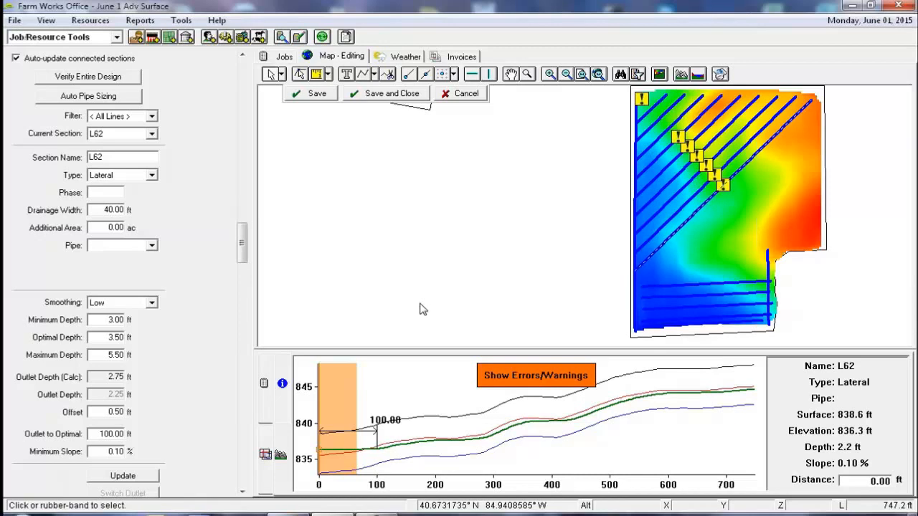
- Set the west border section's outlet depth to 5.25 ft and its maximum depth to 5.50 ft
{"action": "left_click", "coordinate": [636, 309]}
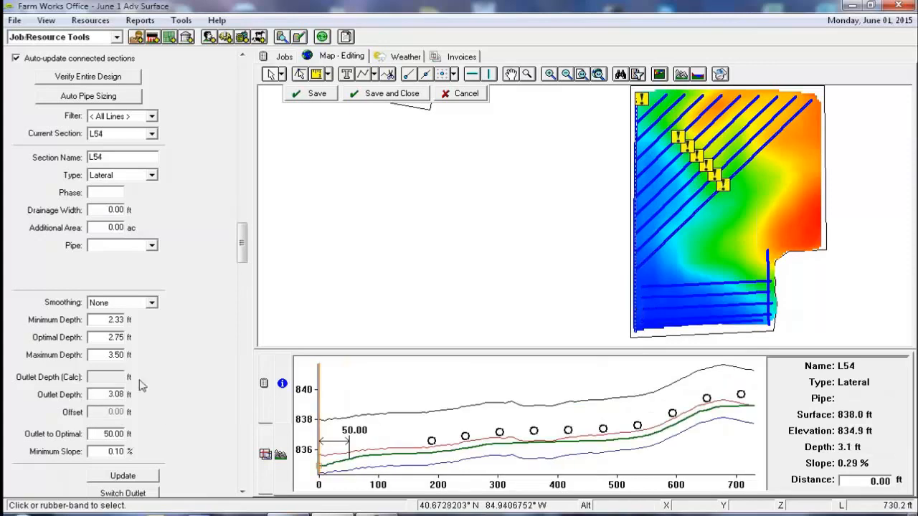
{"action": "double_click", "coordinate": [115, 394]}
{"action": "type", "text": "5.25"}
{"action": "left_click", "coordinate": [151, 478]}
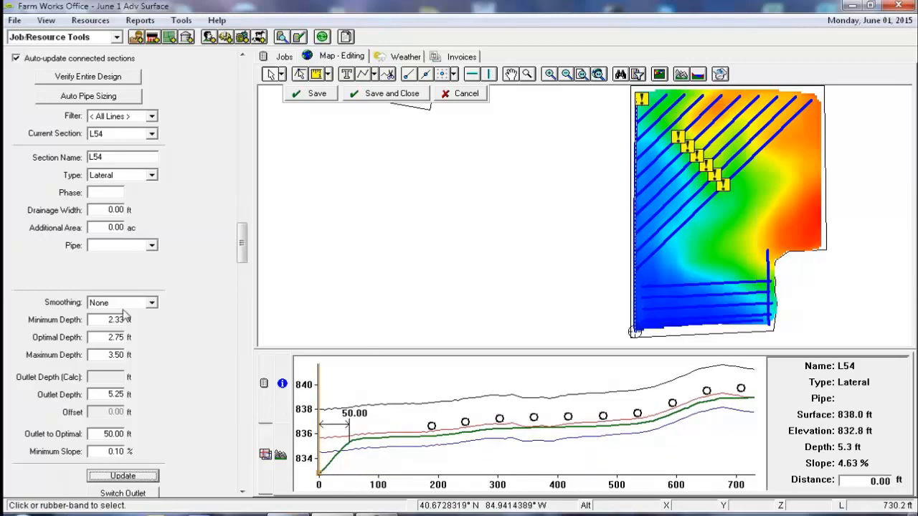
{"action": "double_click", "coordinate": [104, 355]}
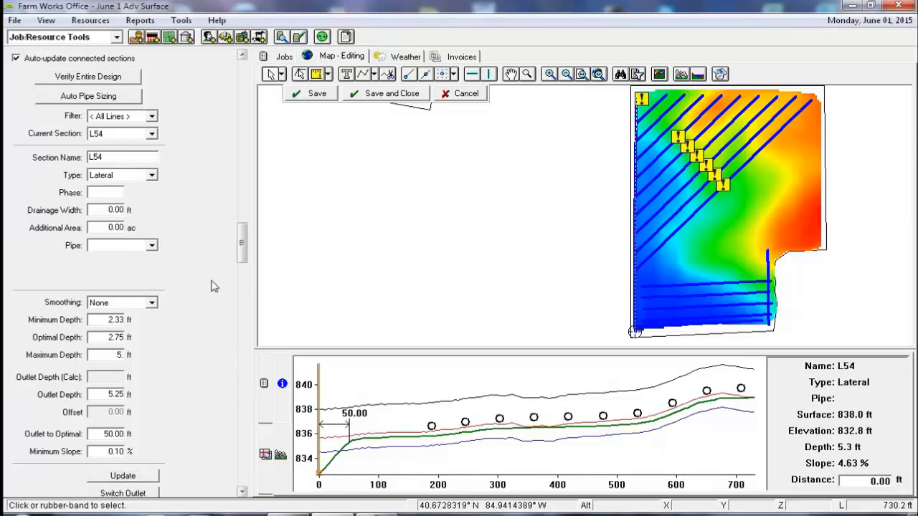
{"action": "type", "text": "5."}
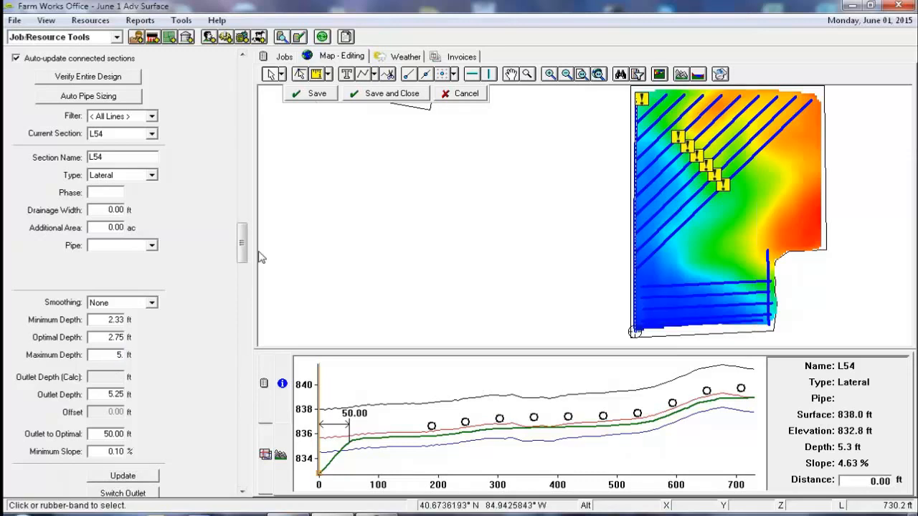
{"action": "left_click", "coordinate": [136, 479]}
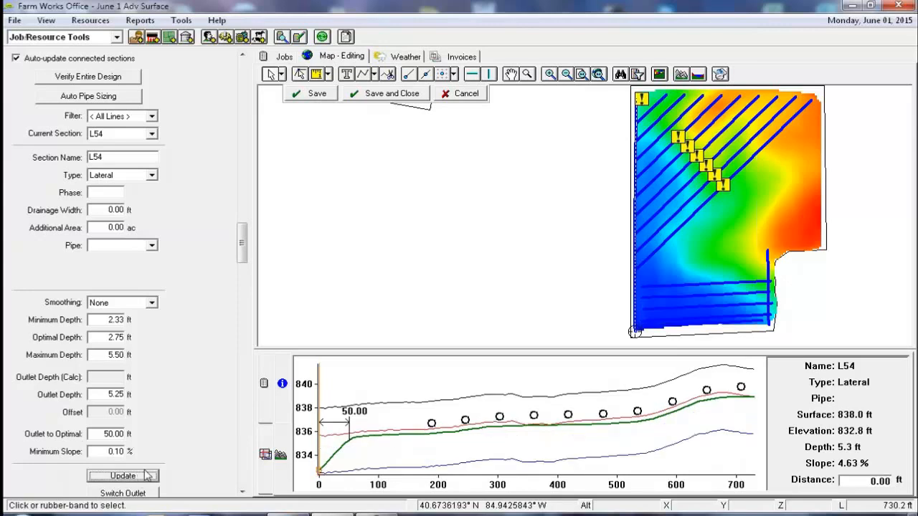
- Set the maximum depth of all the diagonal laterals to 5.00 ft
{"action": "left_click", "coordinate": [832, 99]}
{"action": "left_click_drag", "start_coordinate": [833, 93], "coordinate": [585, 283]}
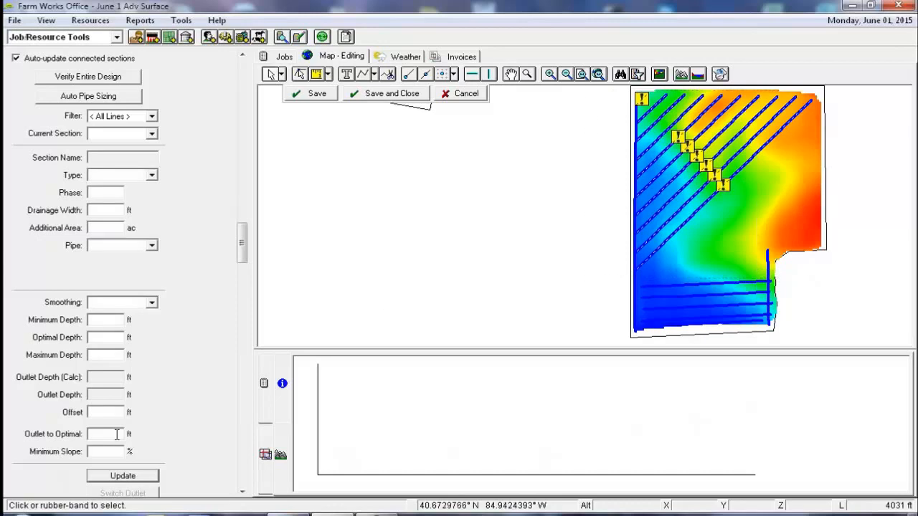
{"action": "left_click", "coordinate": [111, 354]}
{"action": "type", "text": "5"}
{"action": "left_click", "coordinate": [123, 475]}
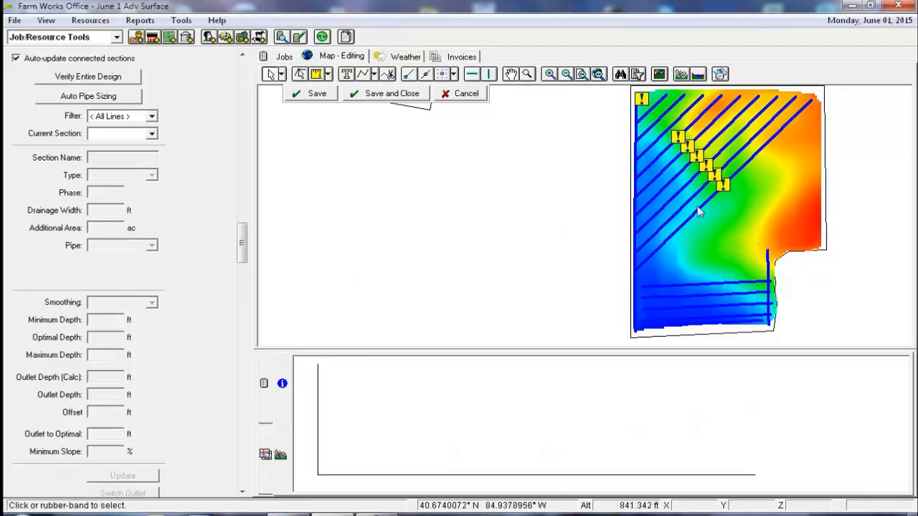
- Check the southernmost diagonal lateral's depth profile and set the west border section's optimal depth to 3.50 ft
{"action": "left_click", "coordinate": [725, 183]}
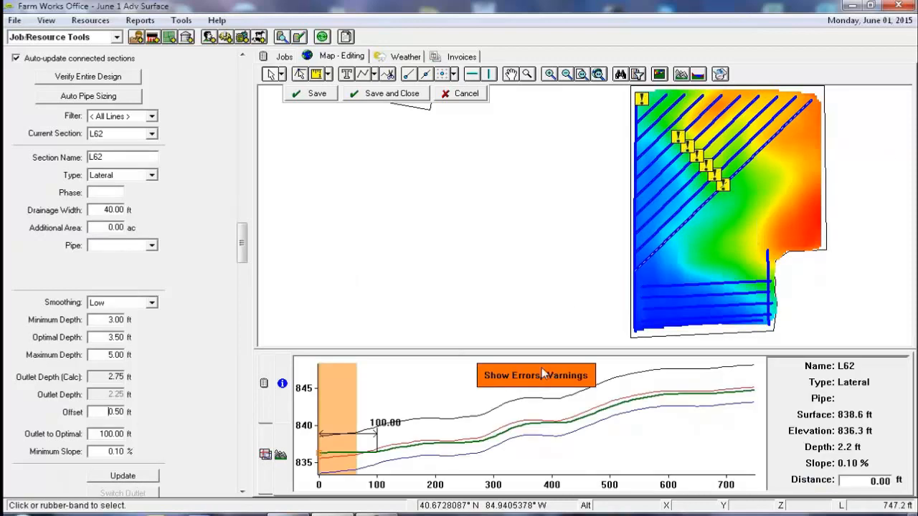
{"action": "left_click", "coordinate": [637, 298]}
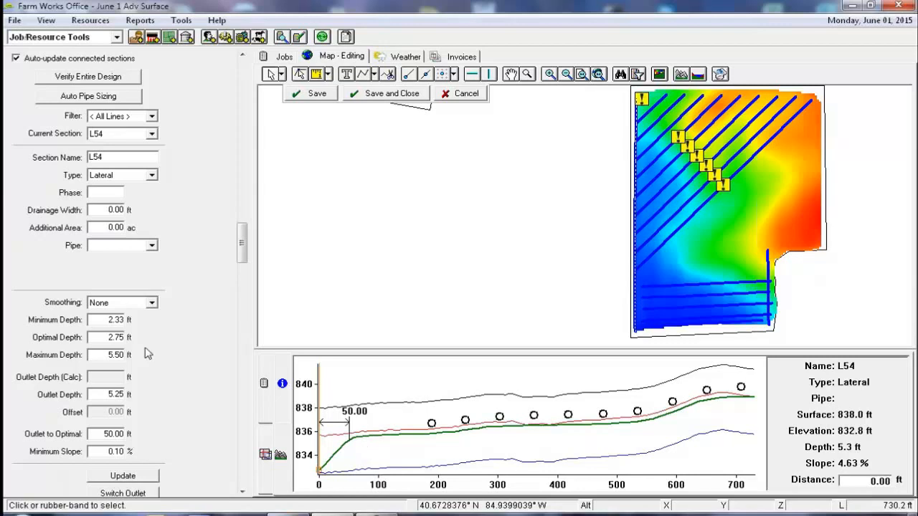
{"action": "type", "text": "3.5"}
{"action": "left_click", "coordinate": [149, 474]}
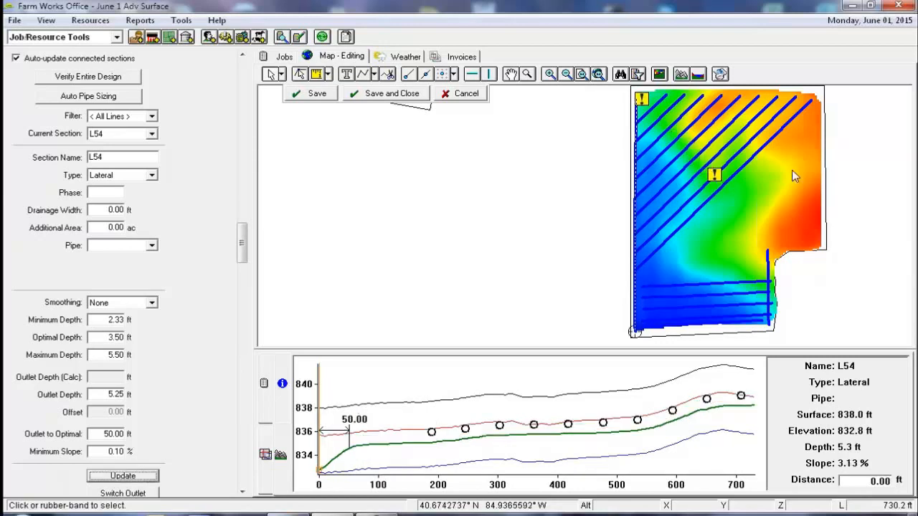
- Examine the errors and warnings of diagonal lateral L63 and inspect where it meets the west border line
{"action": "left_click", "coordinate": [702, 189]}
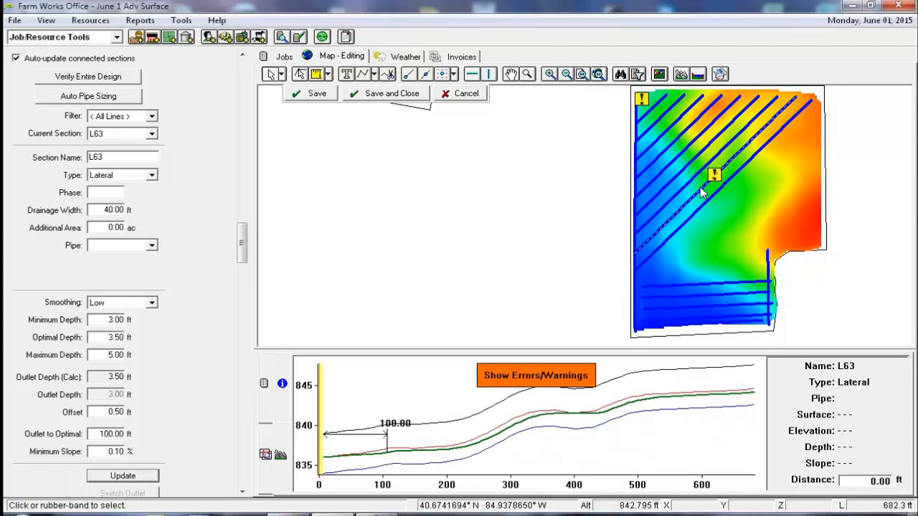
{"action": "left_click", "coordinate": [535, 375]}
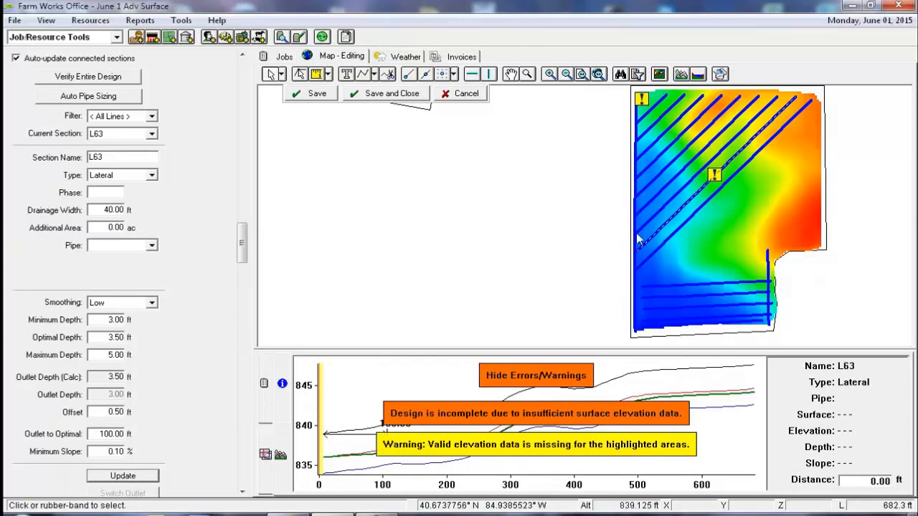
{"action": "scroll", "coordinate": [635, 264], "scroll_direction": "up", "scroll_amount": 2}
{"action": "scroll", "coordinate": [630, 275], "scroll_direction": "up", "scroll_amount": 1}
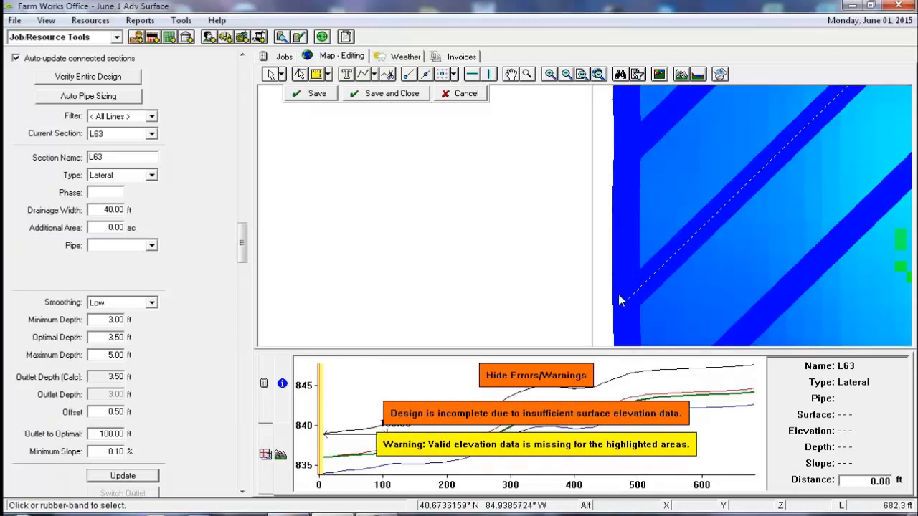
{"action": "scroll", "coordinate": [617, 280], "scroll_direction": "down", "scroll_amount": 3}
- Save and close the lateral edits, and reopen the drainage layer for editing
{"action": "left_click", "coordinate": [380, 93]}
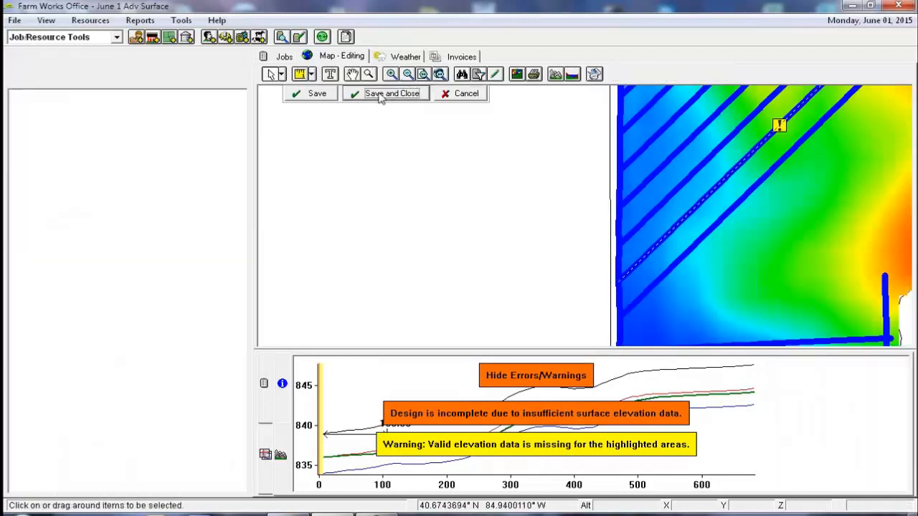
{"action": "scroll", "coordinate": [548, 230], "scroll_direction": "down", "scroll_amount": 3}
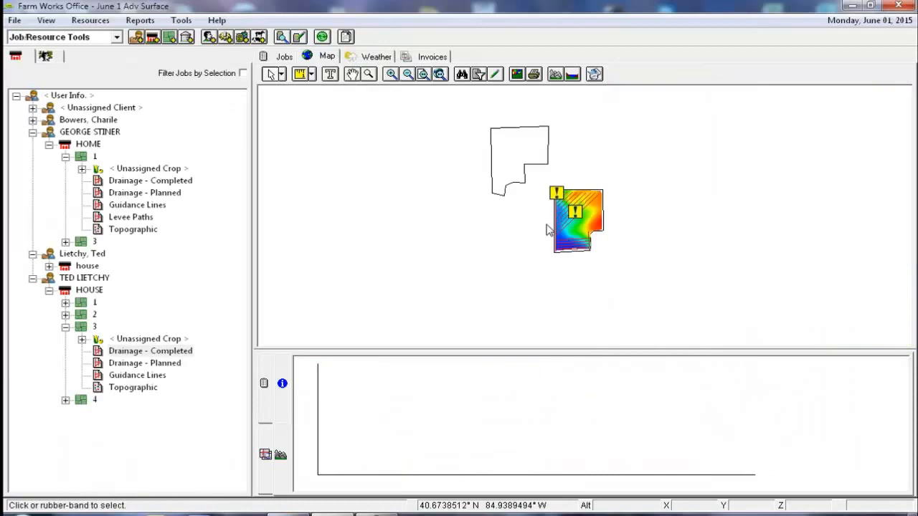
{"action": "scroll", "coordinate": [549, 229], "scroll_direction": "up", "scroll_amount": 3}
{"action": "scroll", "coordinate": [549, 229], "scroll_direction": "down", "scroll_amount": 3}
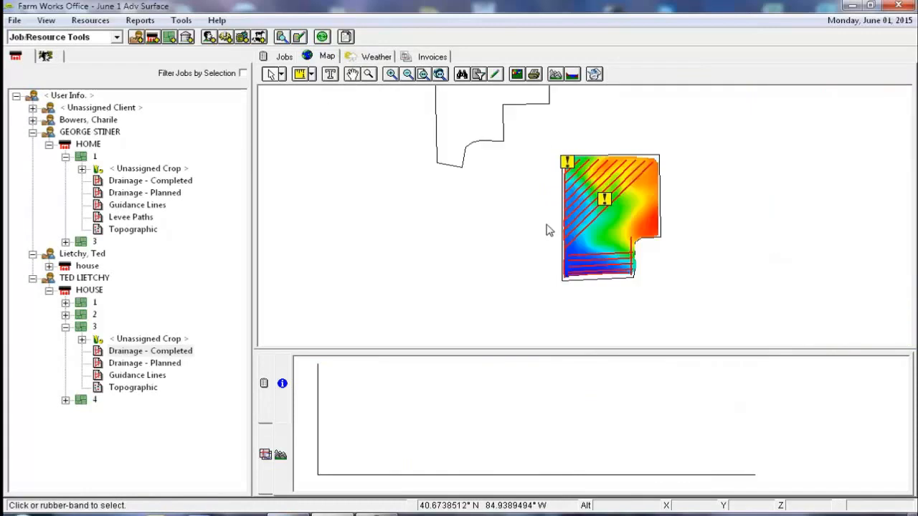
{"action": "left_click", "coordinate": [494, 75]}
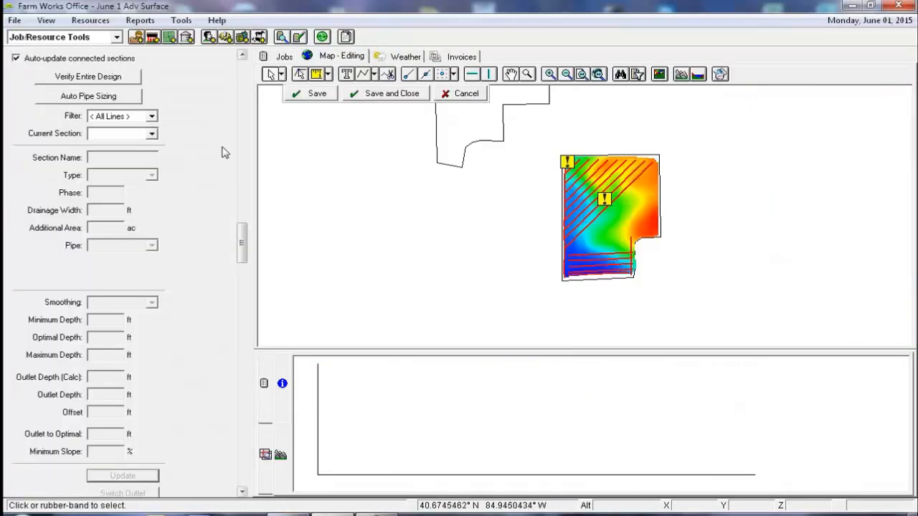
- Try automatic pipe sizing with all seven pipe supplies and a 3/8 drainage coefficient, and discard the calculations
{"action": "left_click", "coordinate": [109, 98]}
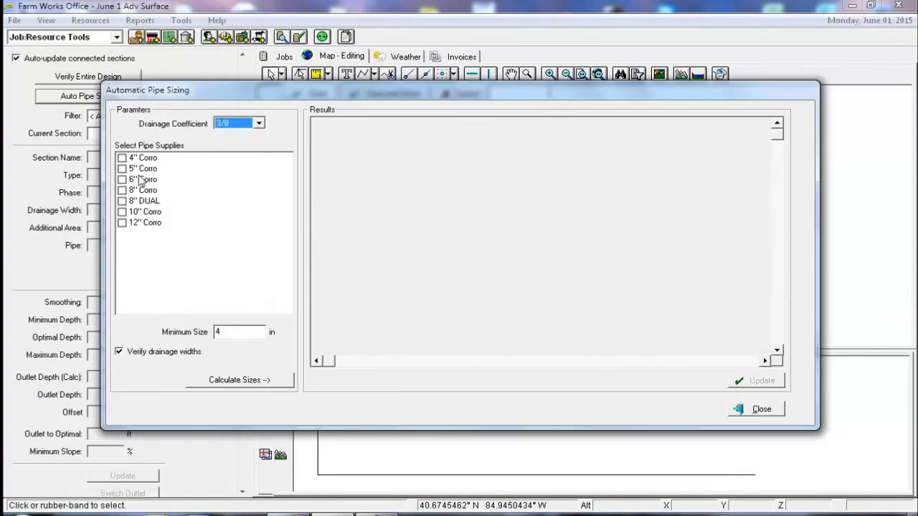
{"action": "left_click", "coordinate": [123, 169]}
{"action": "left_click", "coordinate": [122, 157]}
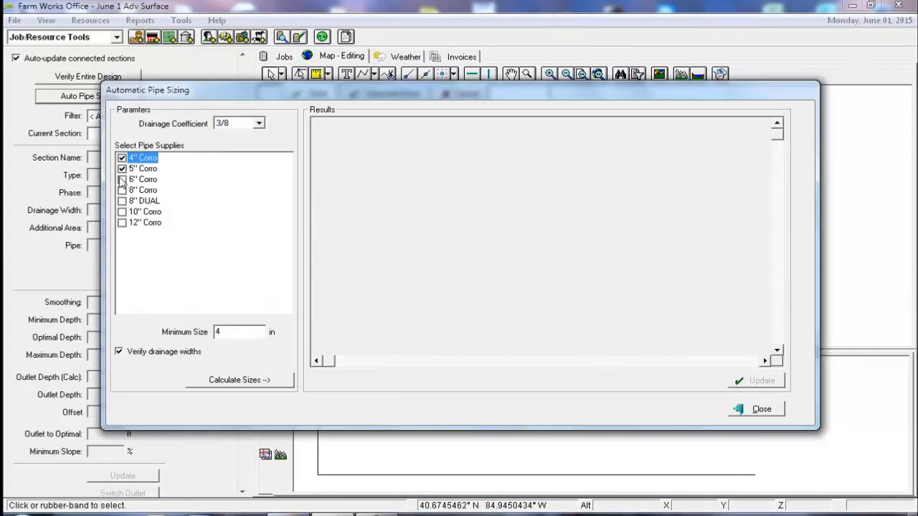
{"action": "left_click", "coordinate": [123, 179]}
{"action": "left_click", "coordinate": [123, 190]}
{"action": "left_click", "coordinate": [123, 201]}
{"action": "left_click", "coordinate": [122, 211]}
{"action": "left_click", "coordinate": [123, 222]}
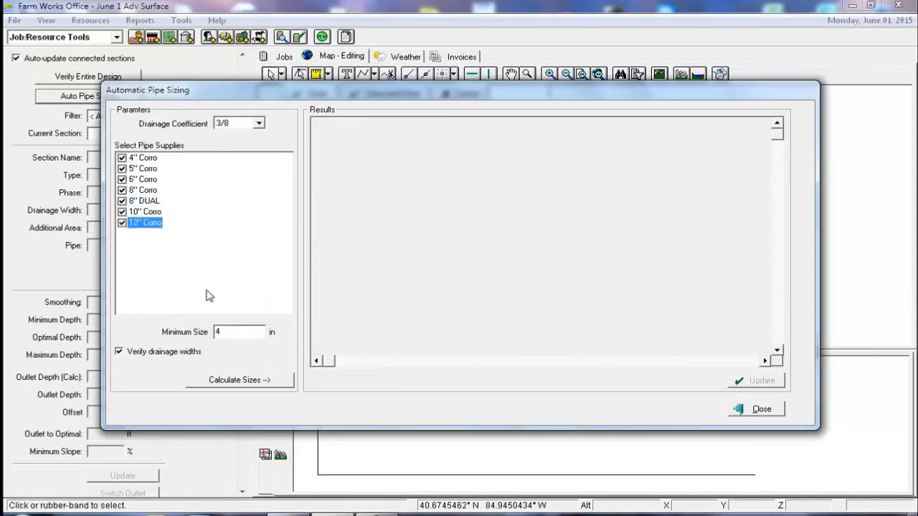
{"action": "left_click", "coordinate": [257, 383]}
{"action": "left_click", "coordinate": [533, 314]}
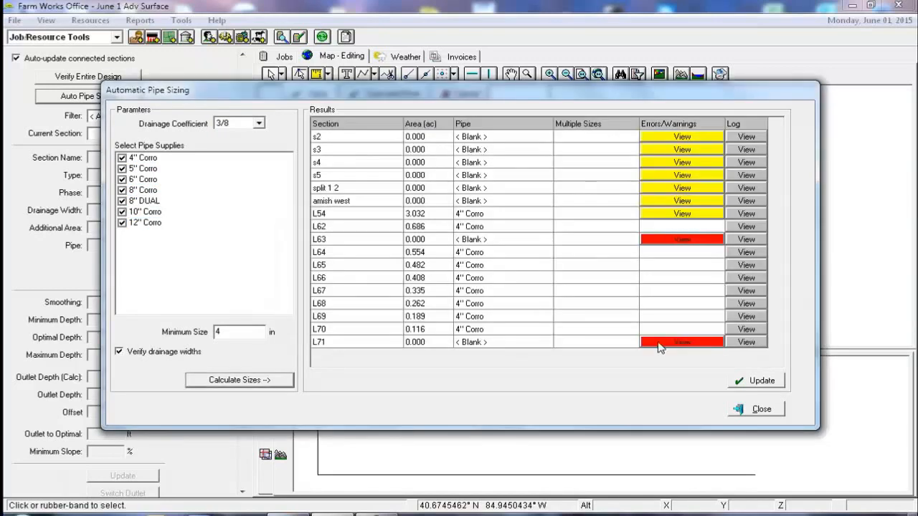
{"action": "left_click", "coordinate": [761, 409]}
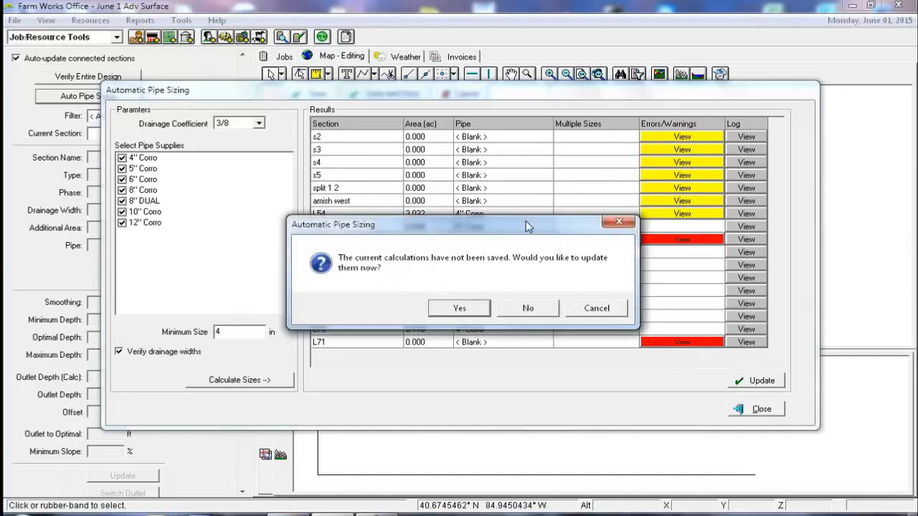
{"action": "left_click", "coordinate": [529, 308]}
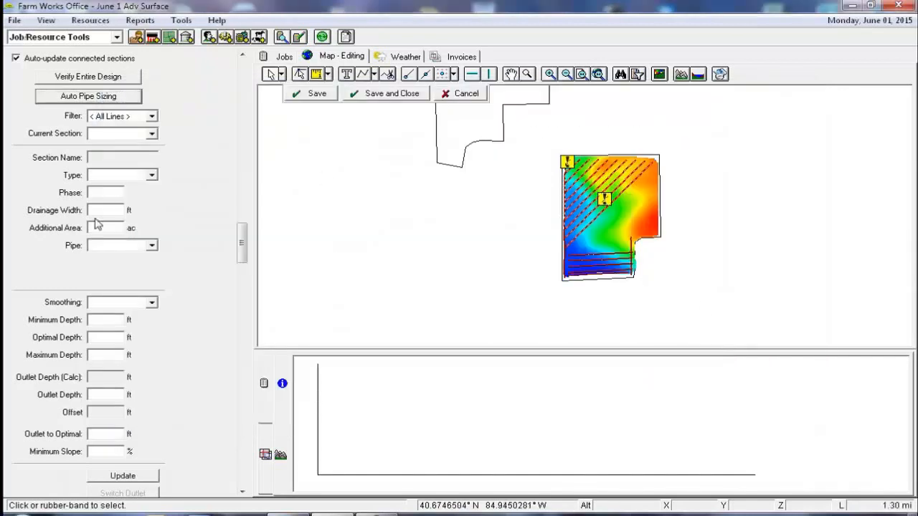
- Set the drainage width of all the drainage sections to 40 ft
{"action": "left_click", "coordinate": [122, 209]}
{"action": "left_click", "coordinate": [136, 476]}
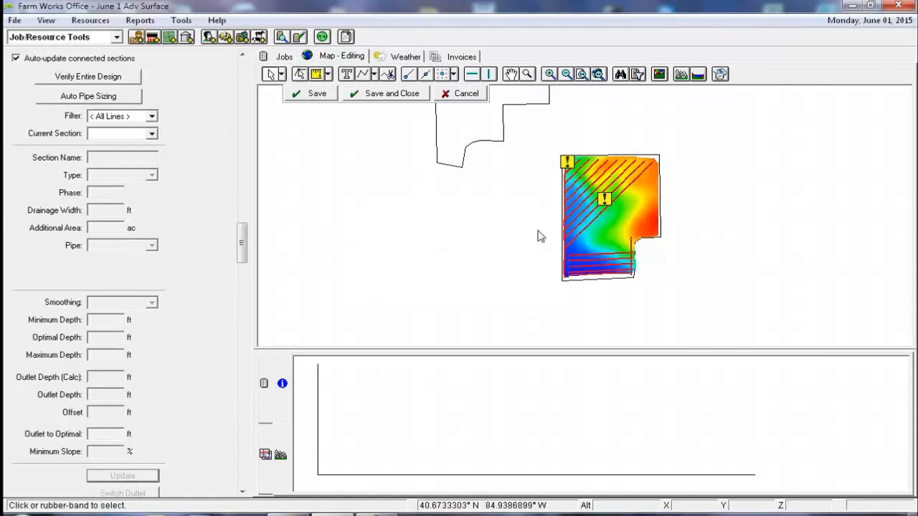
- Calculate automatic pipe sizes from all seven pipe supplies, 4" to 12", with a 3/8 drainage coefficient and 4 in minimum size
{"action": "left_click", "coordinate": [106, 97]}
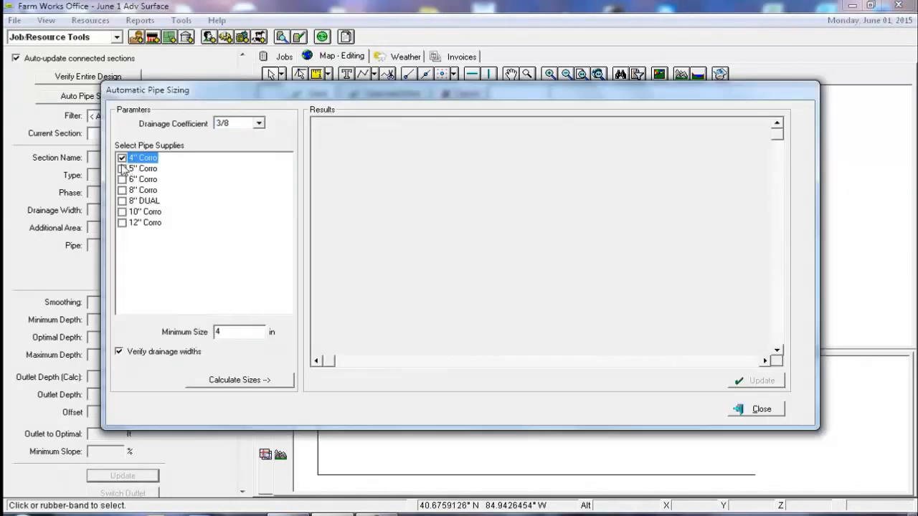
{"action": "left_click", "coordinate": [121, 169]}
{"action": "left_click", "coordinate": [122, 180]}
{"action": "left_click", "coordinate": [122, 190]}
{"action": "left_click", "coordinate": [122, 201]}
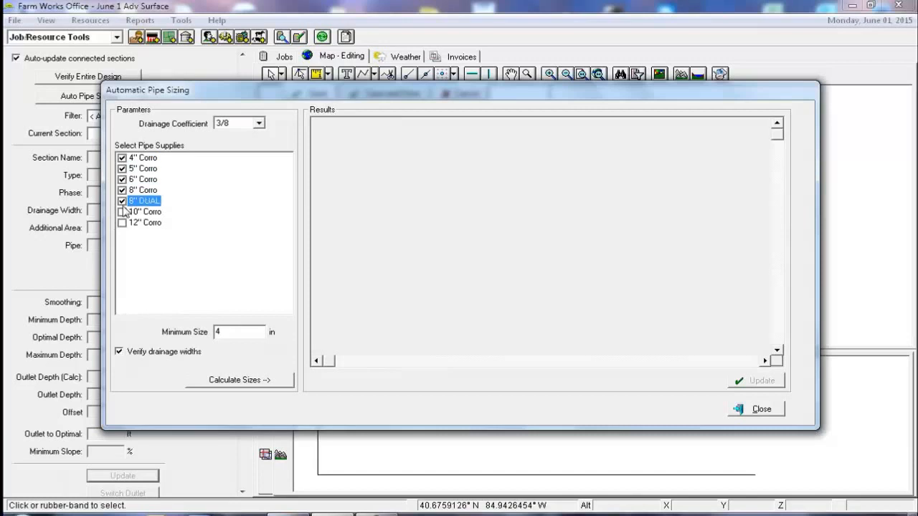
{"action": "left_click", "coordinate": [121, 212]}
{"action": "left_click", "coordinate": [121, 222]}
{"action": "left_click", "coordinate": [244, 379]}
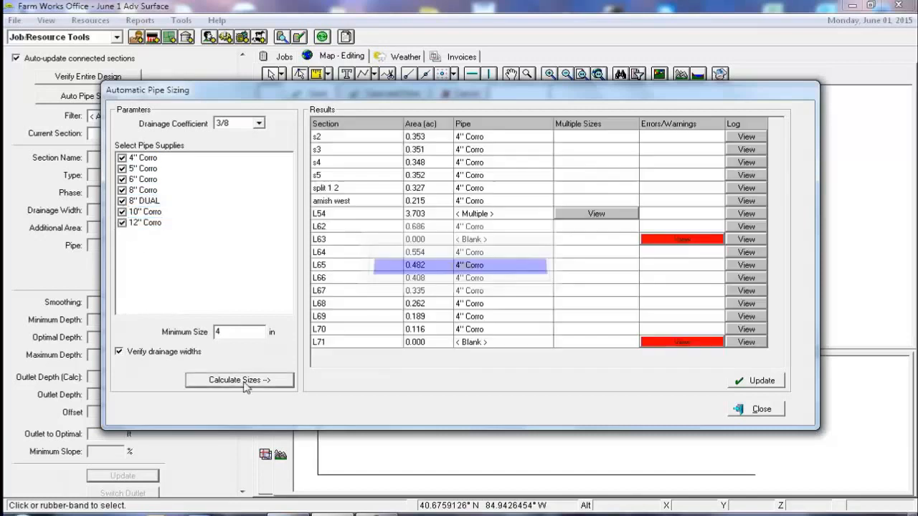
- Check the sizing errors for sections L63 and L71, and apply the calculated pipe sizes to the design
{"action": "left_click", "coordinate": [687, 241]}
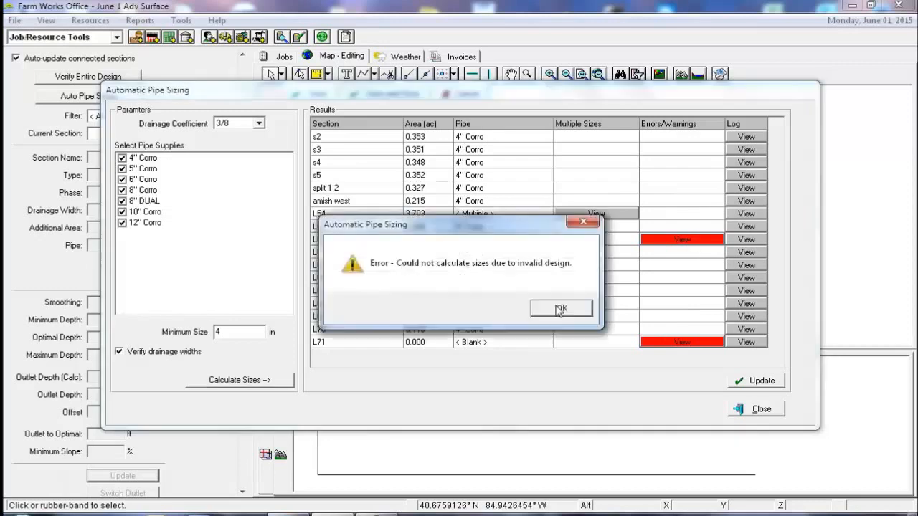
{"action": "left_click", "coordinate": [559, 310]}
{"action": "left_click", "coordinate": [685, 341]}
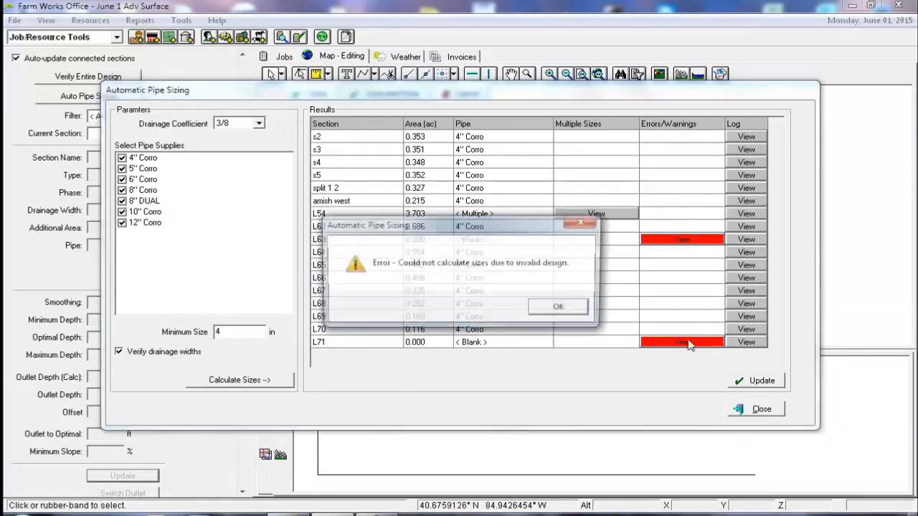
{"action": "left_click", "coordinate": [563, 310]}
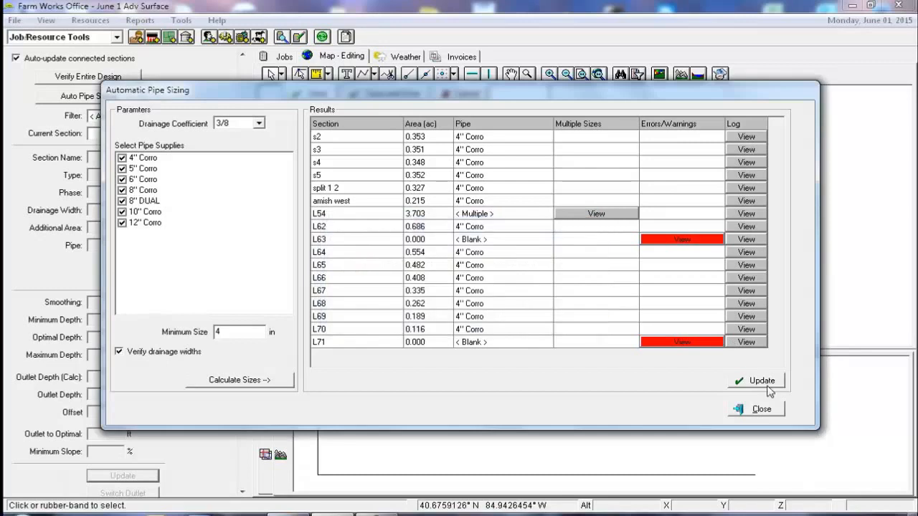
{"action": "left_click", "coordinate": [765, 388]}
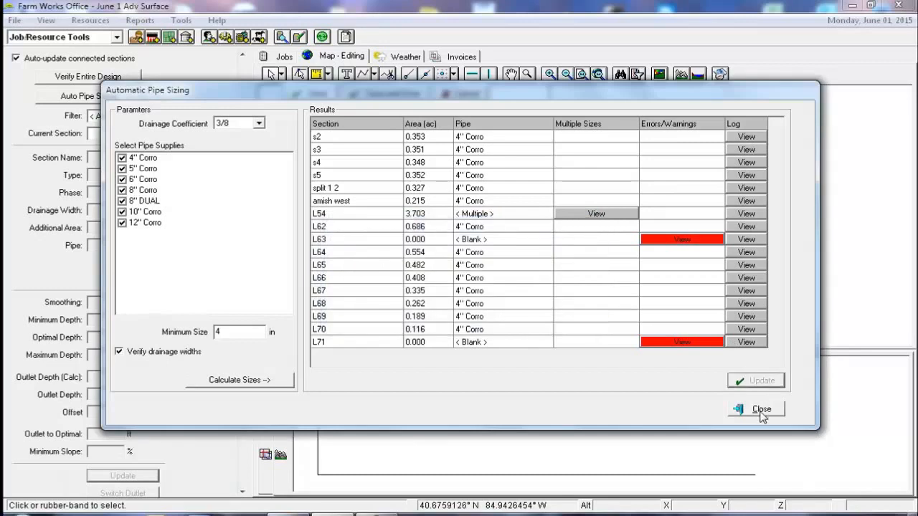
{"action": "left_click", "coordinate": [762, 415]}
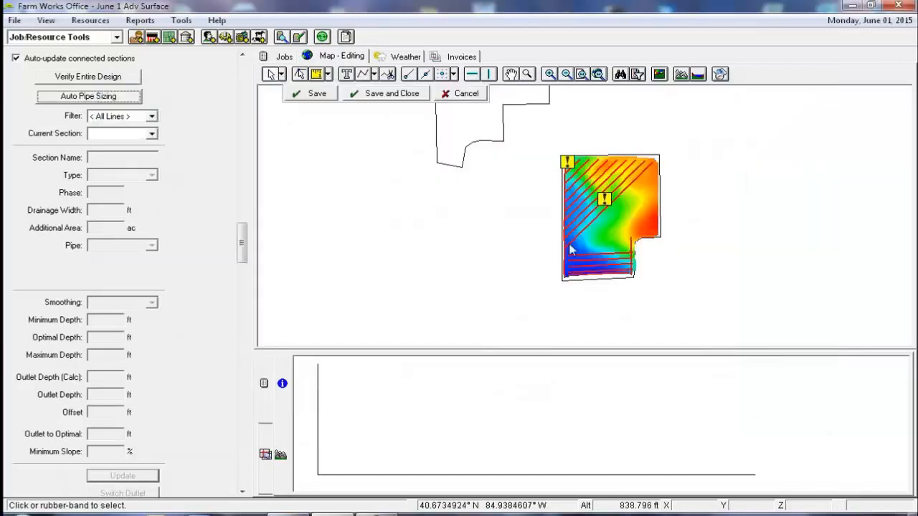
- Display the Drainage - Planned layer's lines by Pipe
{"action": "left_click", "coordinate": [281, 457]}
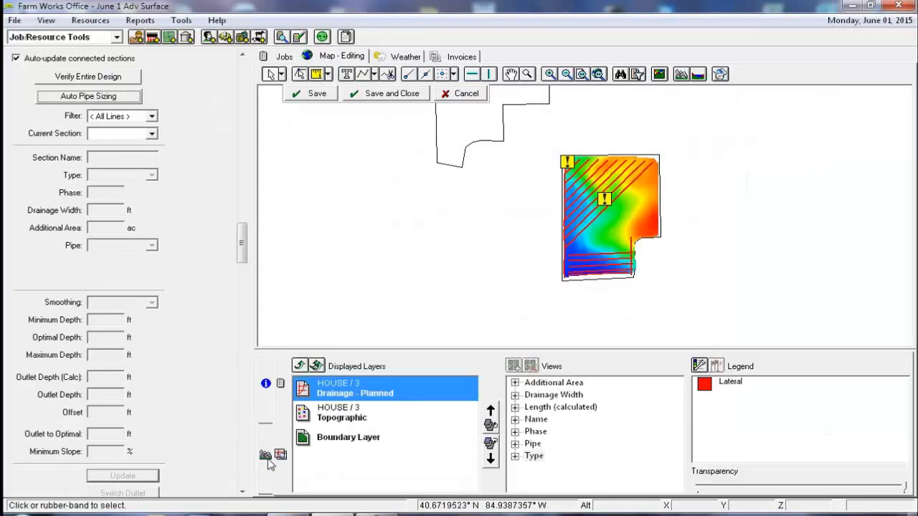
{"action": "left_click", "coordinate": [532, 443]}
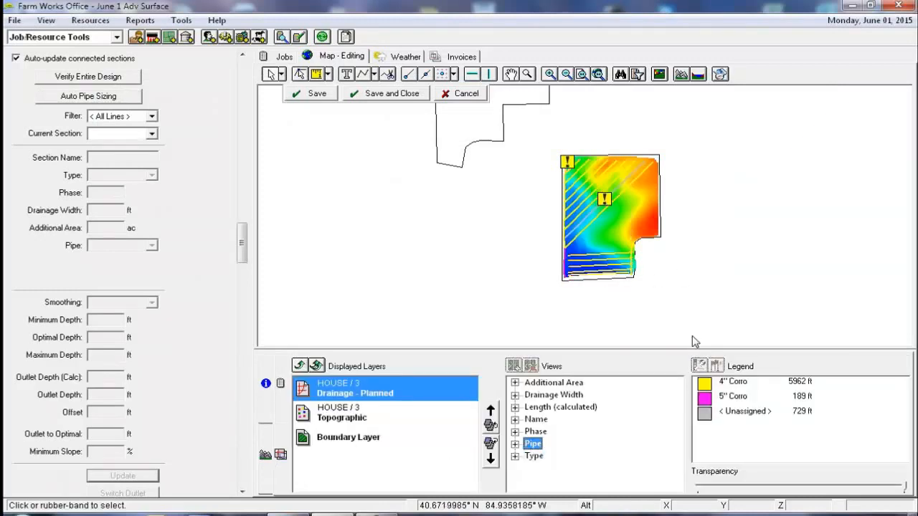
{"action": "scroll", "coordinate": [558, 201], "scroll_direction": "up", "scroll_amount": 3}
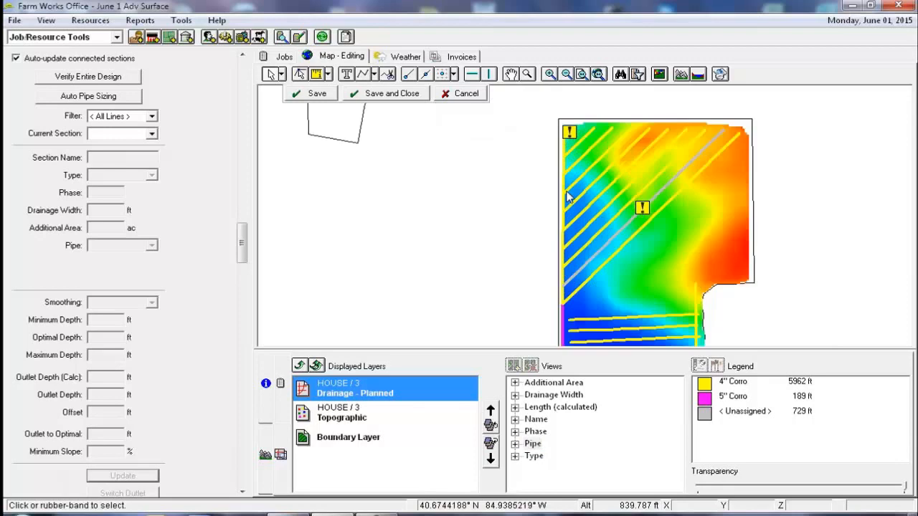
- Examine the depth profiles and warnings of the unsized laterals L63 and L71
{"action": "left_click", "coordinate": [701, 241]}
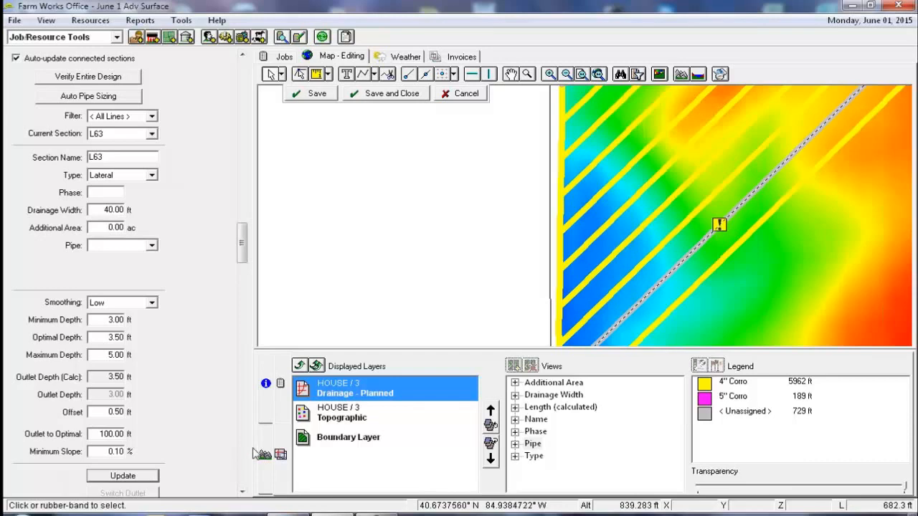
{"action": "left_click", "coordinate": [265, 455]}
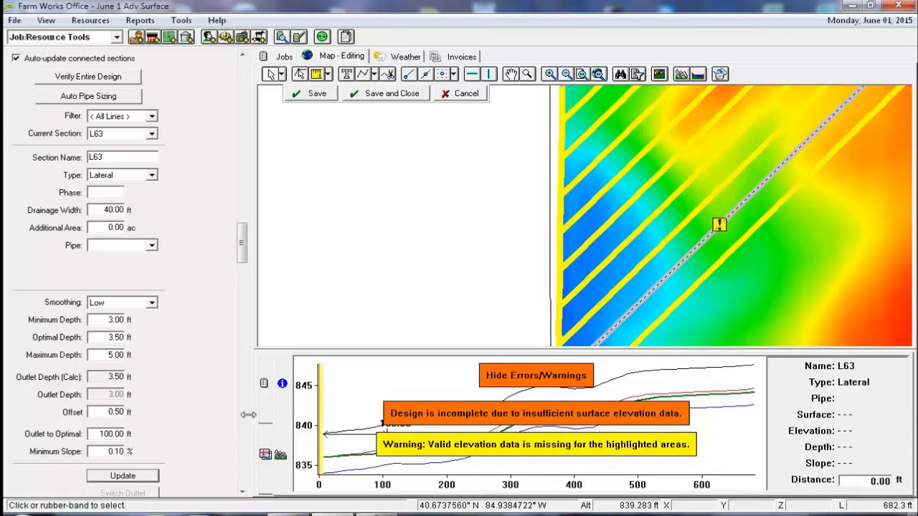
{"action": "left_click", "coordinate": [577, 163]}
{"action": "scroll", "coordinate": [578, 164], "scroll_direction": "up", "scroll_amount": 4}
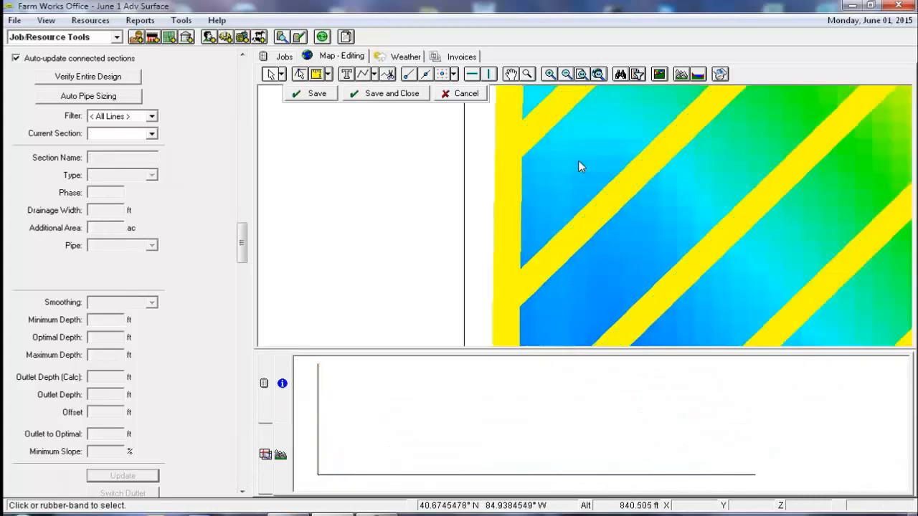
{"action": "scroll", "coordinate": [579, 167], "scroll_direction": "down", "scroll_amount": 1}
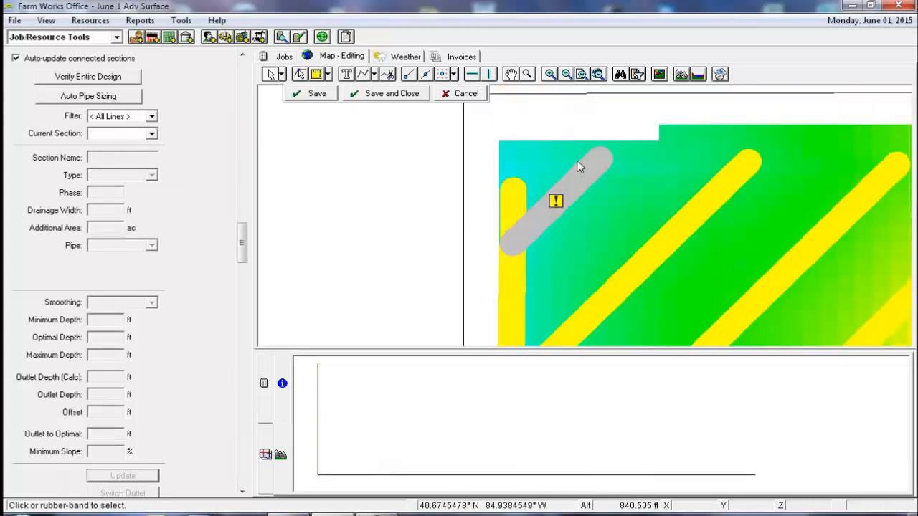
{"action": "left_click", "coordinate": [577, 182]}
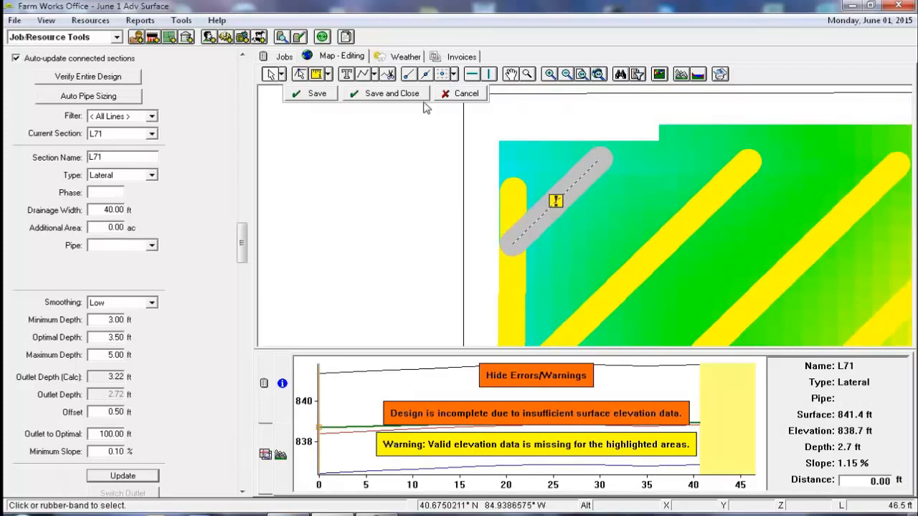
- Split lateral L71 across its northeast end and delete the cut-off piece, keeping about 34.5 ft of the lateral
{"action": "left_click", "coordinate": [387, 75]}
{"action": "left_click", "coordinate": [547, 169]}
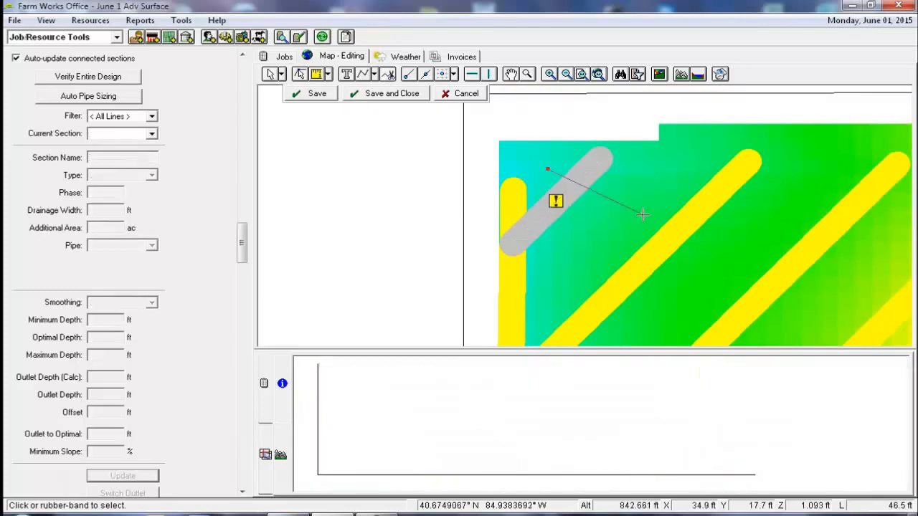
{"action": "right_click", "coordinate": [620, 192]}
{"action": "left_click", "coordinate": [642, 205]}
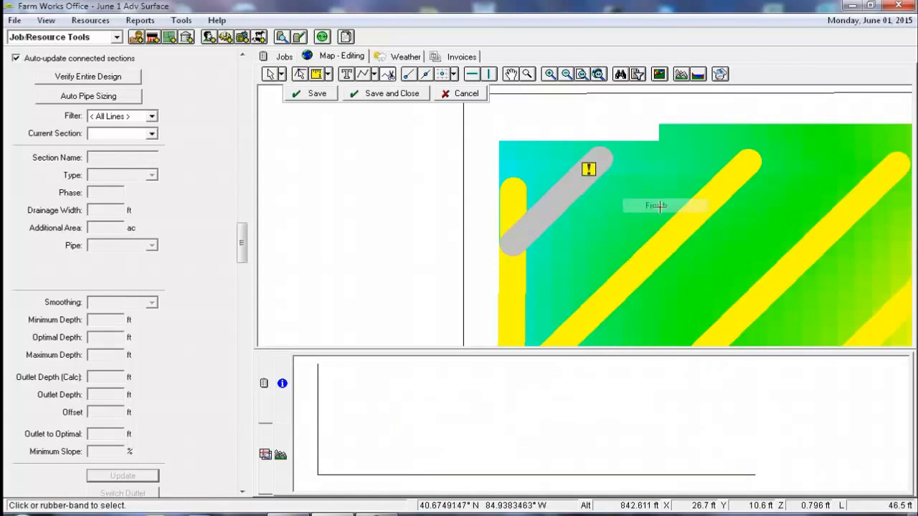
{"action": "left_click", "coordinate": [269, 75]}
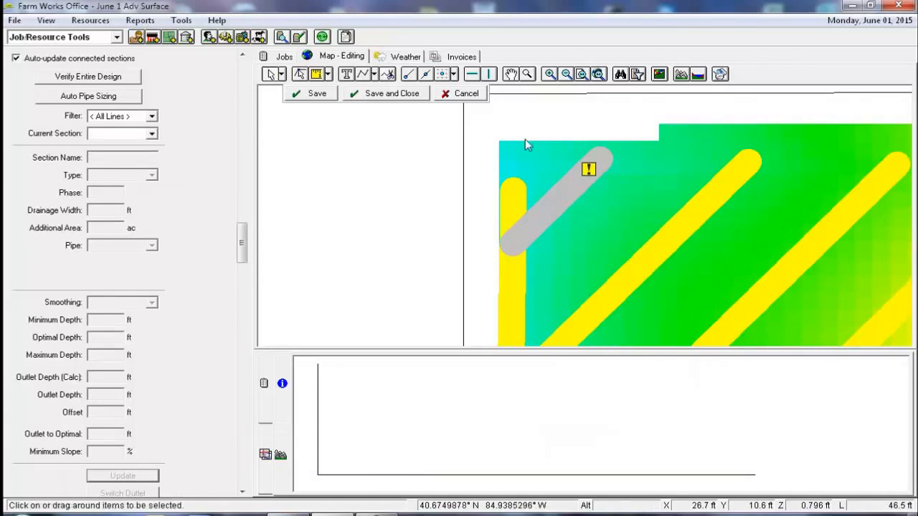
{"action": "left_click", "coordinate": [645, 193]}
{"action": "key", "text": "Delete"}
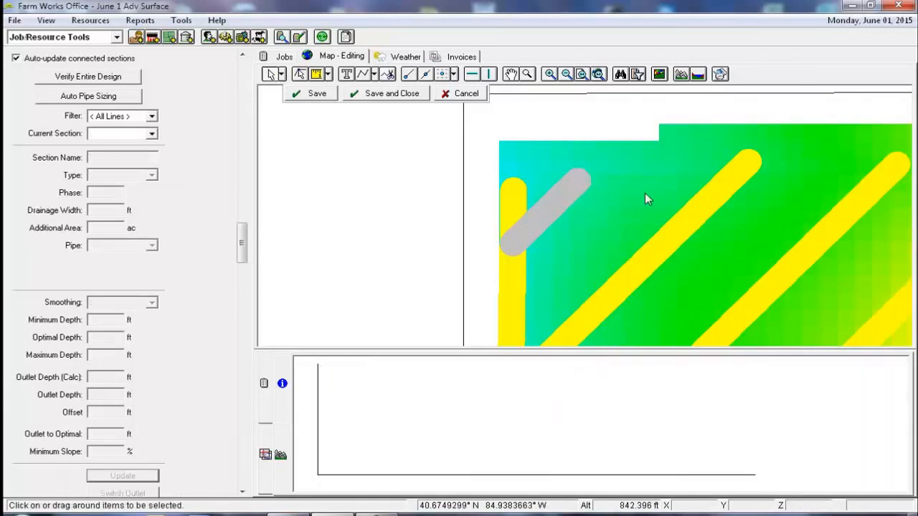
- Assign the 4" Corro pipe to the shortened lateral in the northwest corner and save the design
{"action": "left_click", "coordinate": [531, 213]}
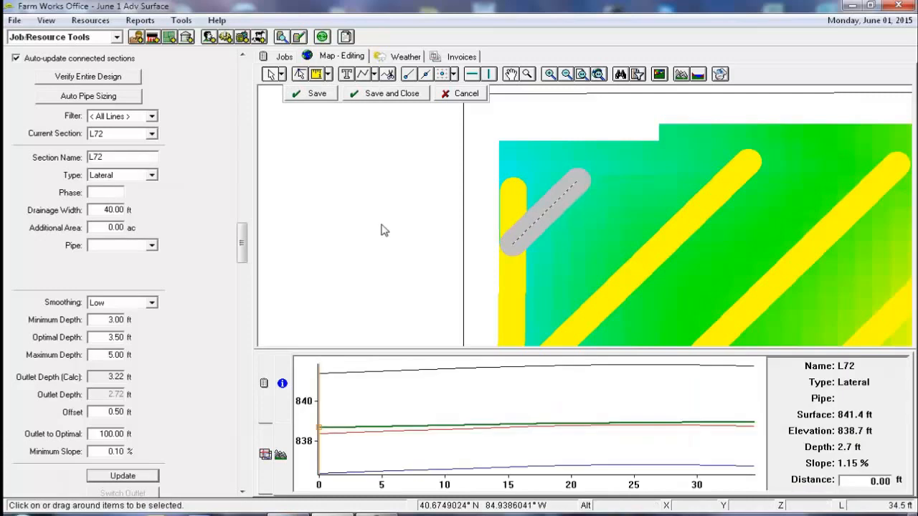
{"action": "left_click", "coordinate": [135, 248]}
{"action": "left_click", "coordinate": [138, 302]}
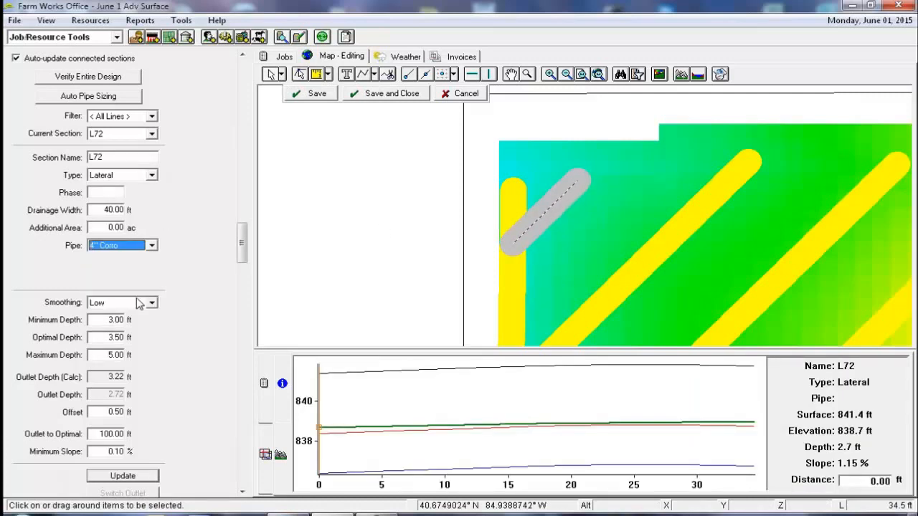
{"action": "left_click", "coordinate": [316, 94]}
{"action": "left_click", "coordinate": [456, 307]}
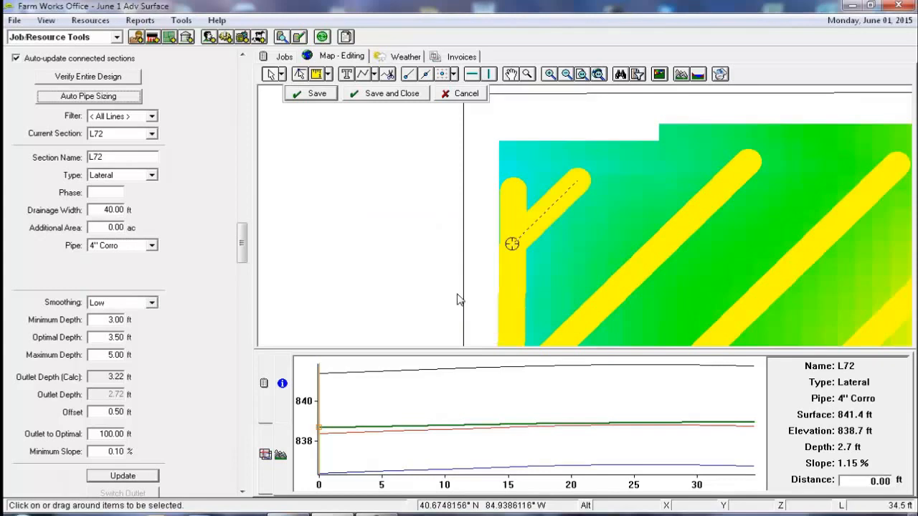
{"action": "left_click", "coordinate": [309, 95]}
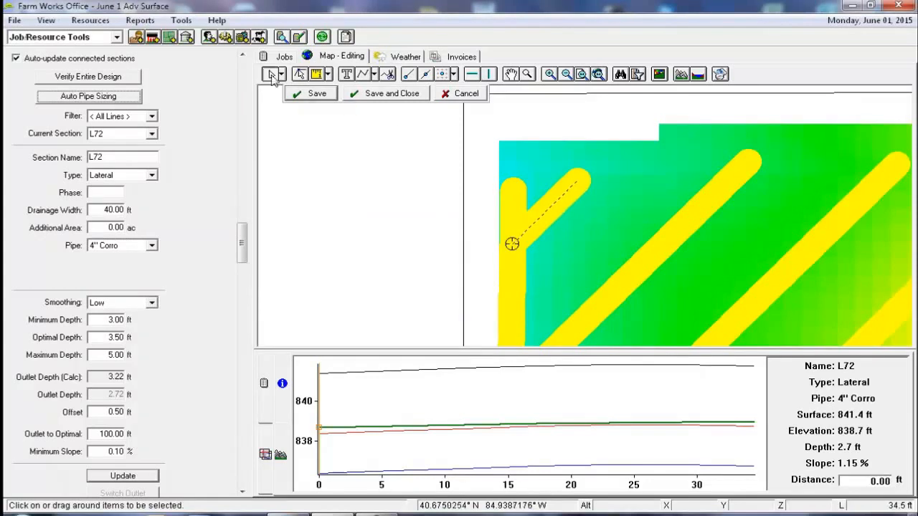
{"action": "scroll", "coordinate": [573, 283], "scroll_direction": "down", "scroll_amount": 3}
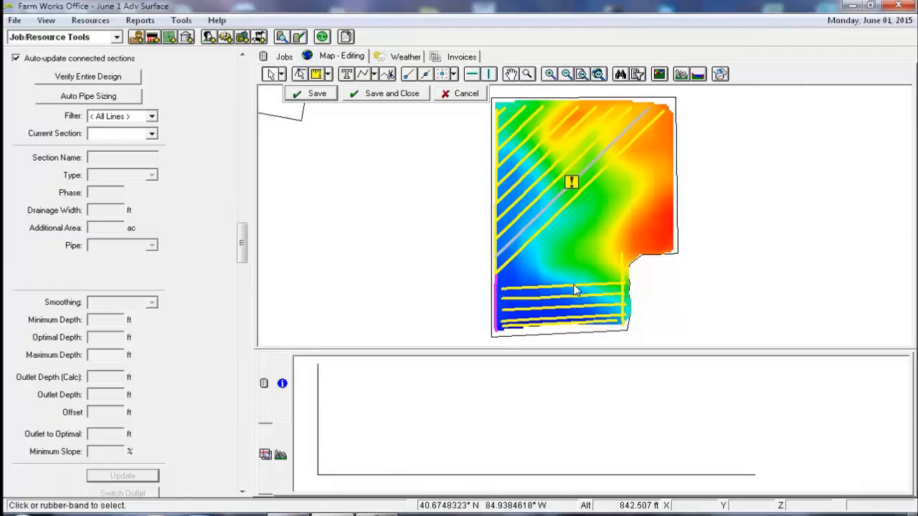
{"action": "scroll", "coordinate": [797, 256], "scroll_direction": "up", "scroll_amount": 2}
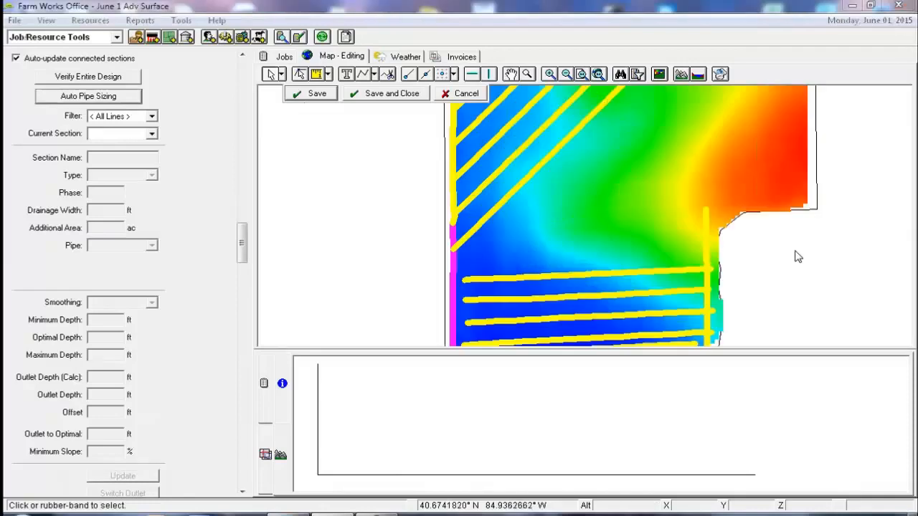